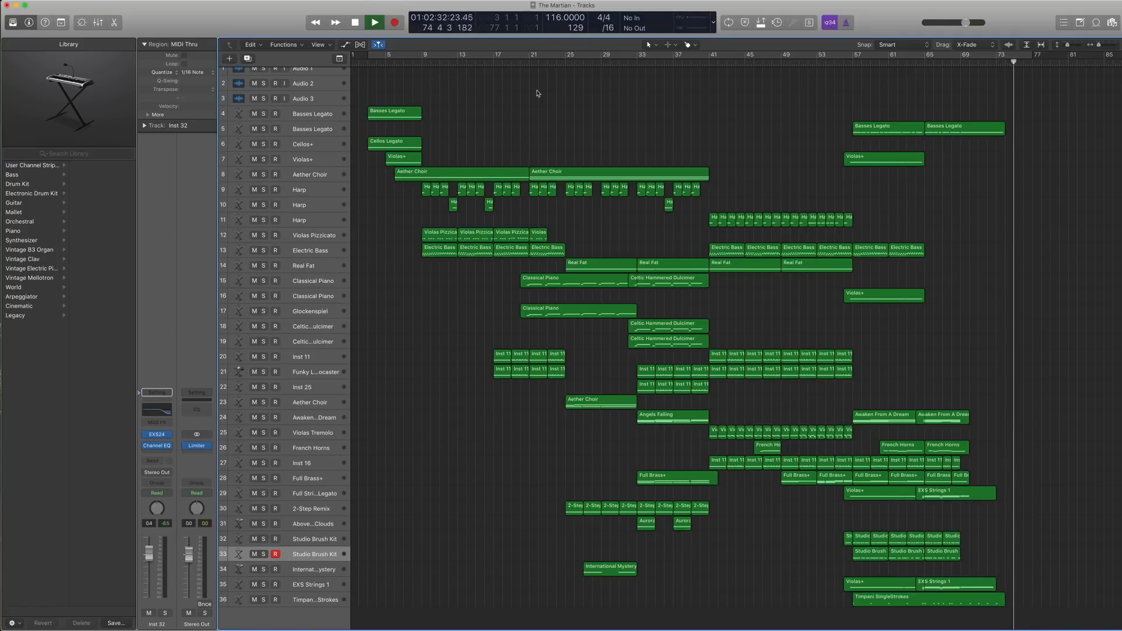
Stop the song, solo the Basses Legato region at bar 3 and audition it on its own
key("space")
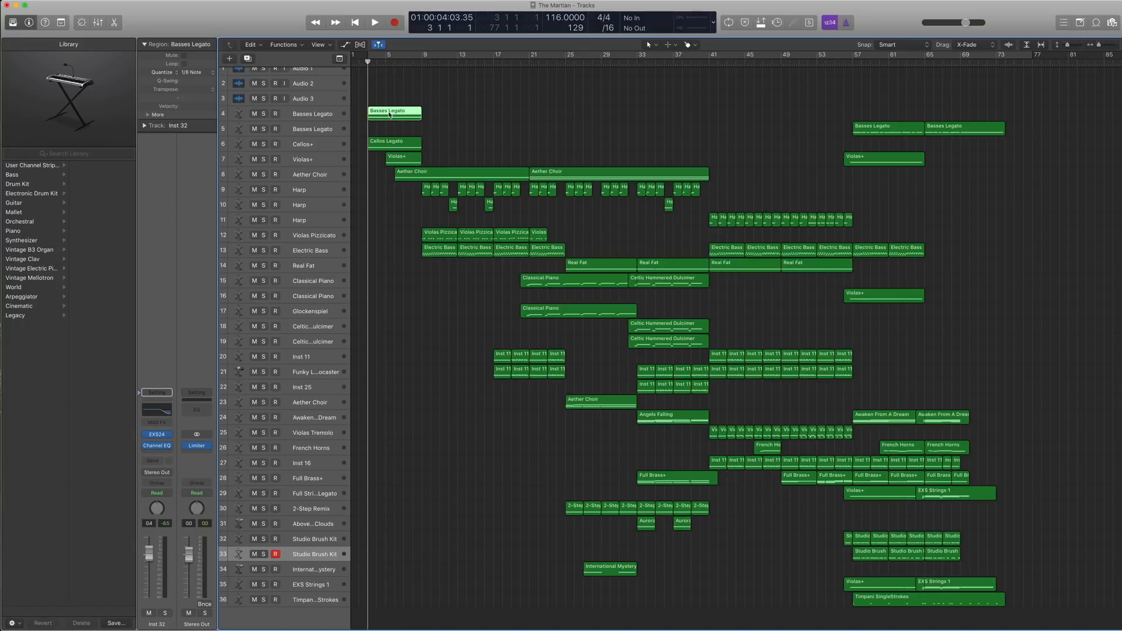
left_click(312, 108)
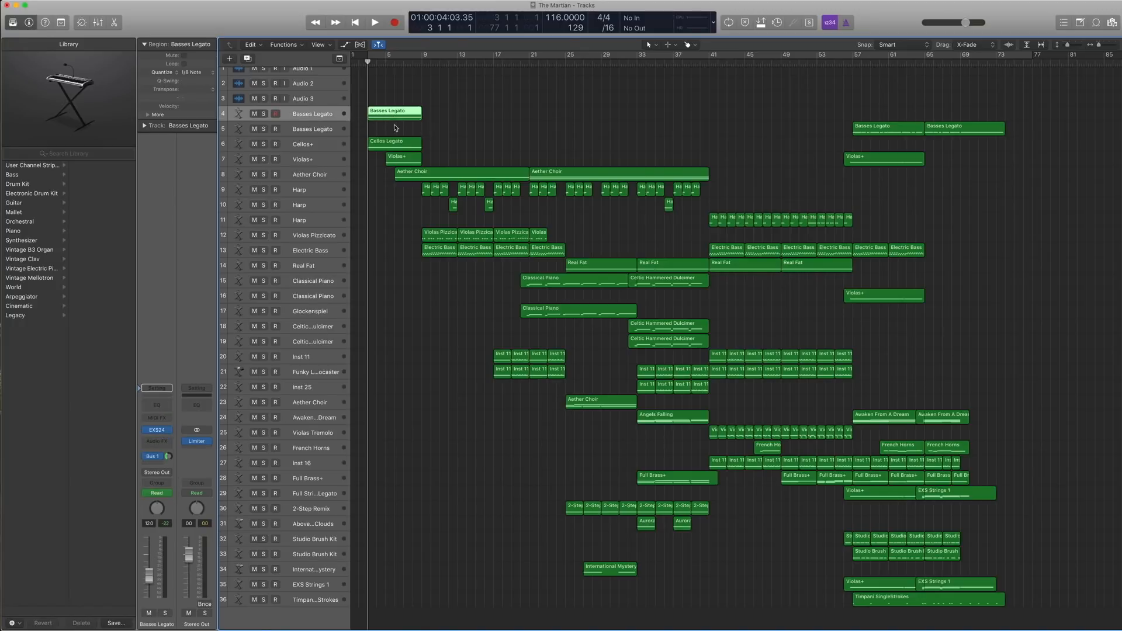
key("ctrl+s")
key("space")
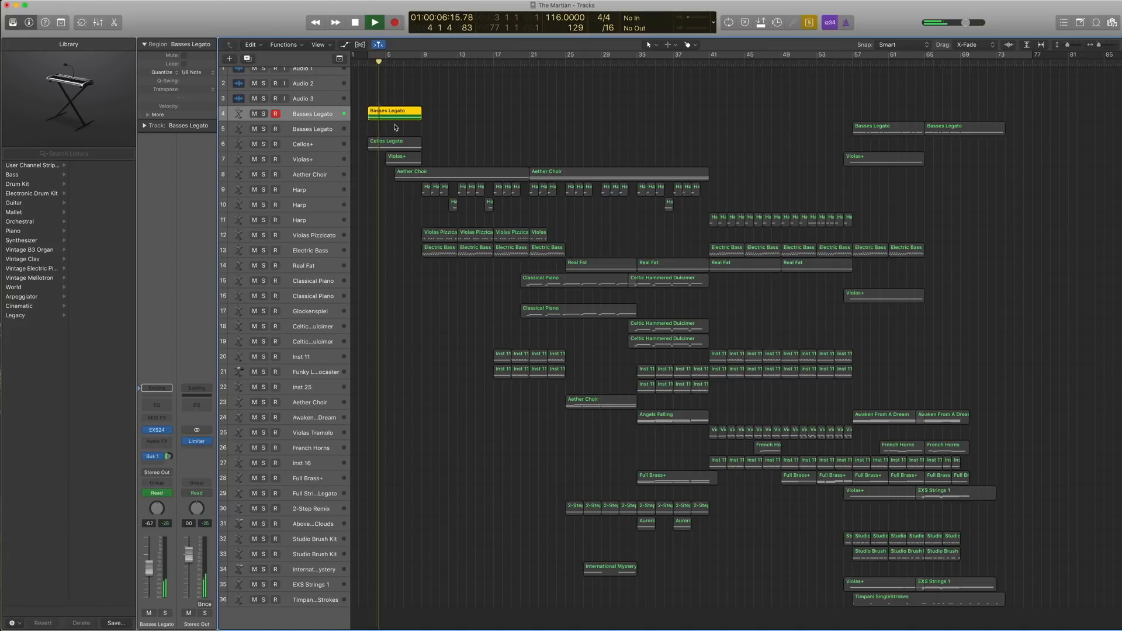
key("space")
scroll(396, 120, "left", 1)
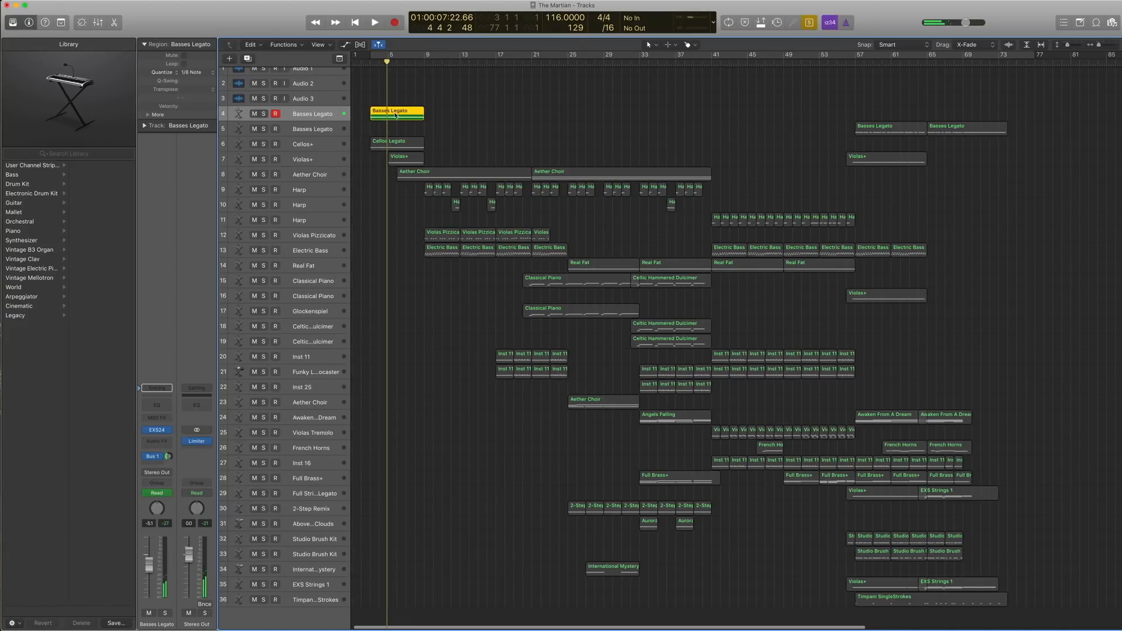
Open the Basses Legato region's notes in the Piano Roll, add the Cellos Legato region to the soloed selection and play both together
double_click(395, 115)
left_click(398, 141, "shift")
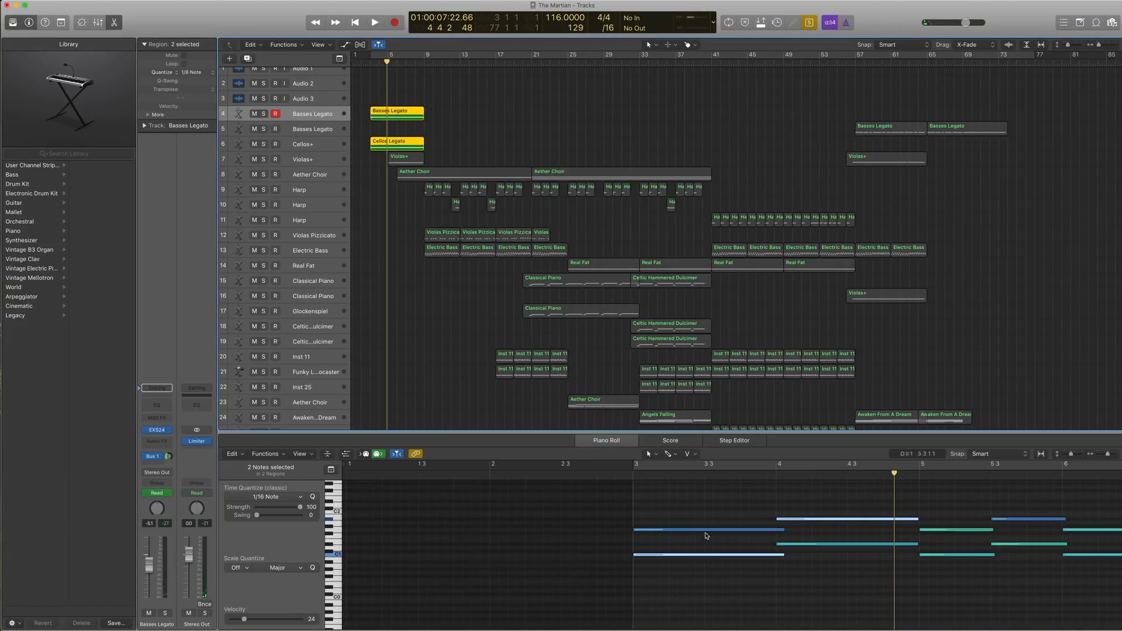
scroll(576, 521, "right", 4)
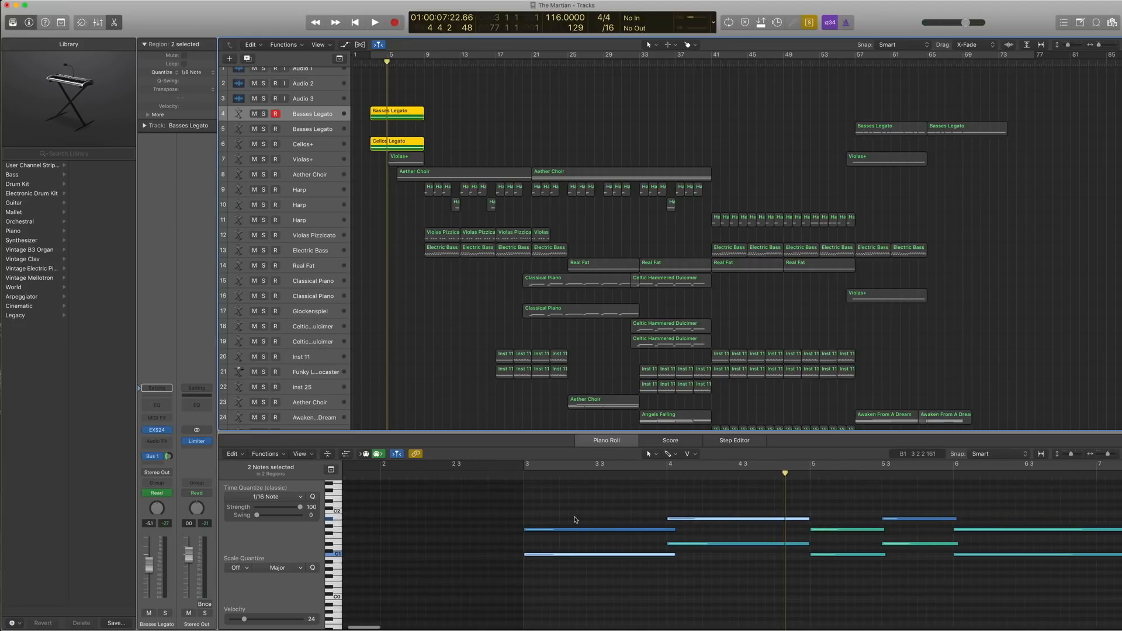
key("space")
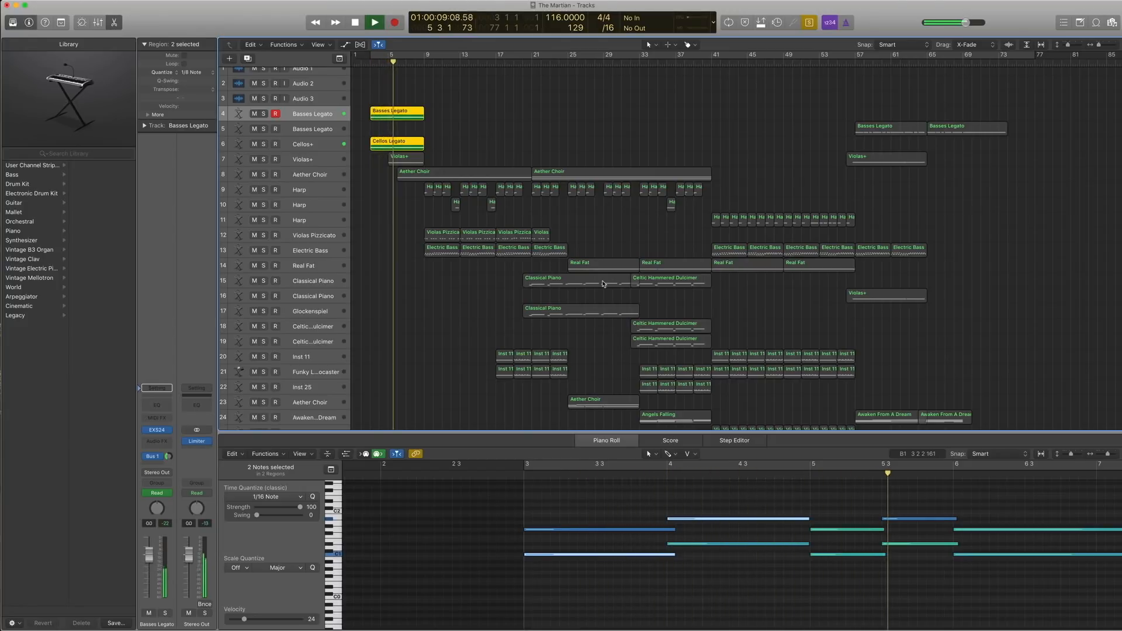
scroll(678, 530, "right", 6)
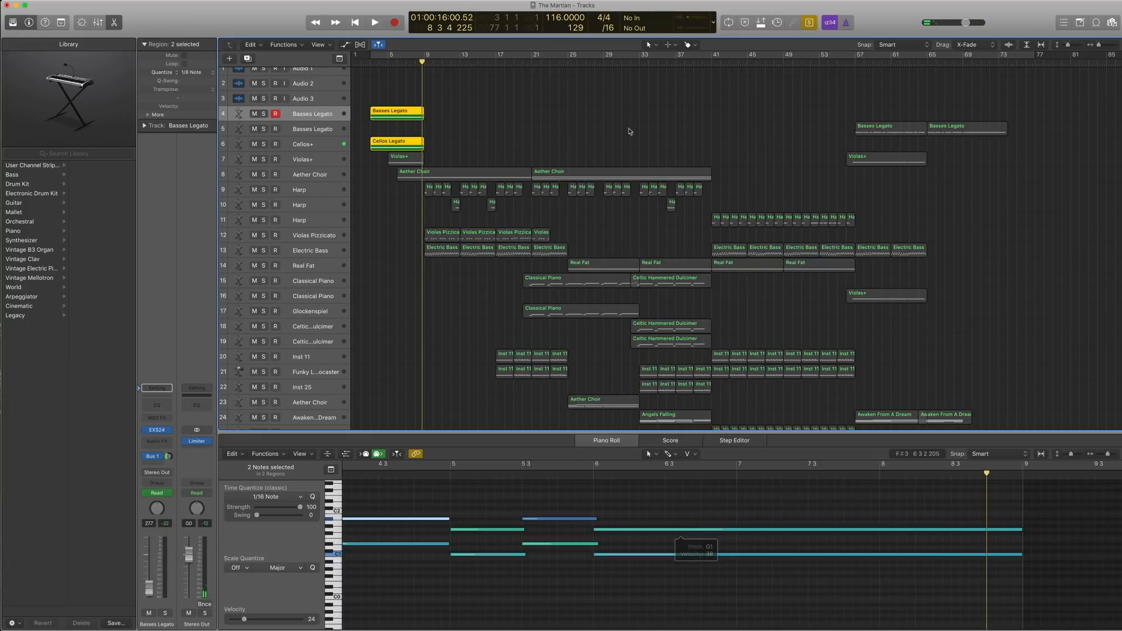
Examine the volume automation of the Basses Legato, Cellos+ and Violas+ tracks across bars 3 to 9, and hide it again
key("a")
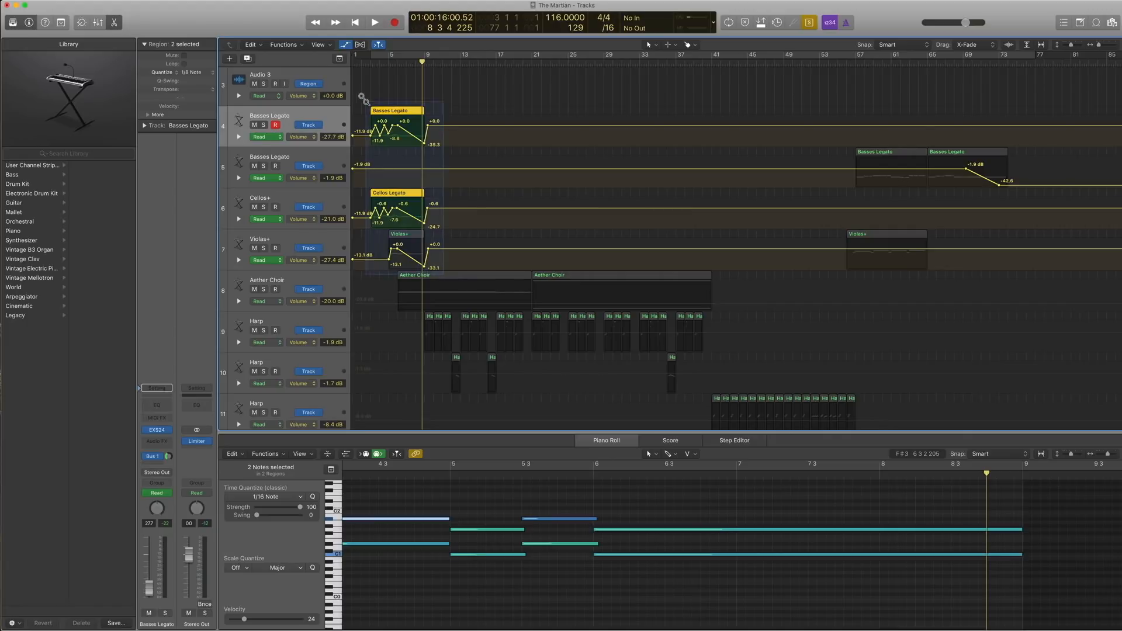
left_click_drag(364, 99, 443, 130)
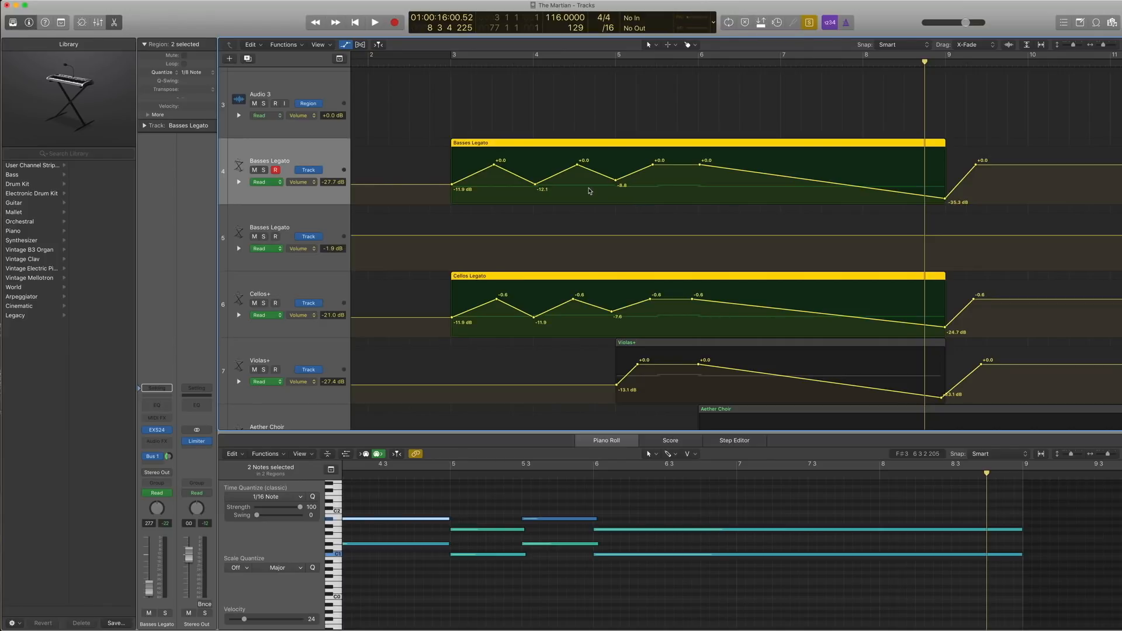
key("a")
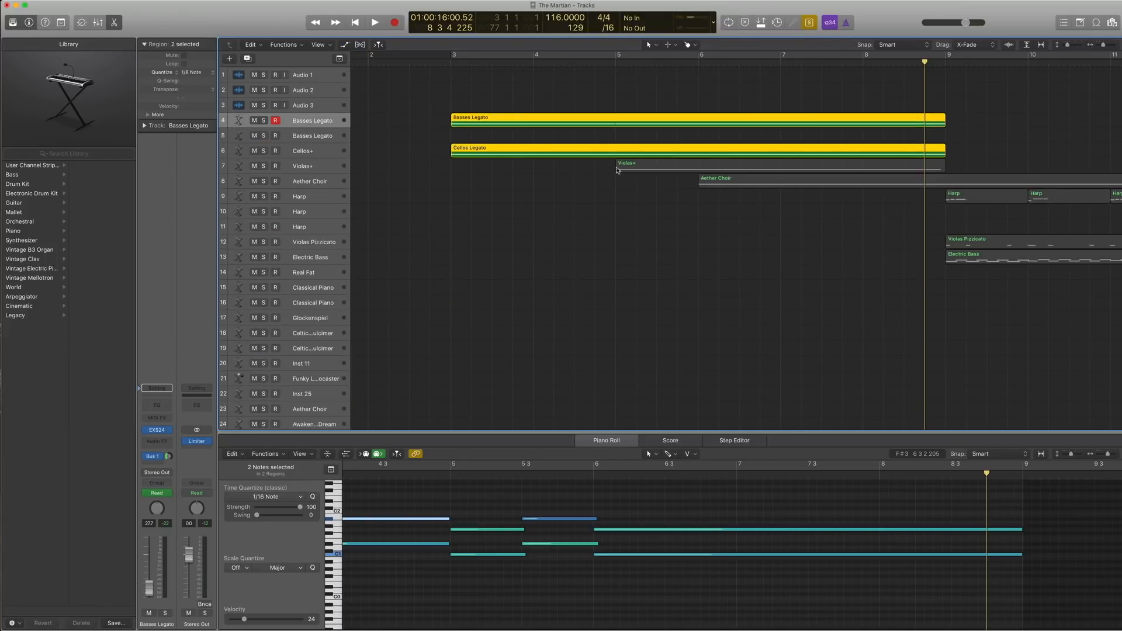
Add the Violas+ region at bar 5 to the soloed regions, show all three parts' notes in the Piano Roll and play them
left_click(635, 168, "shift")
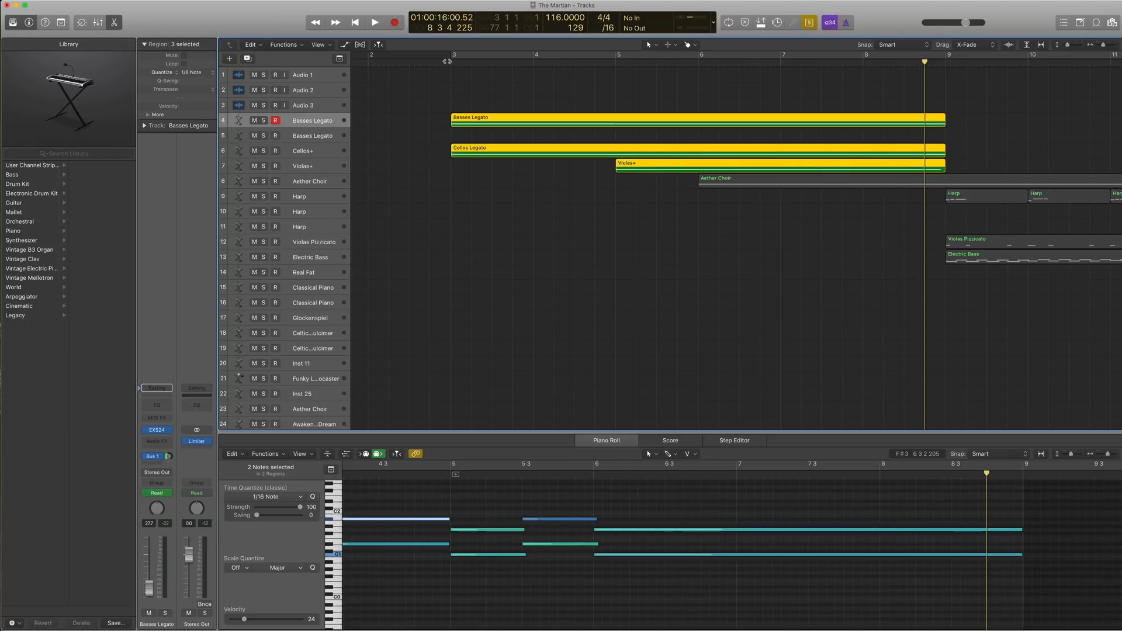
scroll(587, 538, "left", 5)
left_click(562, 530)
key("super+Left")
key("super+Left")
key("super+Left")
scroll(536, 523, "up", 4)
scroll(536, 522, "down", 2)
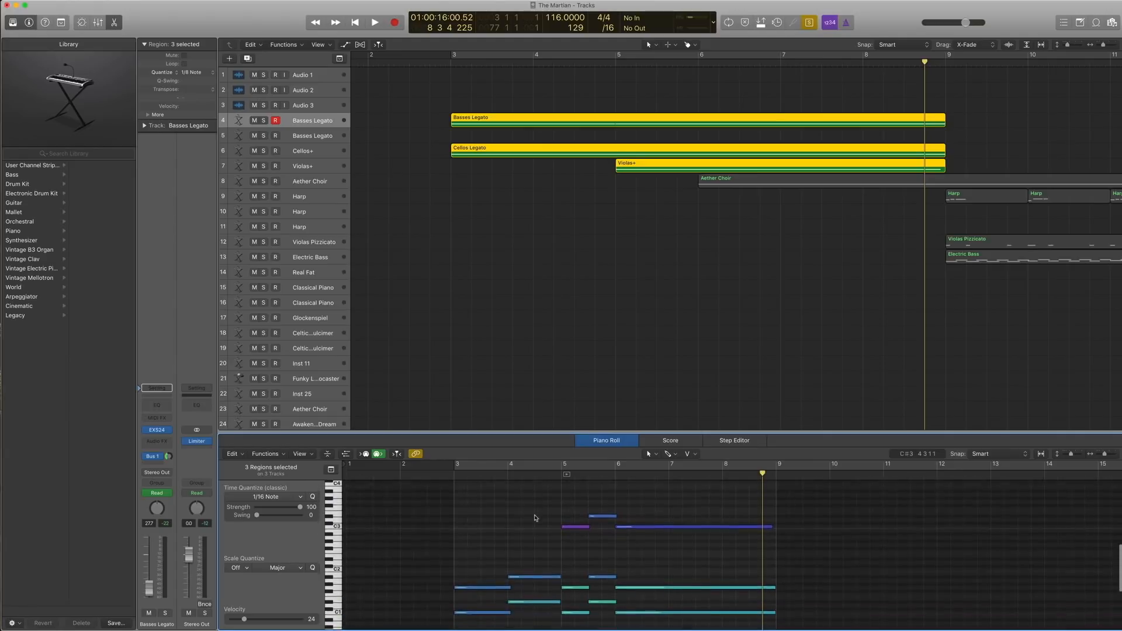
key("shift+space")
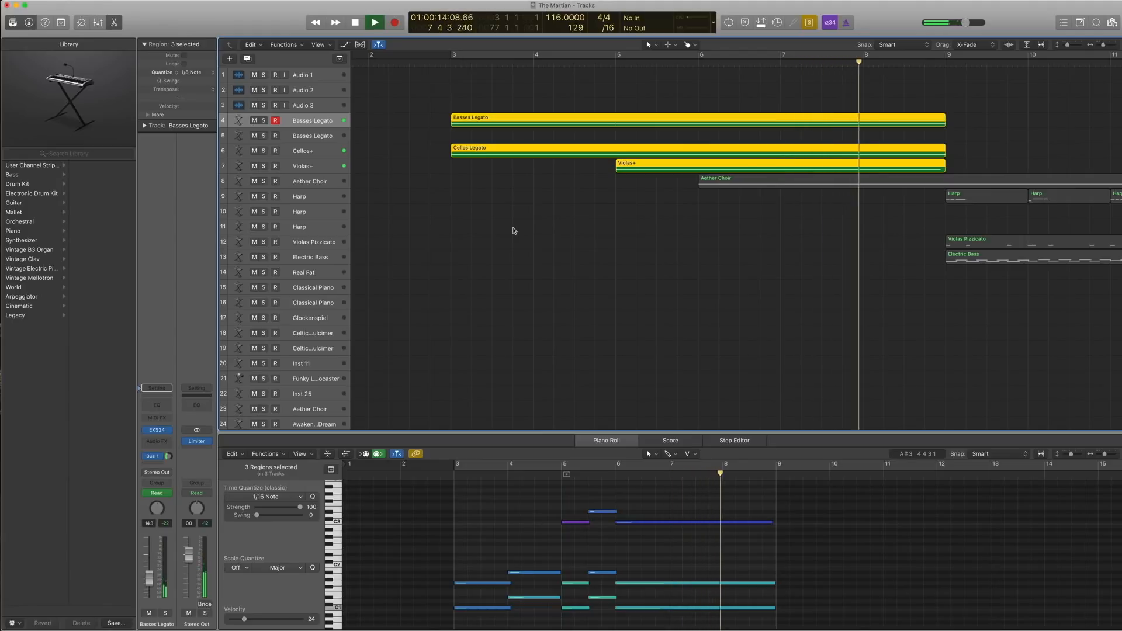
key("space")
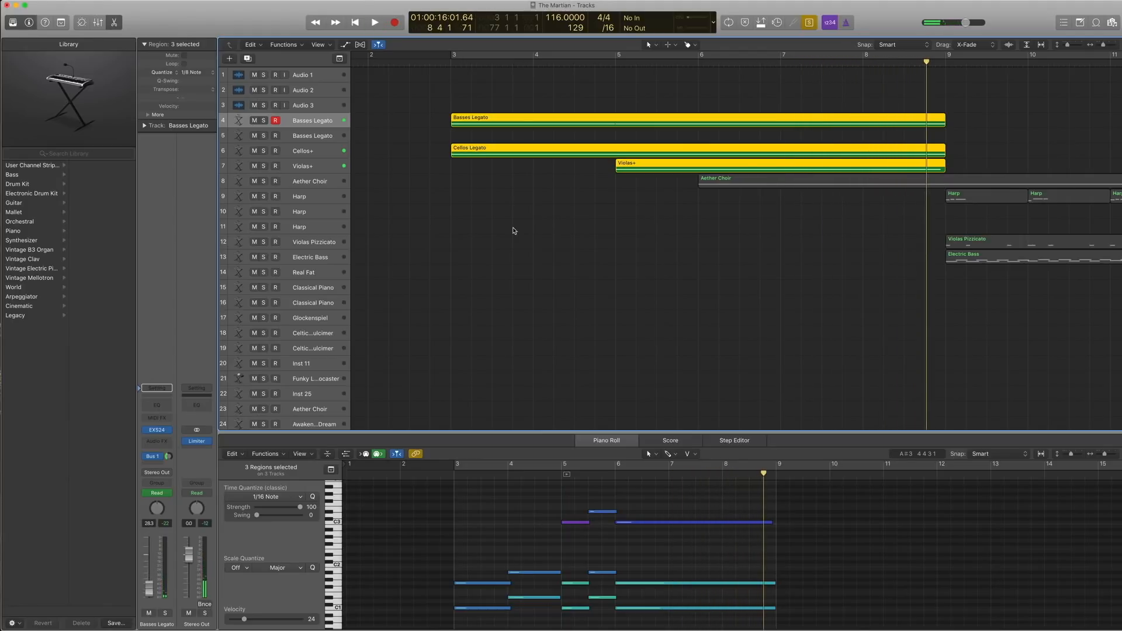
Turn solo off and show the Basses Legato track's EXS24 instrument among the orchestral Strings in the Library
key("z")
key("ctrl+s")
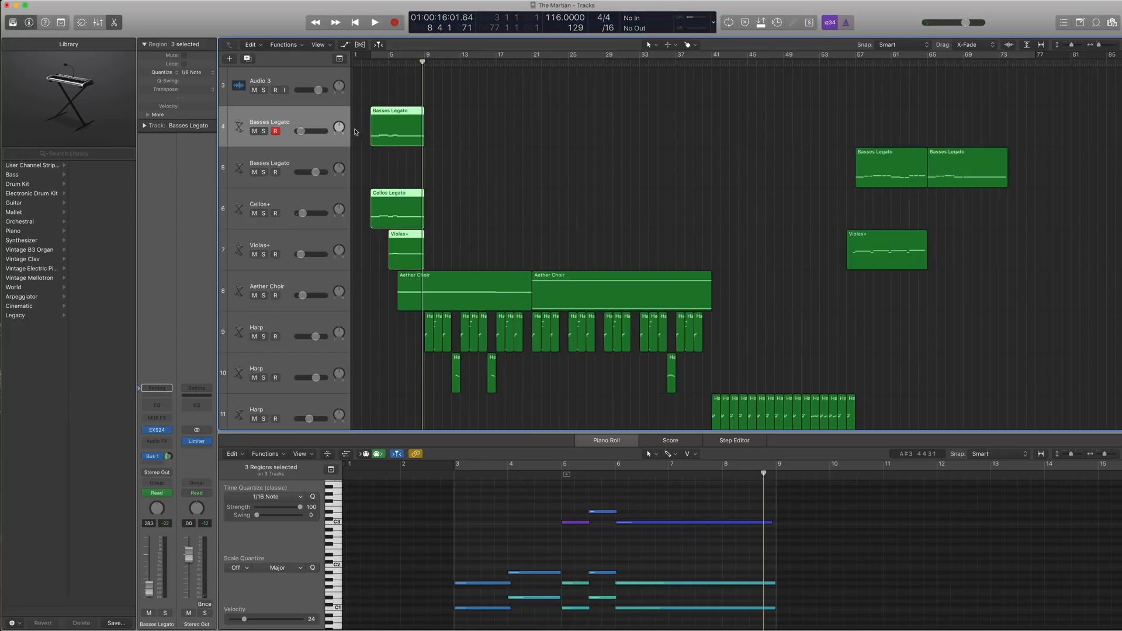
left_click(290, 122)
left_click(140, 432)
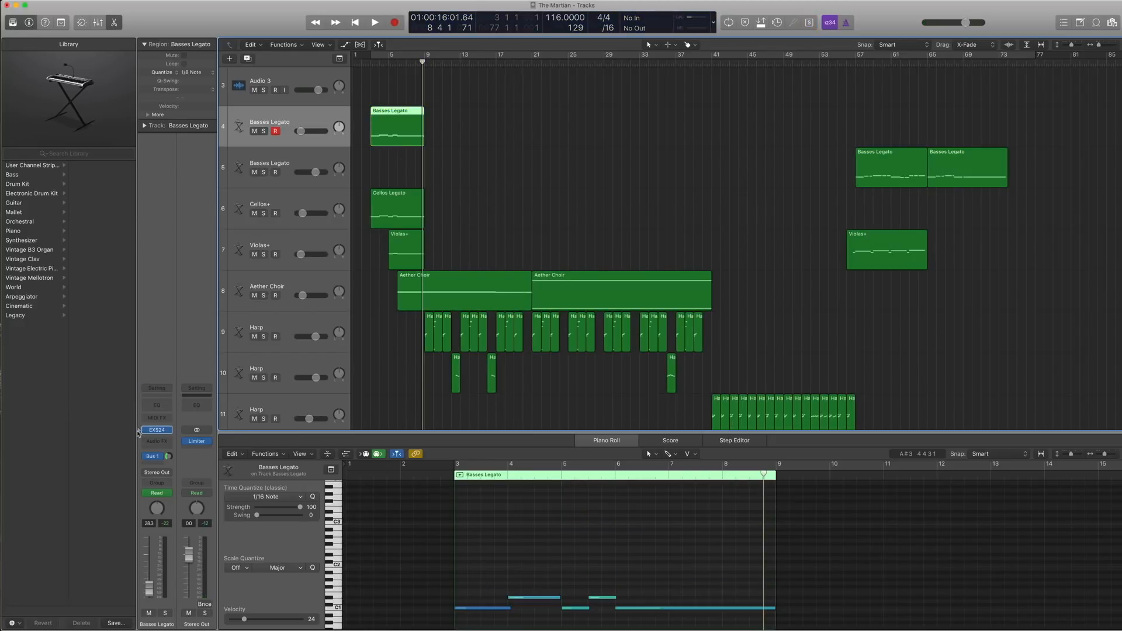
left_click(24, 241)
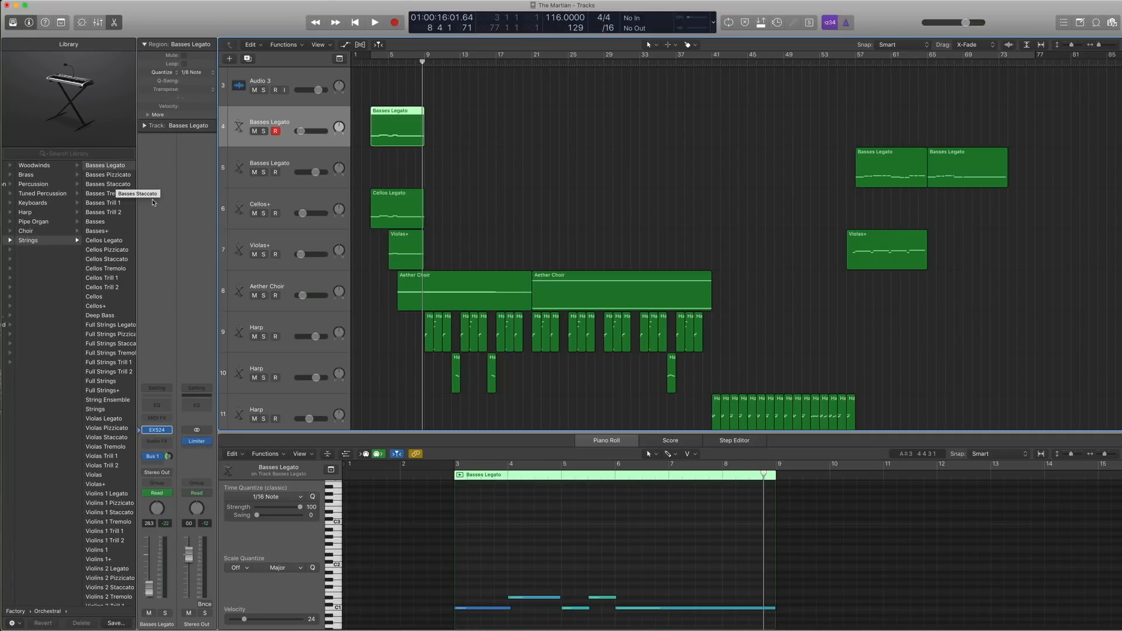
Show the Cellos+ track's EXS24 instrument in the Library's orchestral Strings list
left_click(292, 204)
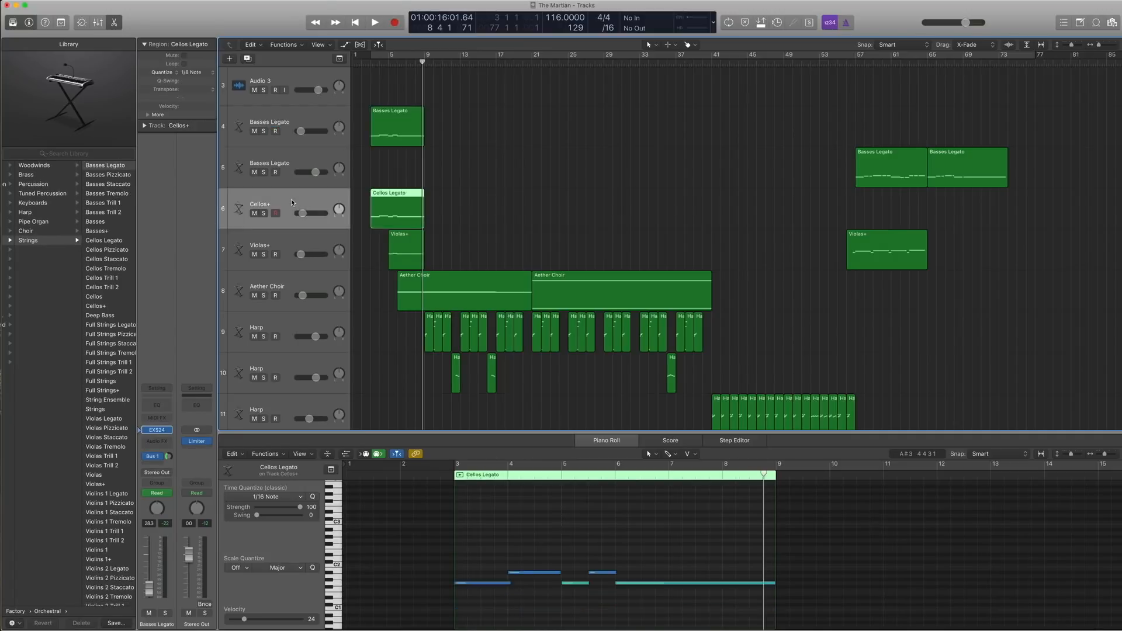
left_click(139, 431)
scroll(53, 256, "left", 3)
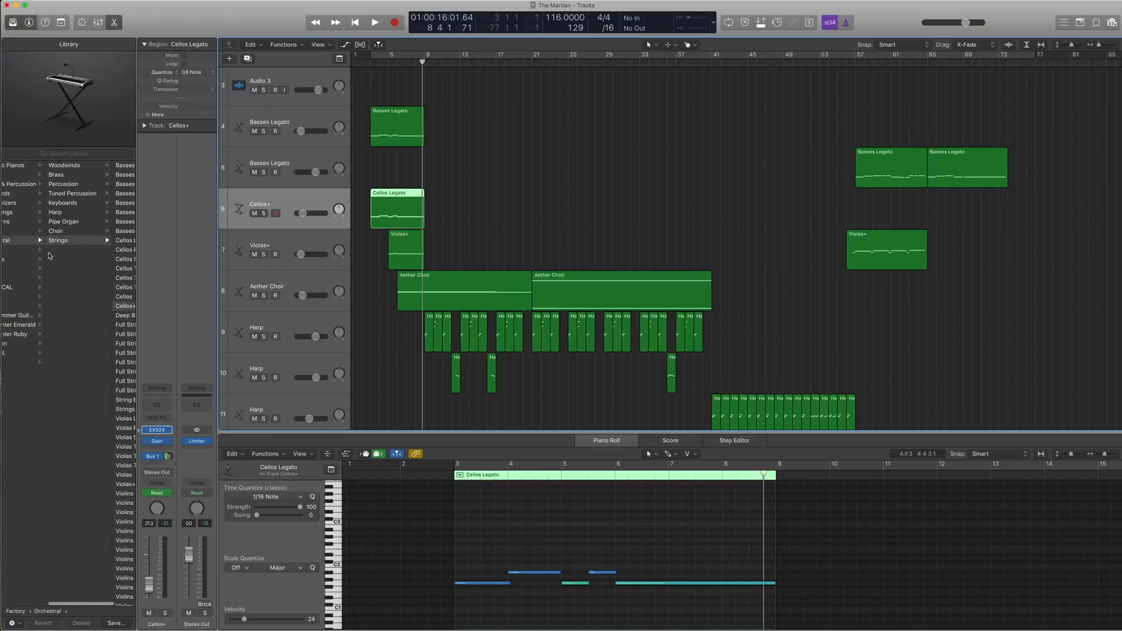
scroll(54, 255, "right", 3)
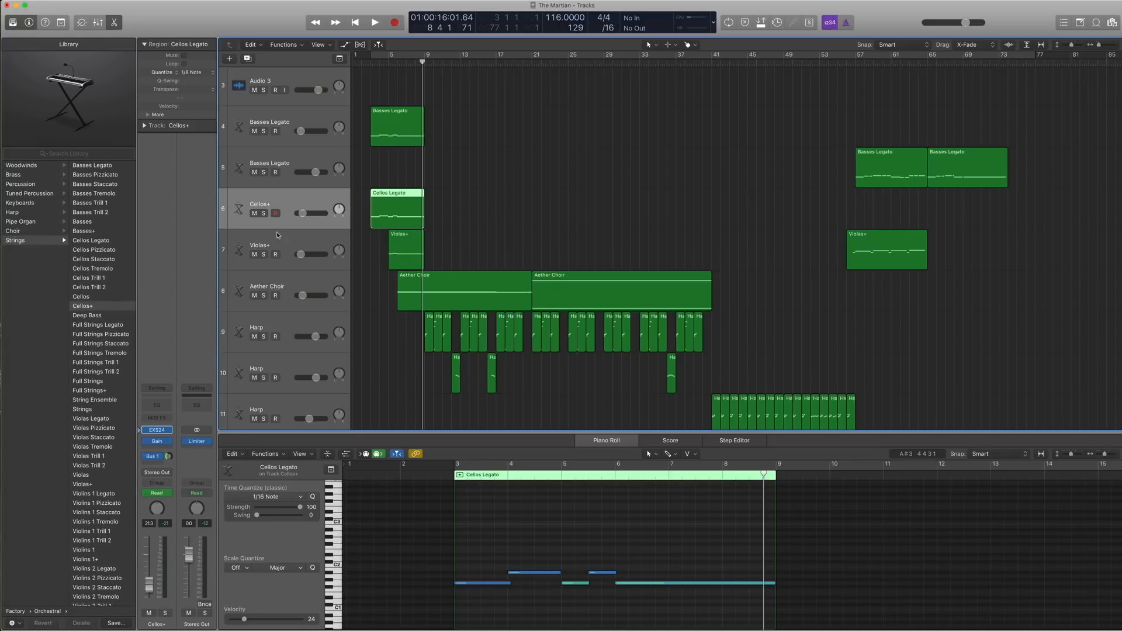
Inspect the Space Designer reverb on the first Basses Legato track's Bus 1 send, including its Large Spaces > Halls presets, and close it
left_click(304, 118)
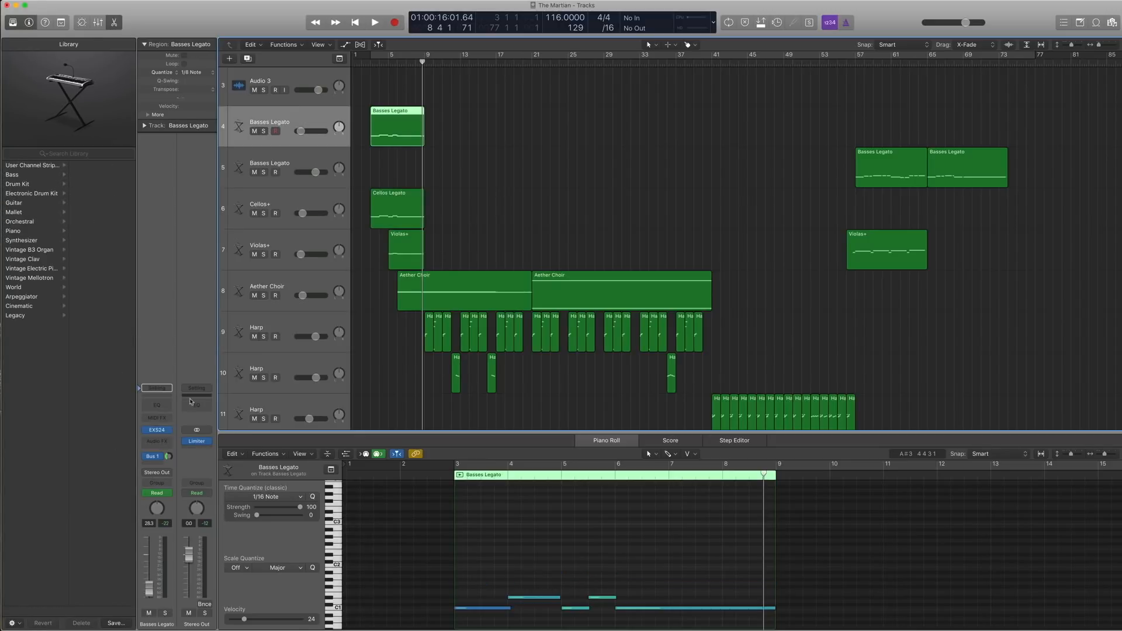
left_click(154, 457)
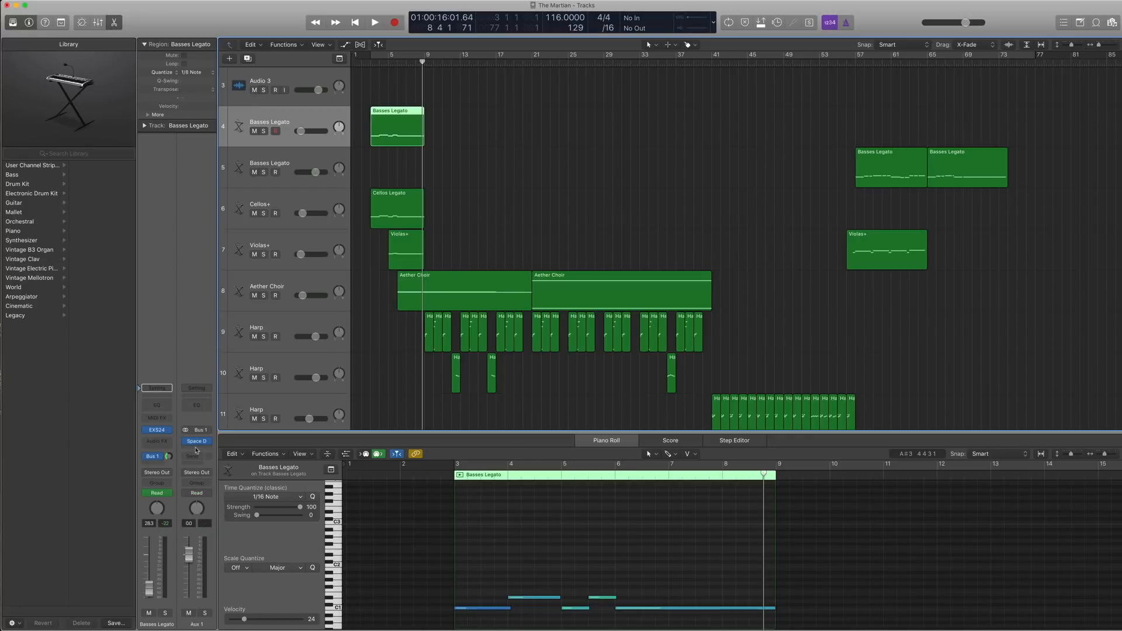
left_click(197, 442)
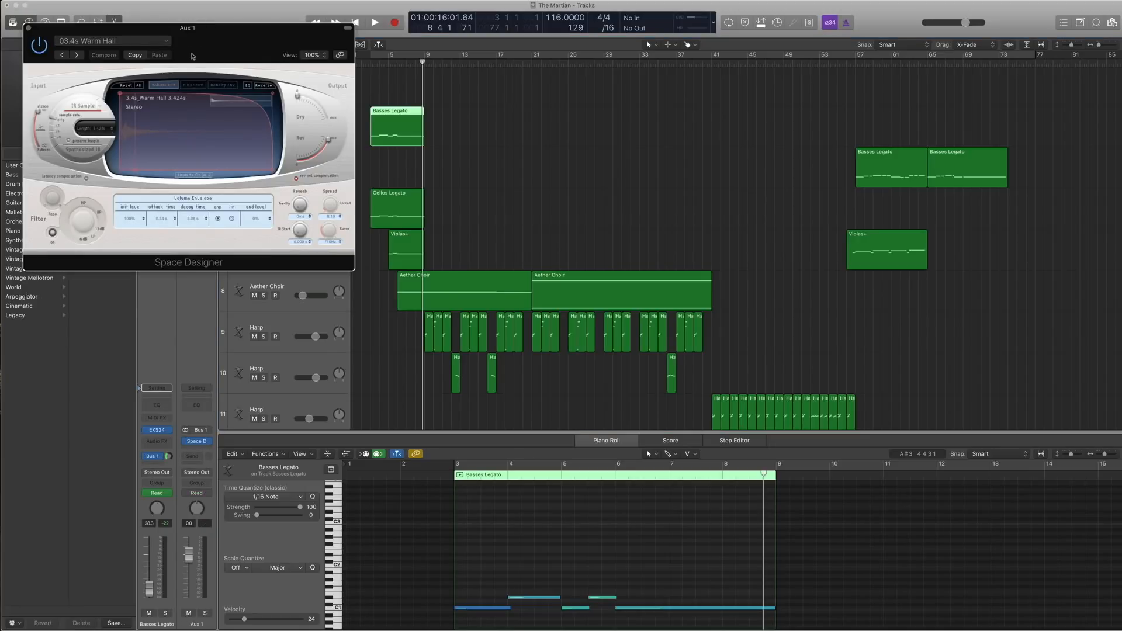
left_click(149, 43)
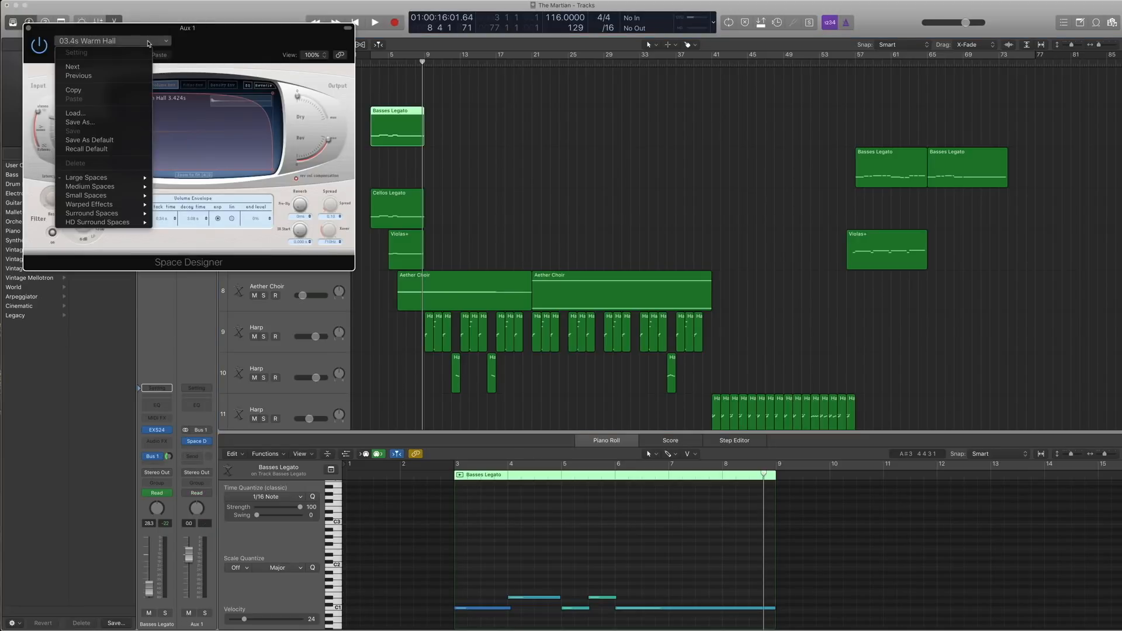
mouse_move(126, 179)
mouse_move(181, 189)
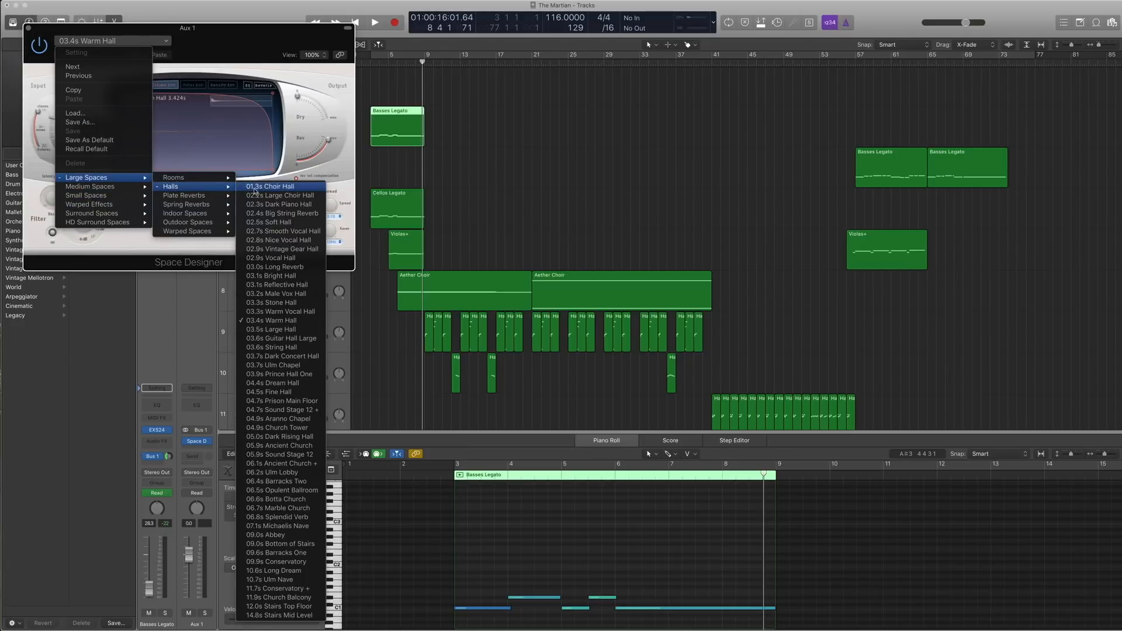
left_click(305, 121)
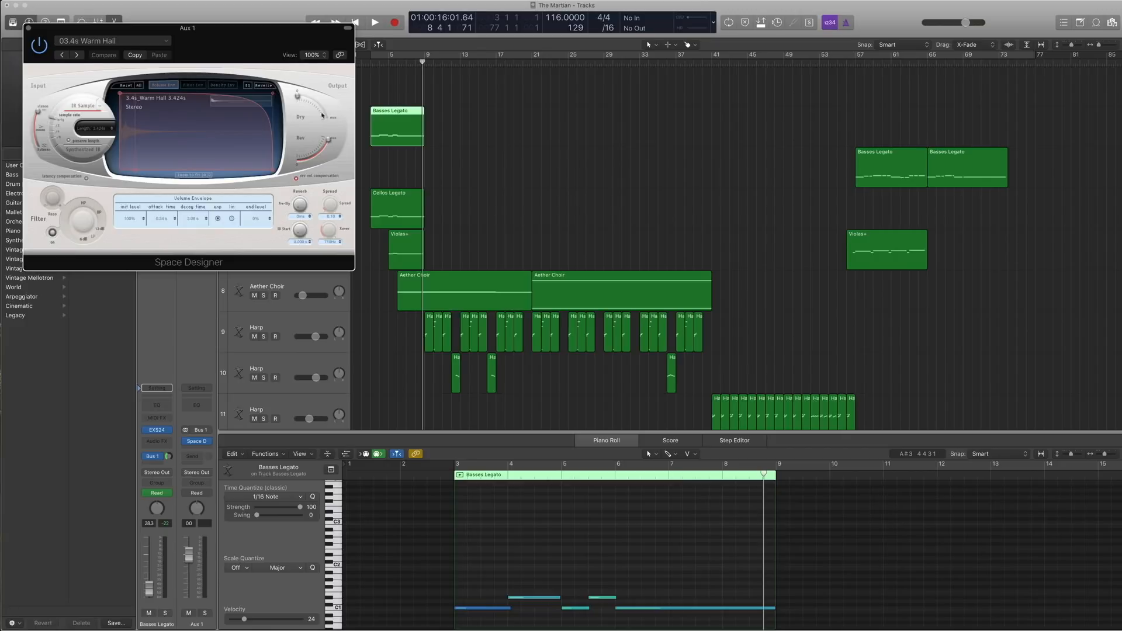
left_click(28, 28)
Solo the opening Basses Legato and Cellos Legato regions together, play them briefly and turn solo off
left_click_drag(449, 227, 404, 136)
key("ctrl+s")
key("shift+space")
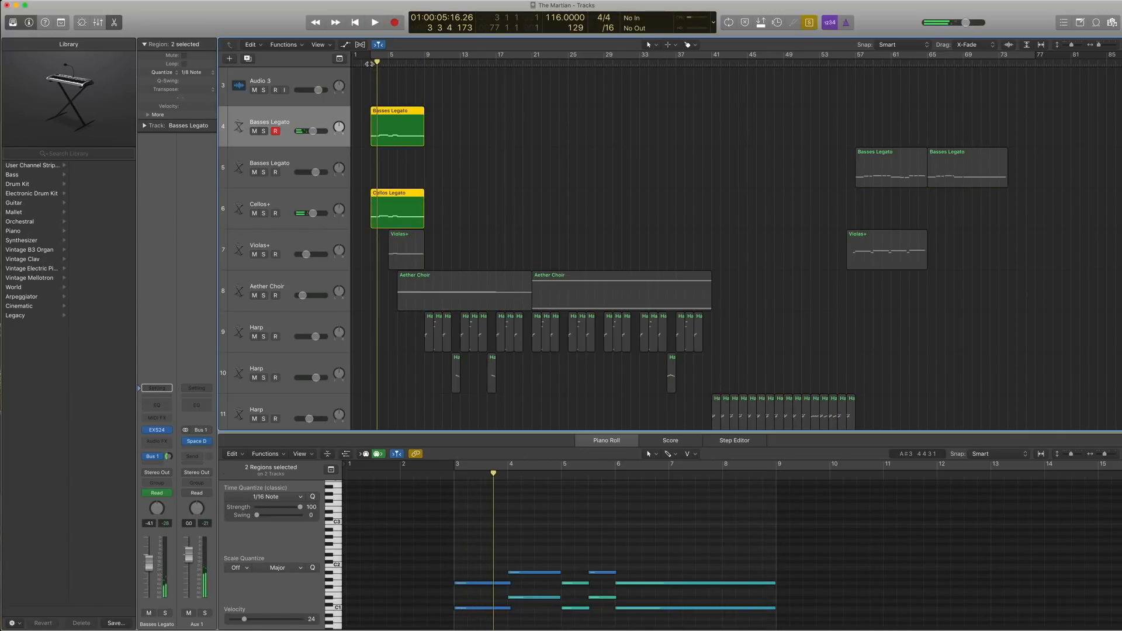
key("space")
key("ctrl+s")
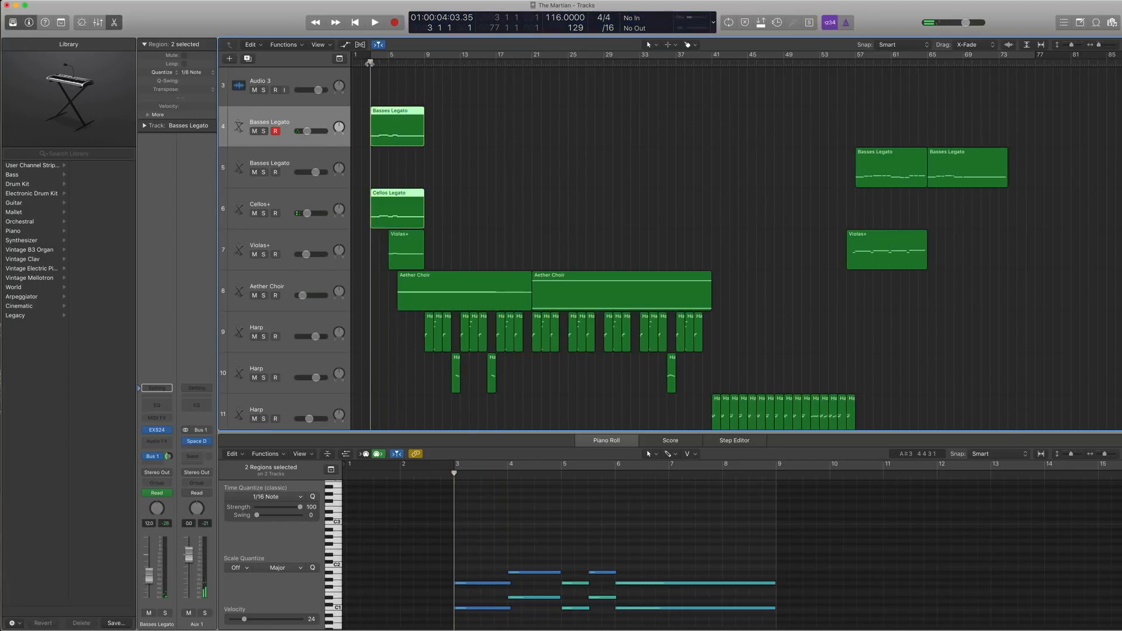
Compare the channel strips and regions of the Cellos+, second Basses Legato and Violas+ tracks
left_click(294, 199)
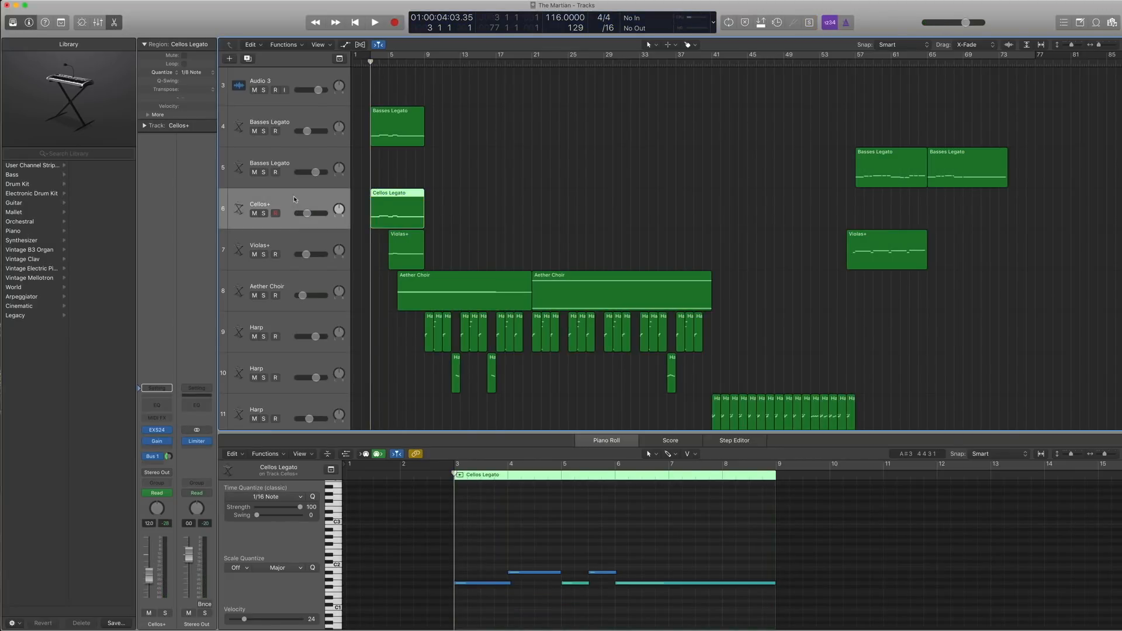
left_click(296, 167)
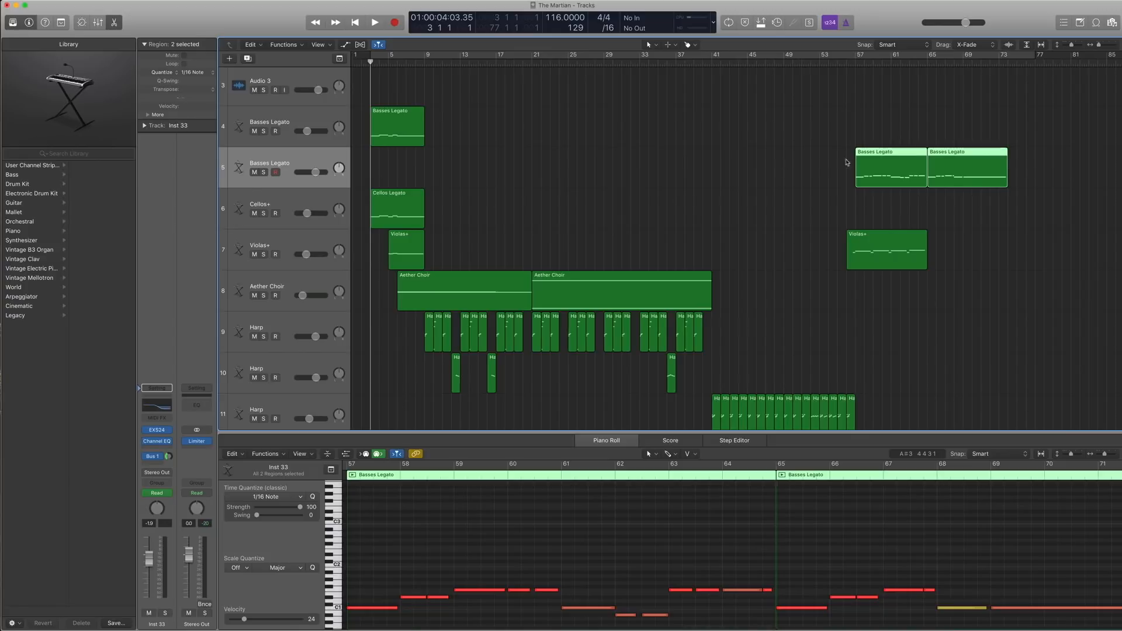
left_click(284, 244)
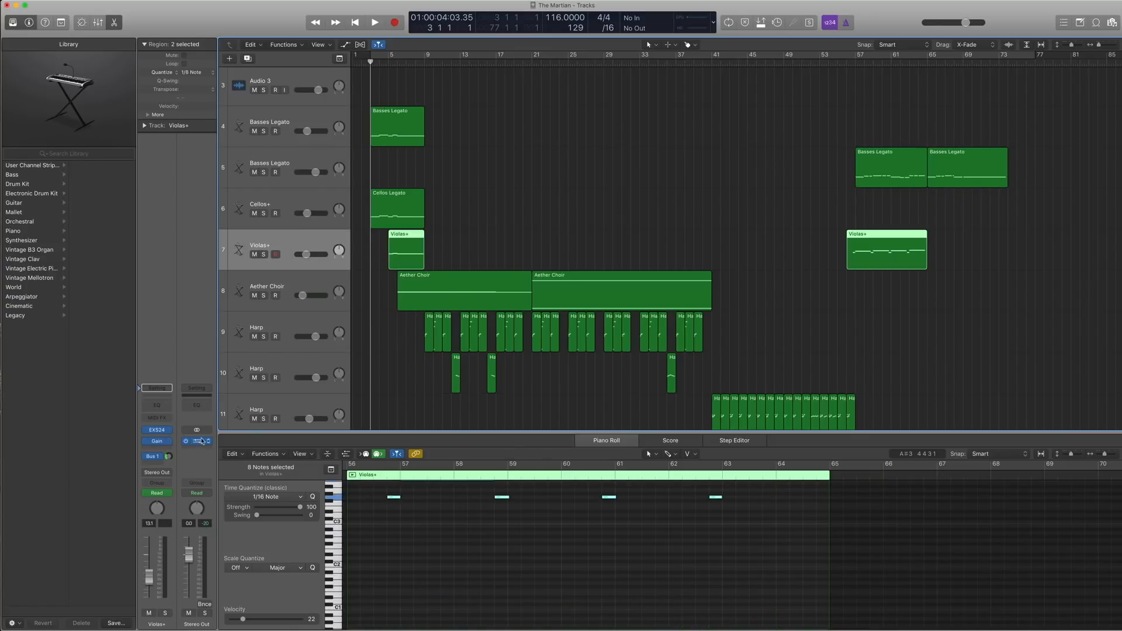
Inspect the Violas+ track's volume automation and Gain effect, including its Utility plug-in category, and hide both again
key("a")
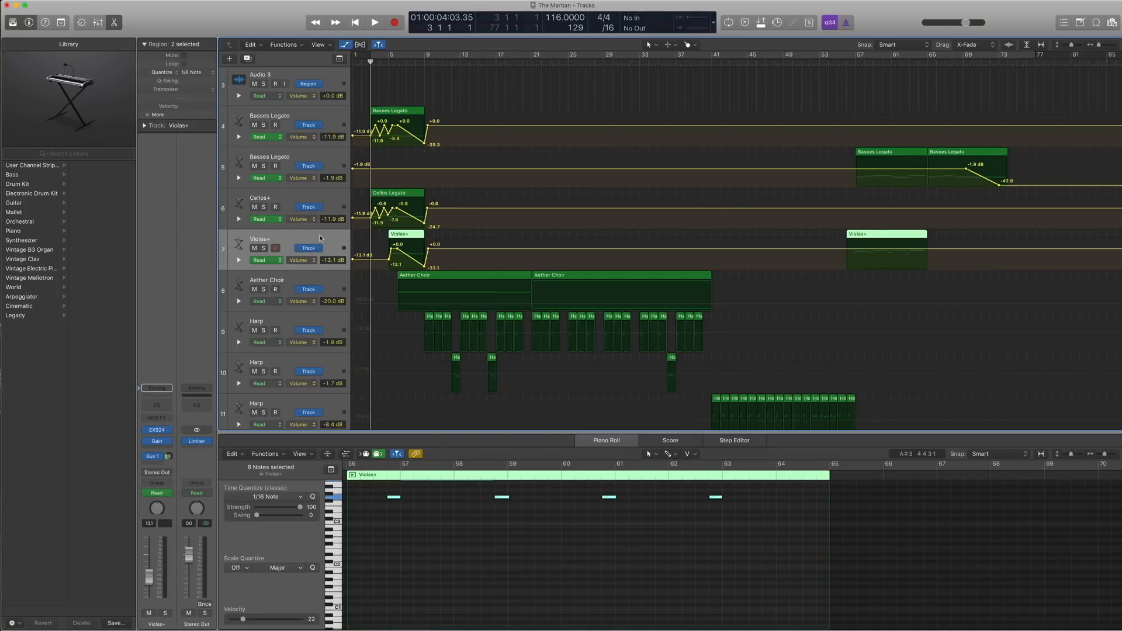
left_click(156, 442)
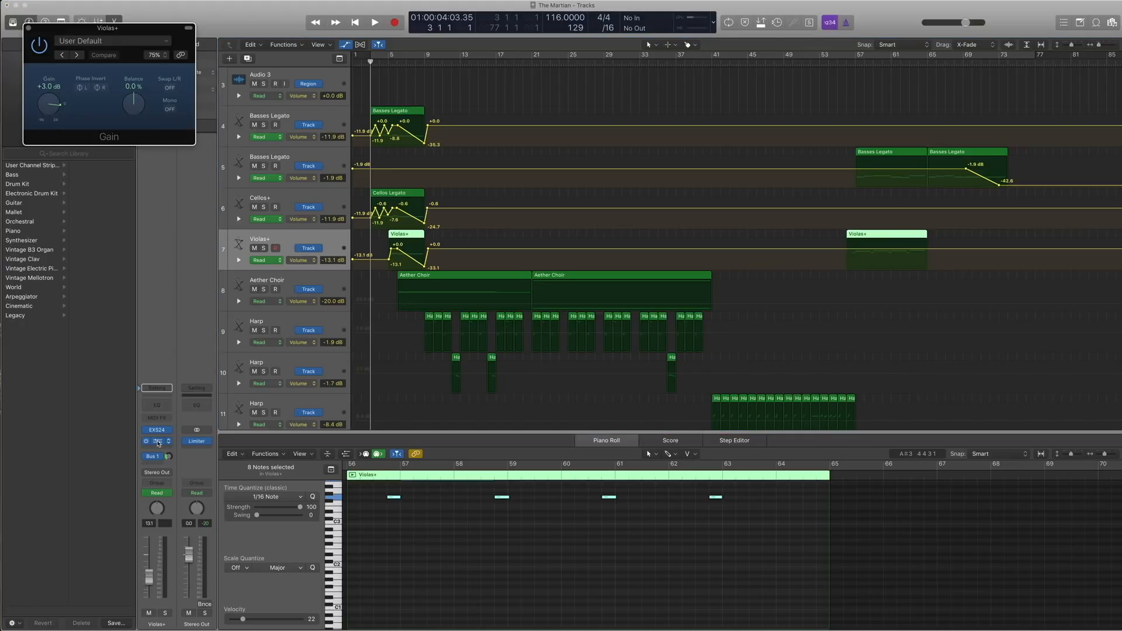
left_click(169, 442)
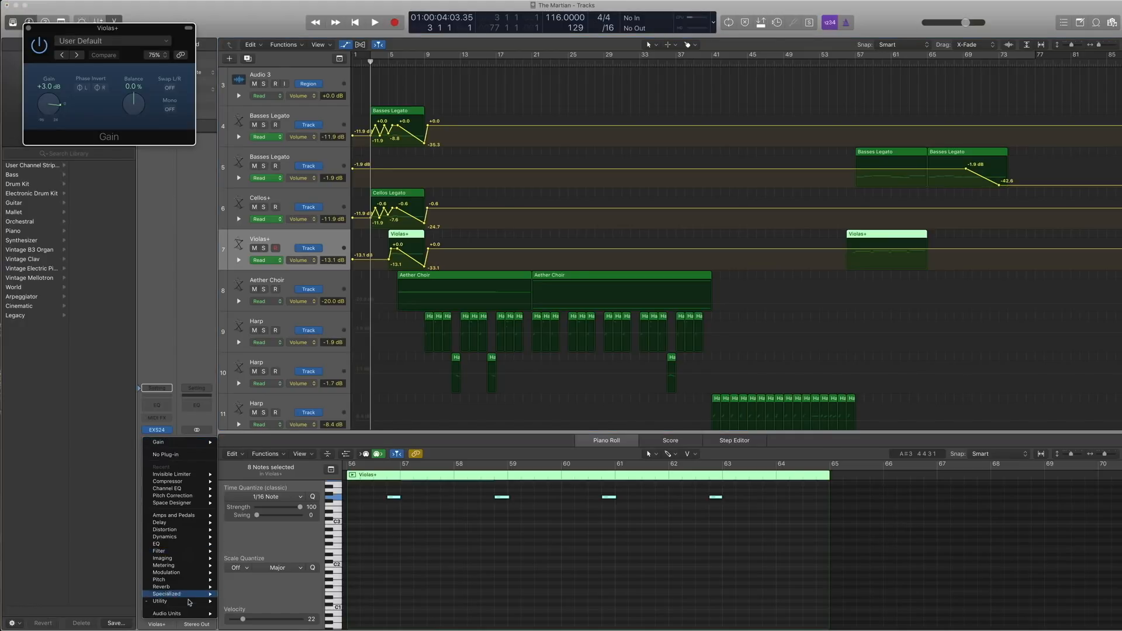
mouse_move(188, 601)
mouse_move(246, 601)
left_click(170, 259)
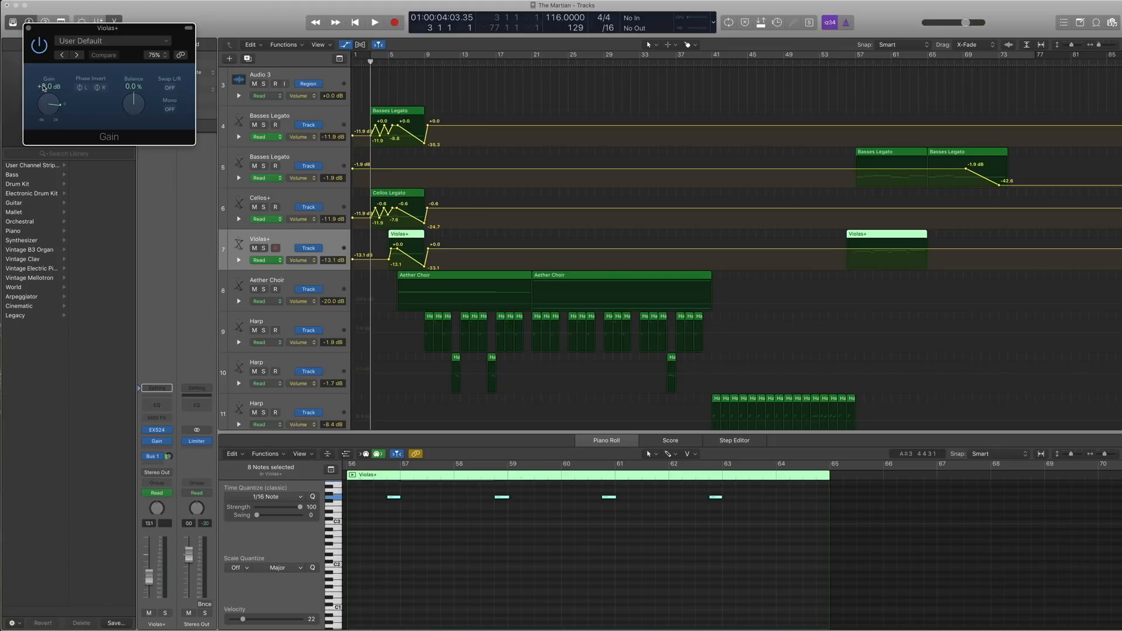
left_click(31, 30)
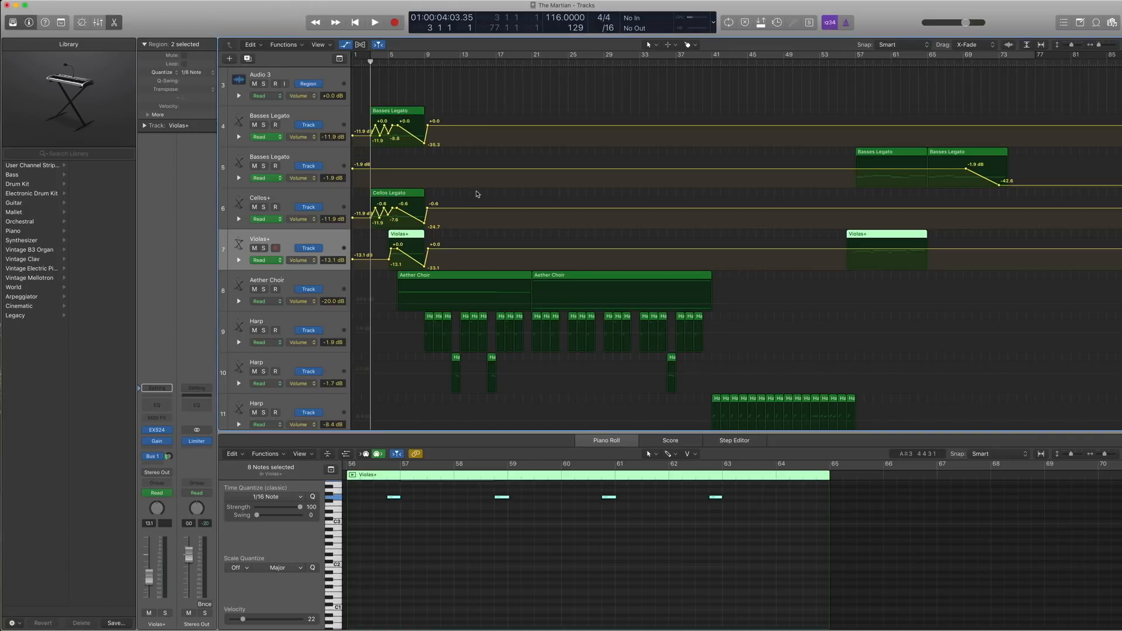
key("a")
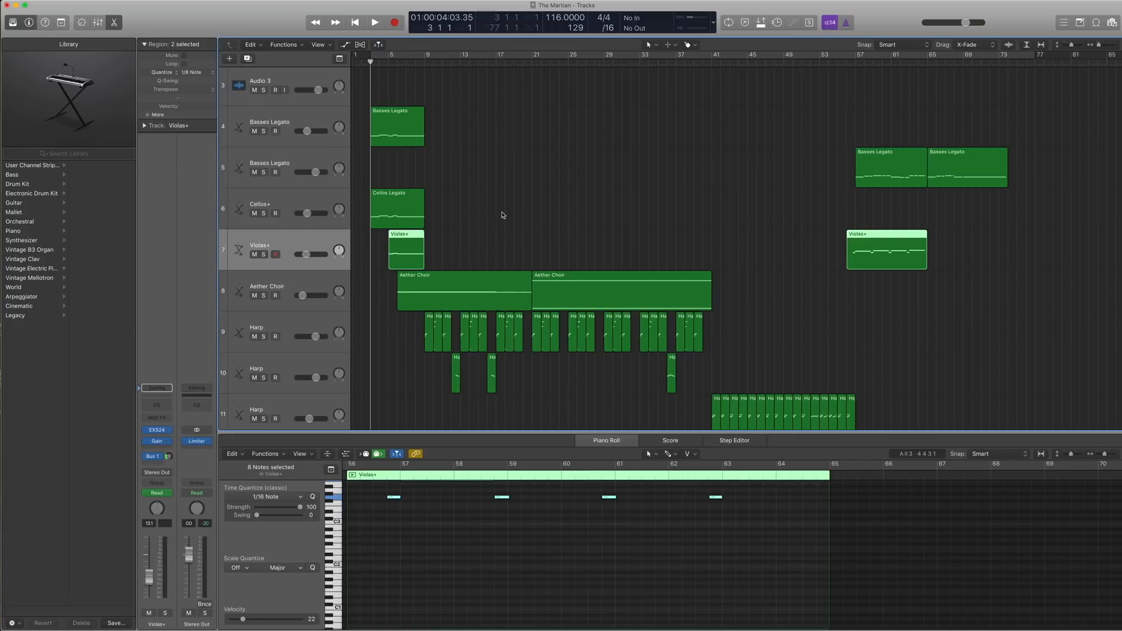
Close the Piano Roll and reduce the track heights to fit more tracks in the arrangement
left_click(501, 439)
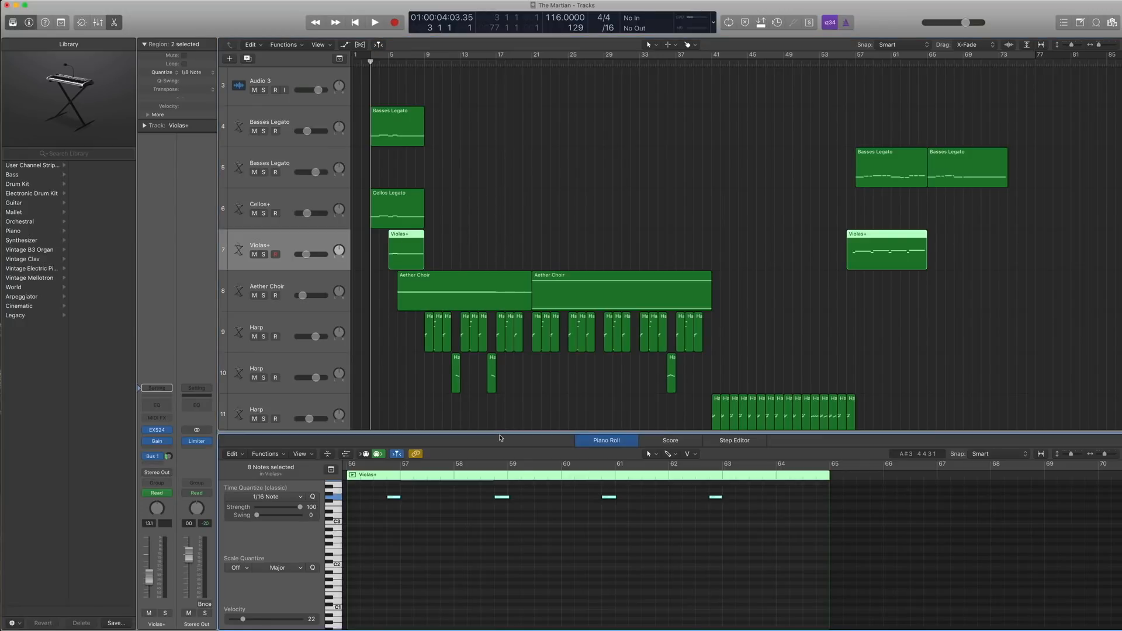
key("p")
key("super+Up")
key("super+Up")
key("super+Up")
key("super+Up")
key("super+Up")
key("super+Up")
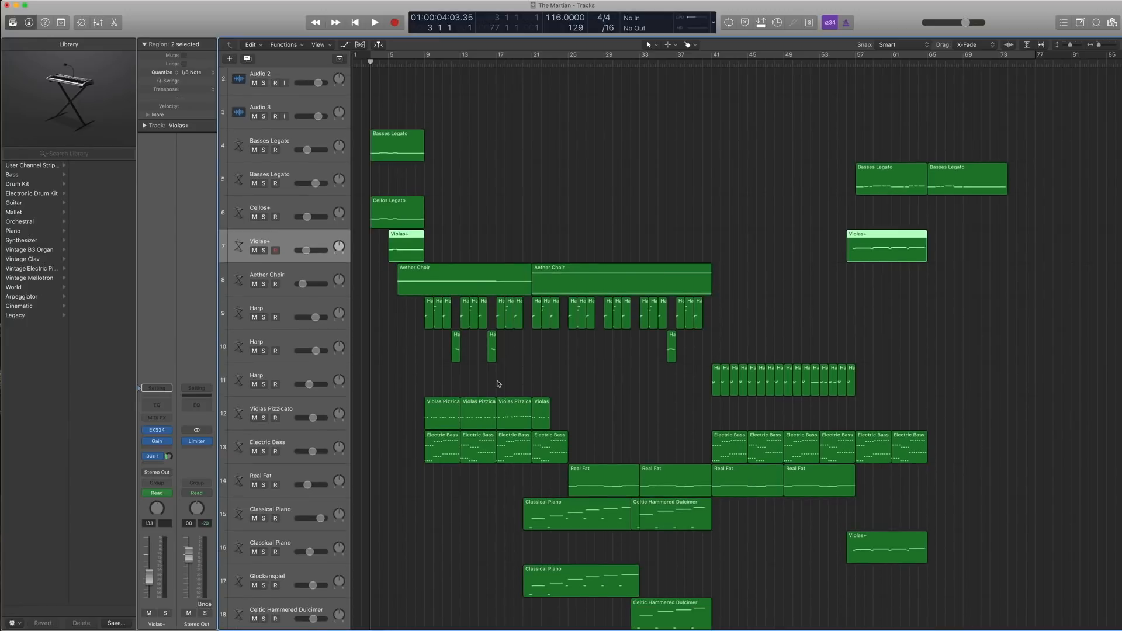
Show the first Aether Choir region's notes in the Piano Roll and play the track's regions briefly in solo
left_click(311, 222)
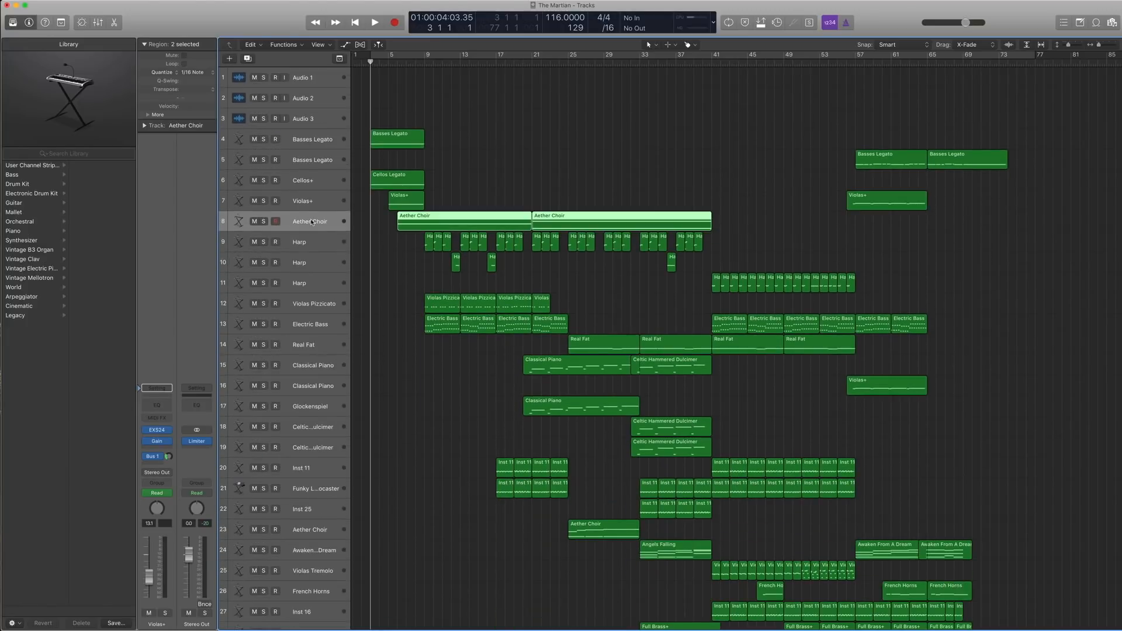
key("space")
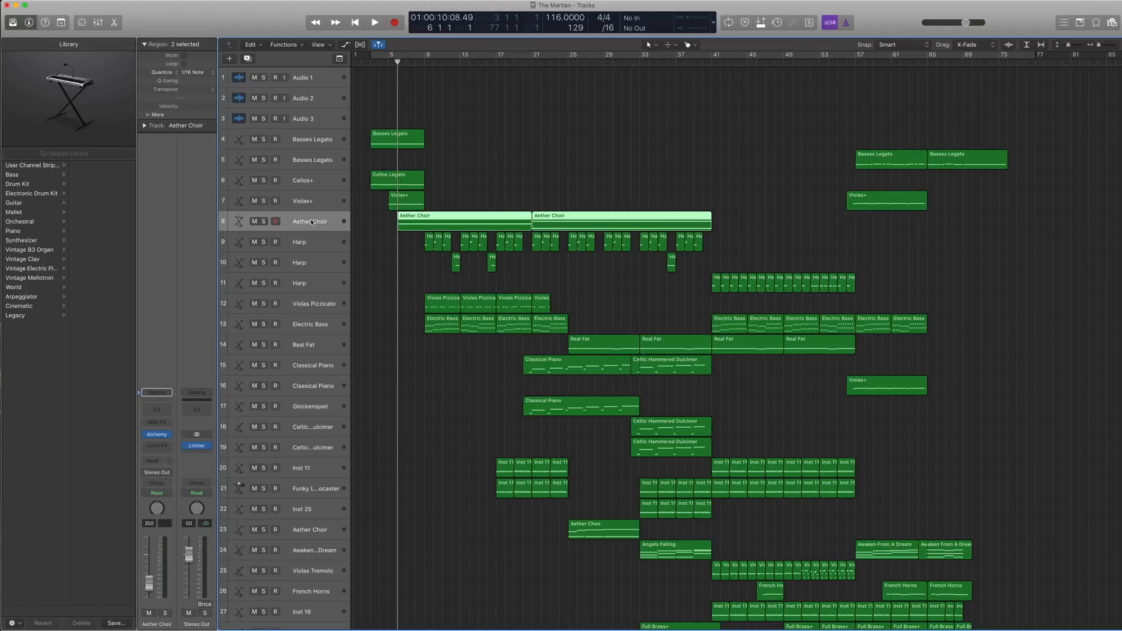
double_click(429, 221)
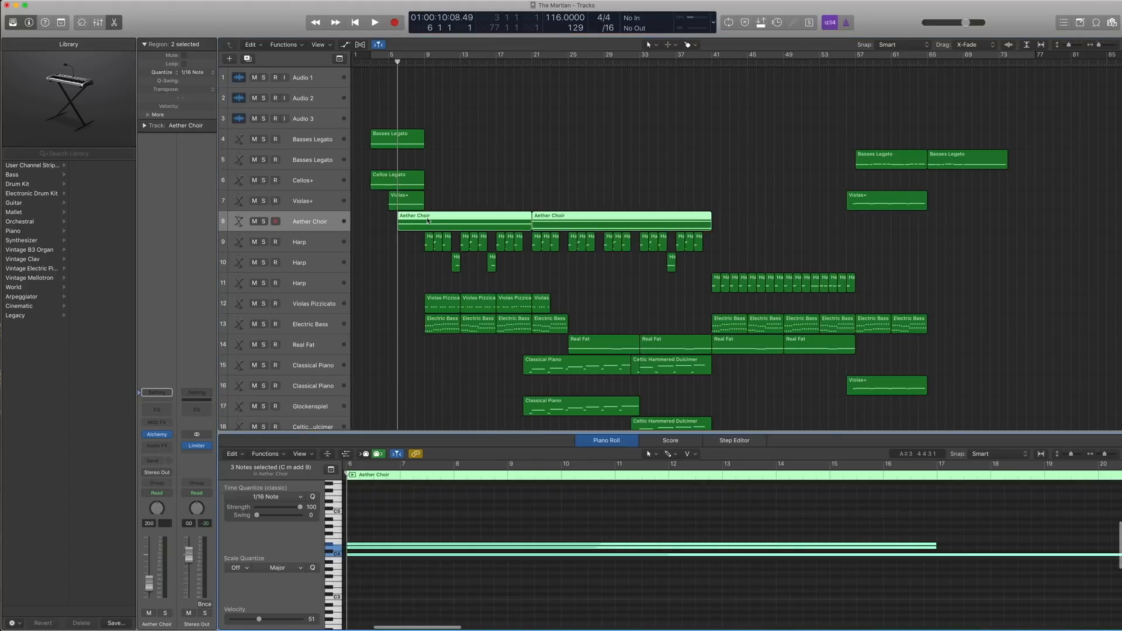
key("ctrl+s")
key("space")
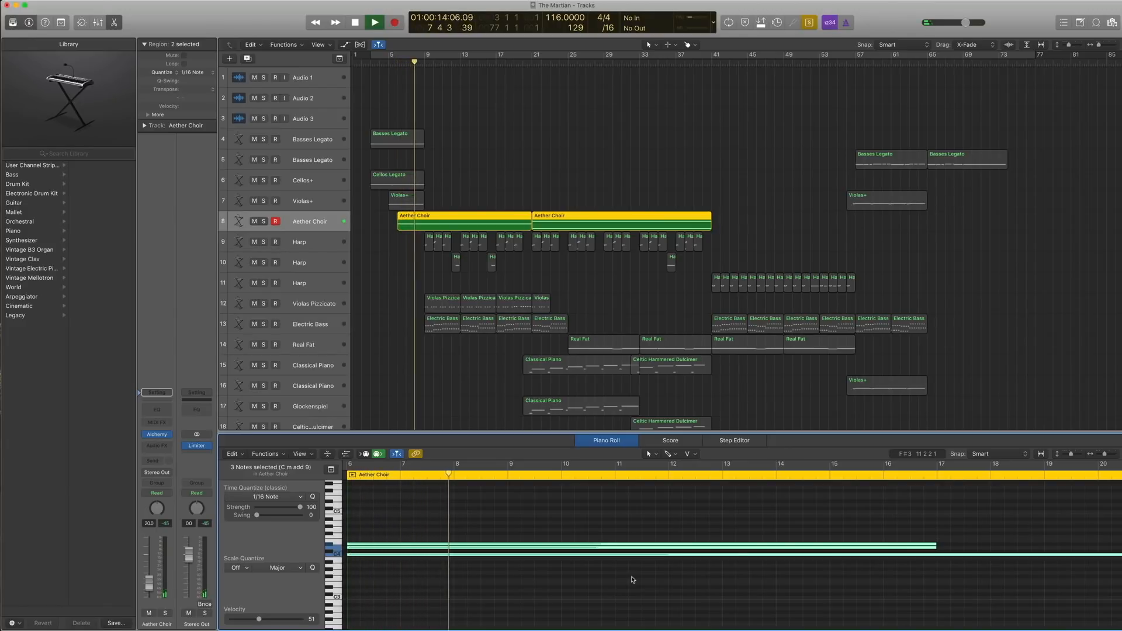
key("space")
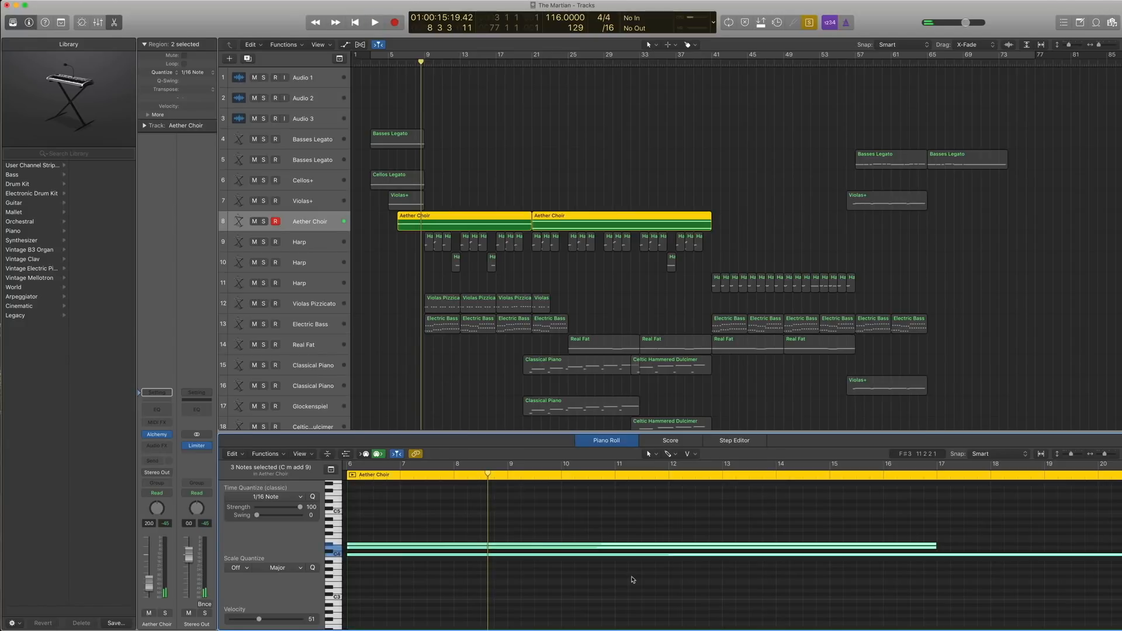
Inspect the Aether Choir track's Alchemy instrument and its Soundscapes presets, and close it
left_click(156, 436)
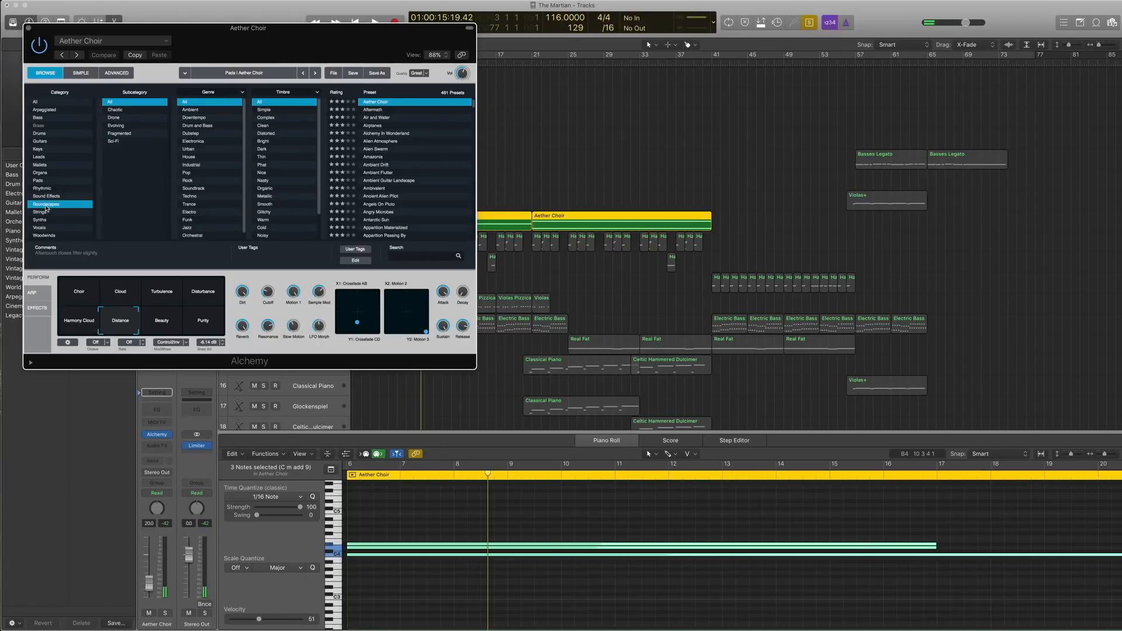
scroll(389, 137, "up", 2)
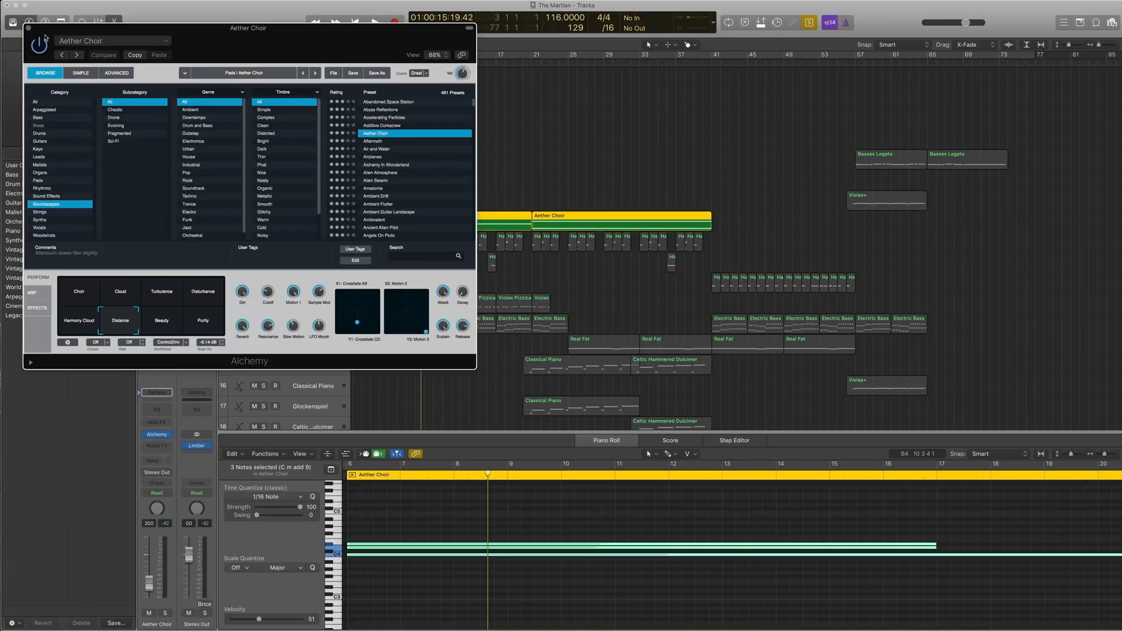
left_click(28, 28)
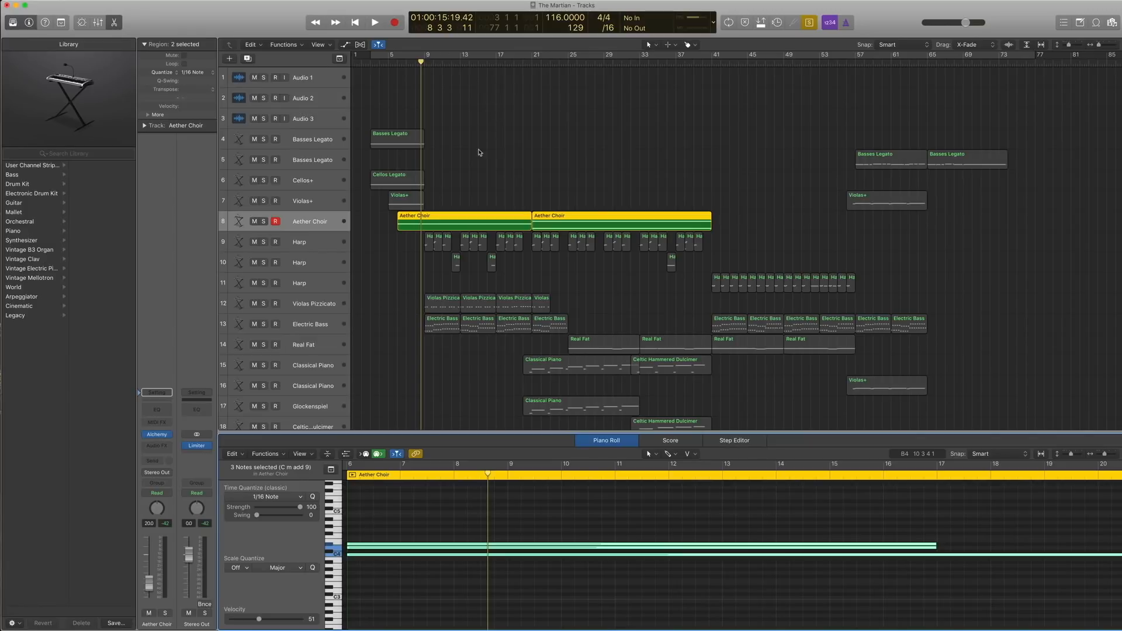
Show the first Harp track's EXS24 instrument in the Library's Orchestral > Harp list and play its regions soloed
left_click(331, 245)
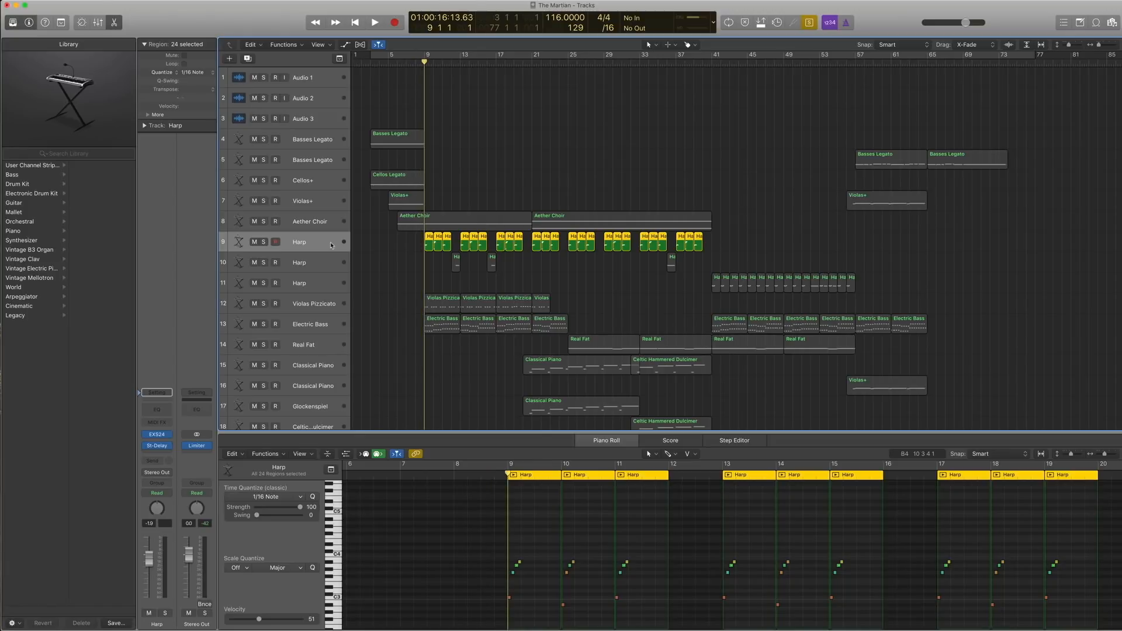
scroll(628, 290, "down", 2)
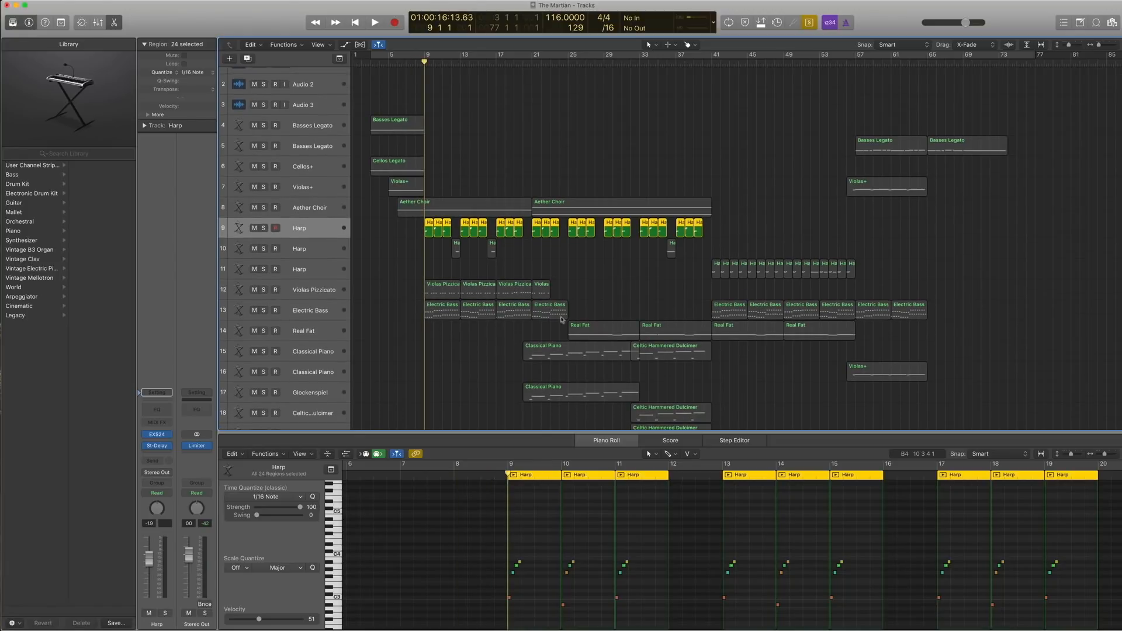
left_click(140, 436)
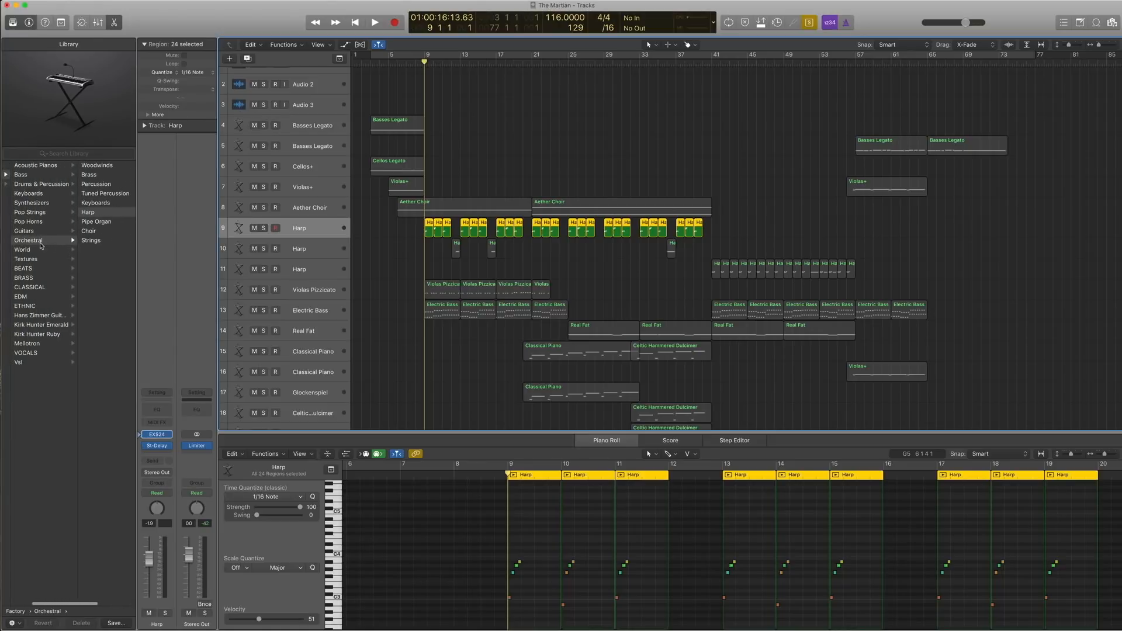
left_click(87, 213)
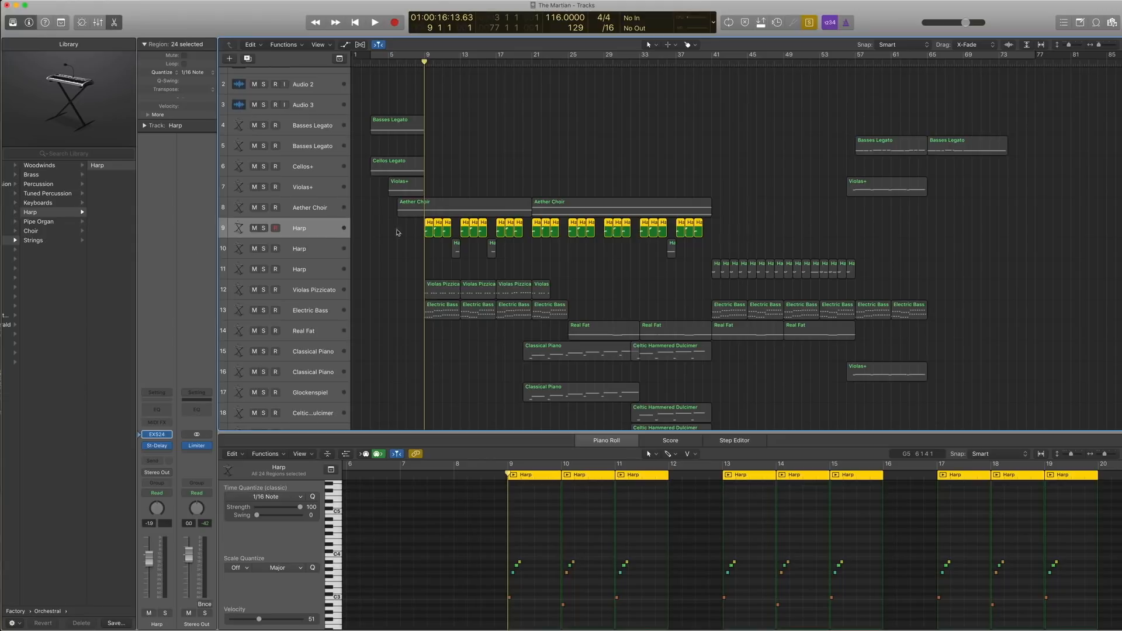
key("space")
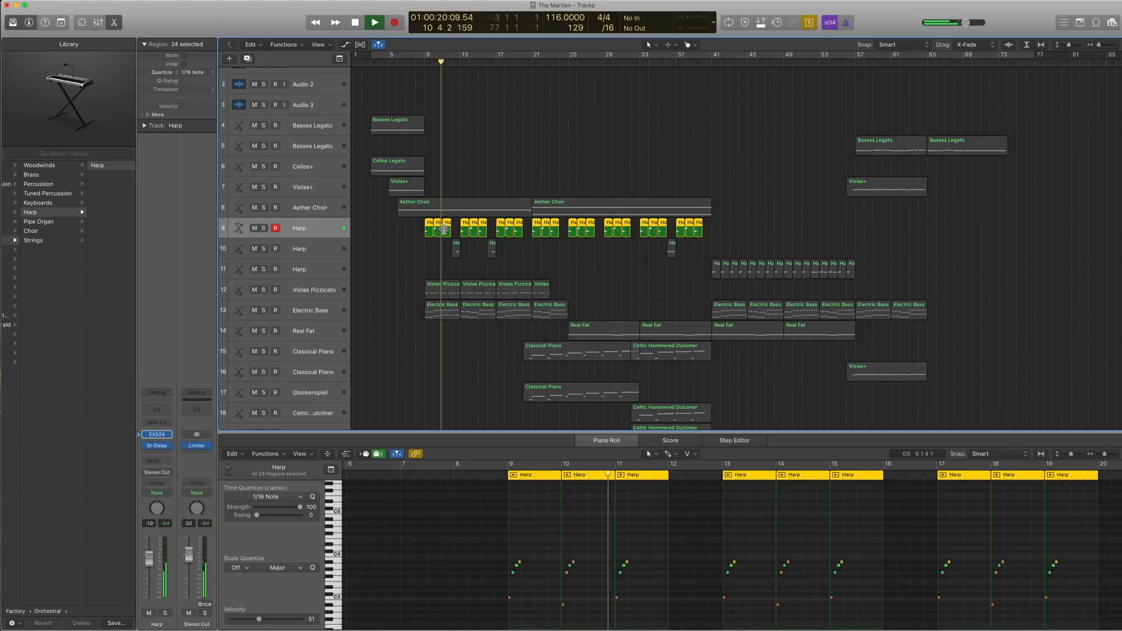
key("space")
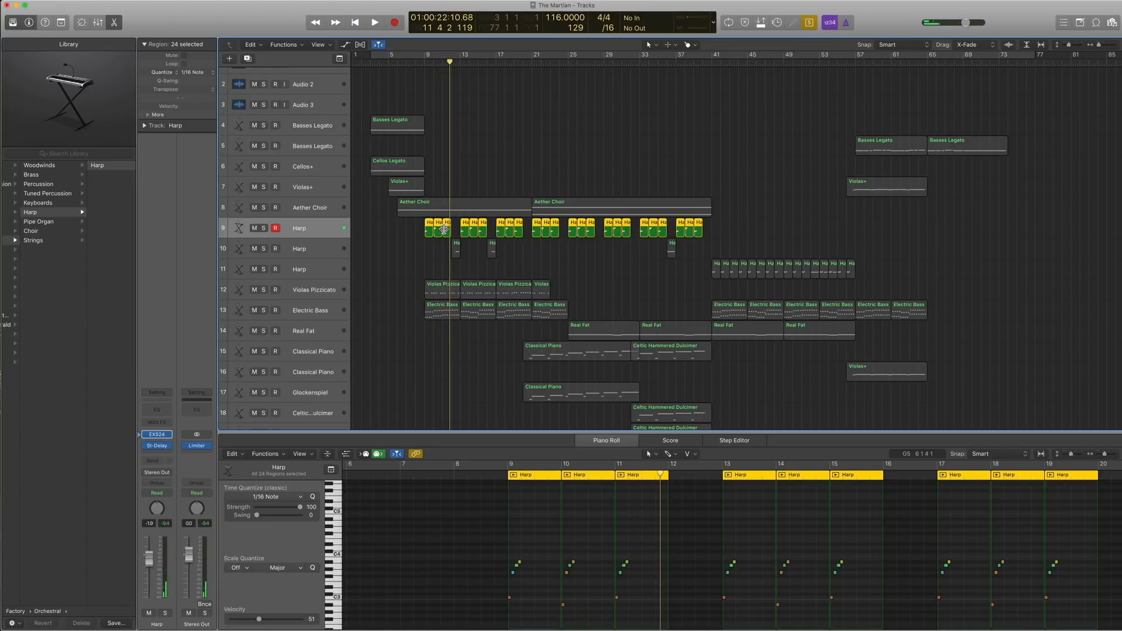
Inspect the Stereo Delay settings on the first Harp track and close the effect
mouse_move(158, 449)
left_click(158, 448)
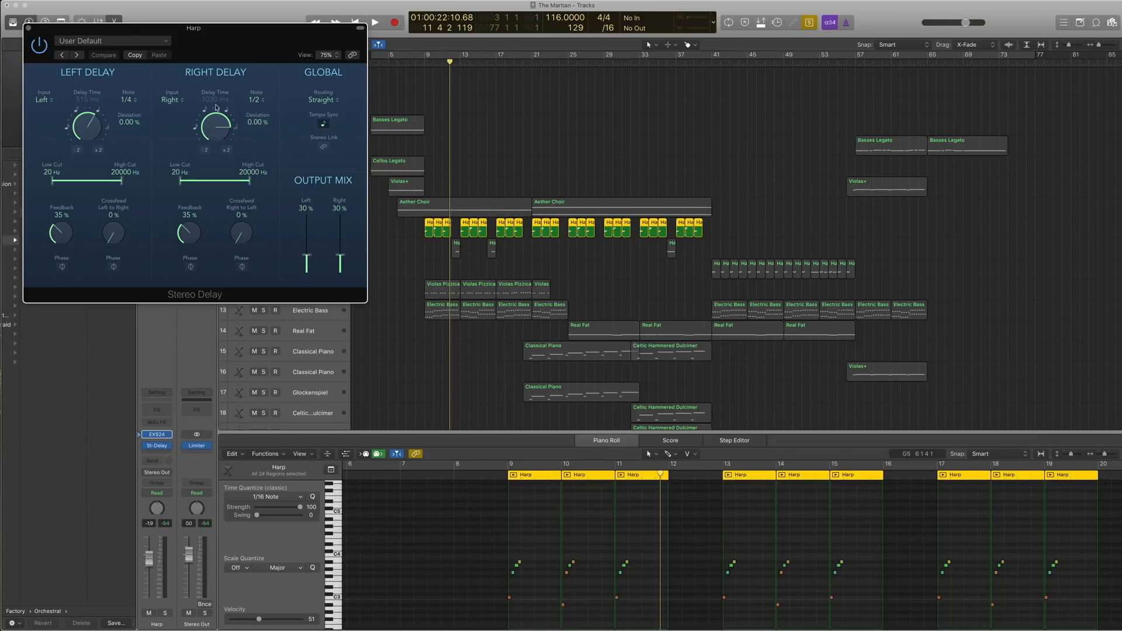
left_click(29, 28)
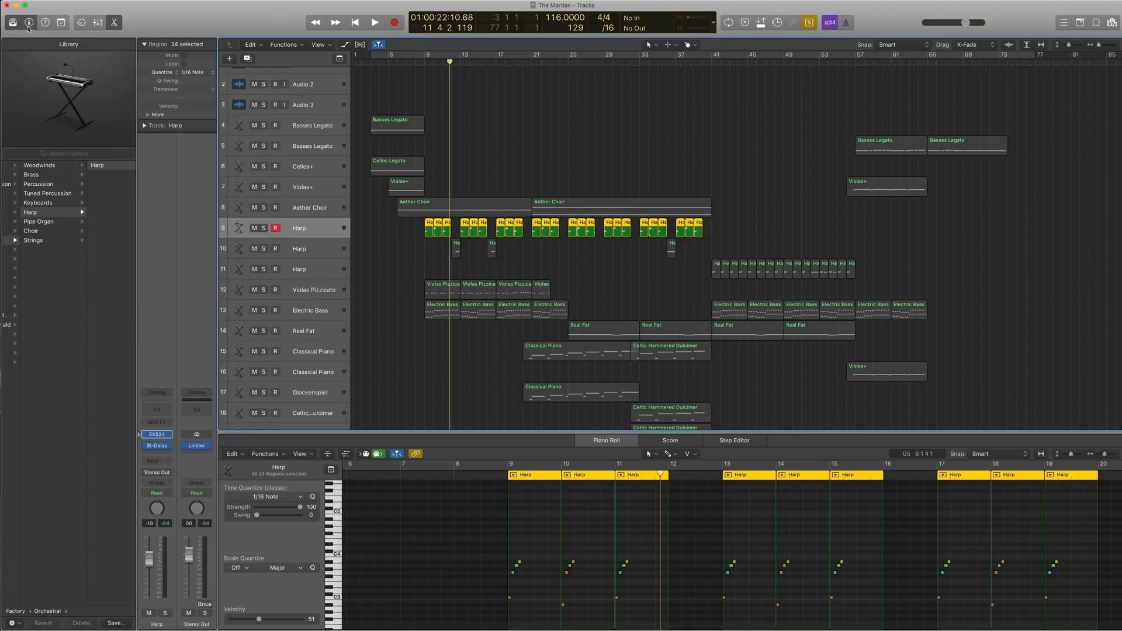
Play the second Harp track's regions soloed, add the first Harp track to the selection and listen to both together
left_click(322, 251)
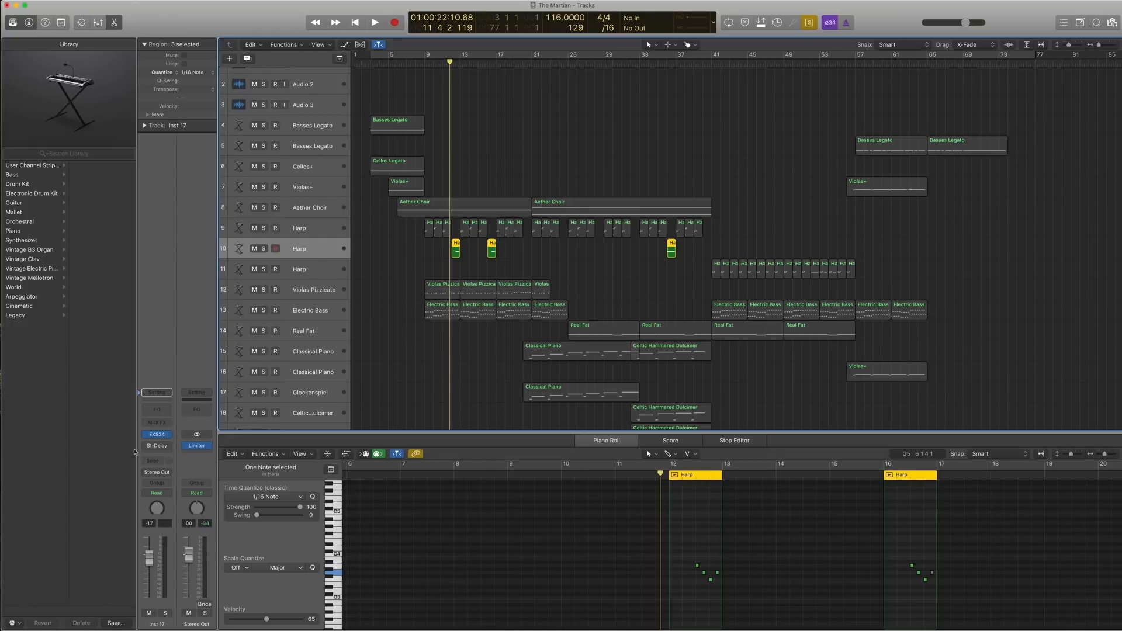
mouse_move(152, 449)
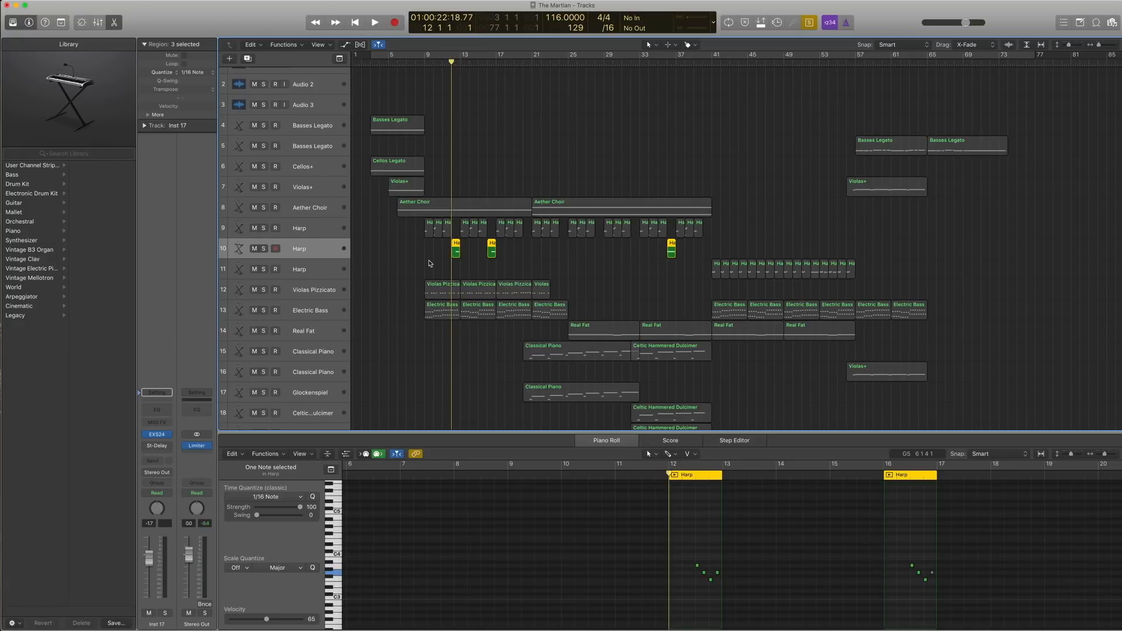
key("space")
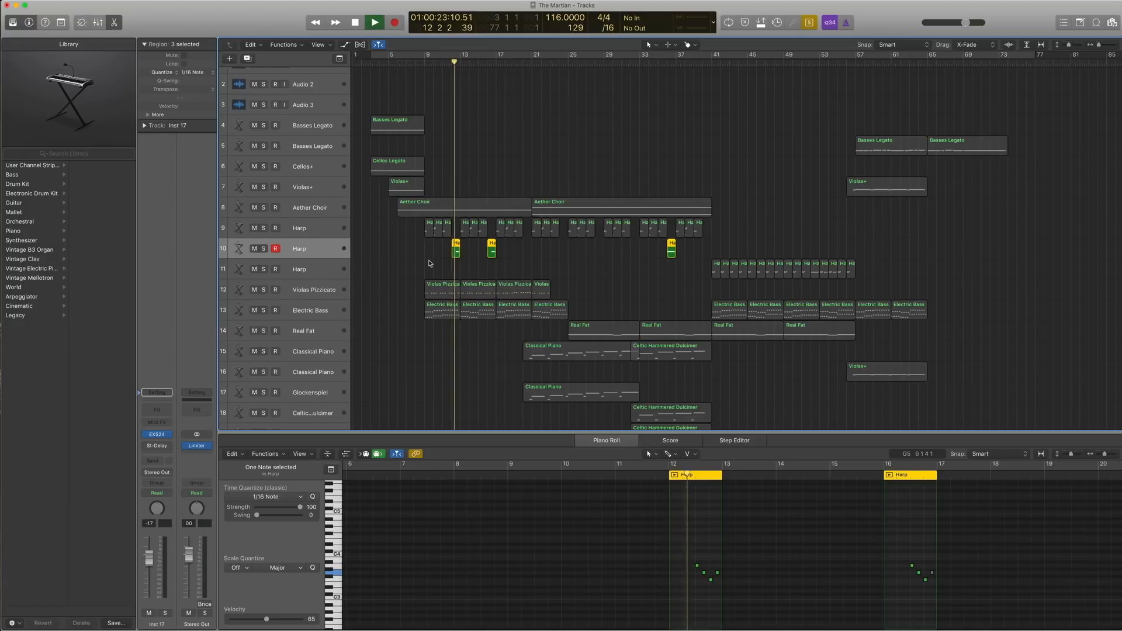
left_click(304, 228, "shift")
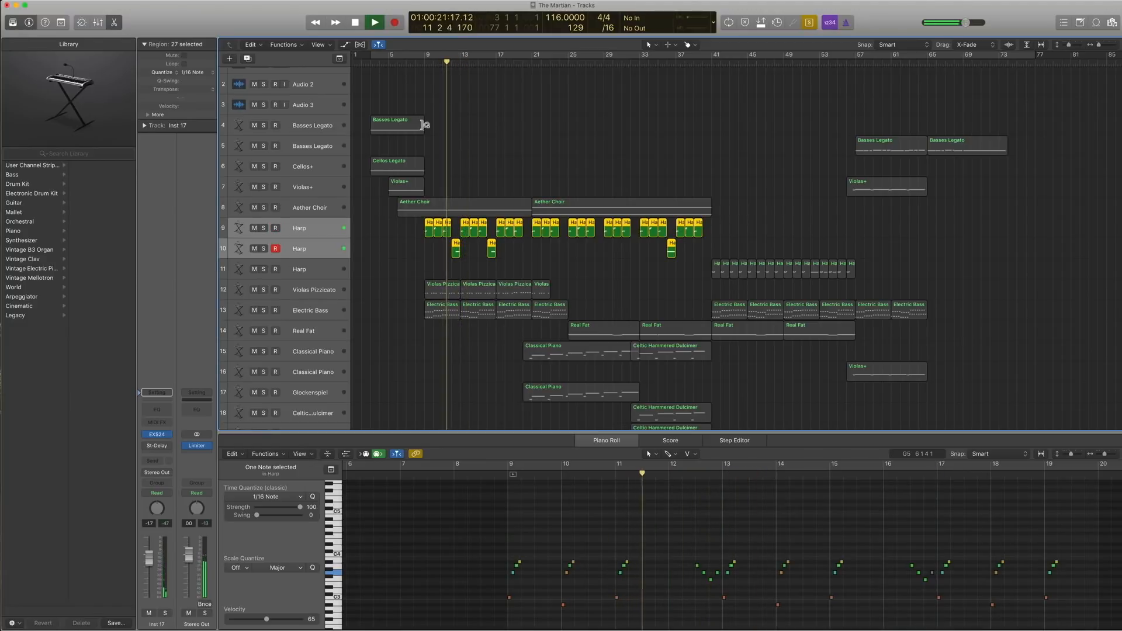
scroll(464, 209, "down", 2)
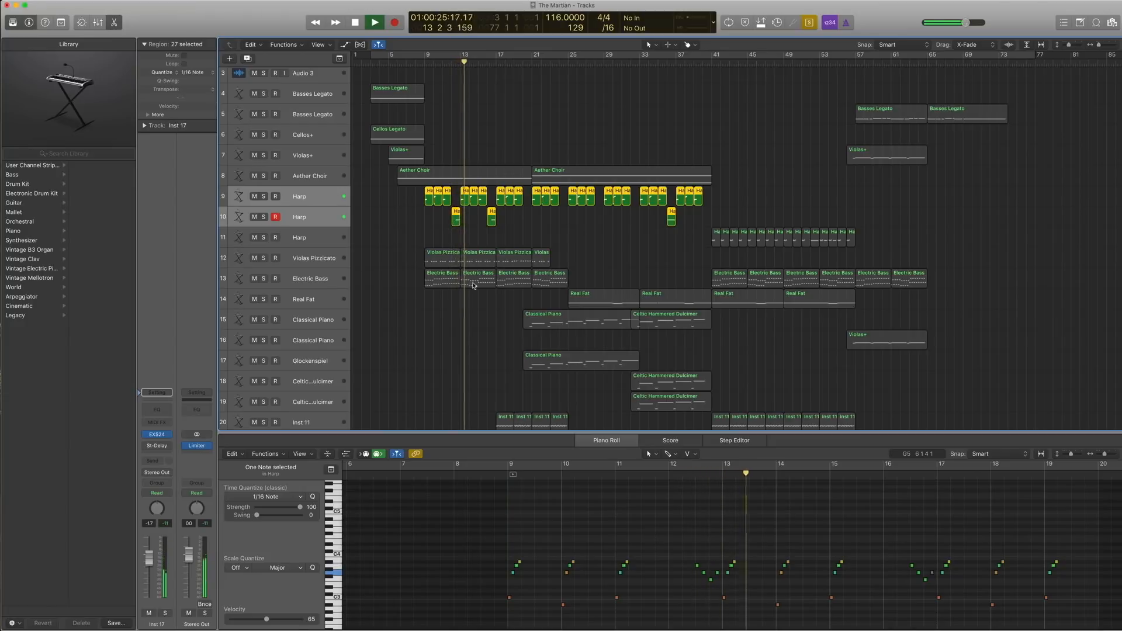
key("space")
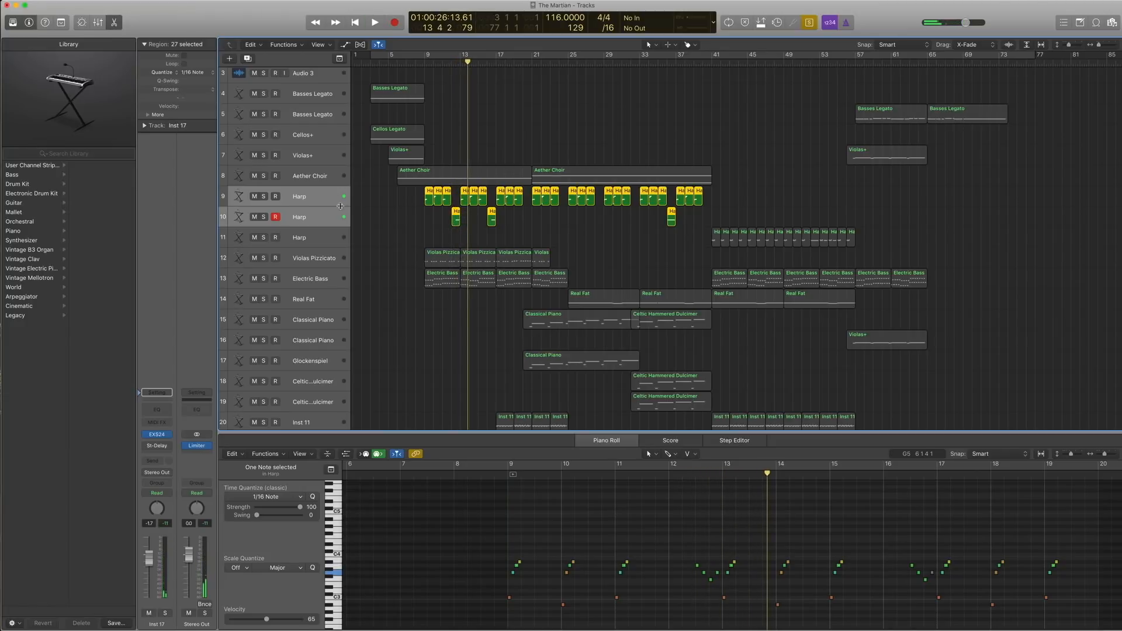
Compare the channel strips and notes of the second and third Harp tracks
left_click(315, 238)
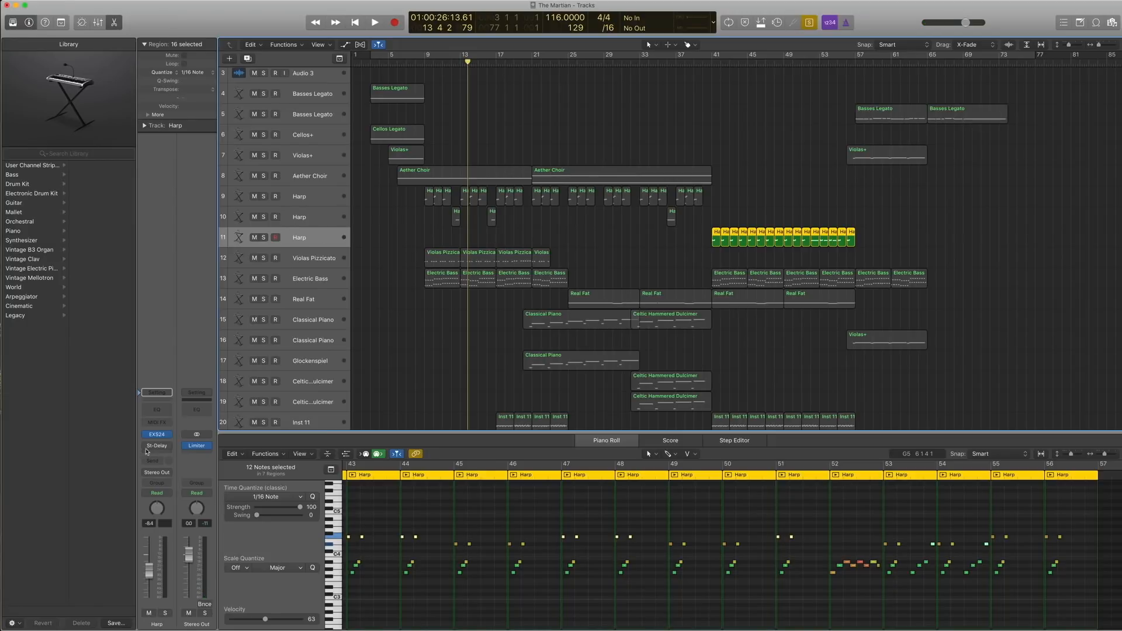
left_click(315, 222)
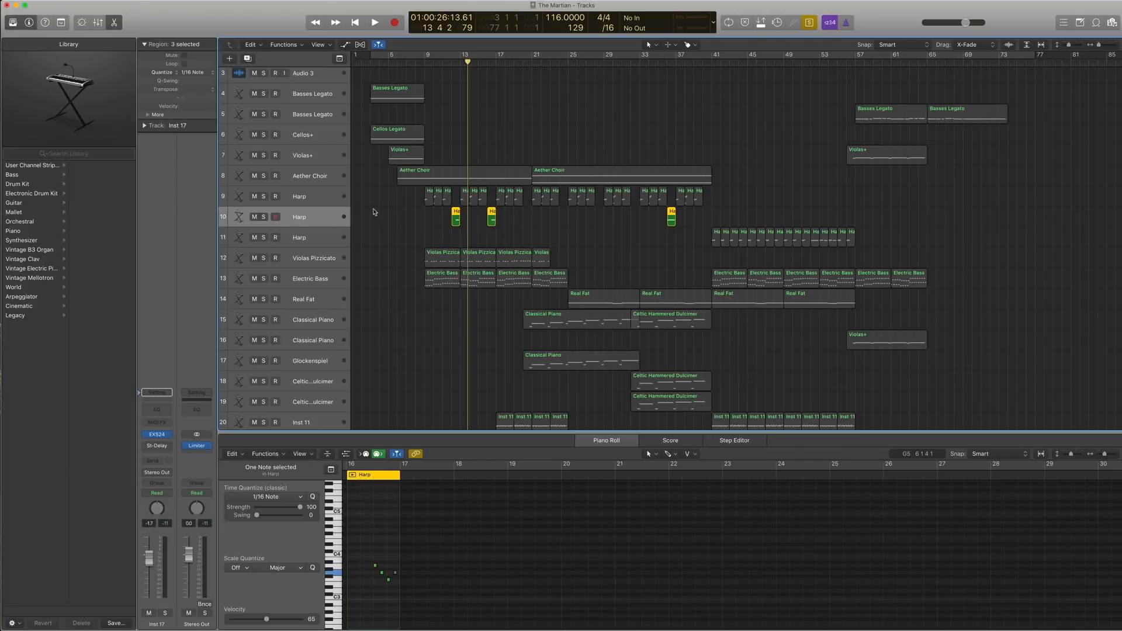
left_click(327, 237)
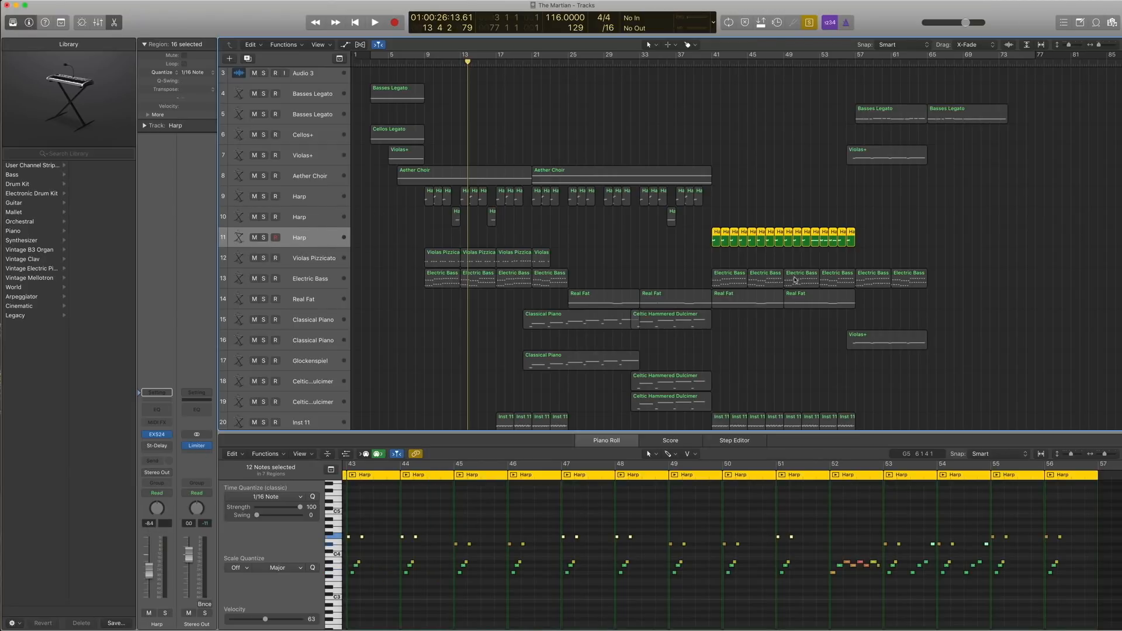
Play the third Harp track's soloed regions briefly from bar 41
left_click_drag(893, 236, 713, 239)
left_click(712, 61)
key("space")
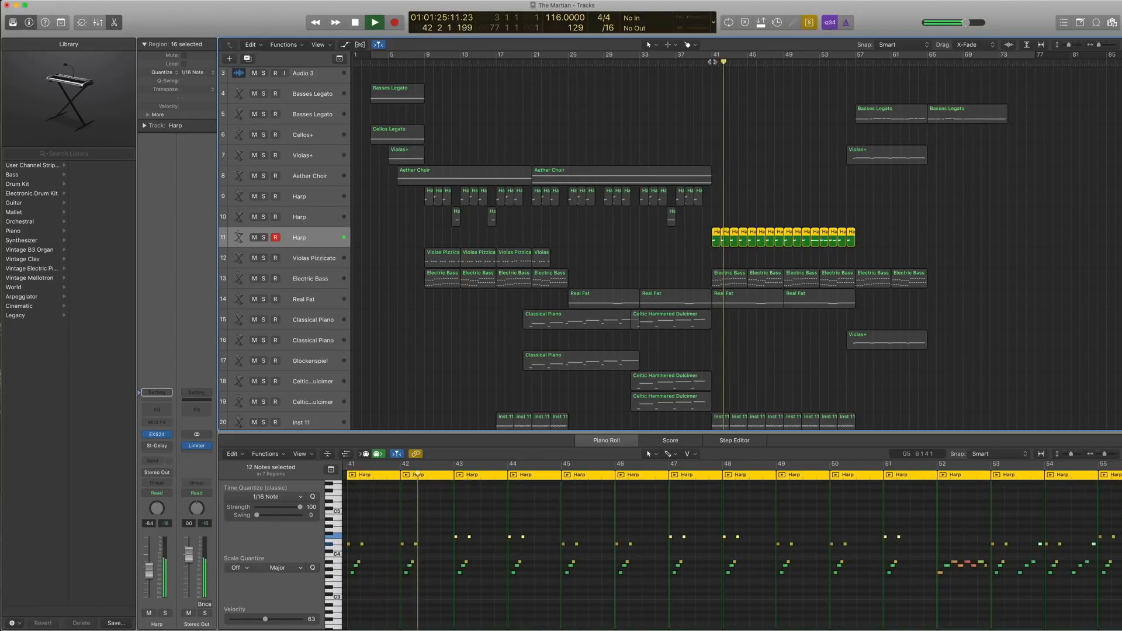
key("space")
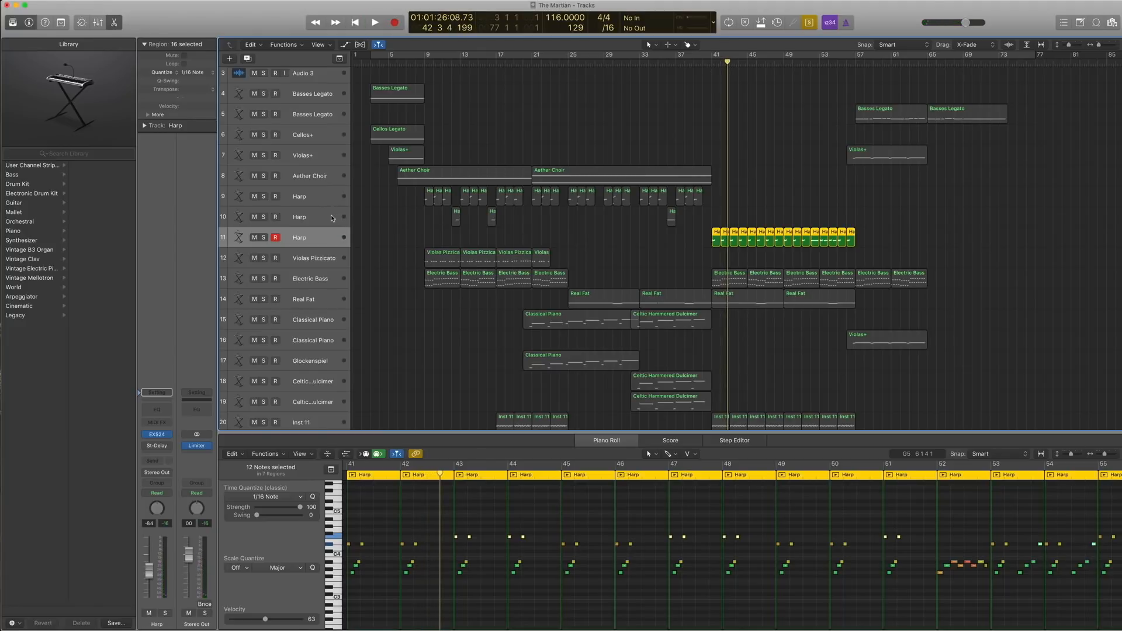
Select the Violas Pizzicato track and play its regions soloed from their start at bar 9
left_click(319, 218)
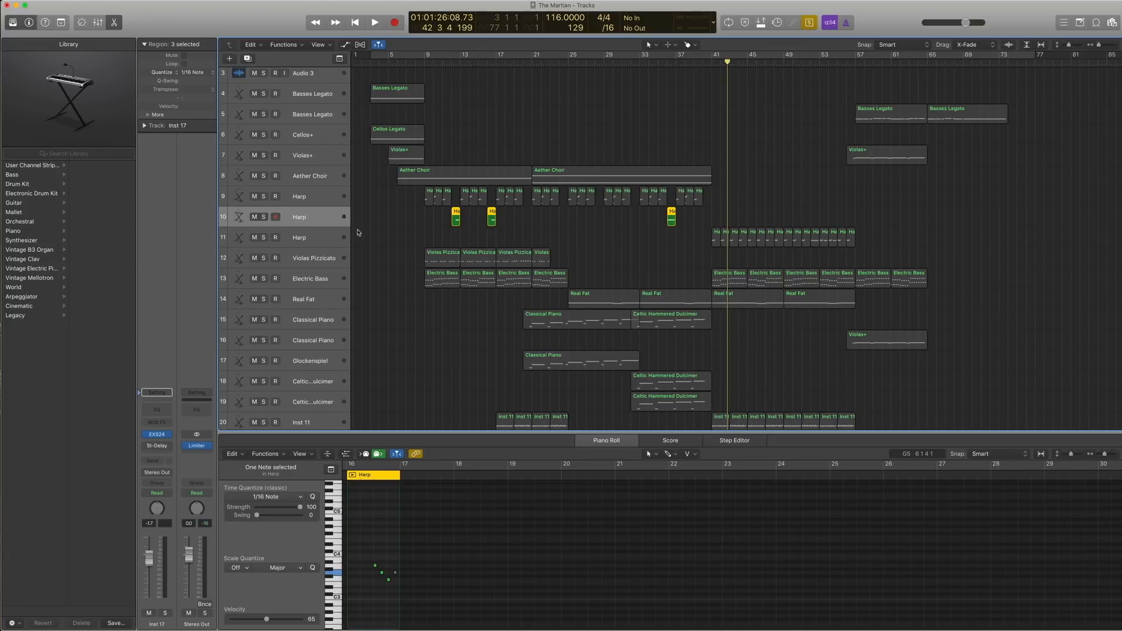
key("super+a")
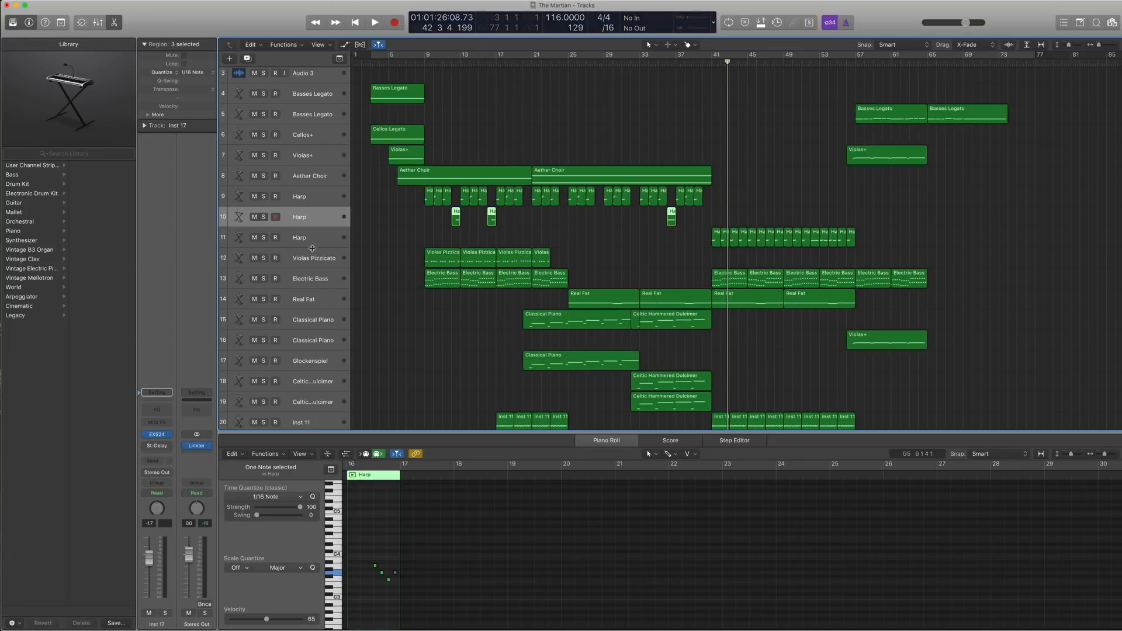
left_click(314, 259)
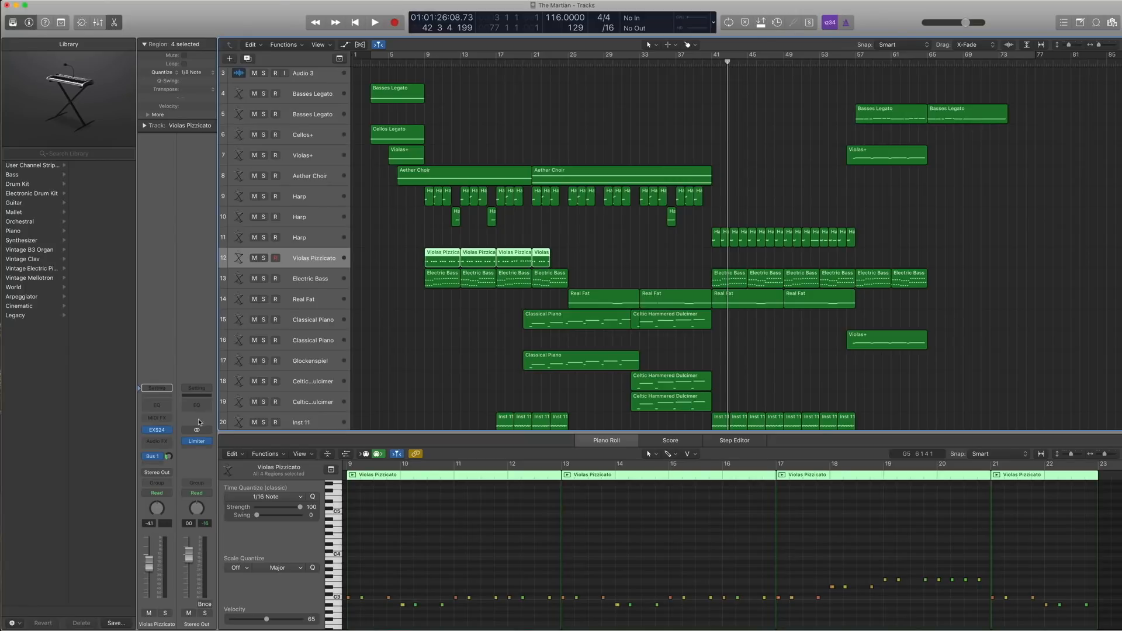
key("ctrl+s")
key("shift+Return")
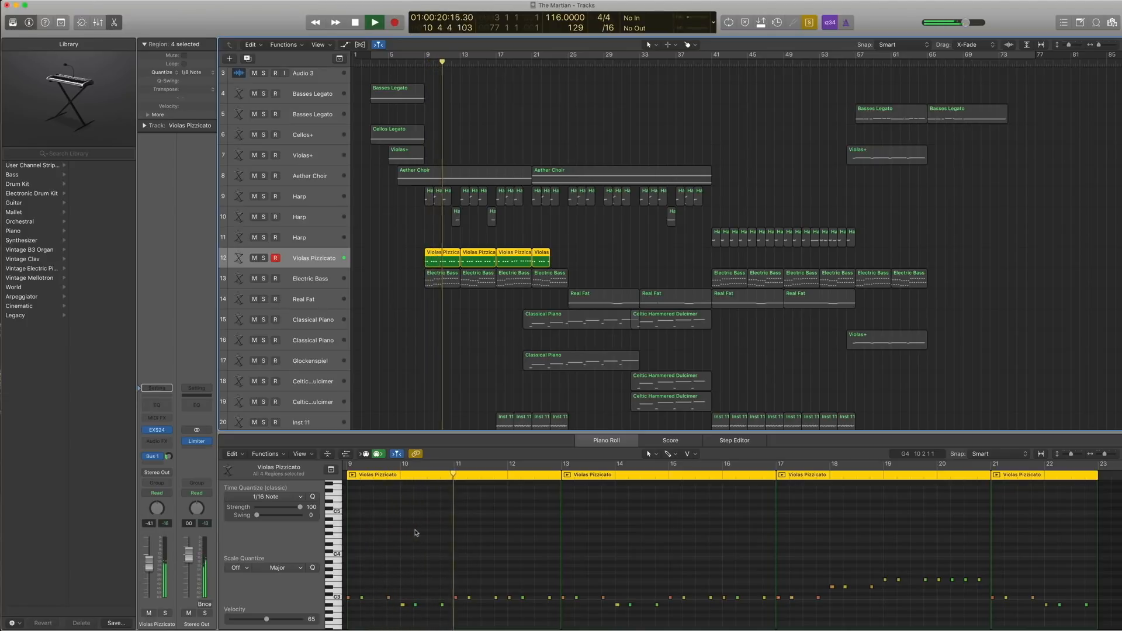
key("space")
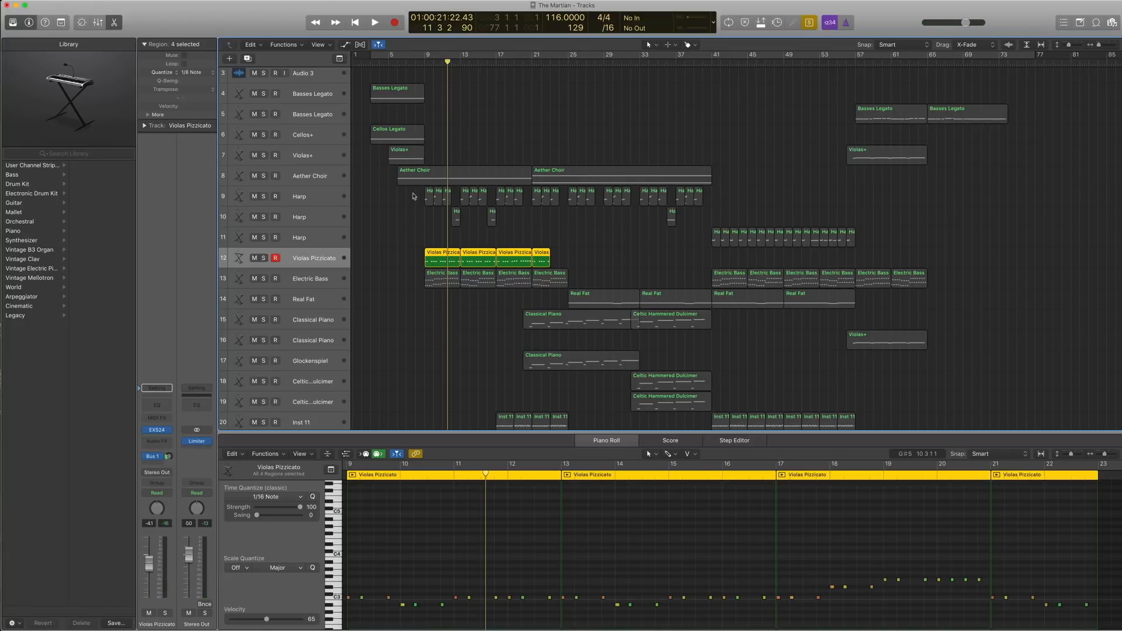
Add the early regions of the first two Harp tracks to the Violas Pizzicato selection and play them together soloed
left_click_drag(410, 200, 597, 222)
key("shift+space")
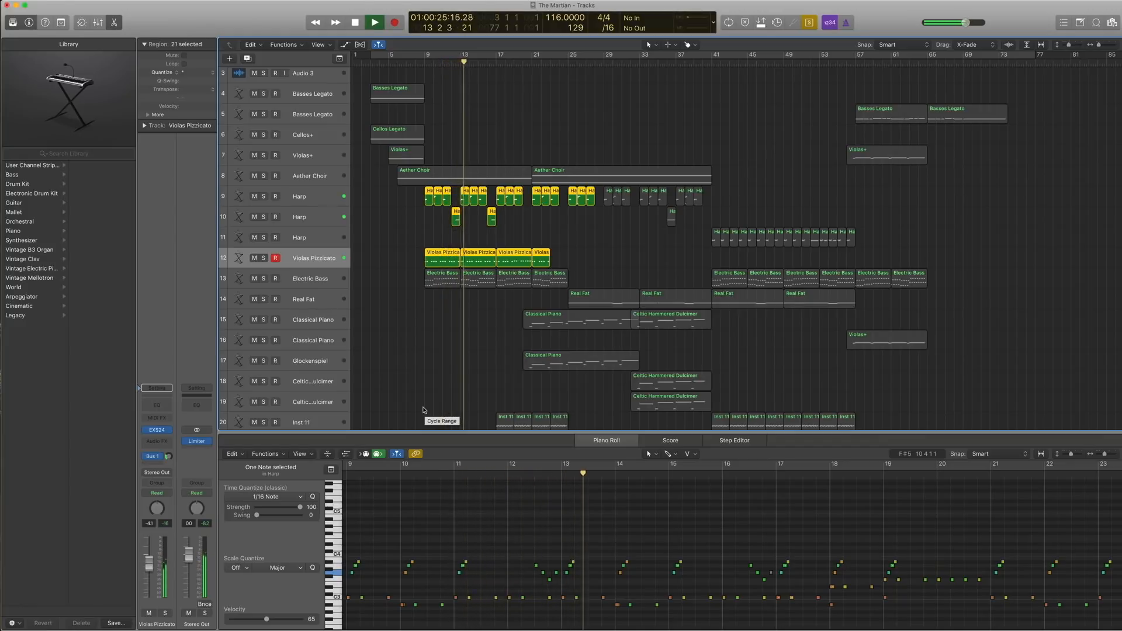
key("space")
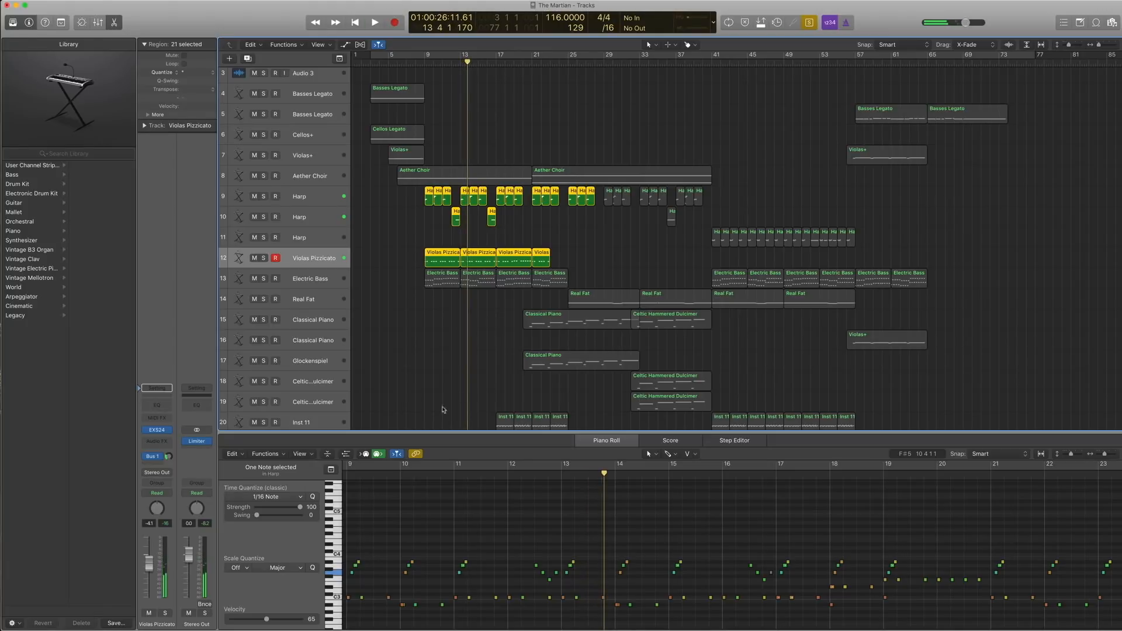
scroll(487, 368, "left", 1)
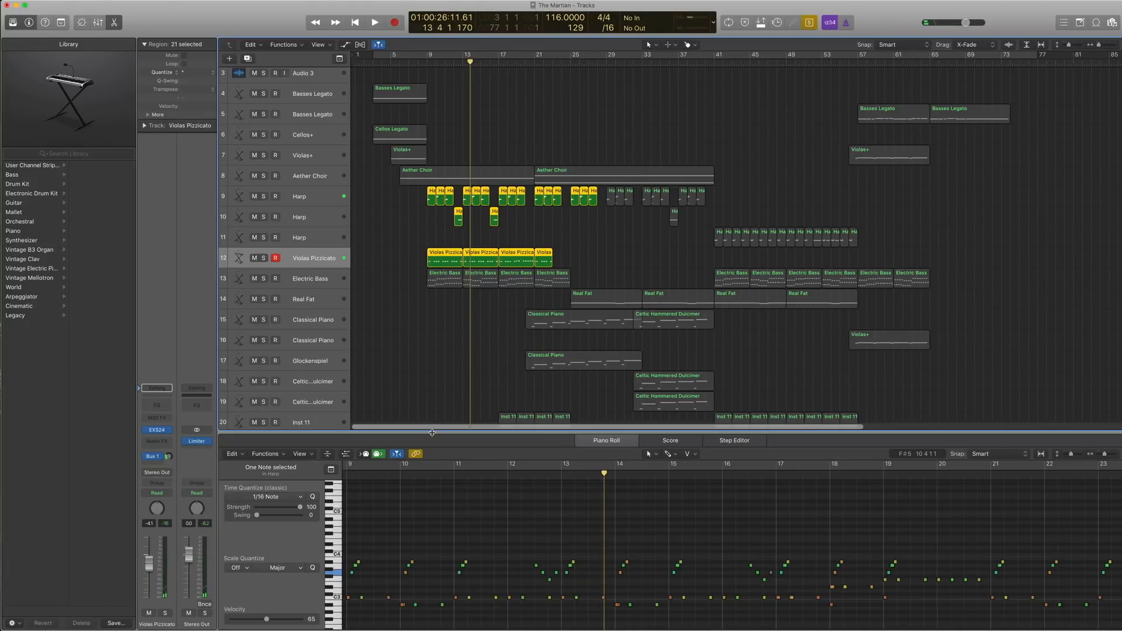
Inspect the Electric Bass track's notes, ES2 instrument and Synth Bass presets, and close the instrument
left_click(316, 283)
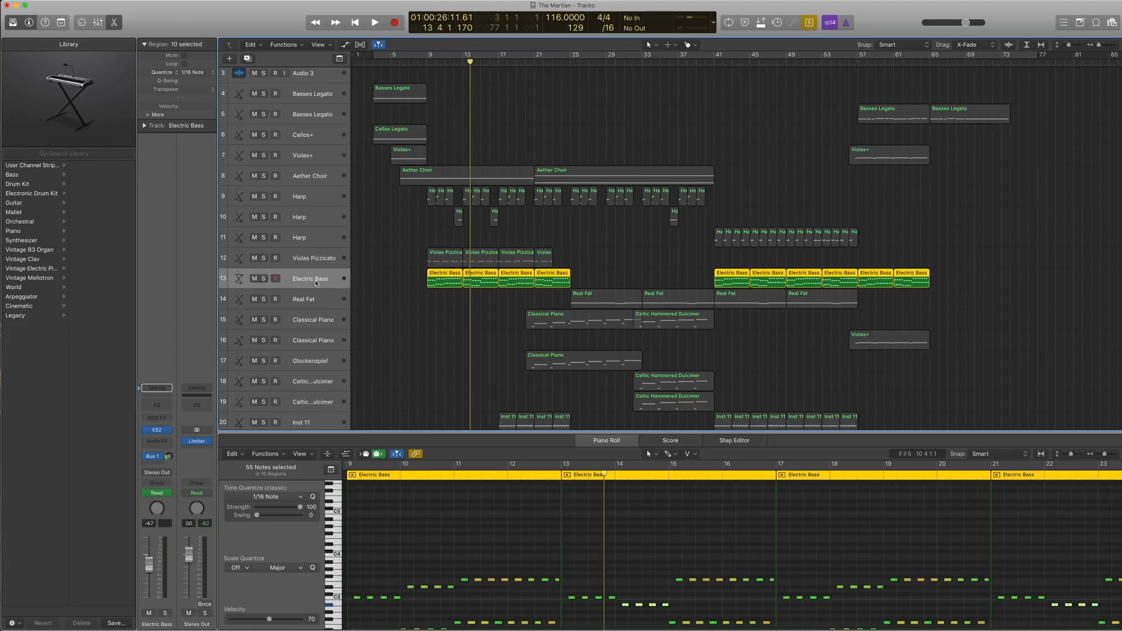
scroll(484, 313, "down", 1)
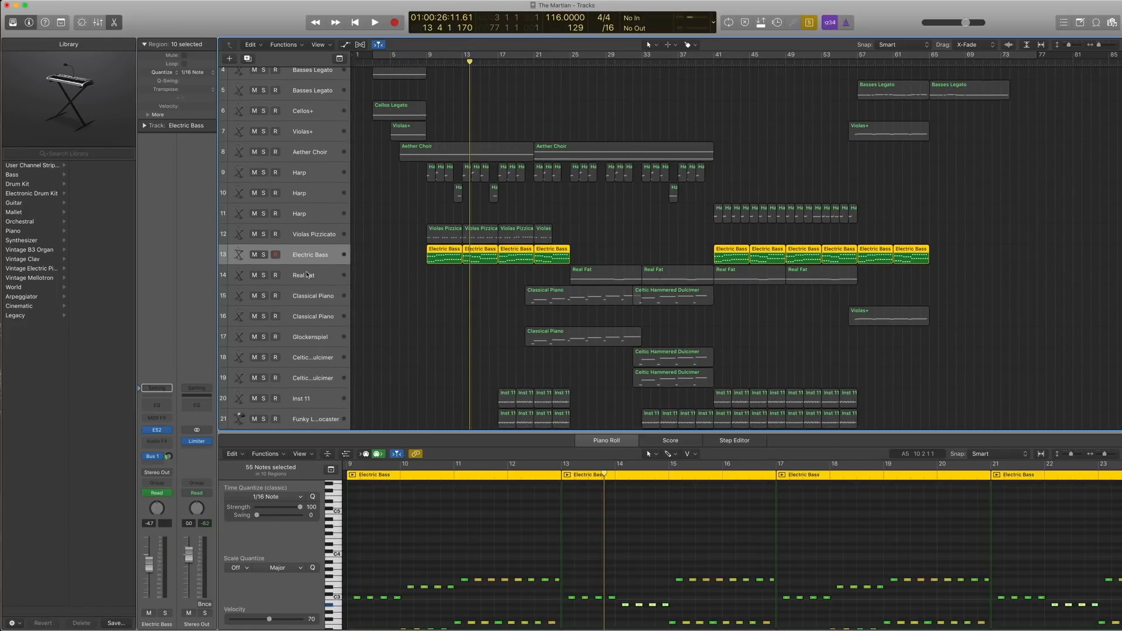
mouse_move(153, 433)
left_click(157, 430)
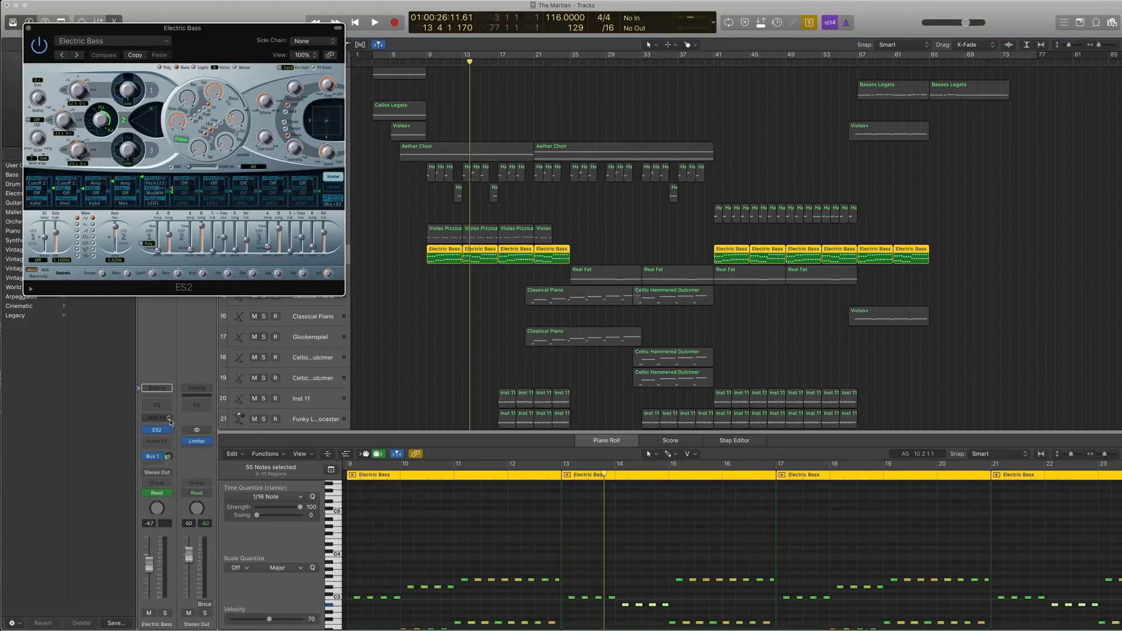
left_click(119, 39)
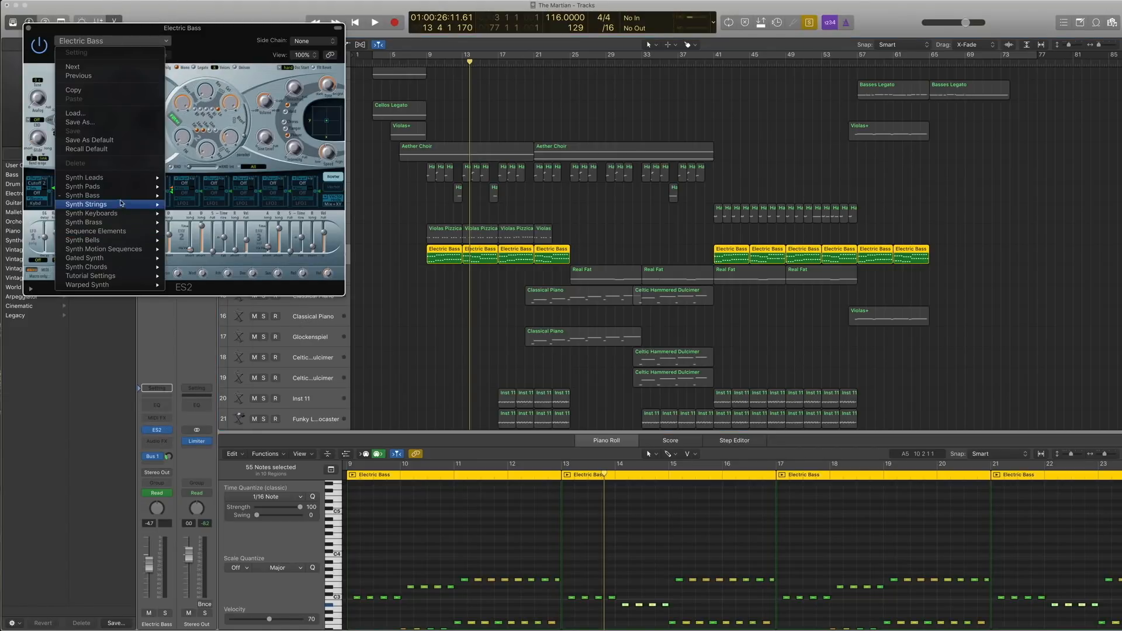
mouse_move(117, 195)
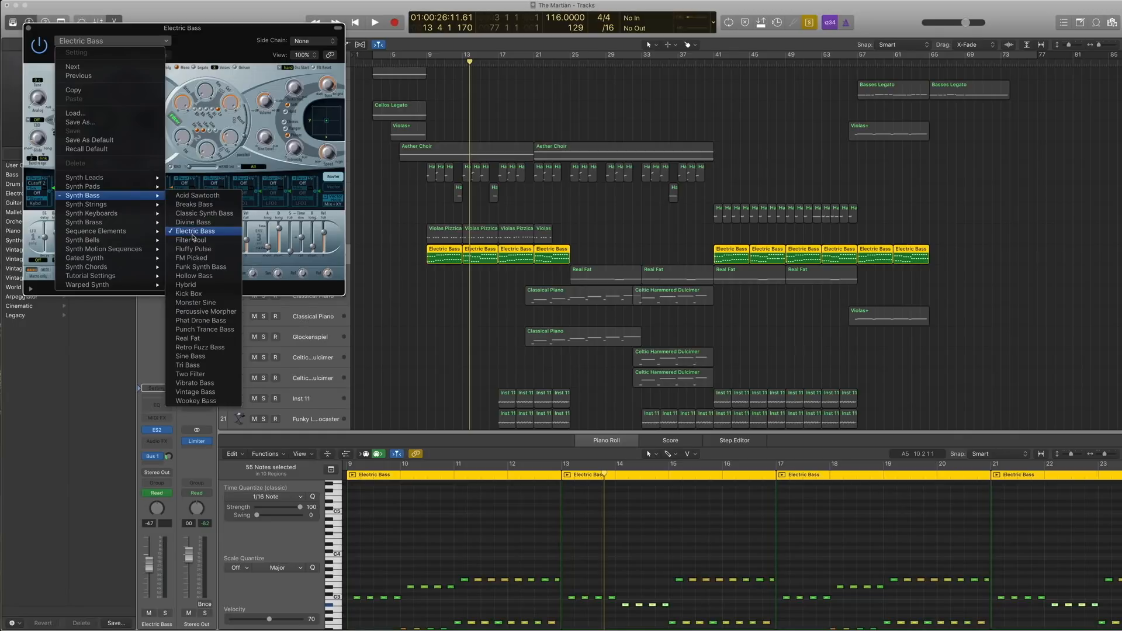
left_click(215, 32)
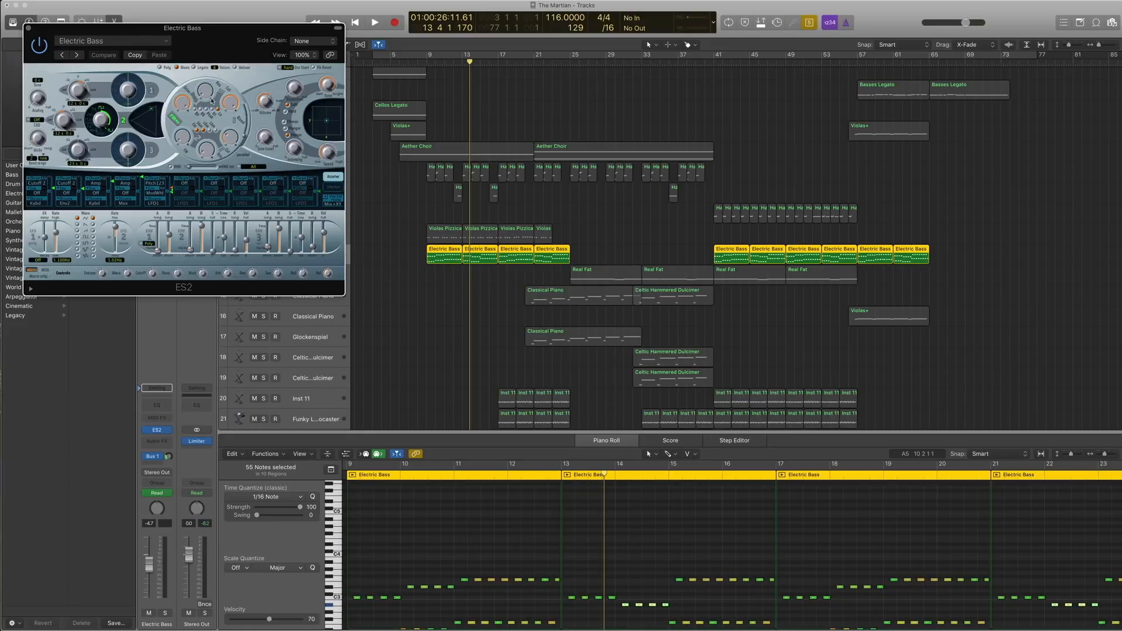
left_click(28, 27)
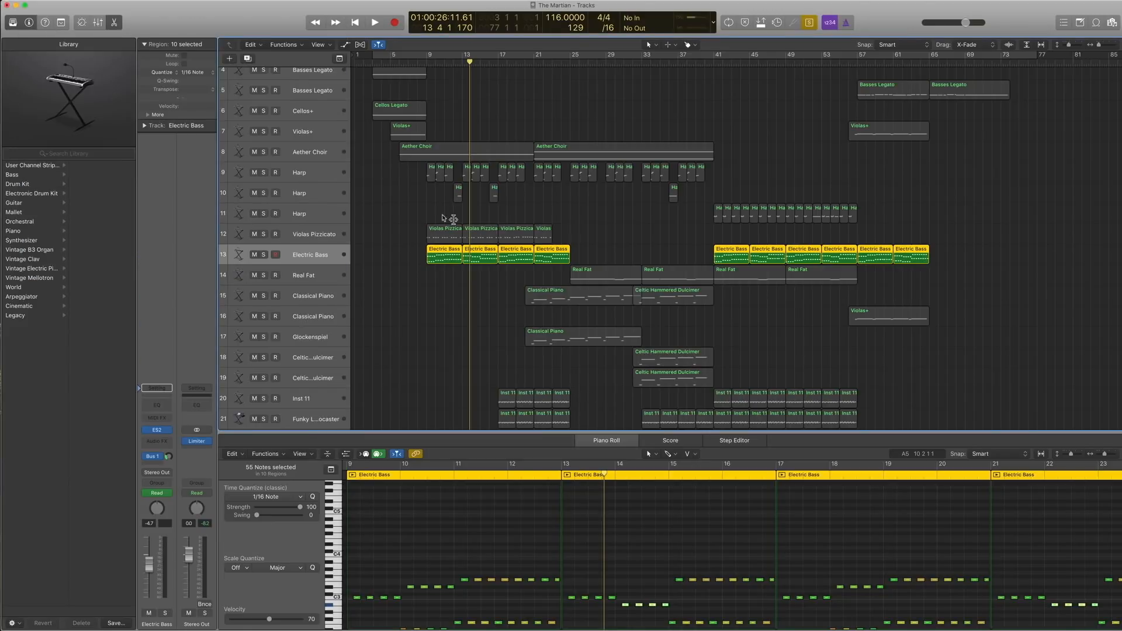
Show track automation and examine the Electric Bass's LPF Cutoff curve and the ES2 Mix+Filter parameters available for automation
key("a")
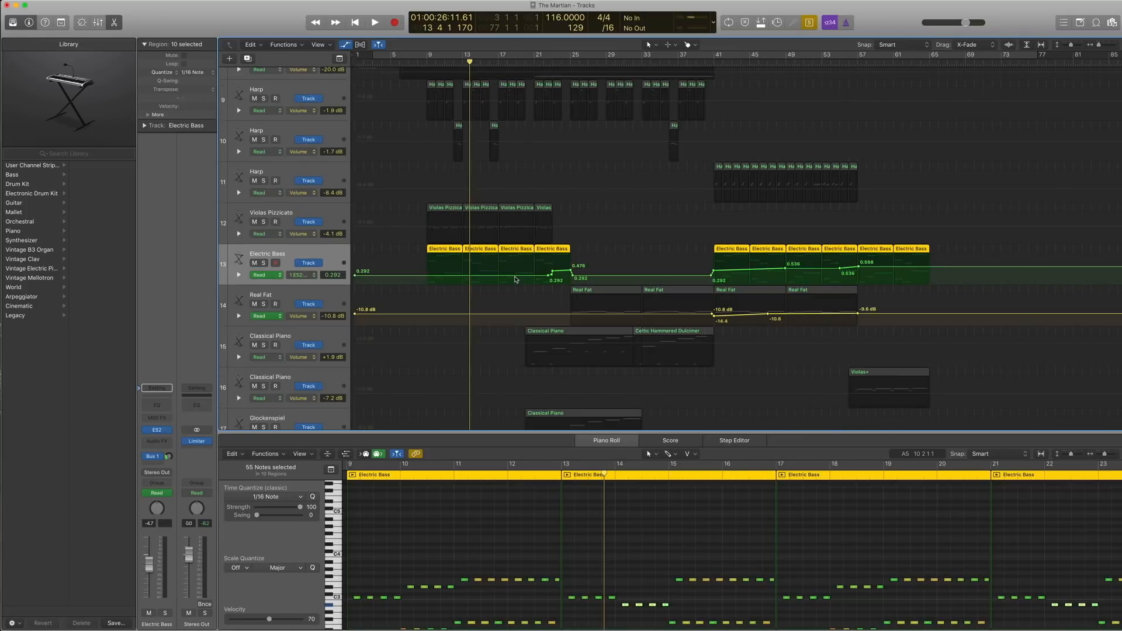
left_click(312, 276)
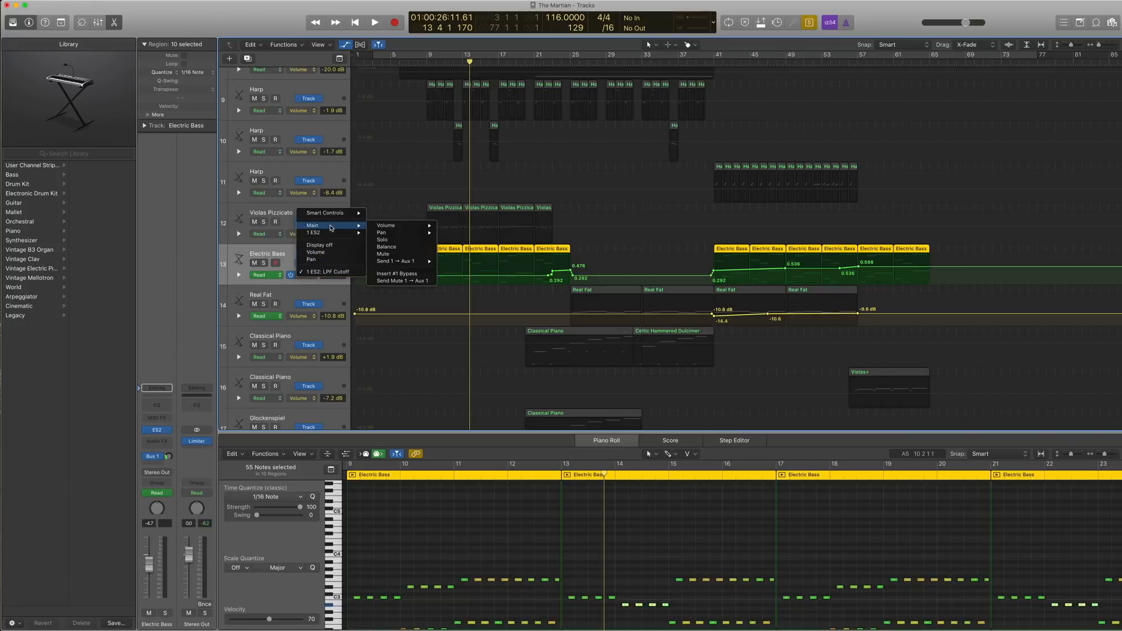
mouse_move(331, 234)
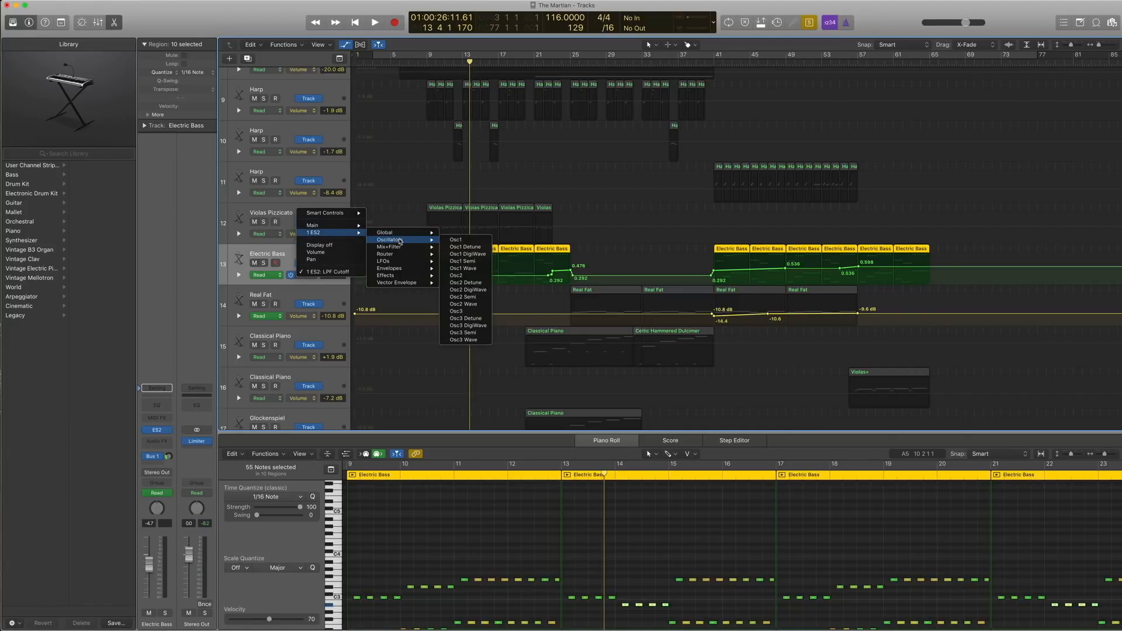
mouse_move(403, 252)
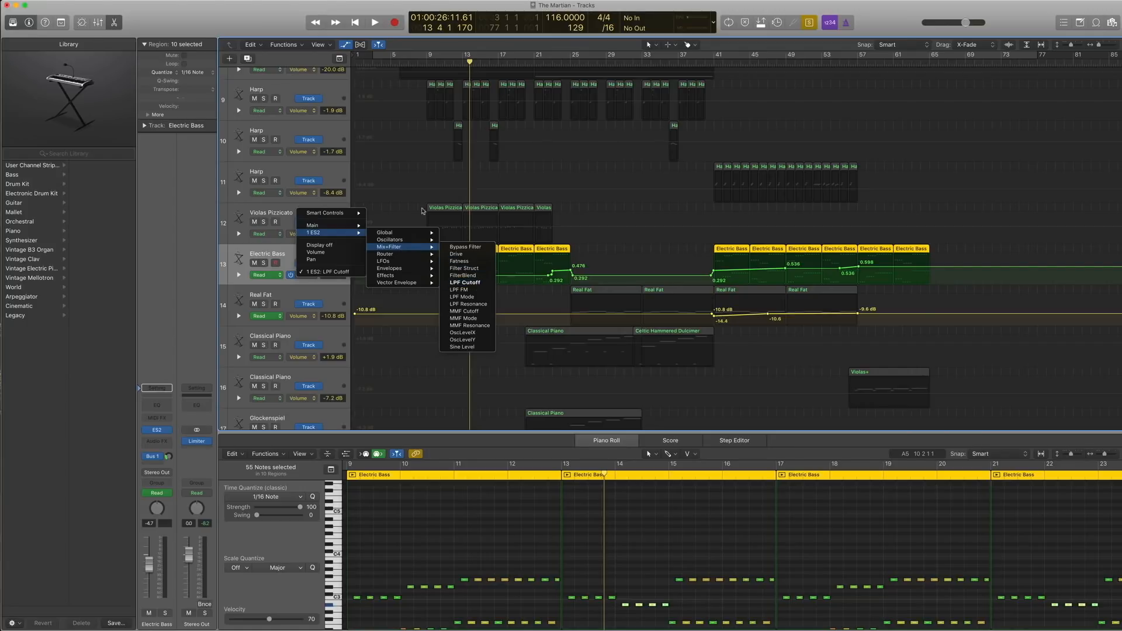
left_click(412, 208)
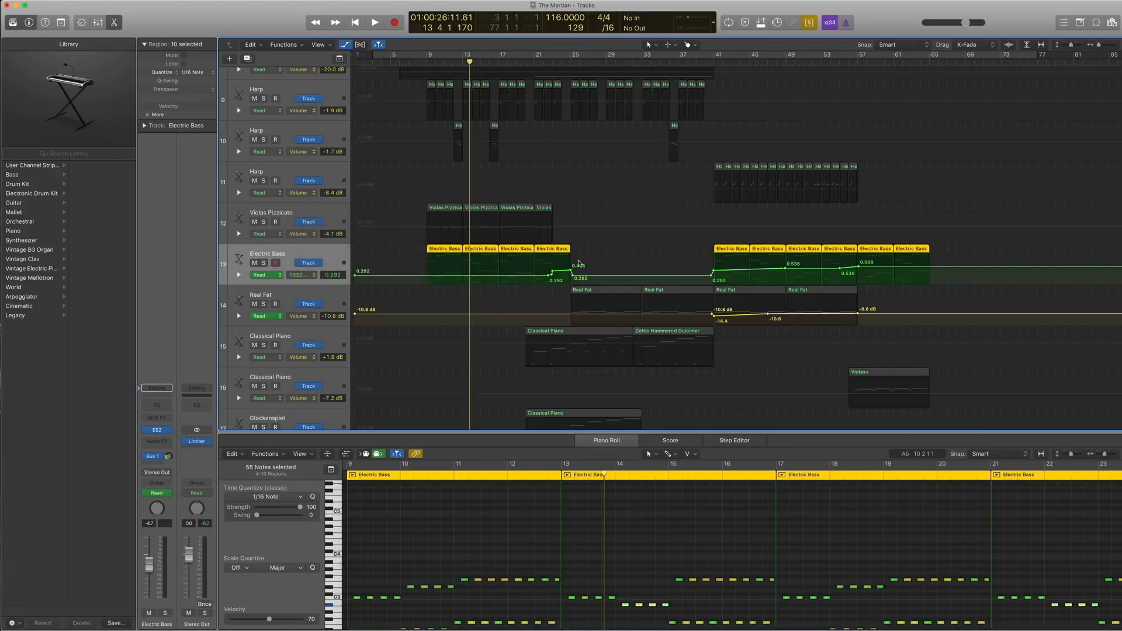
Play the first four Electric Bass regions soloed from bar 9 and again from bar 21, and hide the automation
left_click_drag(589, 251, 442, 252)
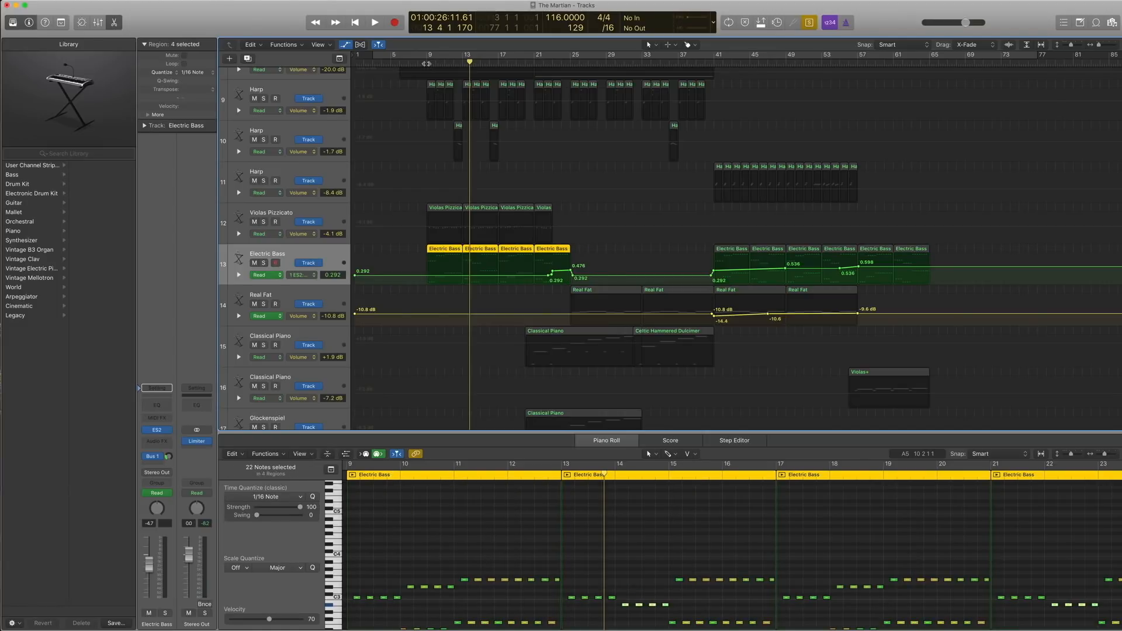
left_click(427, 63)
key("space")
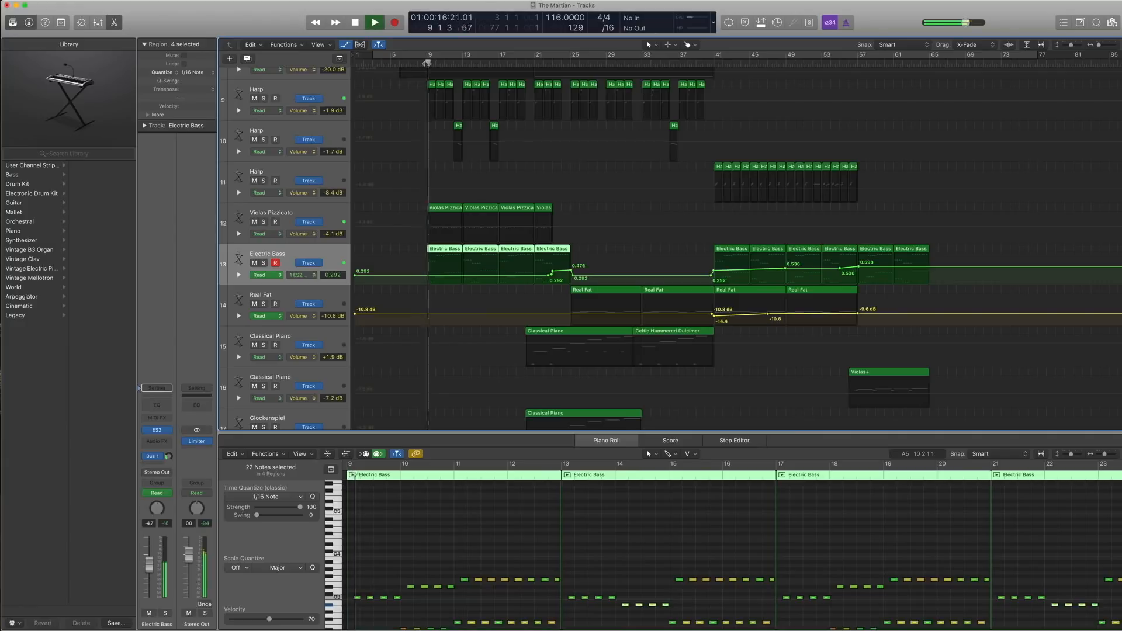
scroll(555, 549, "down", 3)
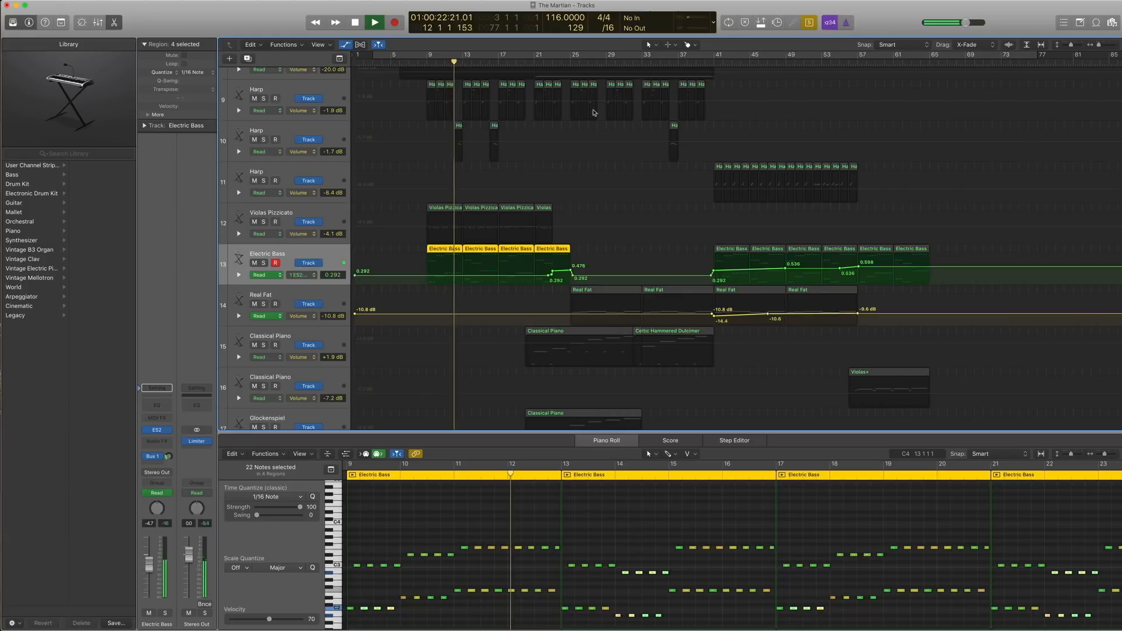
left_click(534, 63)
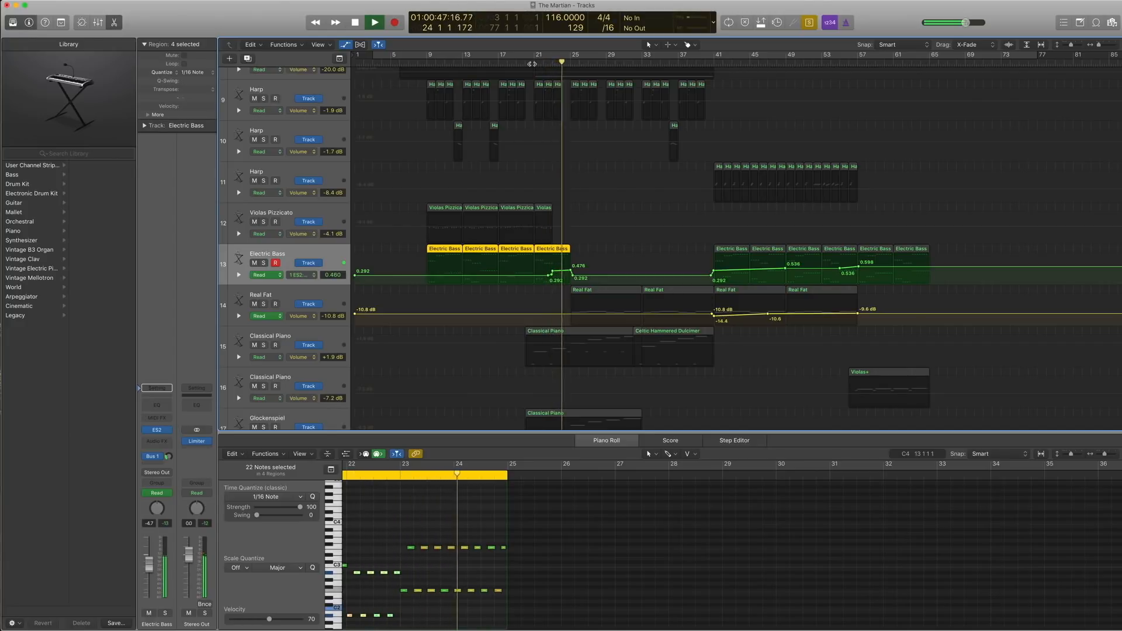
key("space")
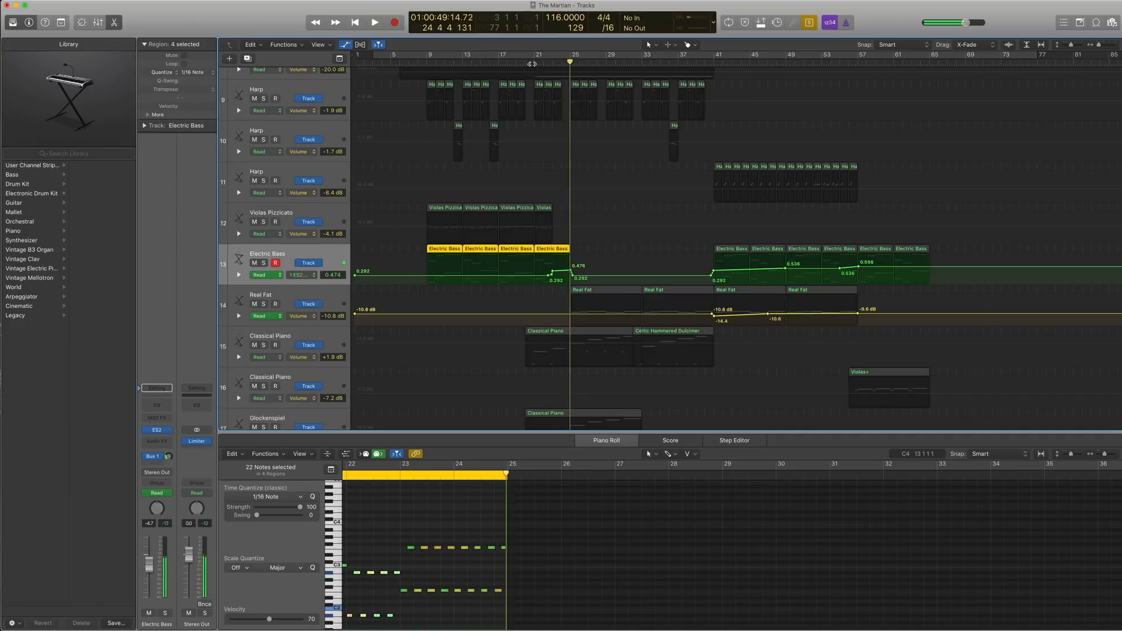
key("ctrl+s")
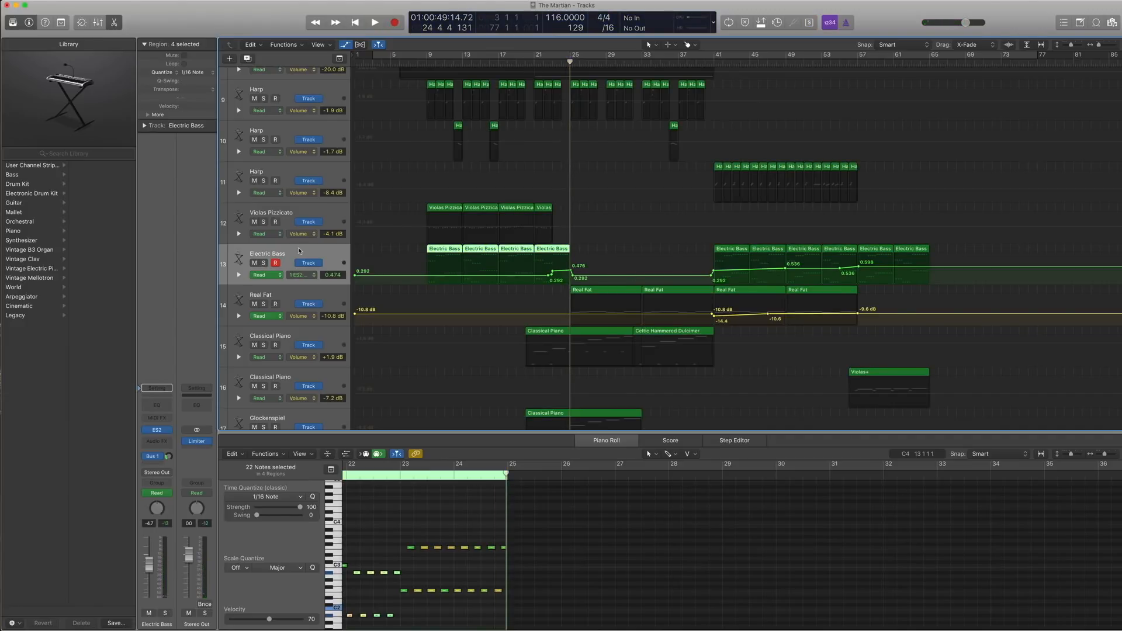
key("a")
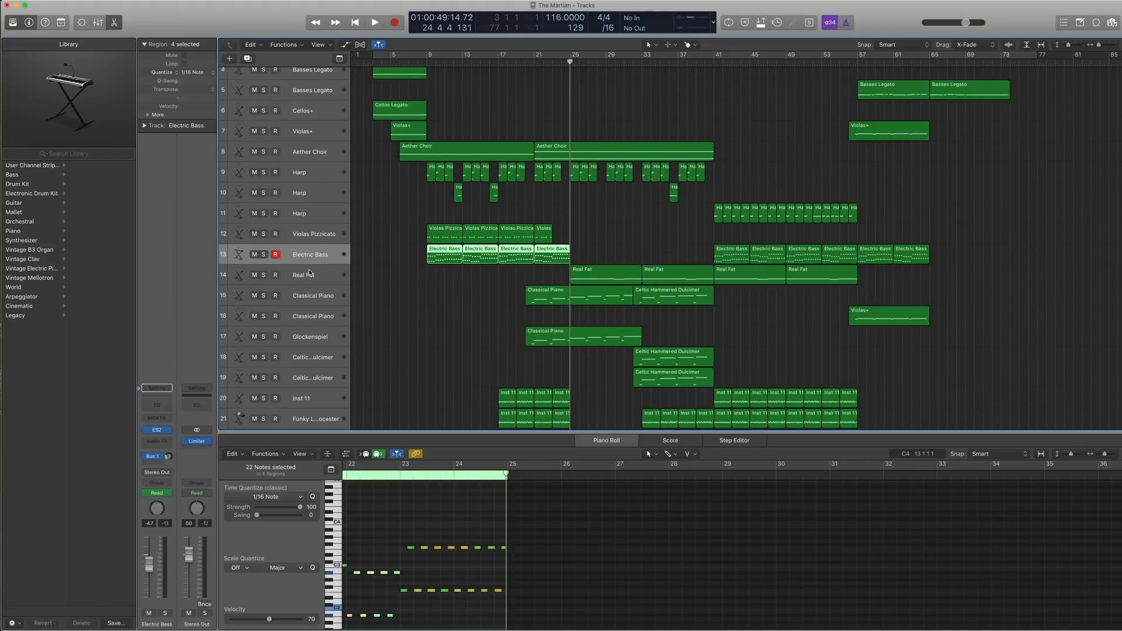
Select the opening Harp, Violas Pizzicato and Electric Bass regions and play them together soloed from bar 9
scroll(411, 269, "down", 5)
scroll(411, 269, "up", 7)
left_click_drag(483, 338, 427, 211)
key("ctrl+s")
double_click(431, 62)
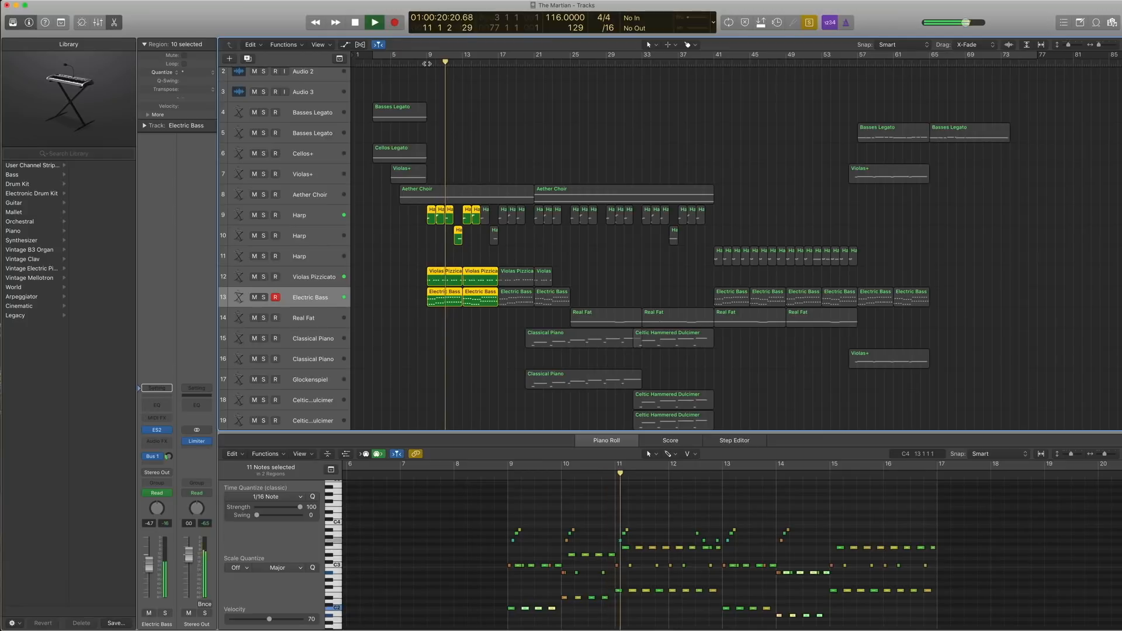
key("space")
key("ctrl+s")
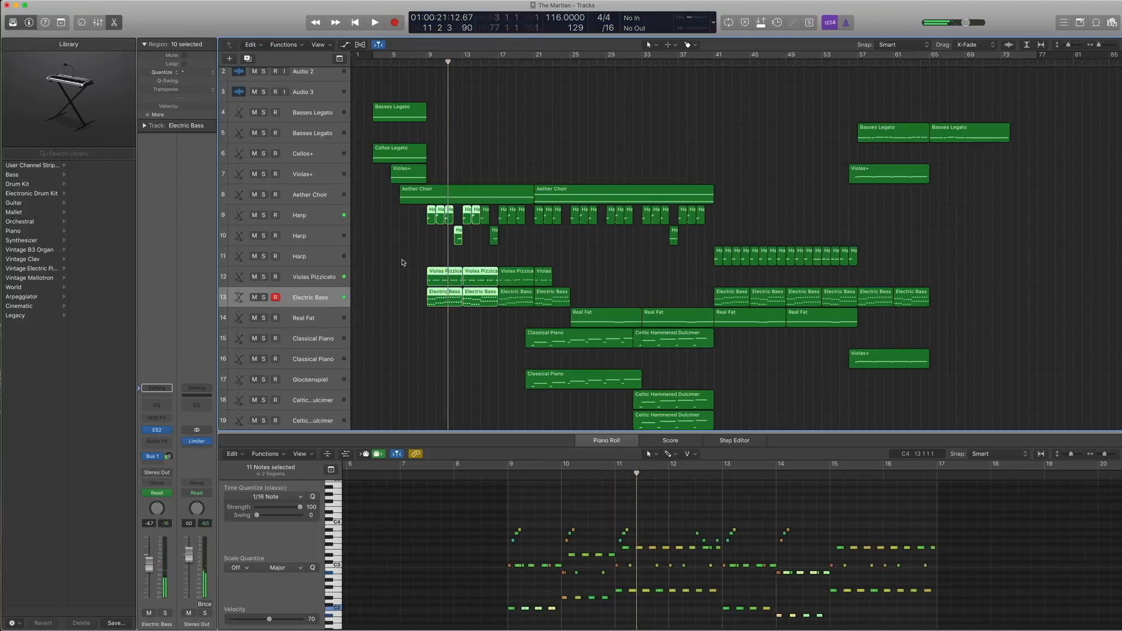
Select the first four Inst 11 regions and play them soloed from bar 17
scroll(424, 261, "right", 3)
scroll(424, 261, "down", 5)
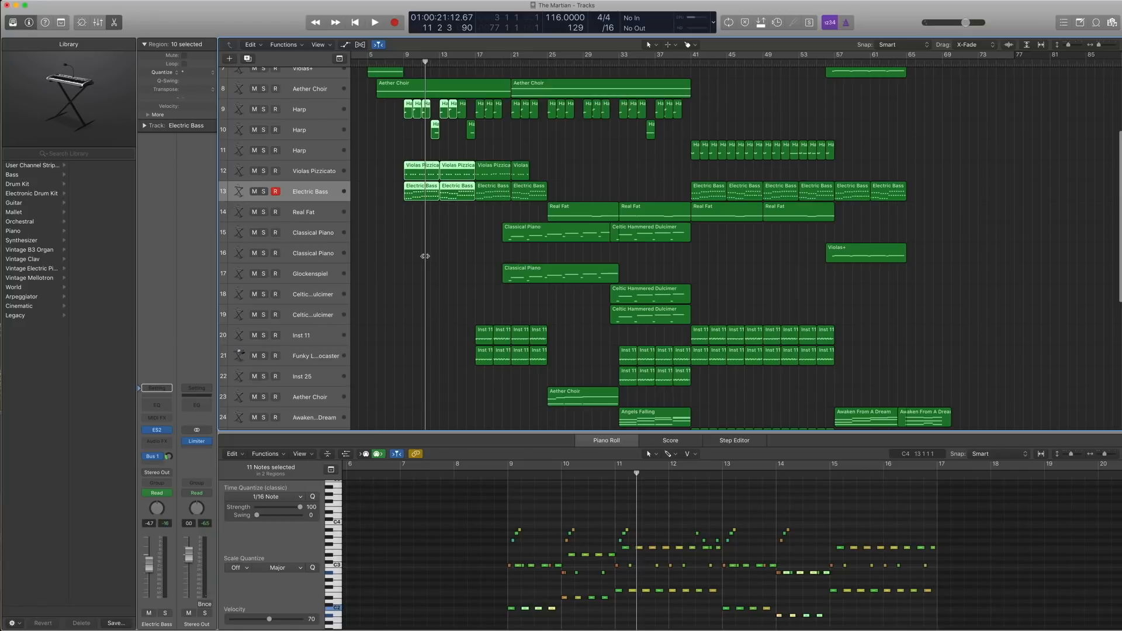
left_click(318, 335)
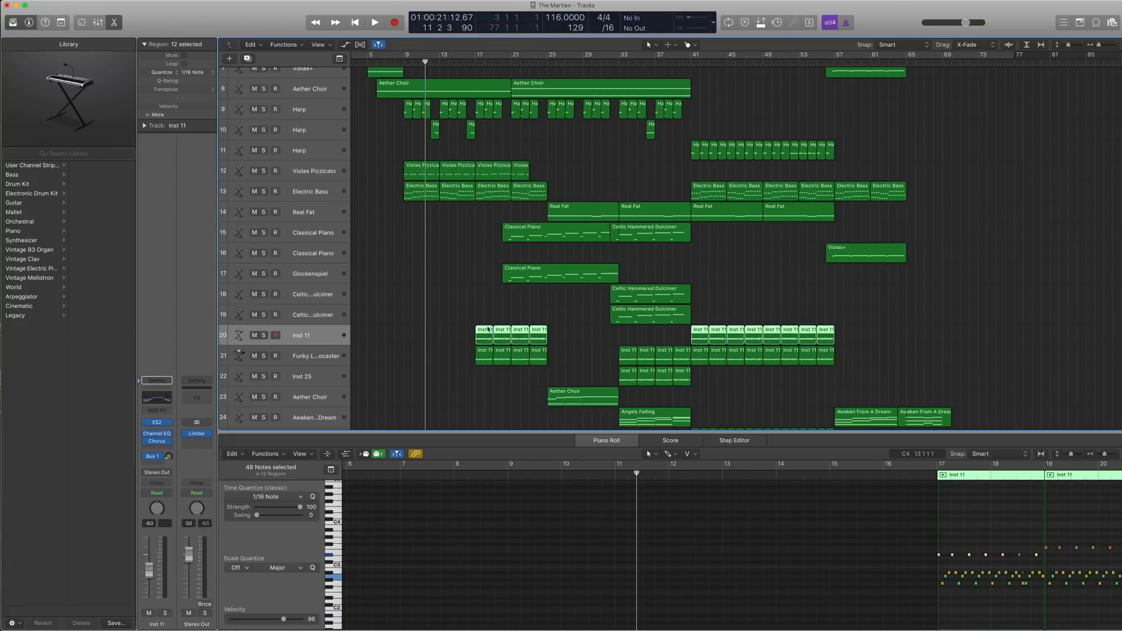
left_click_drag(568, 338, 476, 336)
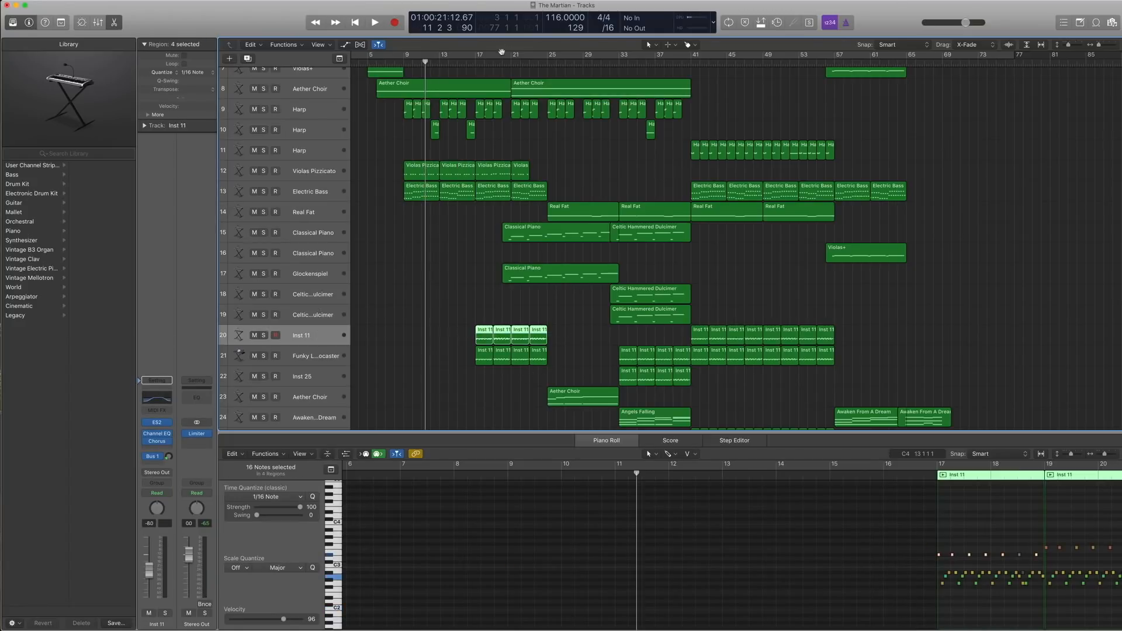
left_click(476, 64)
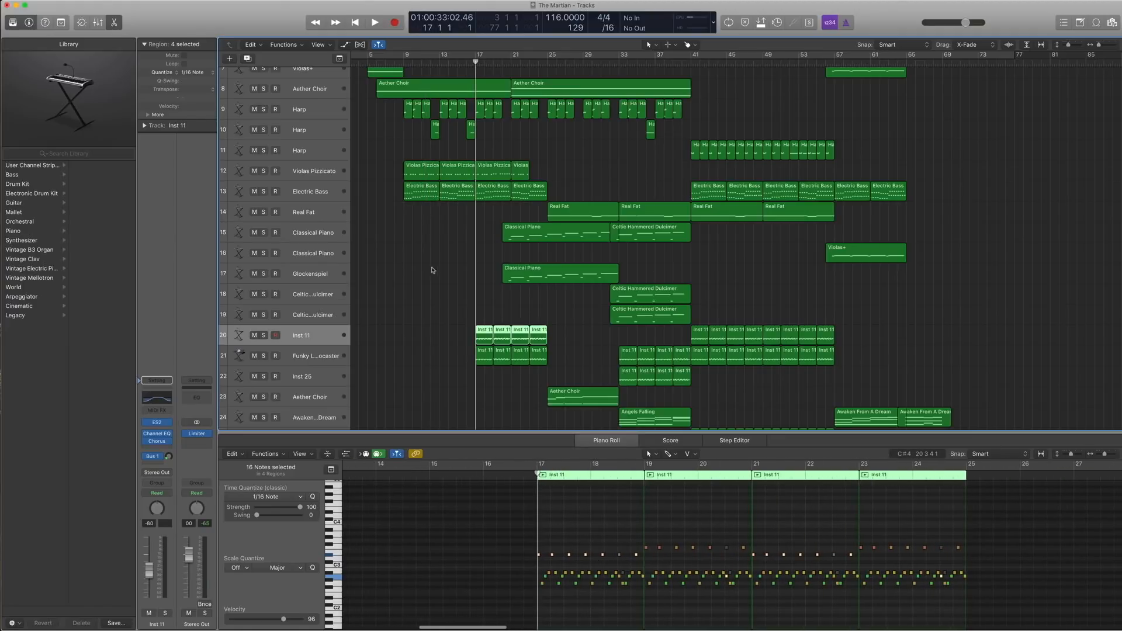
left_click_drag(451, 342, 545, 340)
key("ctrl+s")
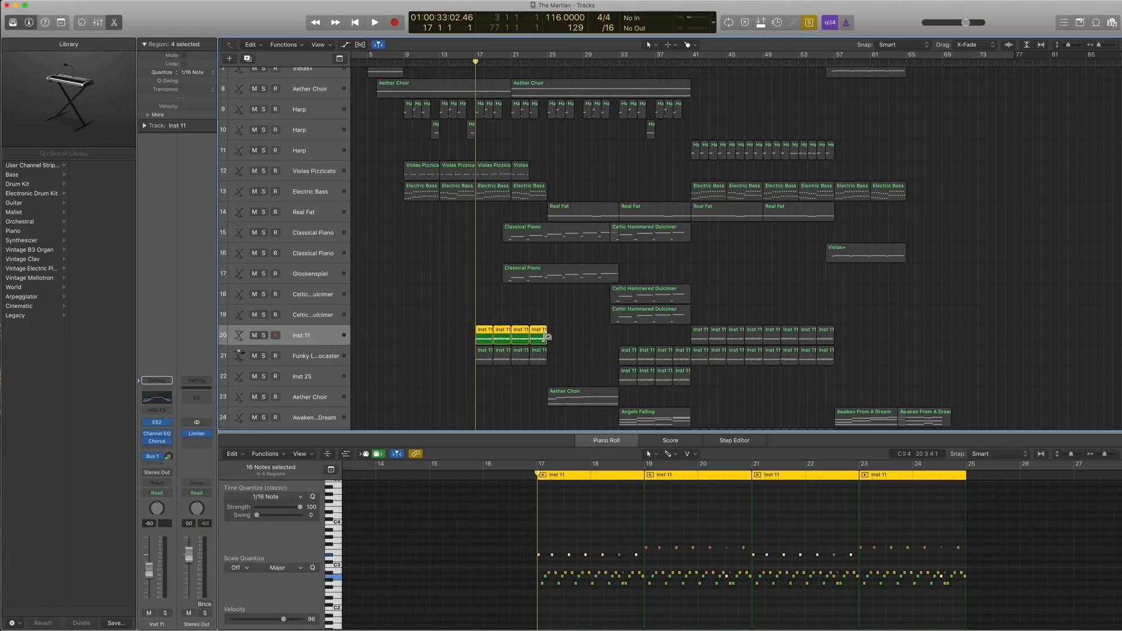
key("space")
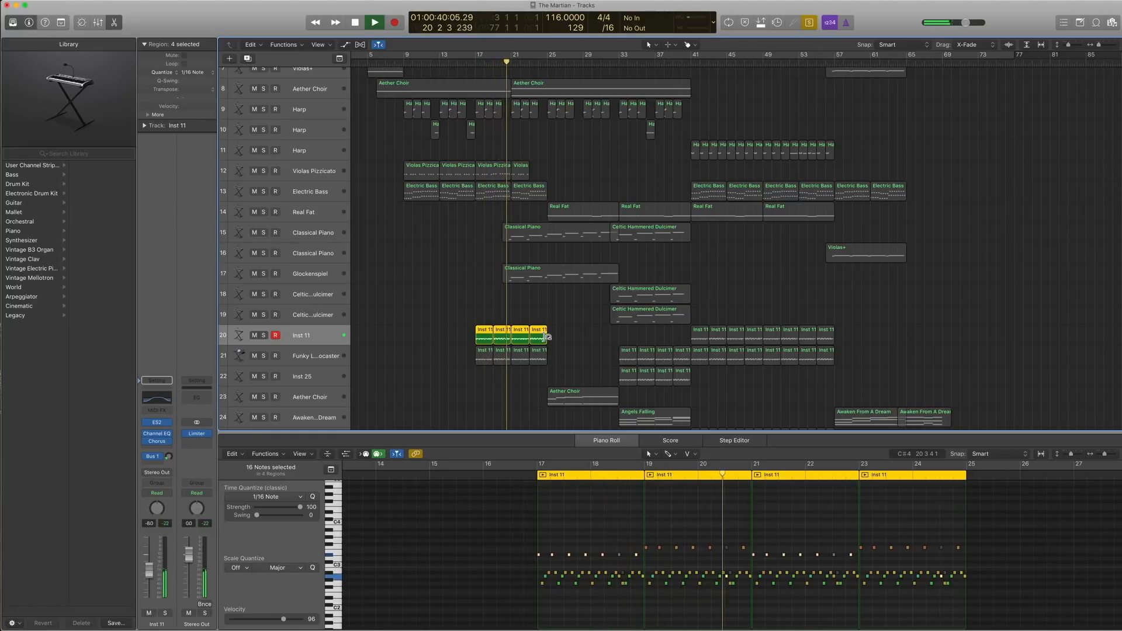
key("space")
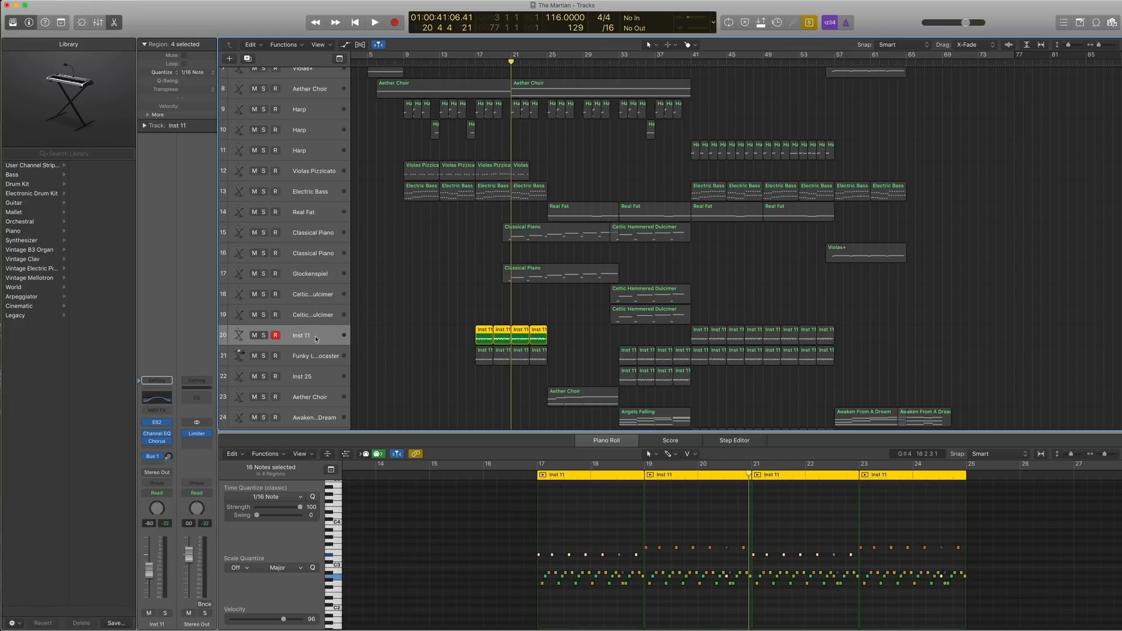
Inspect Inst 11's ES2 instrument and play the part from bar 17 with Channel EQ and Chorus bypassed
left_click(157, 423)
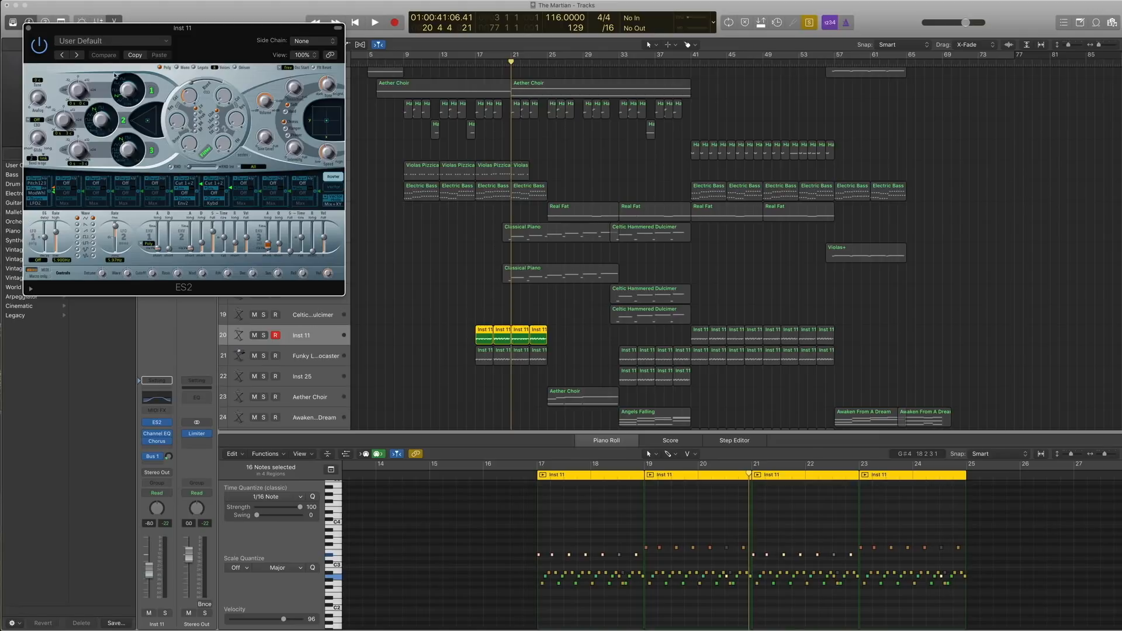
left_click(29, 28)
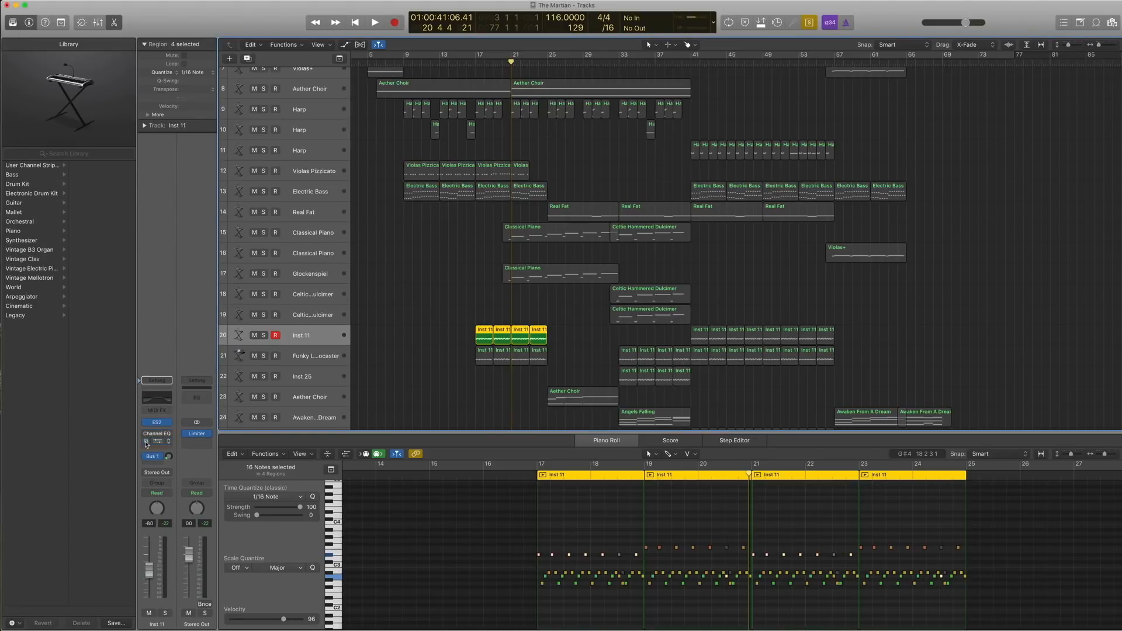
key("shift+space")
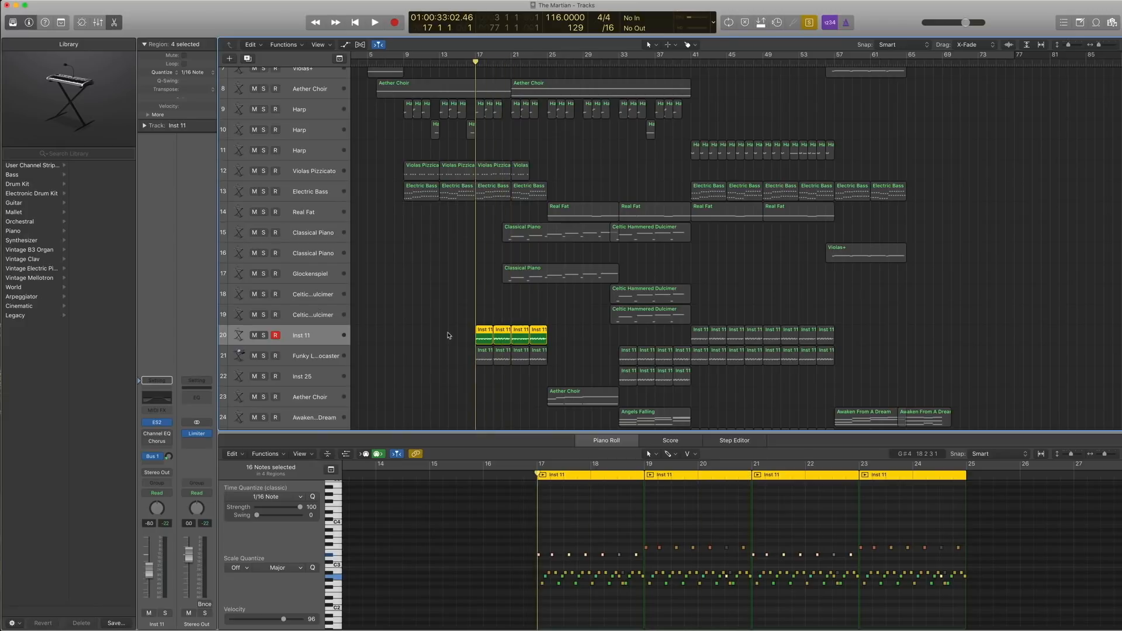
key("space")
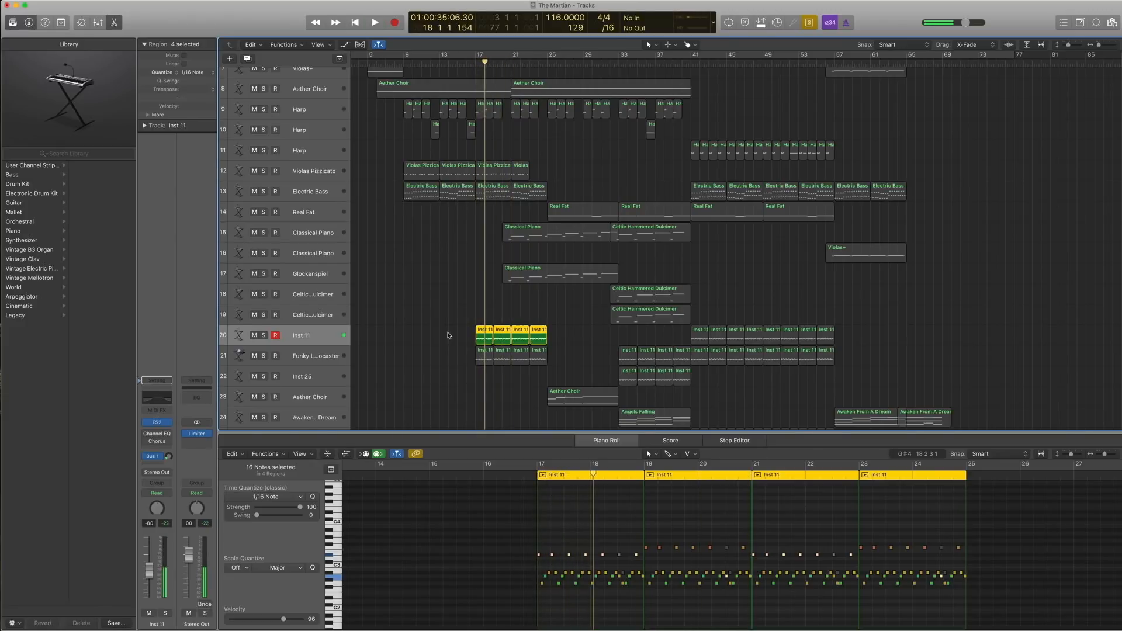
Re-enable Inst 11's Channel EQ, examine its curve, and play the part from bar 17 with the Chorus still bypassed
left_click(146, 434)
left_click(158, 434)
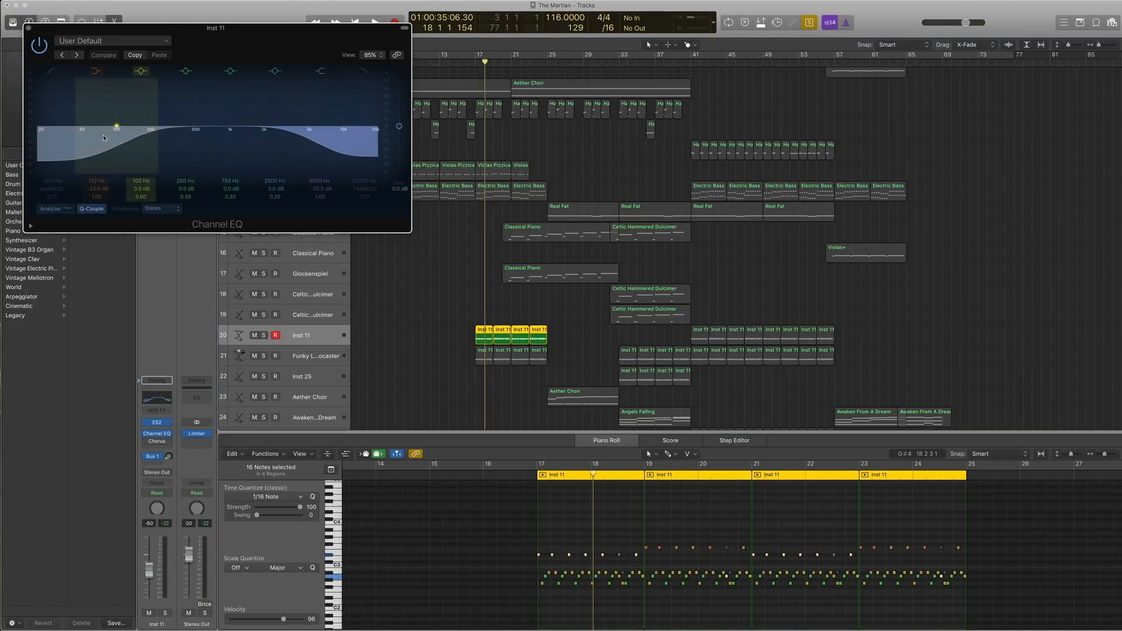
left_click(28, 28)
key("space")
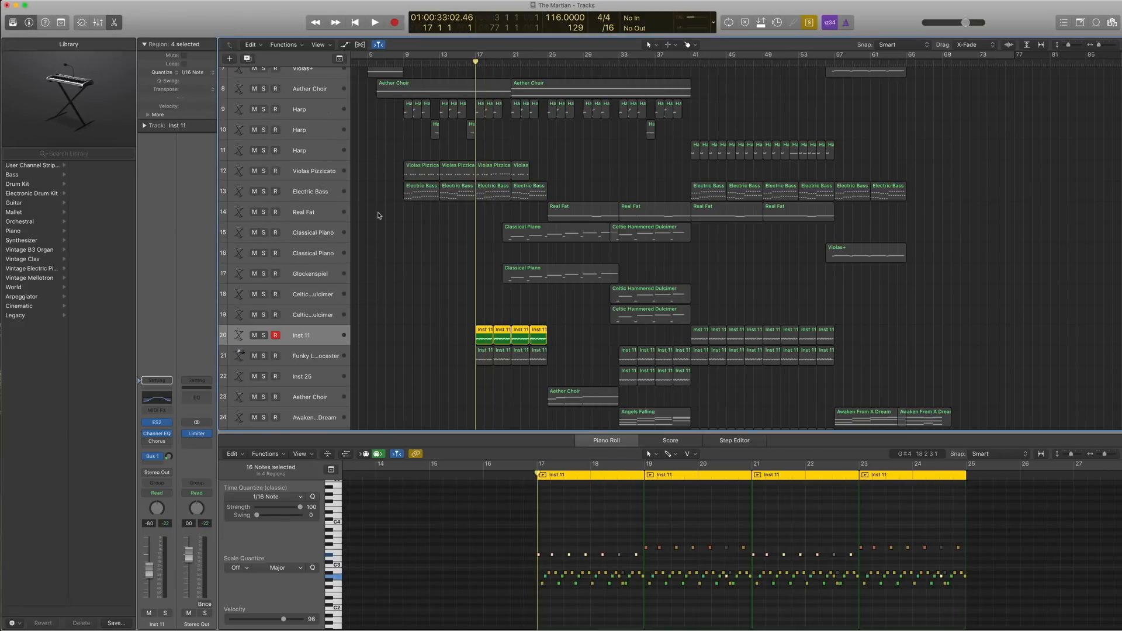
key("space")
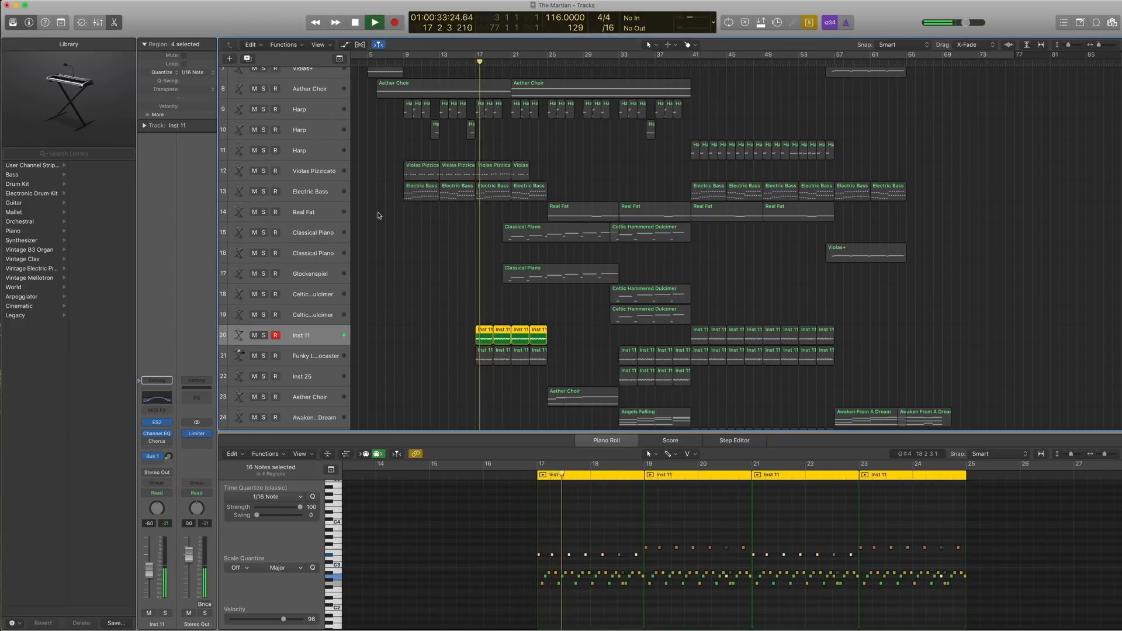
key("space")
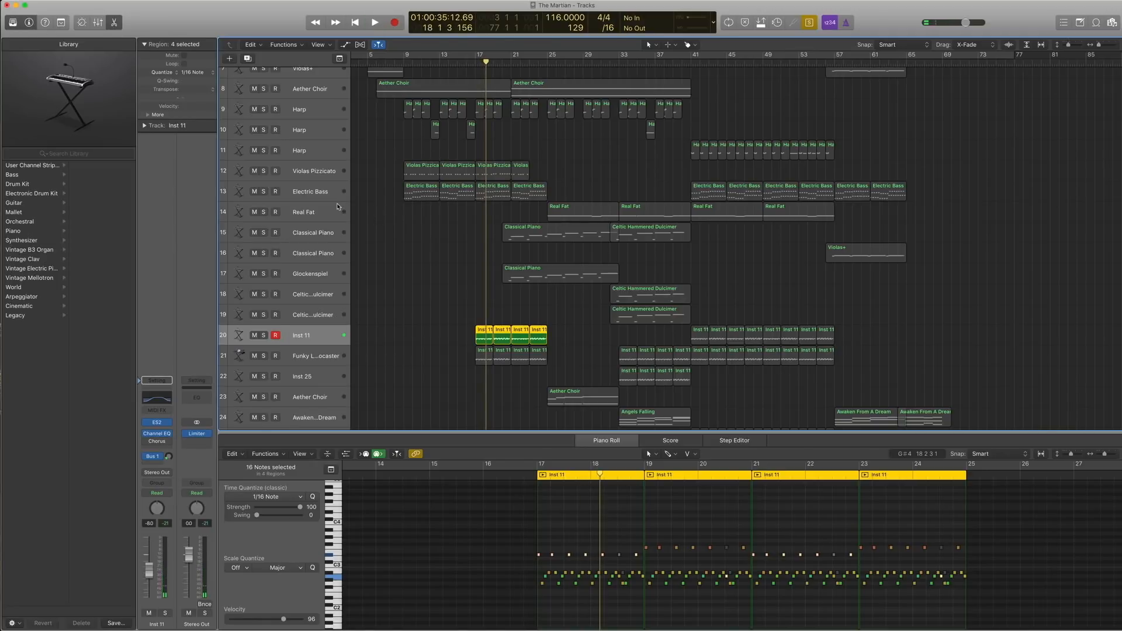
Re-enable Inst 11's Chorus, examine its Mega Wide Chorus settings and presets, and play the part from bar 17 with both effects active
key("shift+Return")
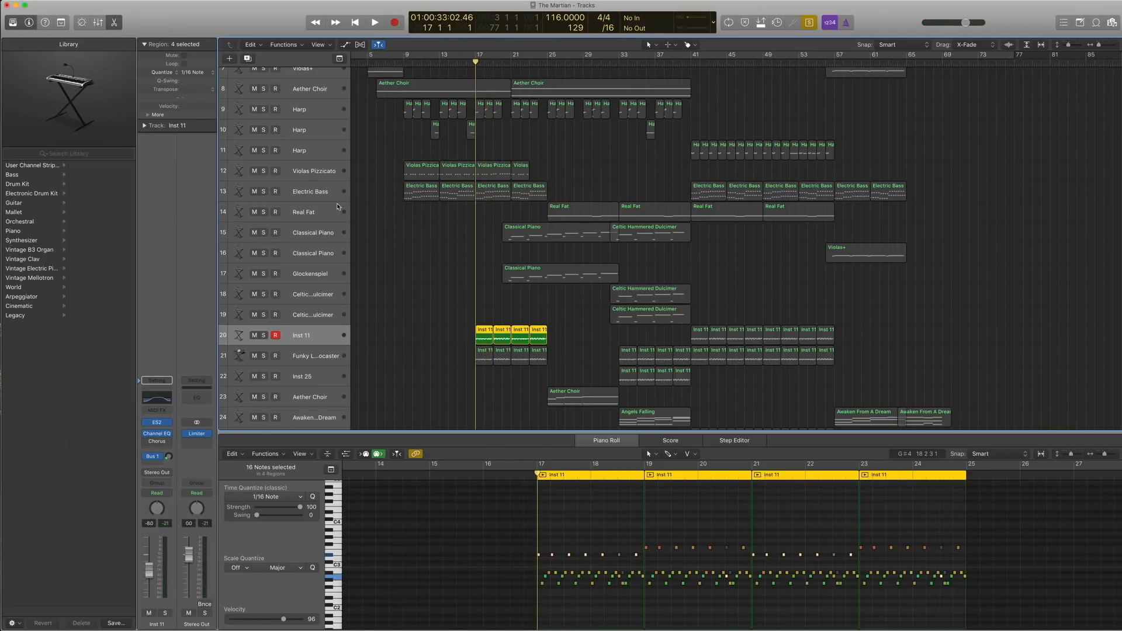
left_click(159, 442)
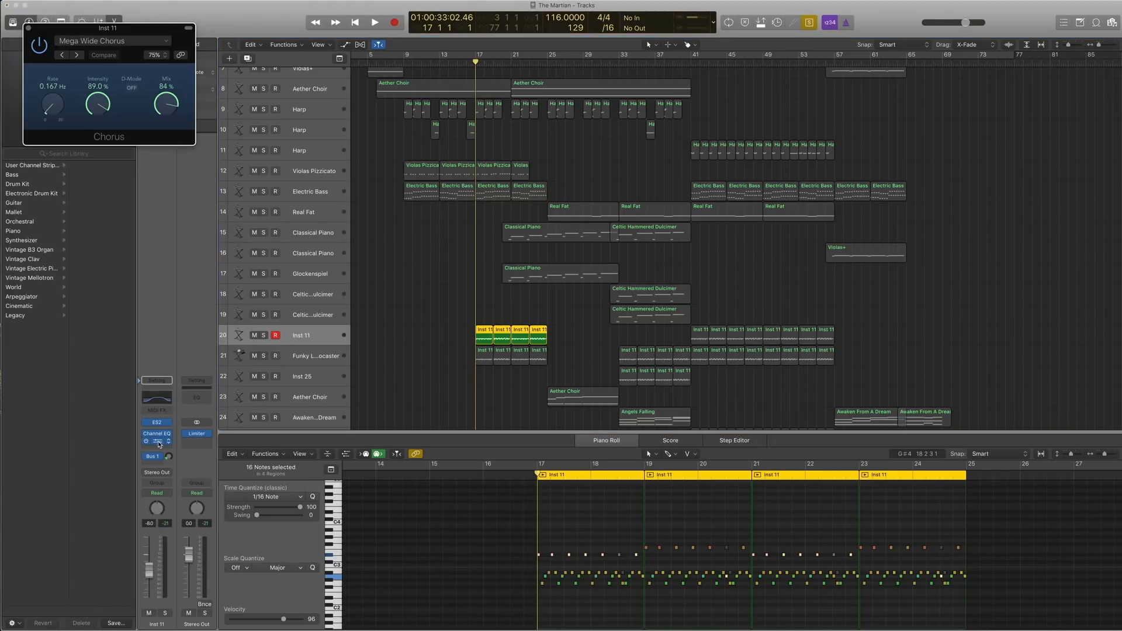
left_click(146, 40)
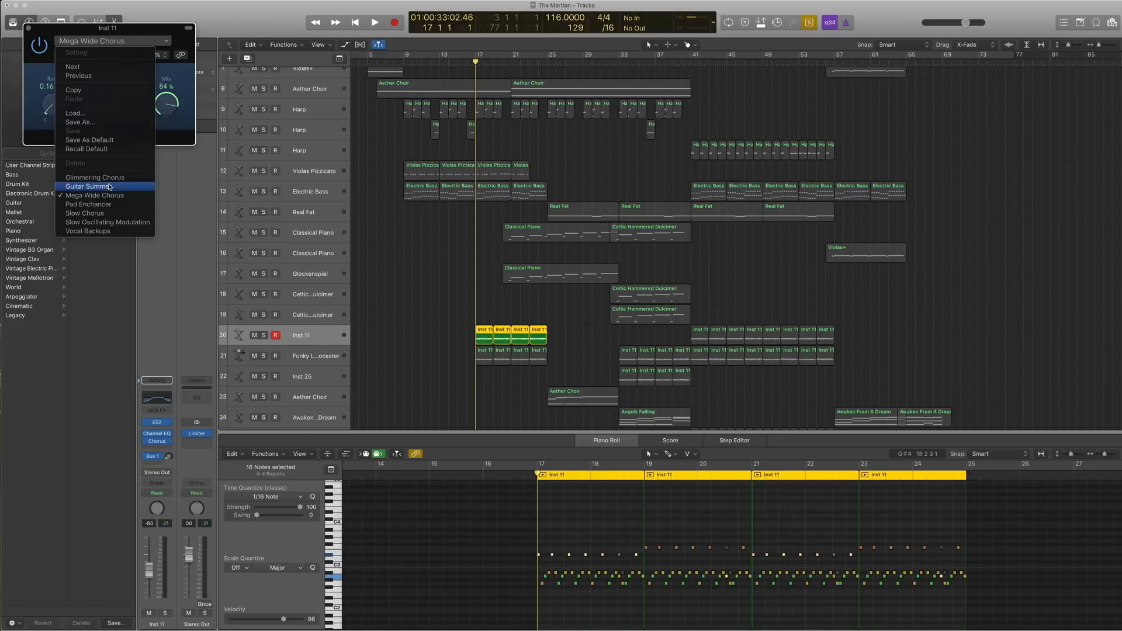
left_click(169, 67)
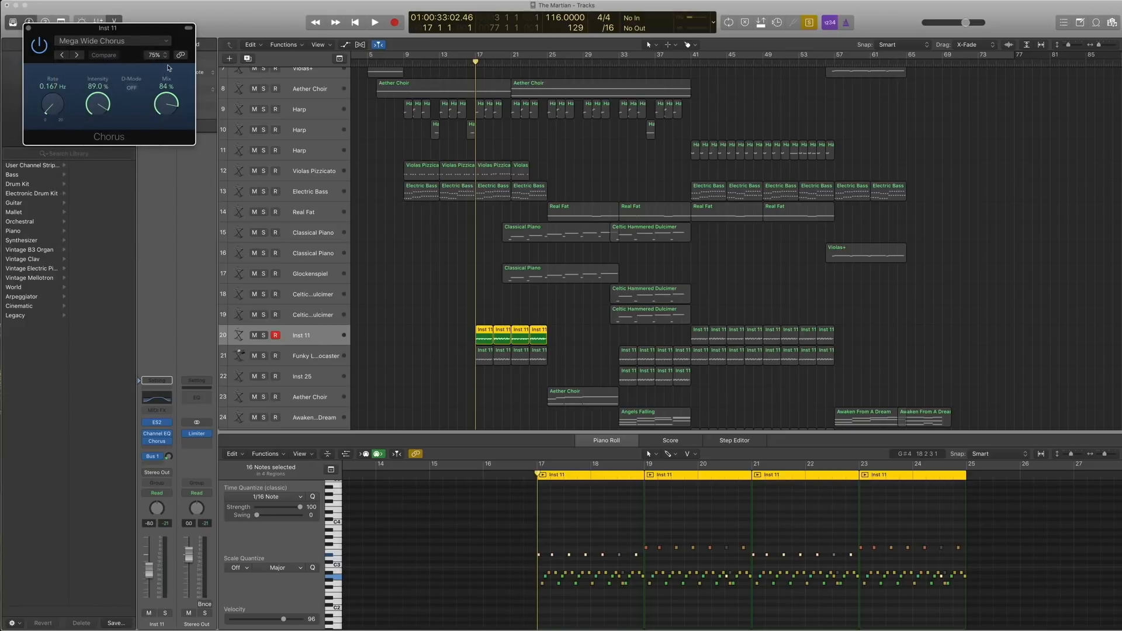
key("space")
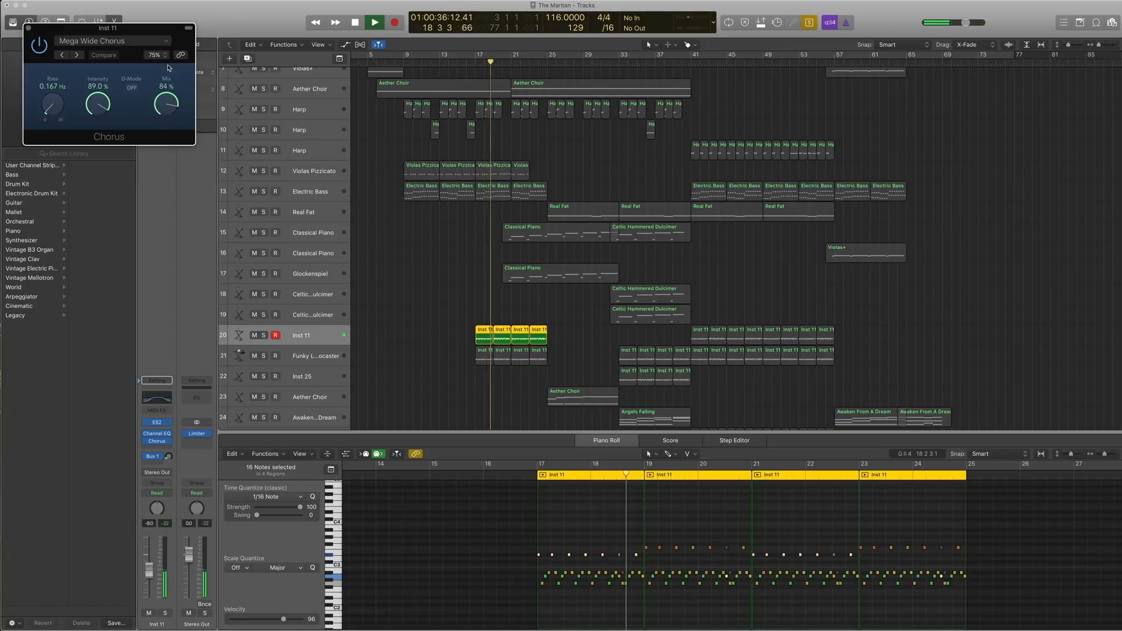
key("space")
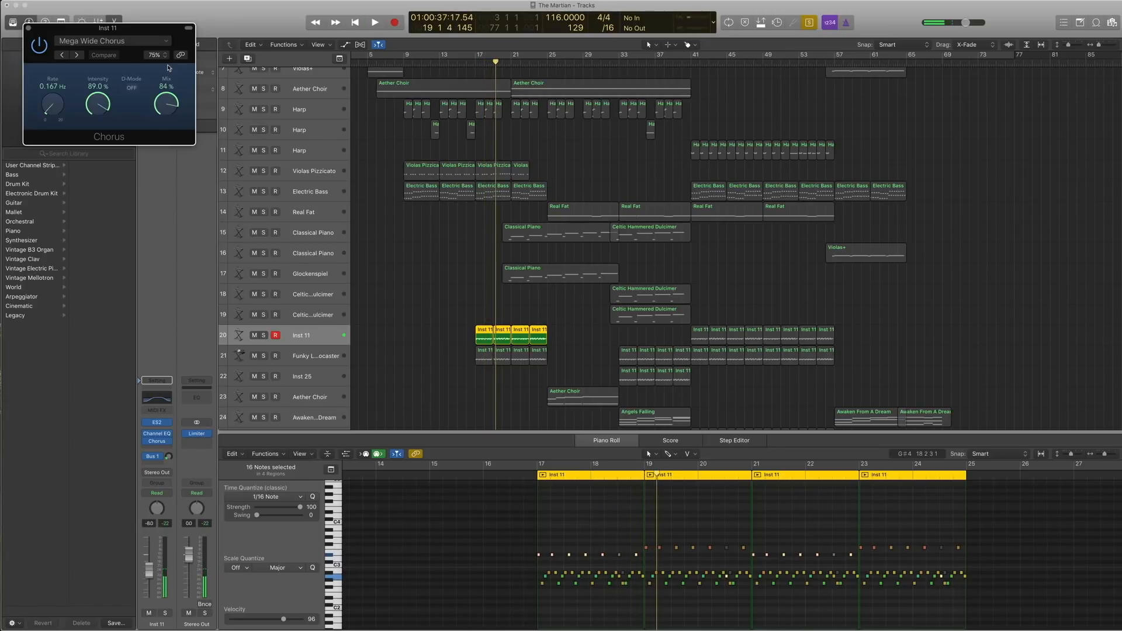
left_click(28, 29)
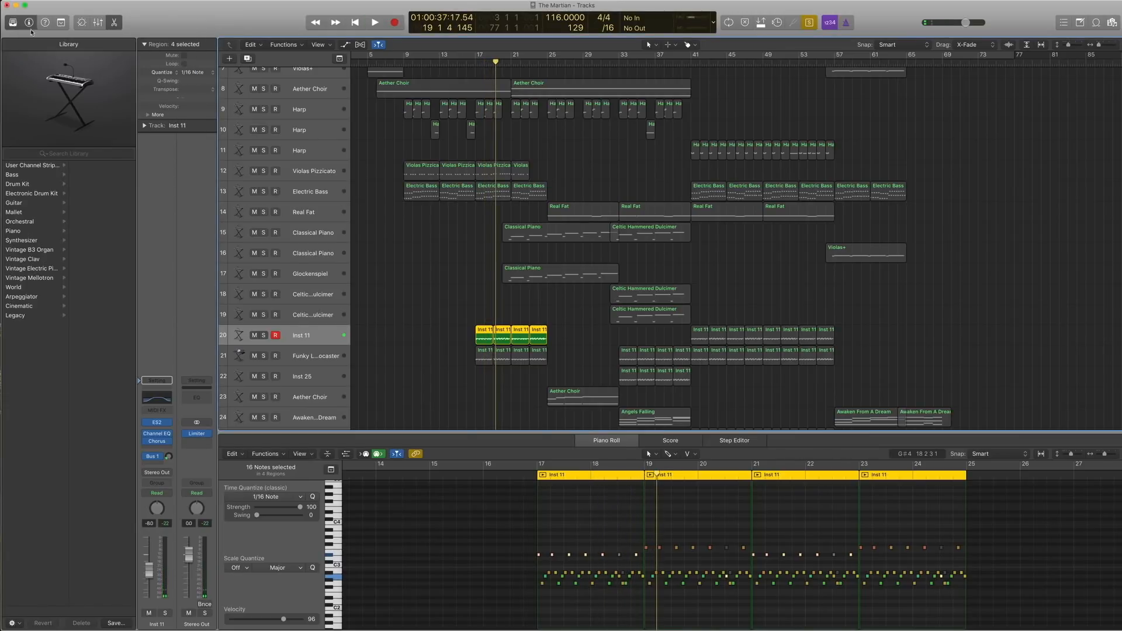
Inspect the Funky Lick Stratocaster track's Sculpture instrument and its Plucked Instruments presets, and close the instrument
left_click(323, 360)
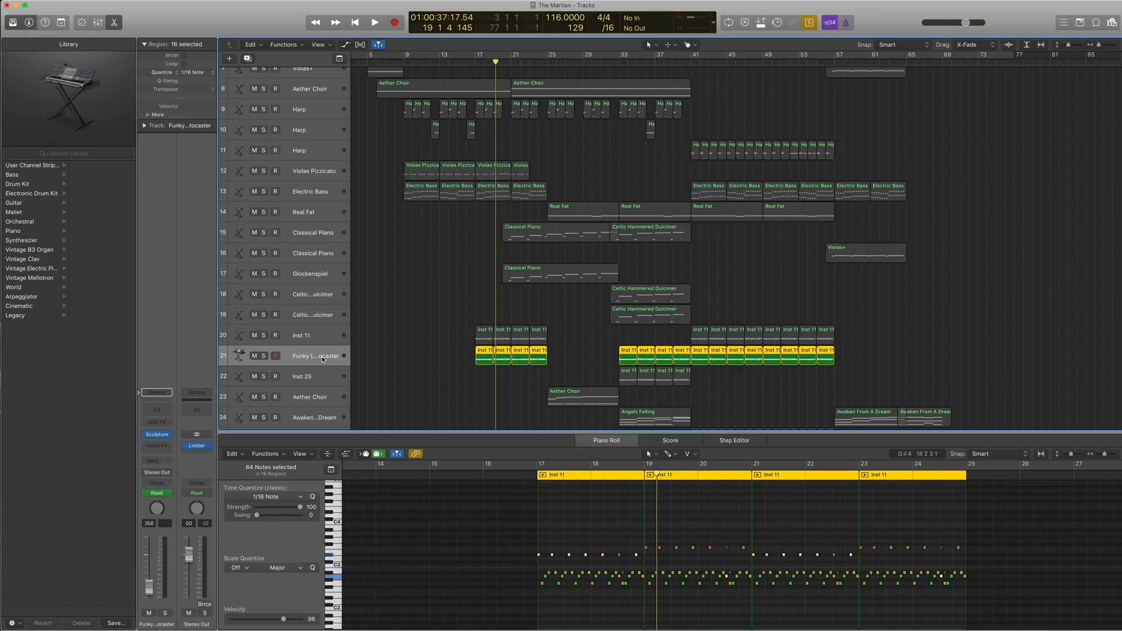
key("shift+Return")
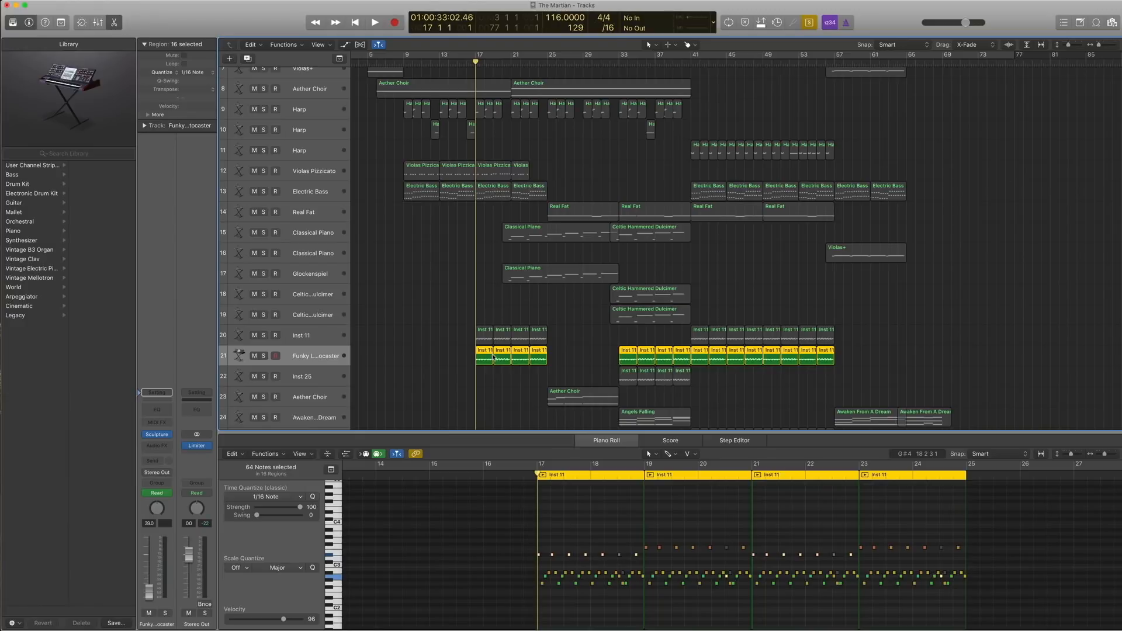
left_click(157, 435)
left_click(138, 40)
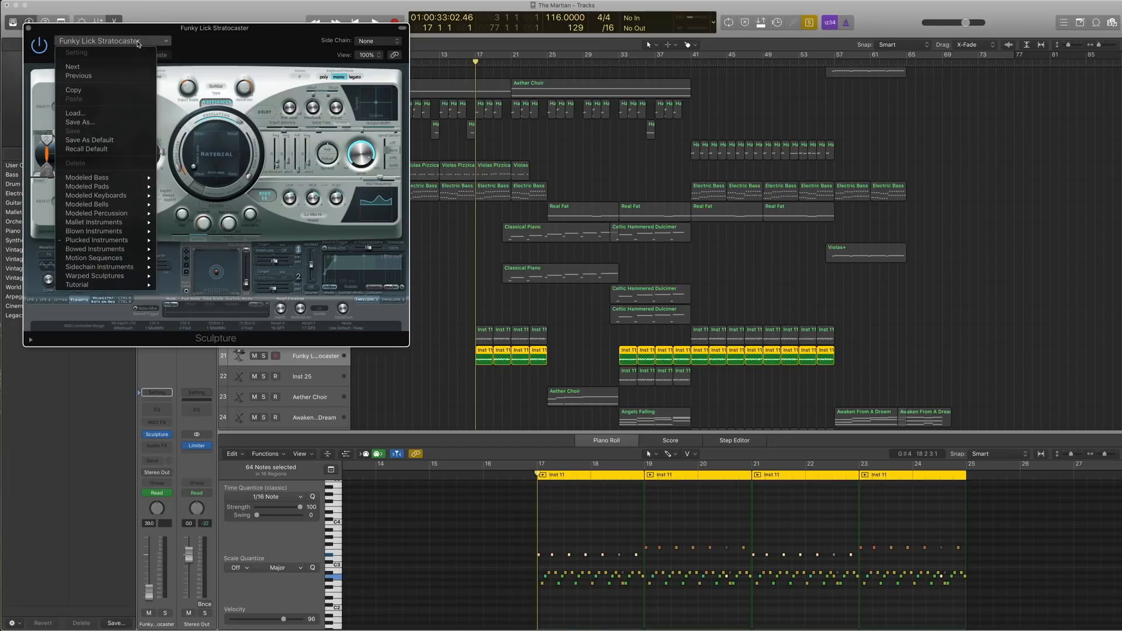
mouse_move(116, 241)
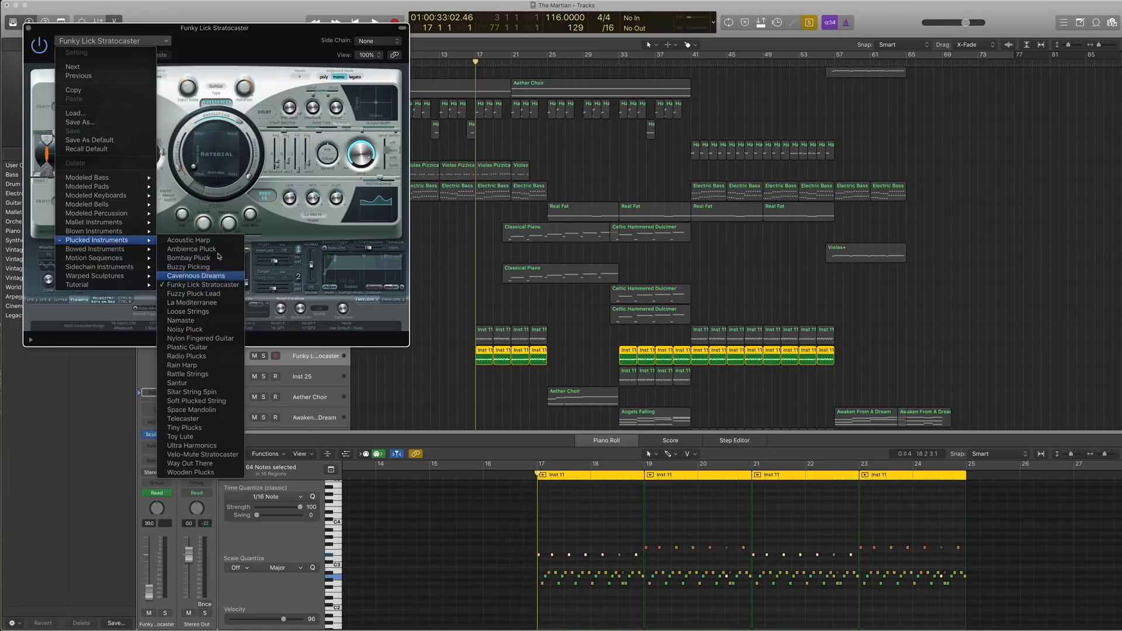
left_click(48, 33)
left_click(27, 29)
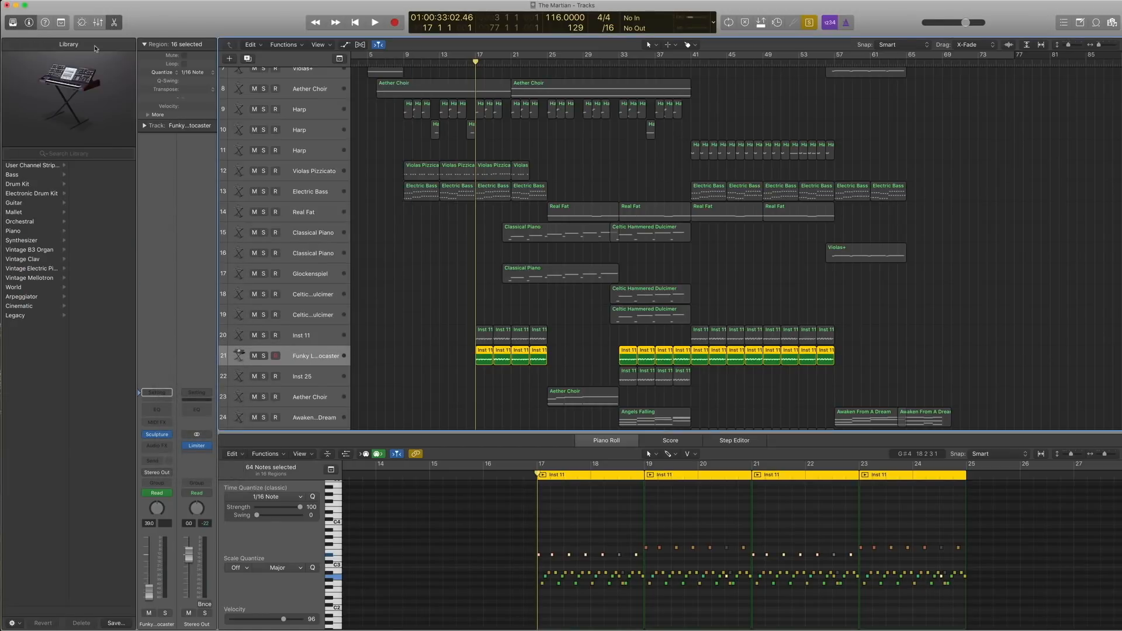
Play the Funky Lick Stratocaster regions soloed from bar 17, and check the track's volume automation with solo off
key("space")
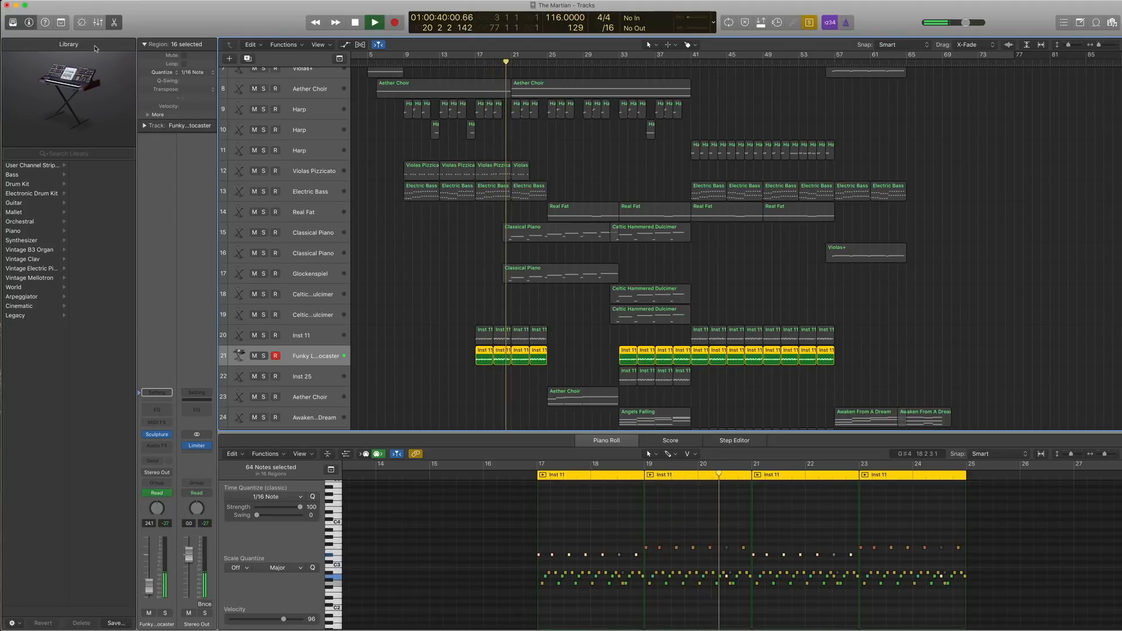
key("space")
key("super+a")
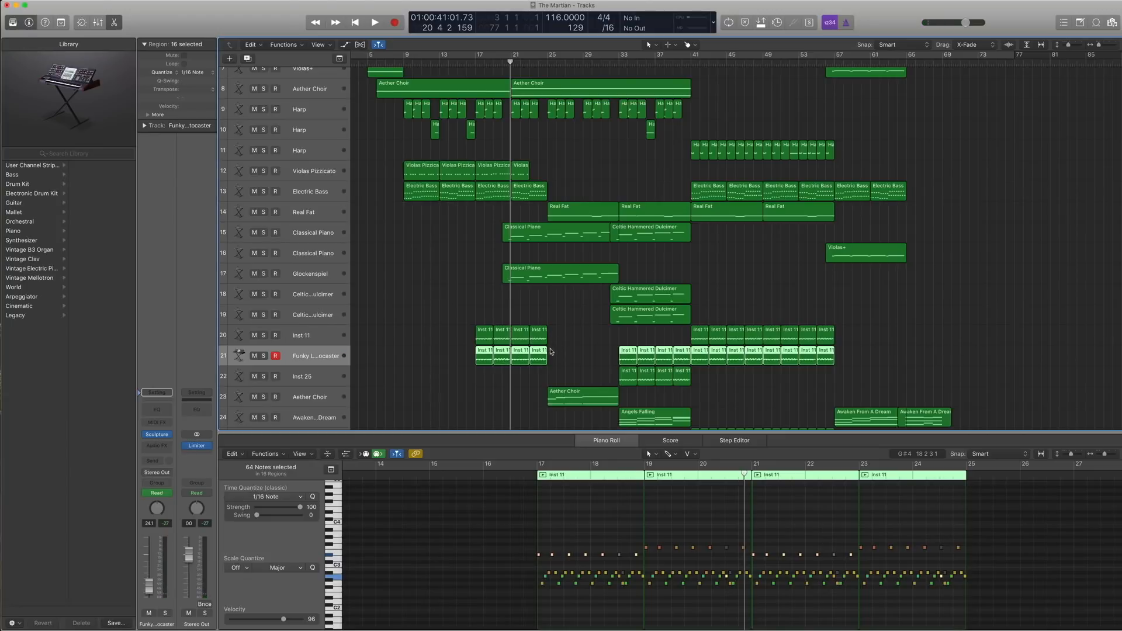
key("a")
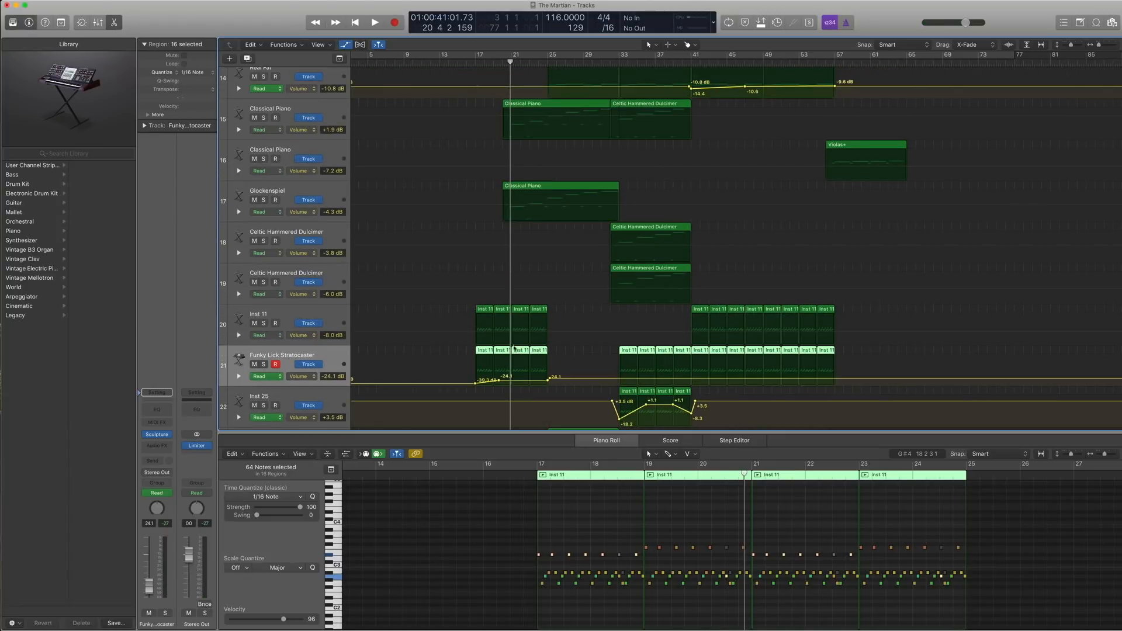
key("a")
Select the first four regions of both Inst 11 and Funky Lick Stratocaster and play them together soloed from their start
left_click_drag(566, 357, 483, 337)
key("comma")
key("comma")
key("comma")
key("comma")
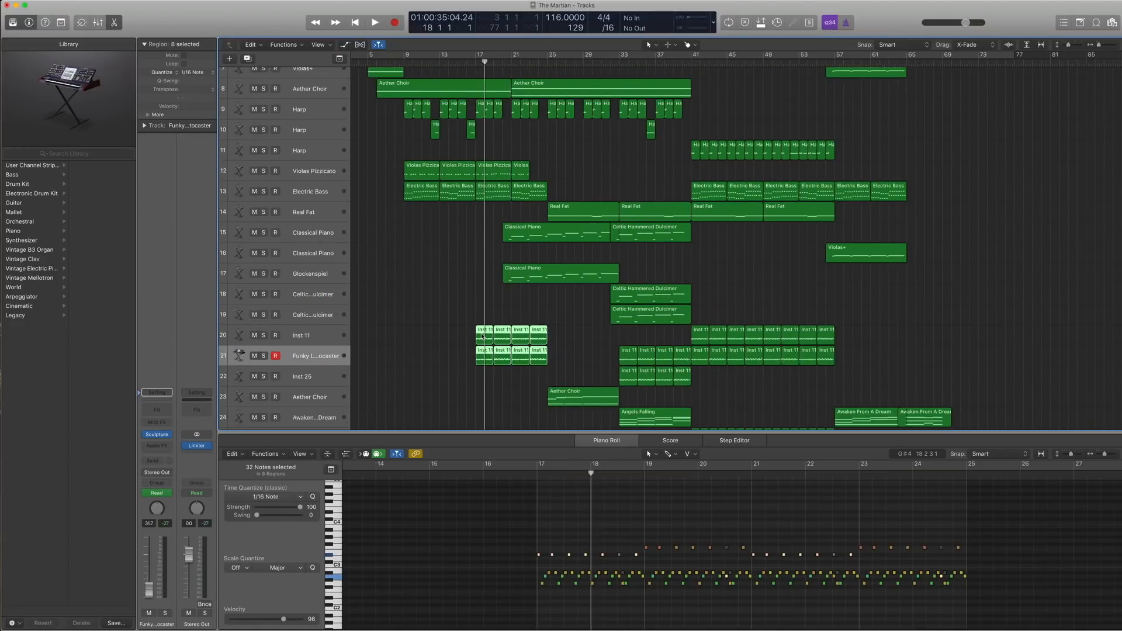
key("ctrl+s")
key("space")
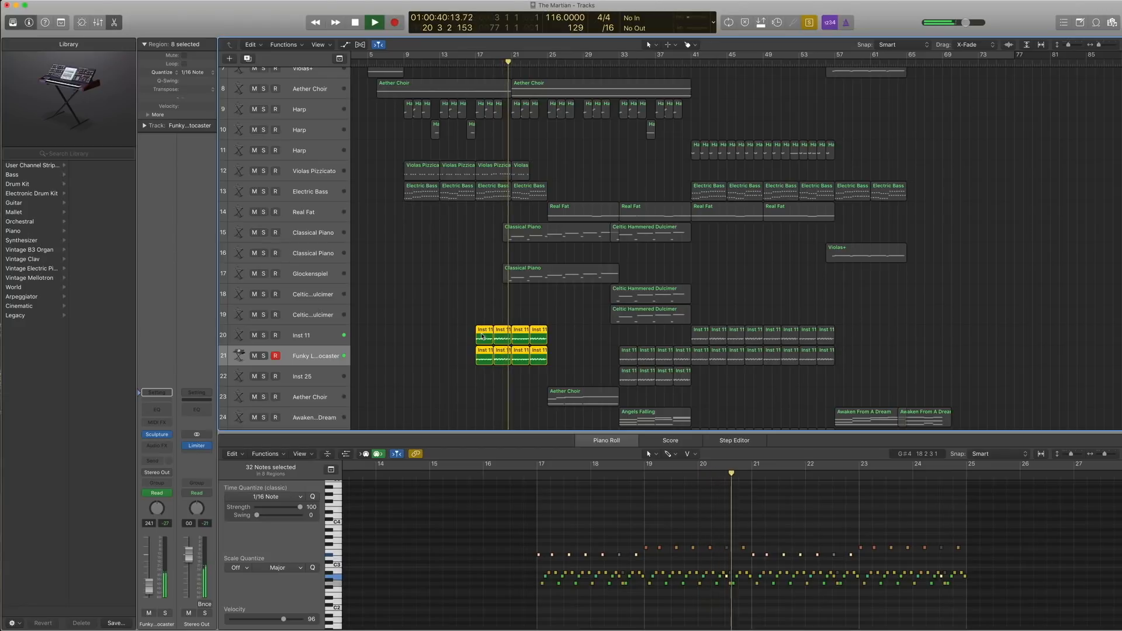
key("space")
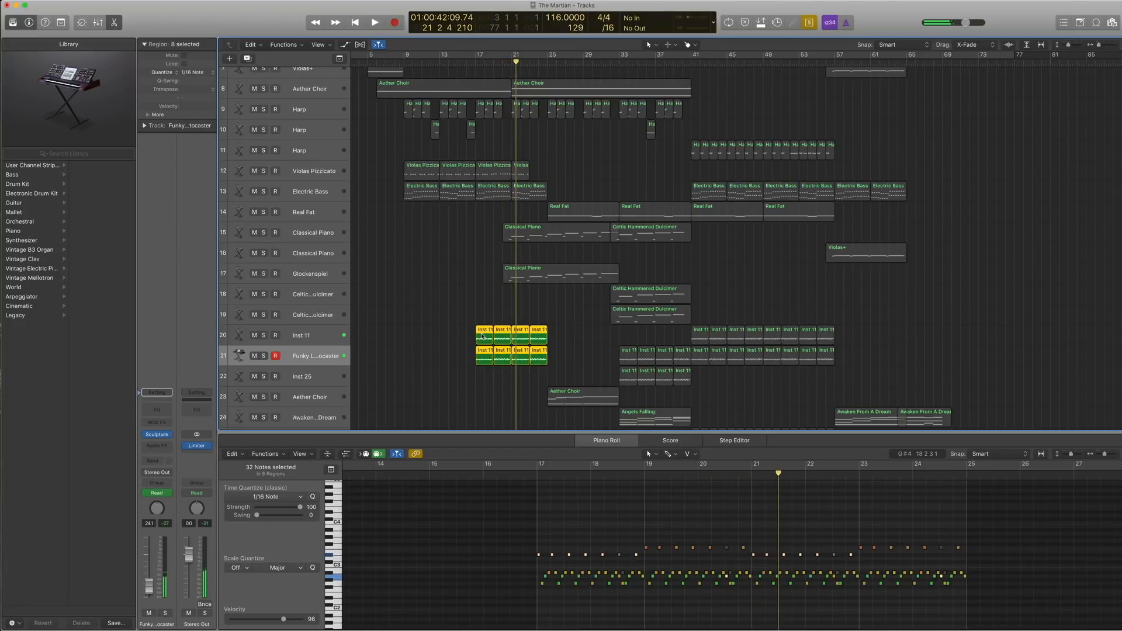
Turn solo off, move the playhead back to the start of the selected regions, and play the full arrangement
key("comma")
key("comma")
key("comma")
key("comma")
key("comma")
key("comma")
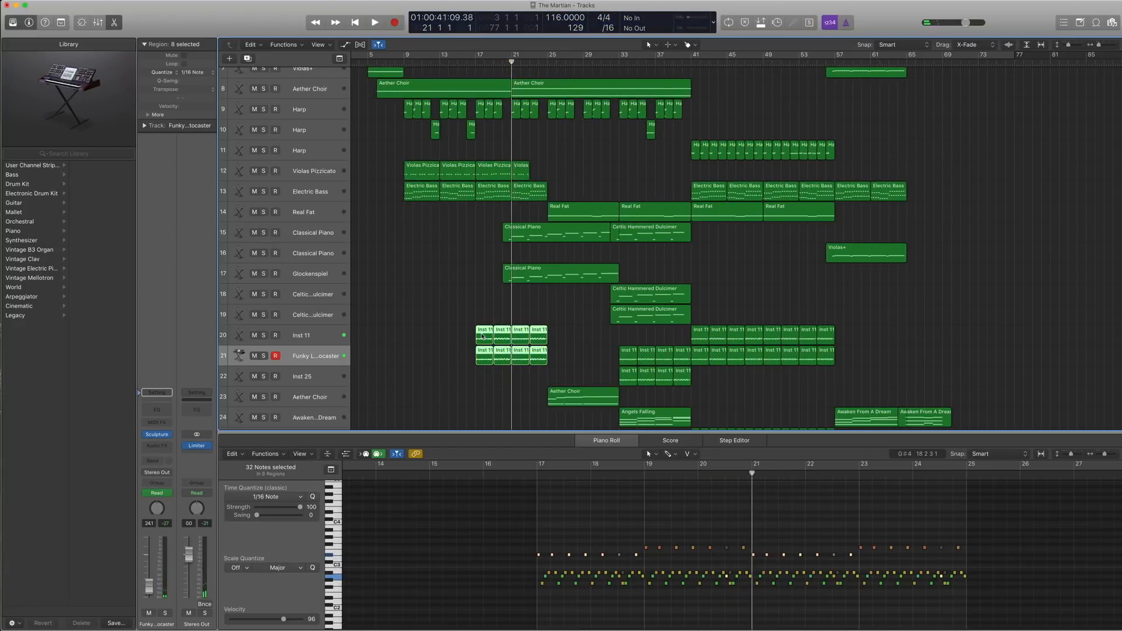
key("period")
key("space")
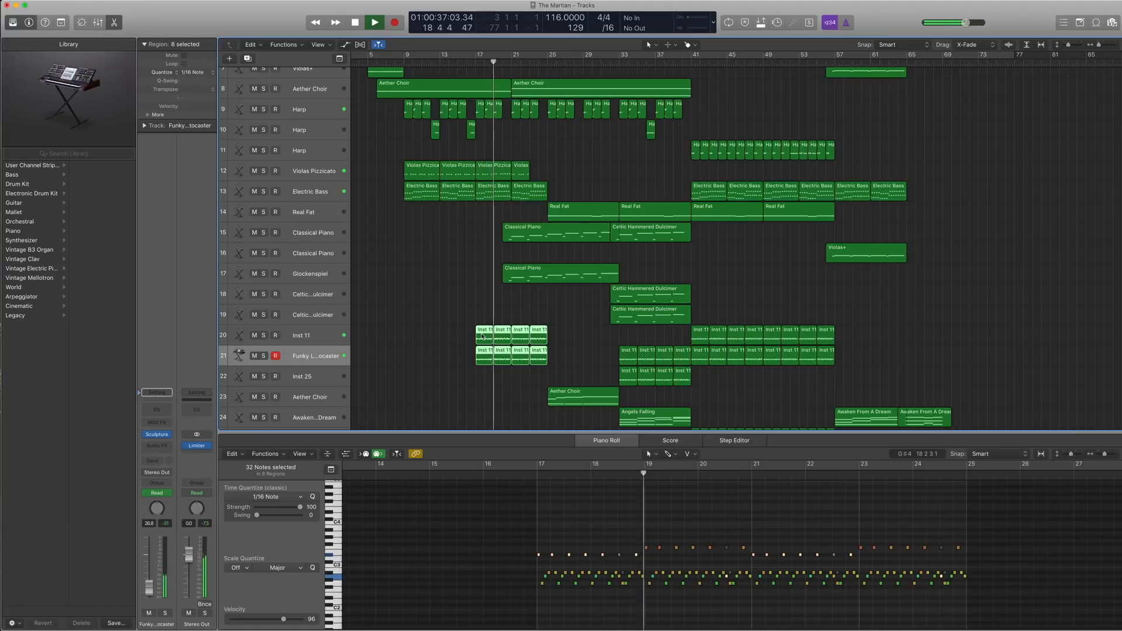
Stop playback, select the first Classical Piano region on track 15, and play it soloed
key("space")
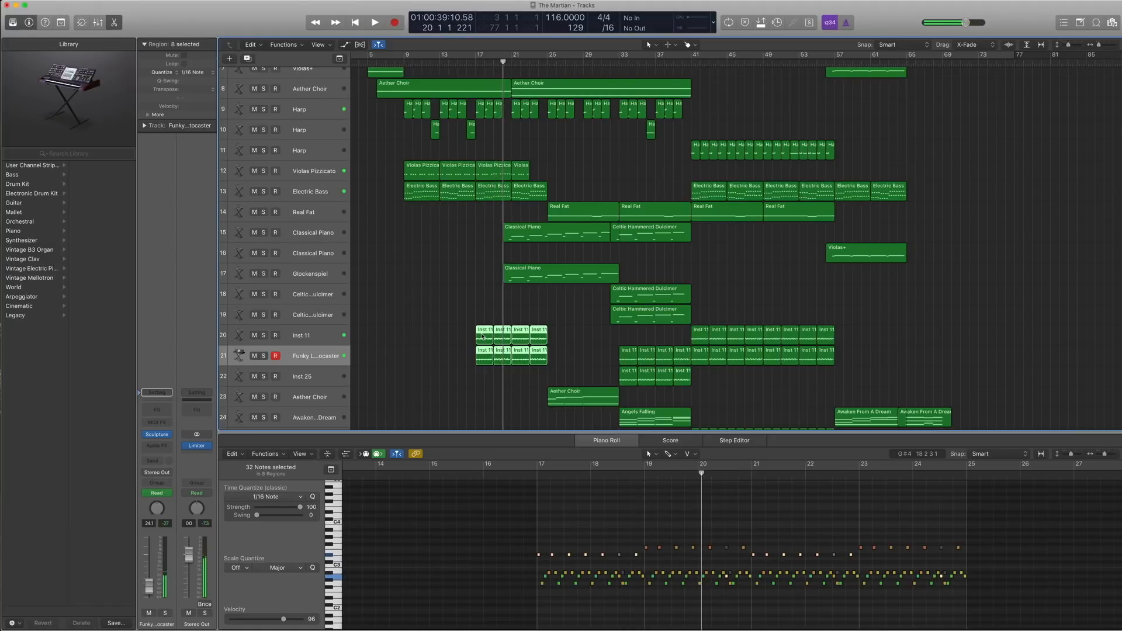
left_click(314, 230)
scroll(544, 251, "up", 1)
left_click(534, 263)
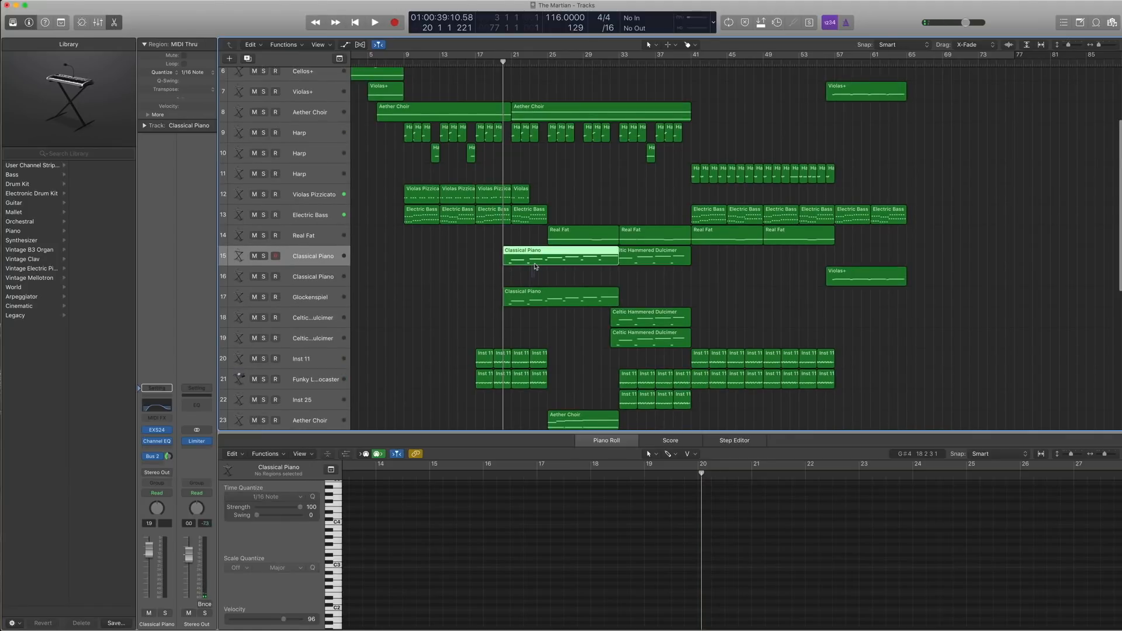
key("ctrl+s")
key("space")
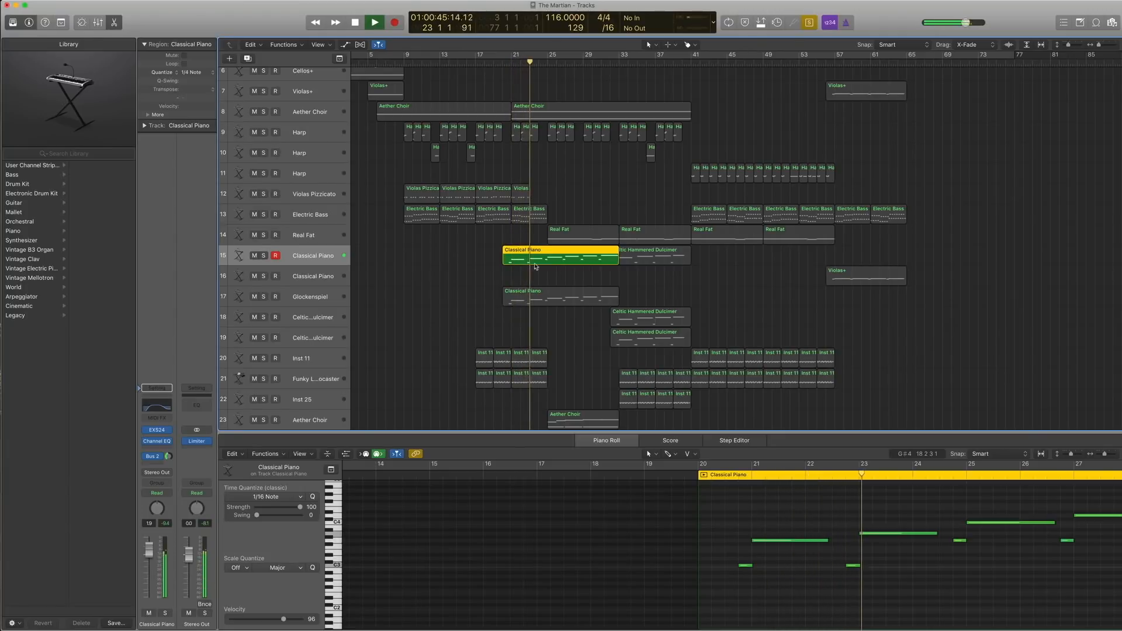
key("space")
Look up the Classical Piano track's EXS24 patch among the Acoustic Pianos in the Library
mouse_move(145, 443)
left_click(139, 429)
scroll(55, 180, "left", 5)
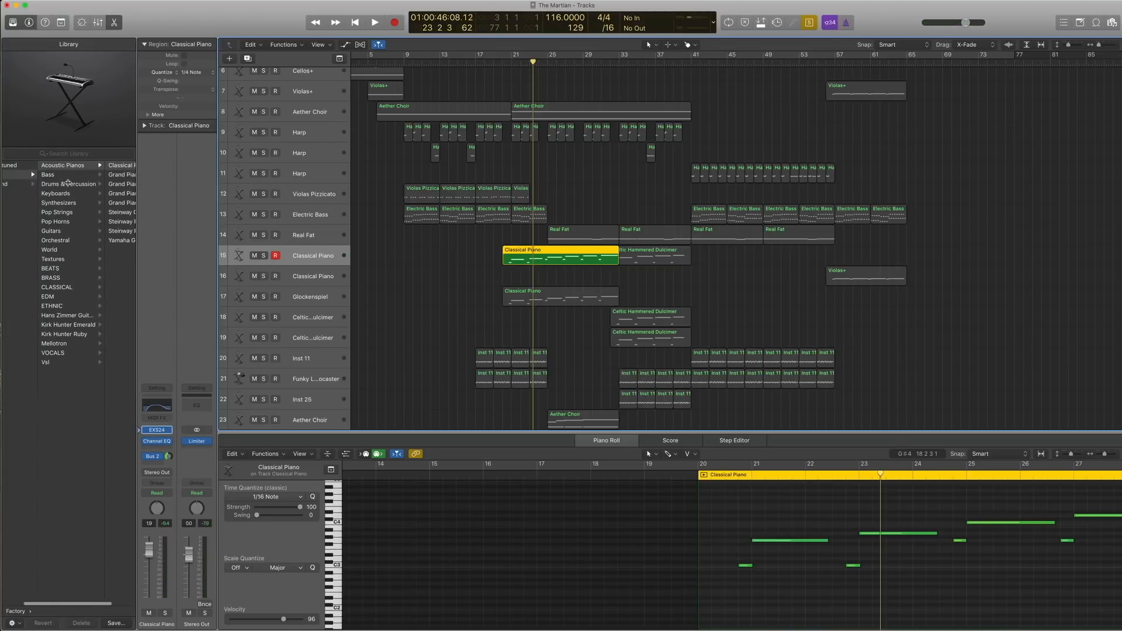
scroll(56, 179, "right", 5)
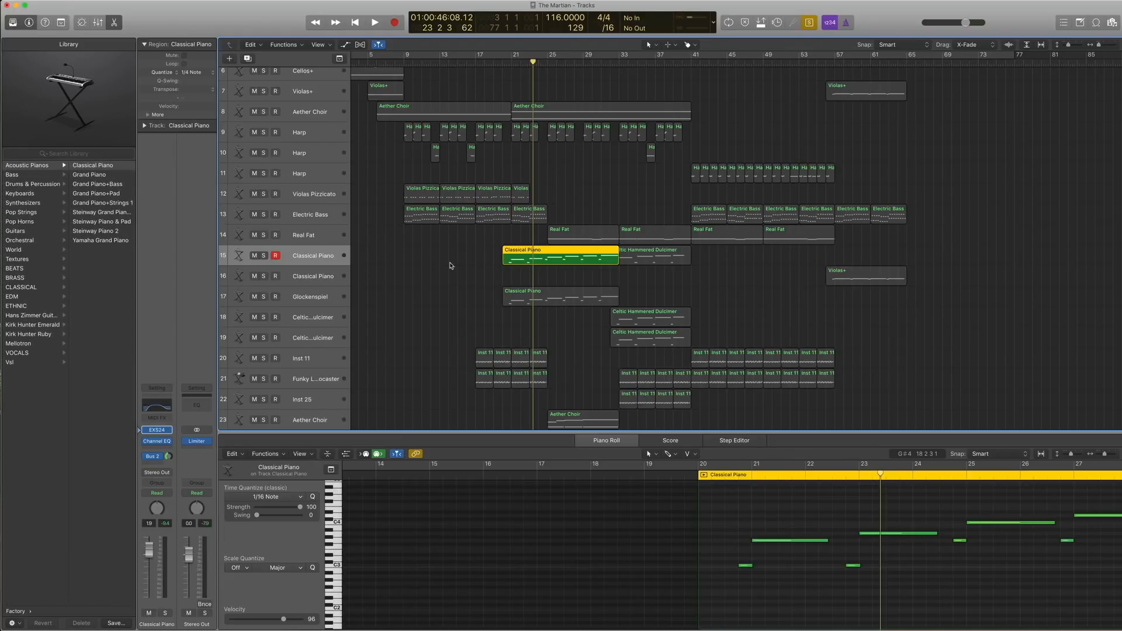
Bypass the Classical Piano track's Channel EQ and play the soloed region without it
left_click(146, 443)
key("space")
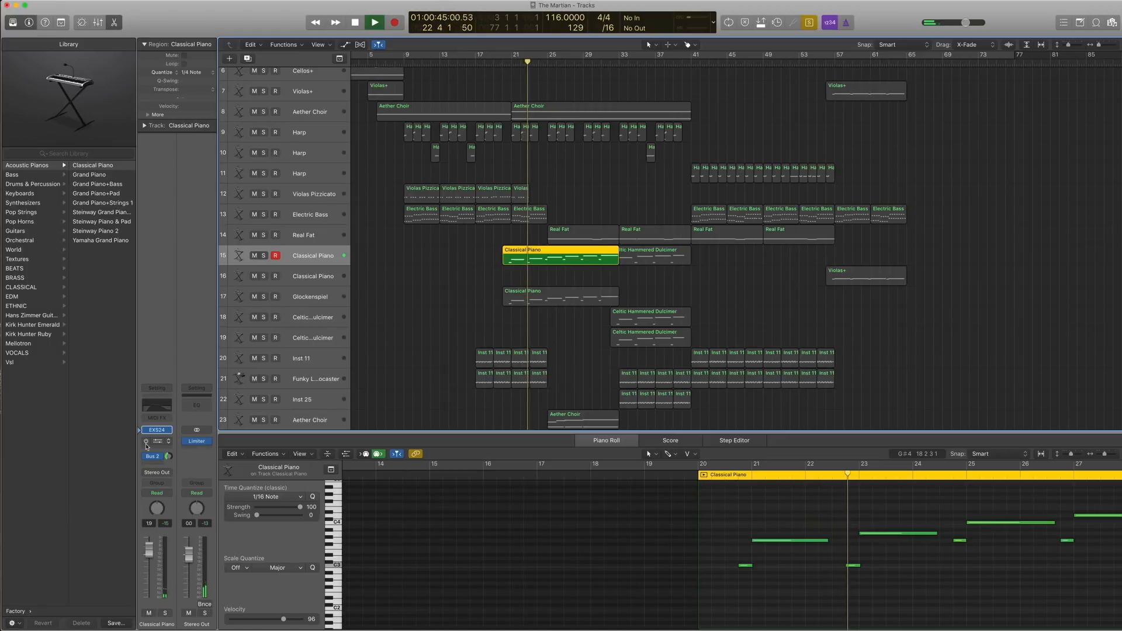
key("space")
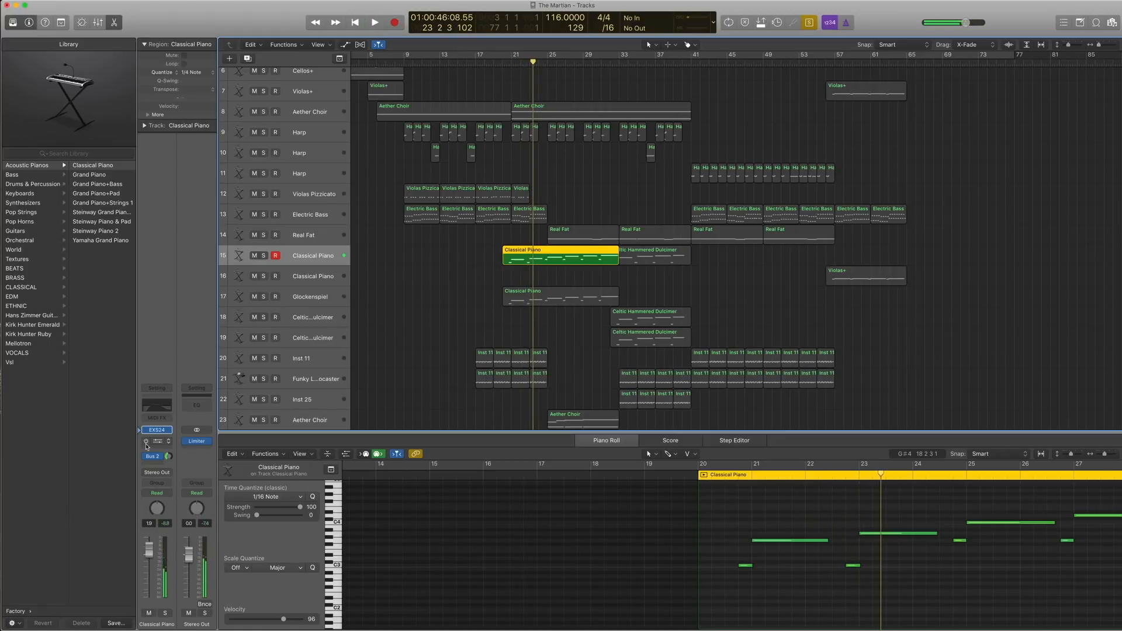
Examine the Classical Piano track's Channel EQ curve, close it, and play the soloed region with the EQ active
left_click(154, 407)
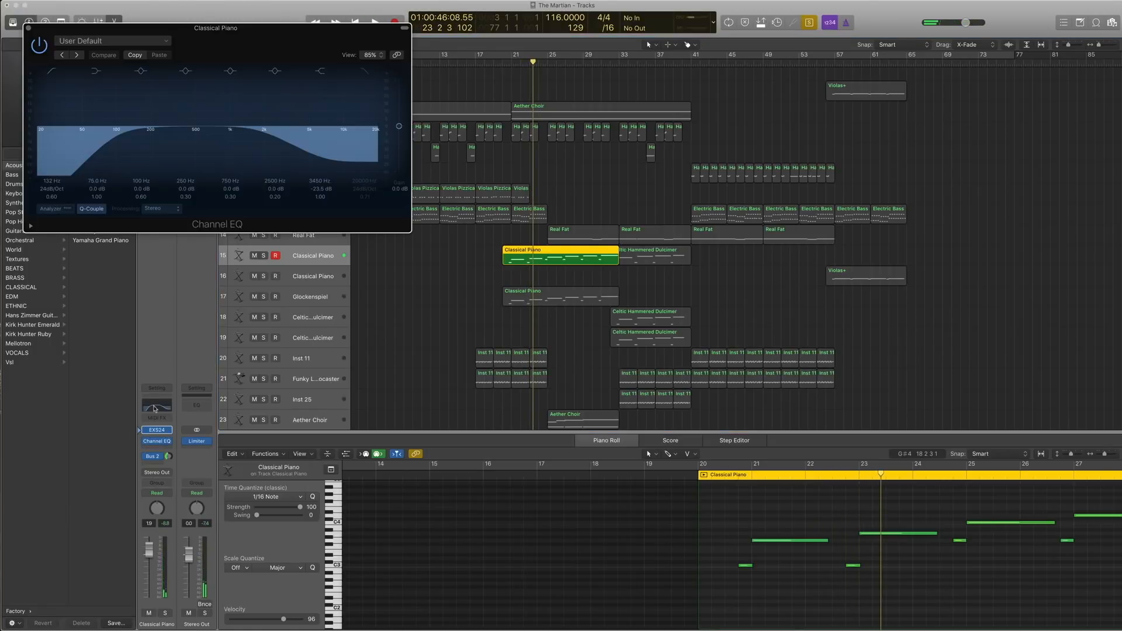
left_click(28, 28)
key("space")
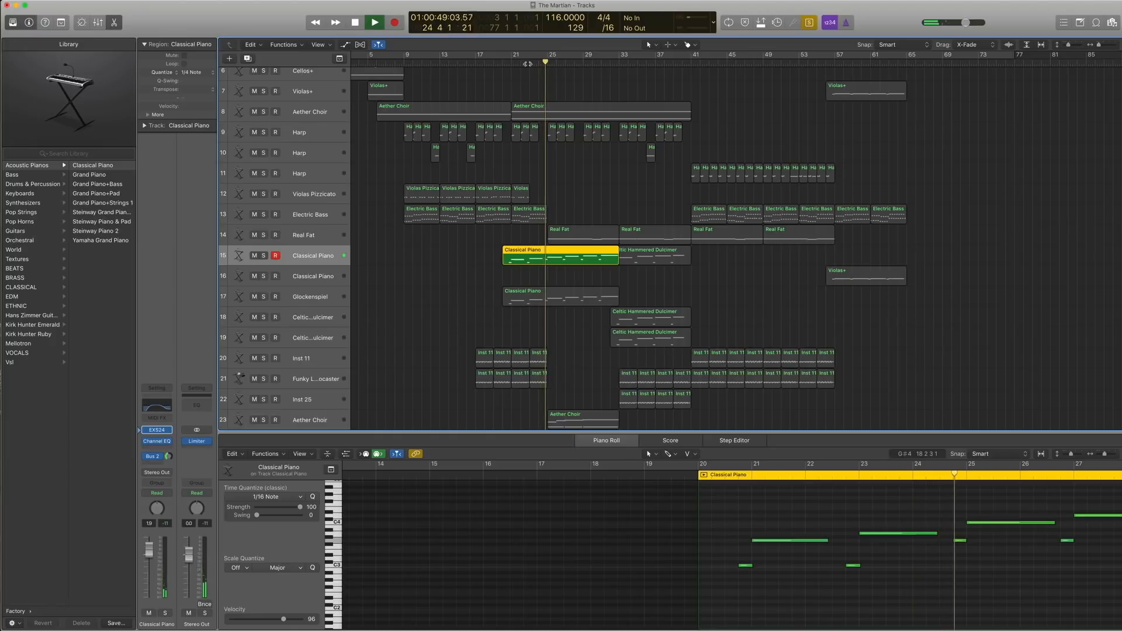
key("space")
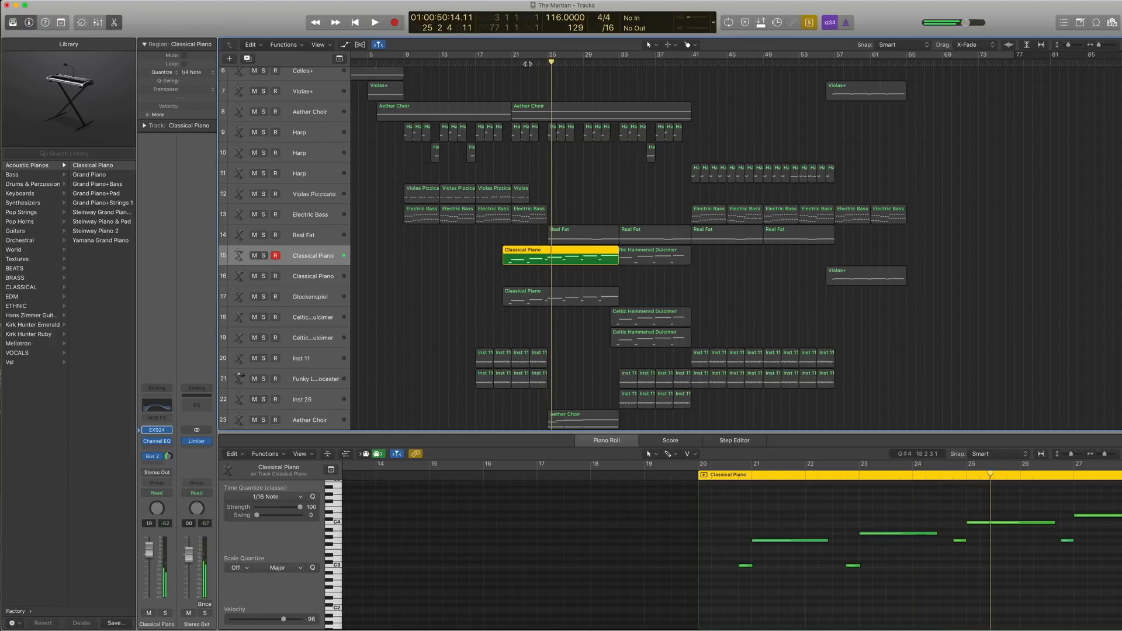
Inspect the Space Designer reverb on the Bus 2 send and its Large Spaces Halls presets, and play the soloed piano region again
mouse_move(155, 459)
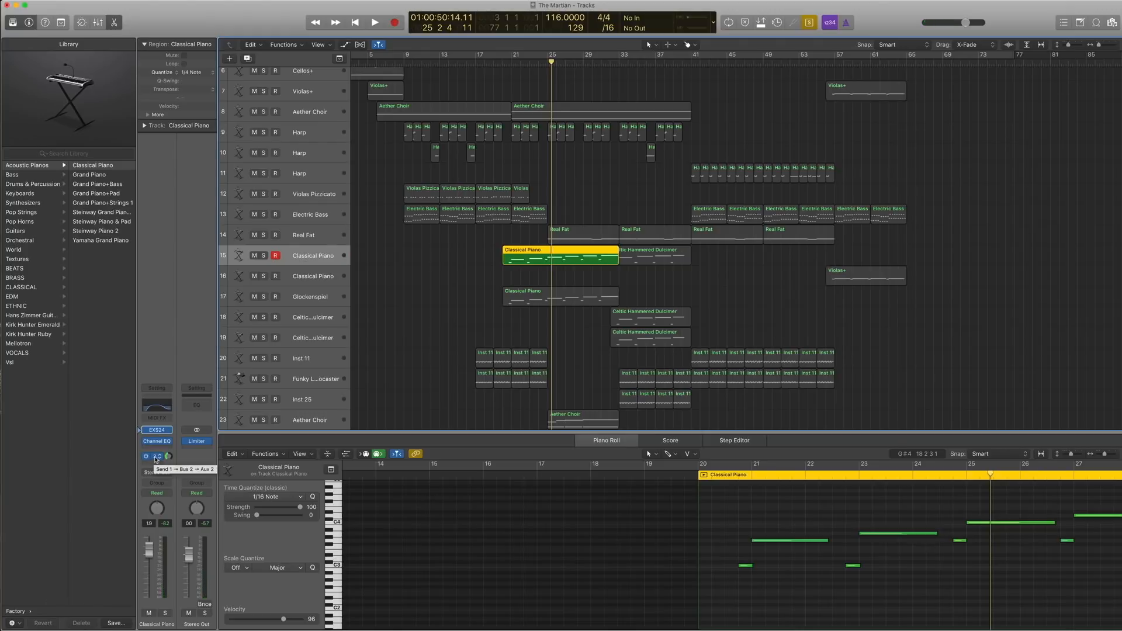
left_click(157, 460)
left_click(197, 441)
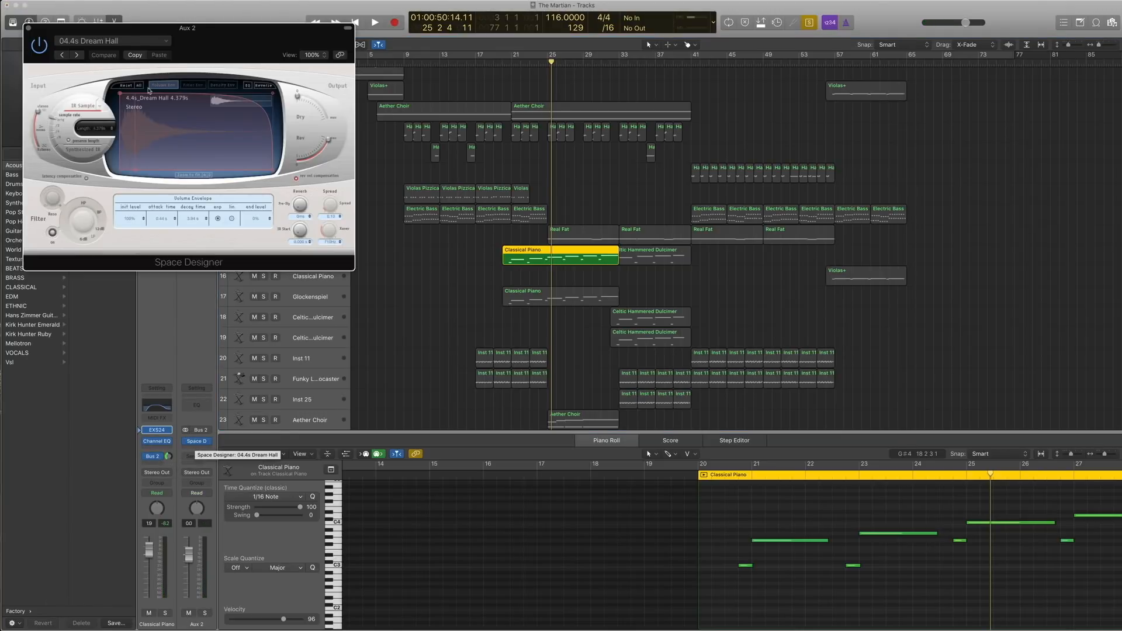
left_click(104, 41)
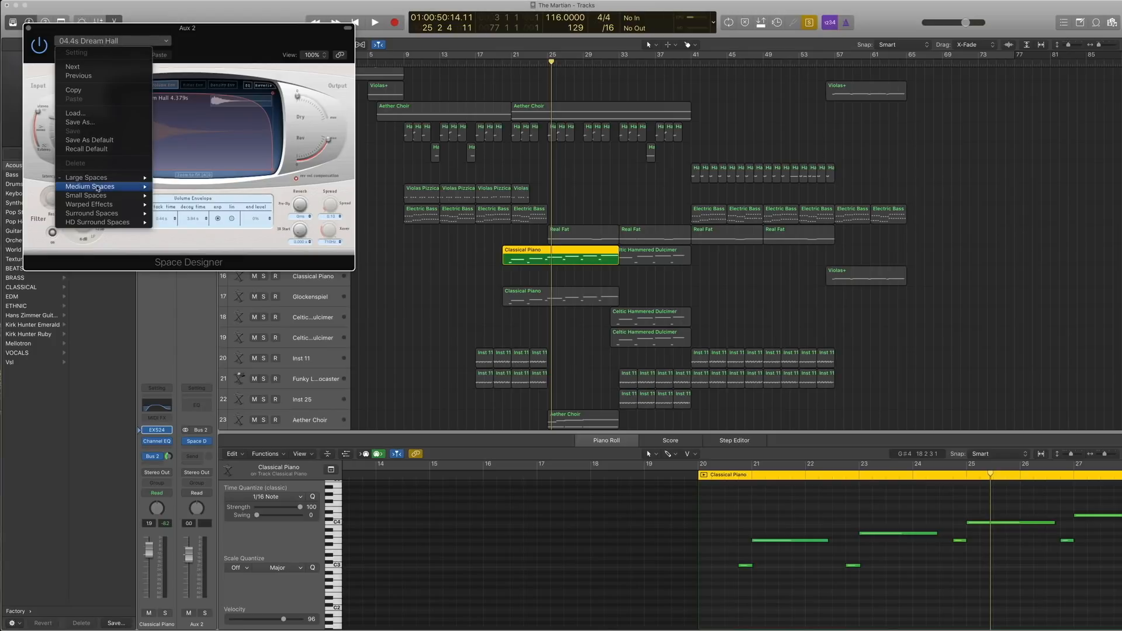
mouse_move(103, 177)
mouse_move(186, 189)
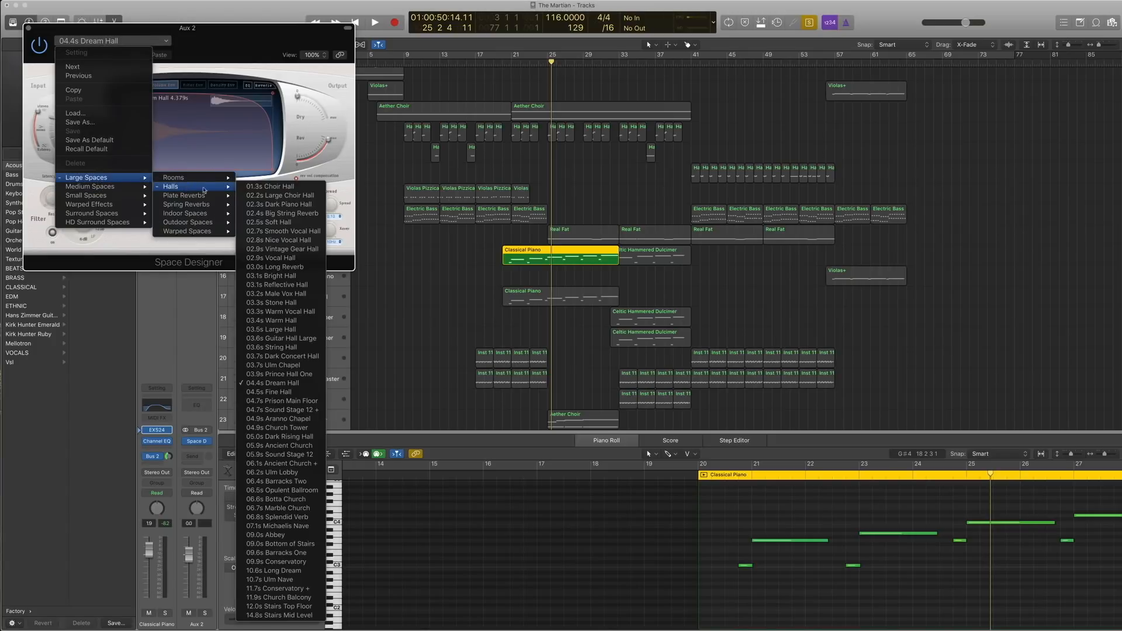
left_click(314, 153)
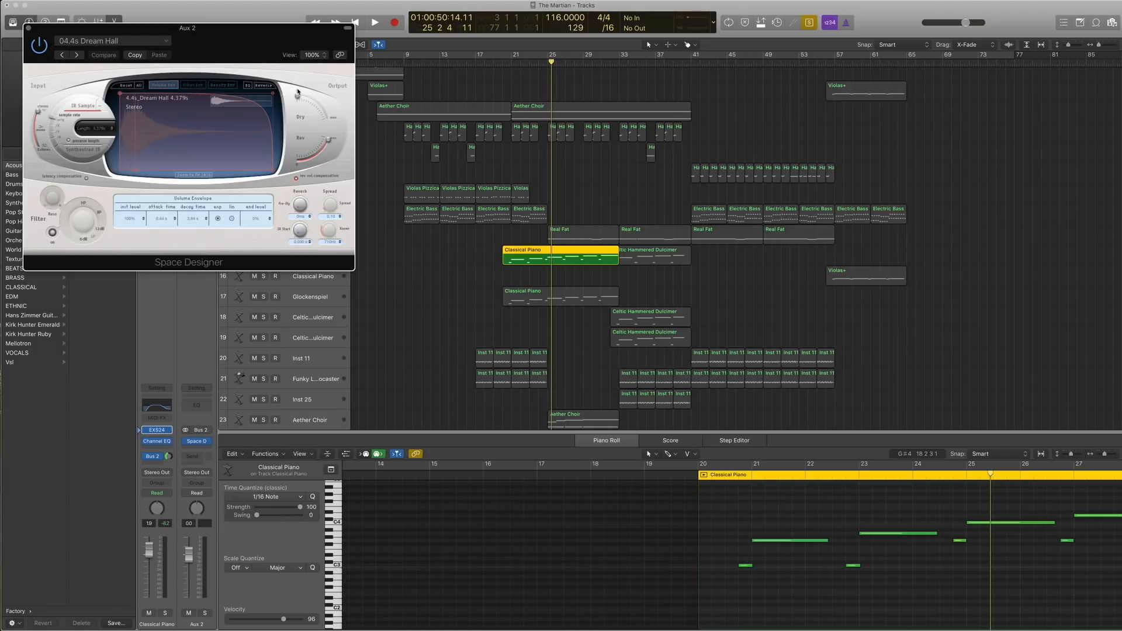
left_click(27, 28)
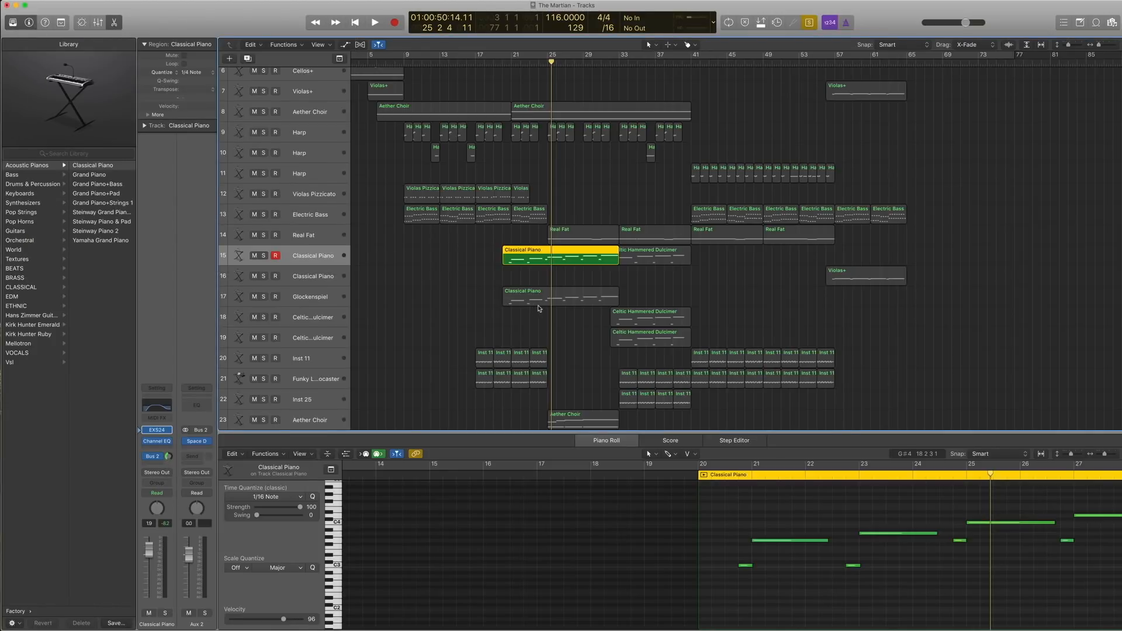
key("space")
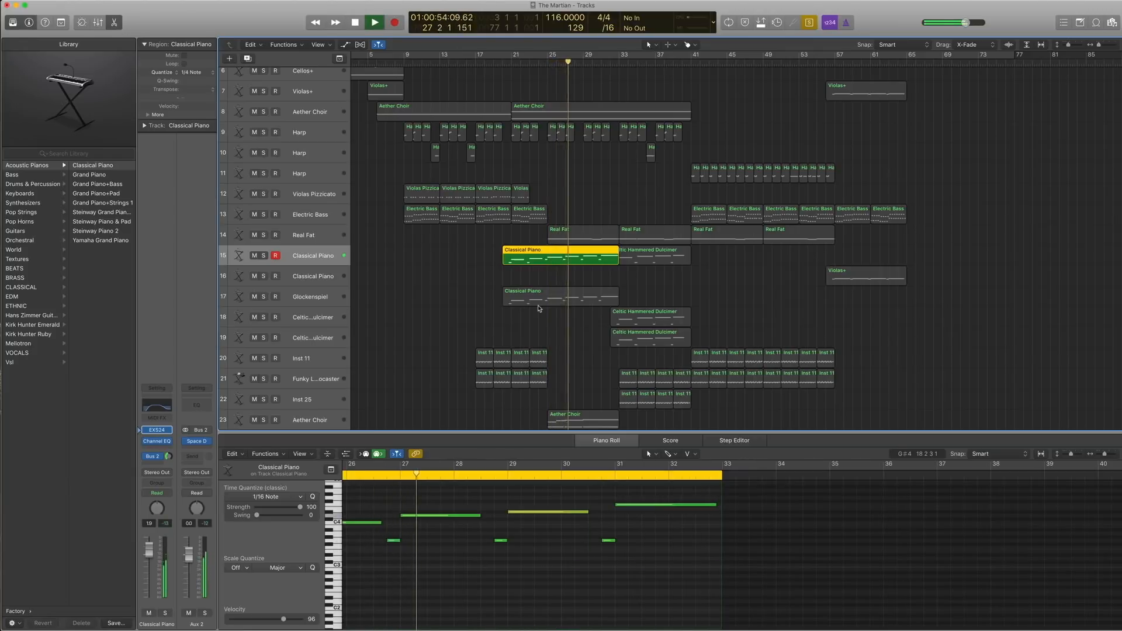
key("space")
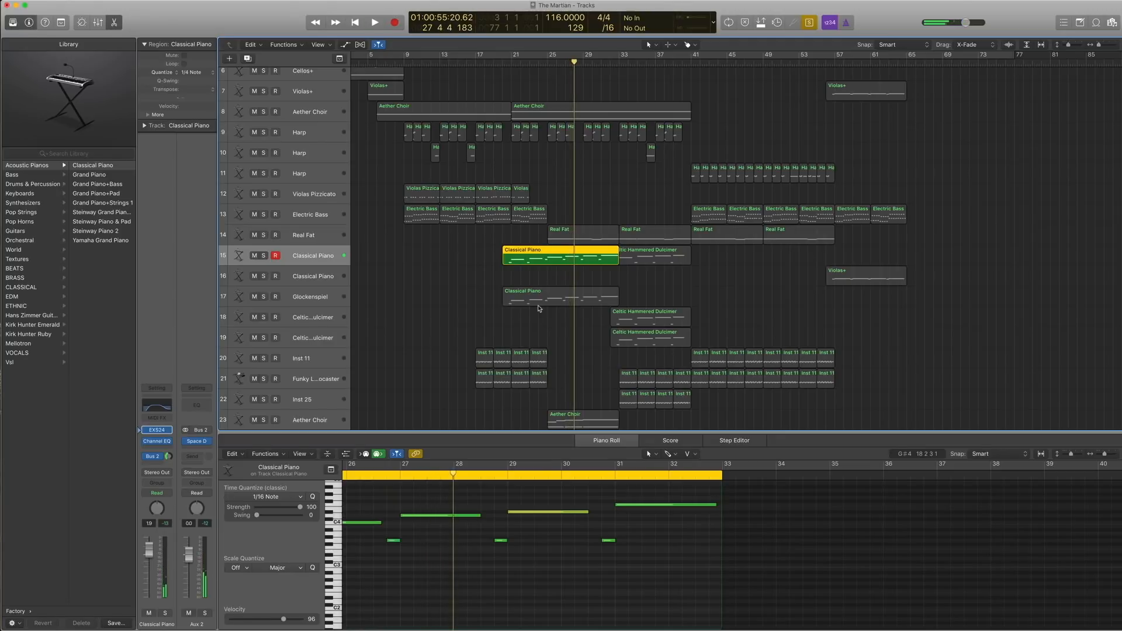
Select the Glockenspiel track and look up its EXS24 patch under Orchestral Tuned Percussion in the Library
left_click(314, 297)
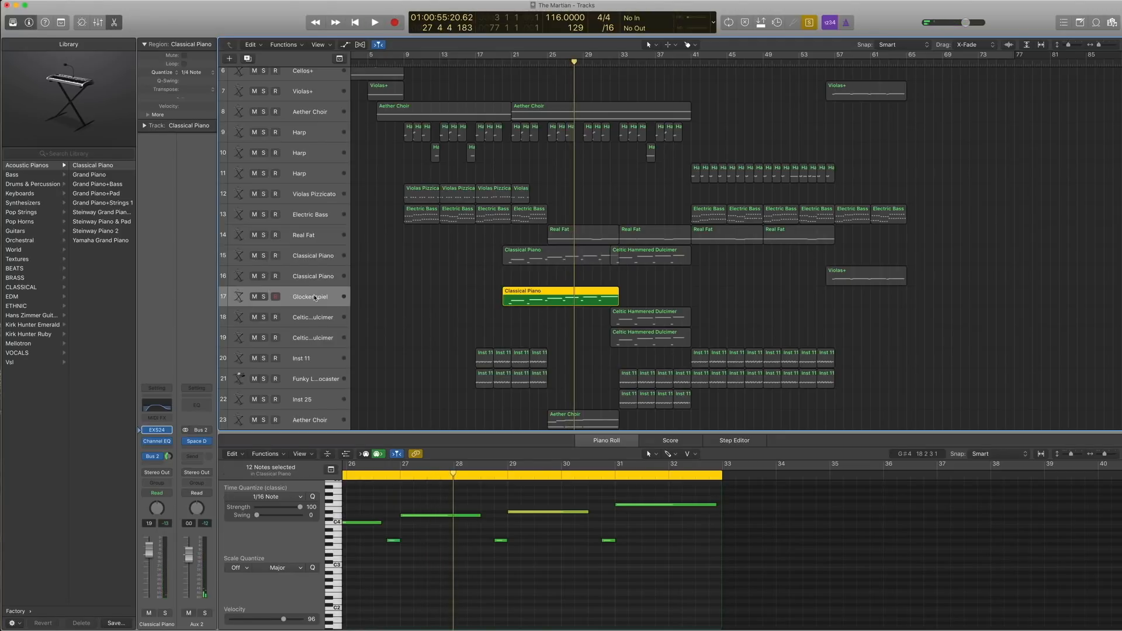
scroll(432, 294, "left", 1)
left_click(153, 429)
scroll(49, 229, "left", 5)
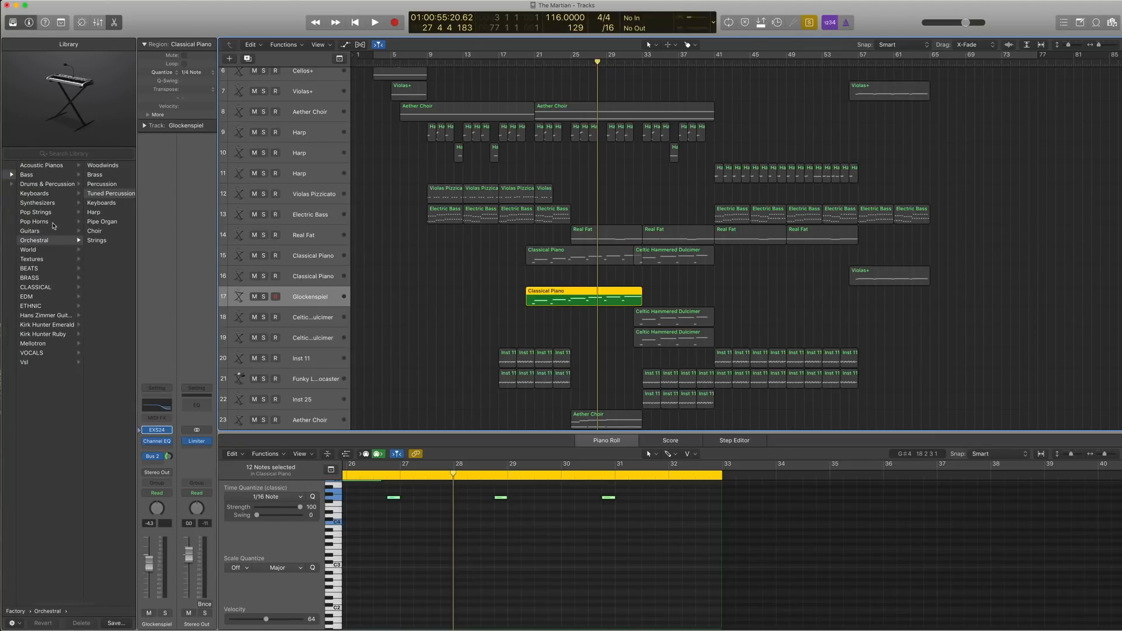
scroll(42, 237, "right", 5)
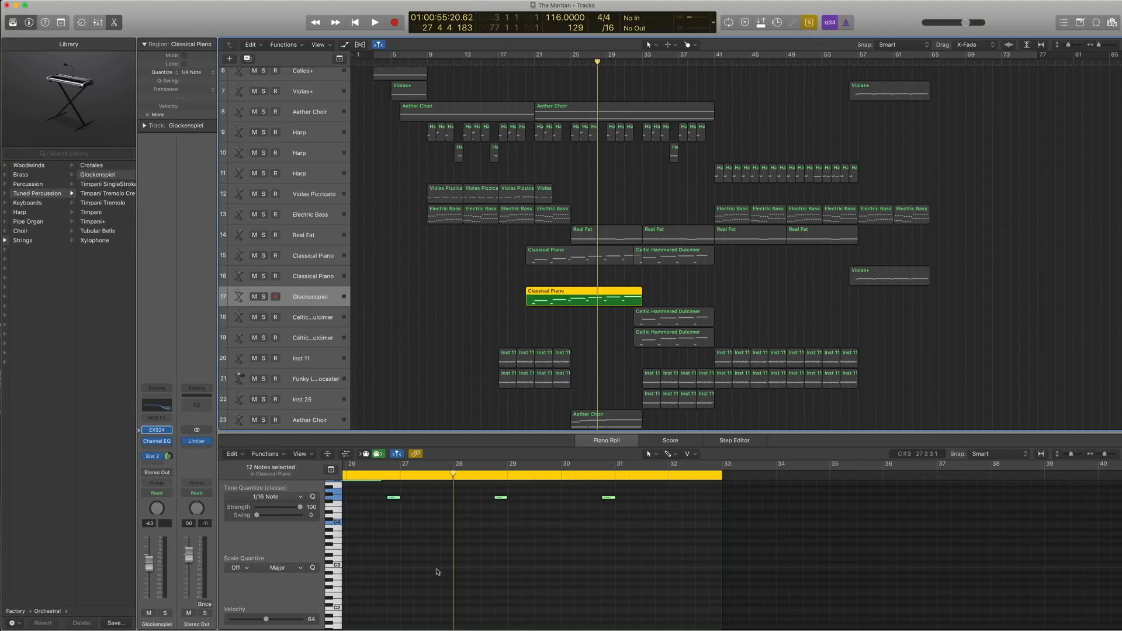
Examine the Glockenspiel track's Channel EQ curve and close the plug-in
scroll(439, 563, "left", 1)
left_click(156, 404)
left_click(156, 404)
left_click(155, 411)
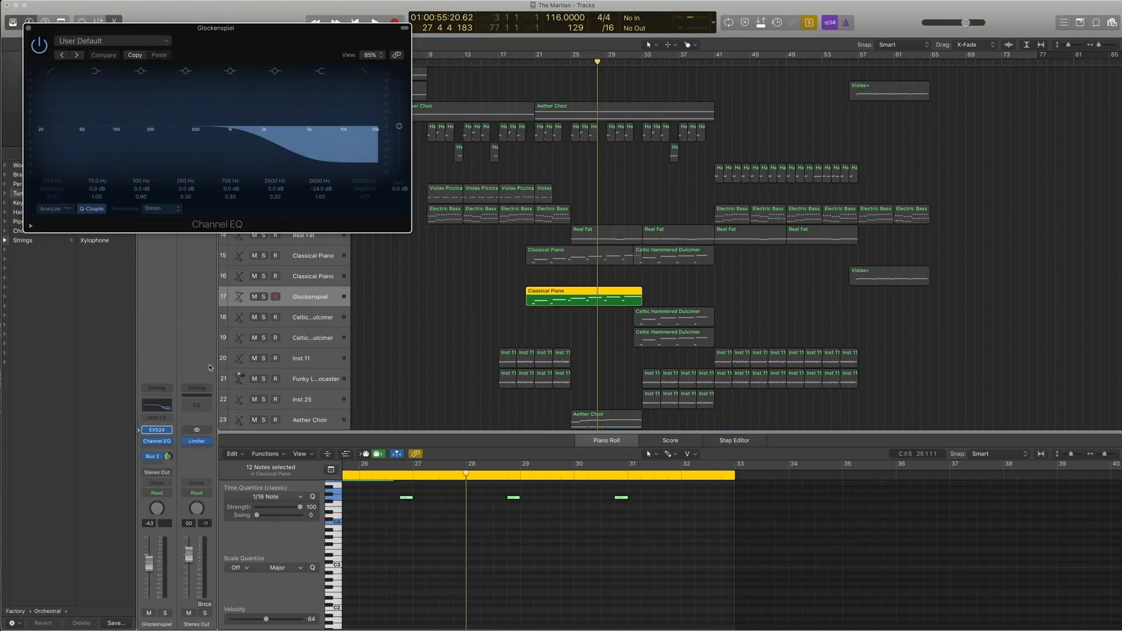
left_click(28, 28)
Add the first Classical Piano region on track 15 to the Glockenspiel selection and play both regions together soloed
left_click(558, 263, "shift")
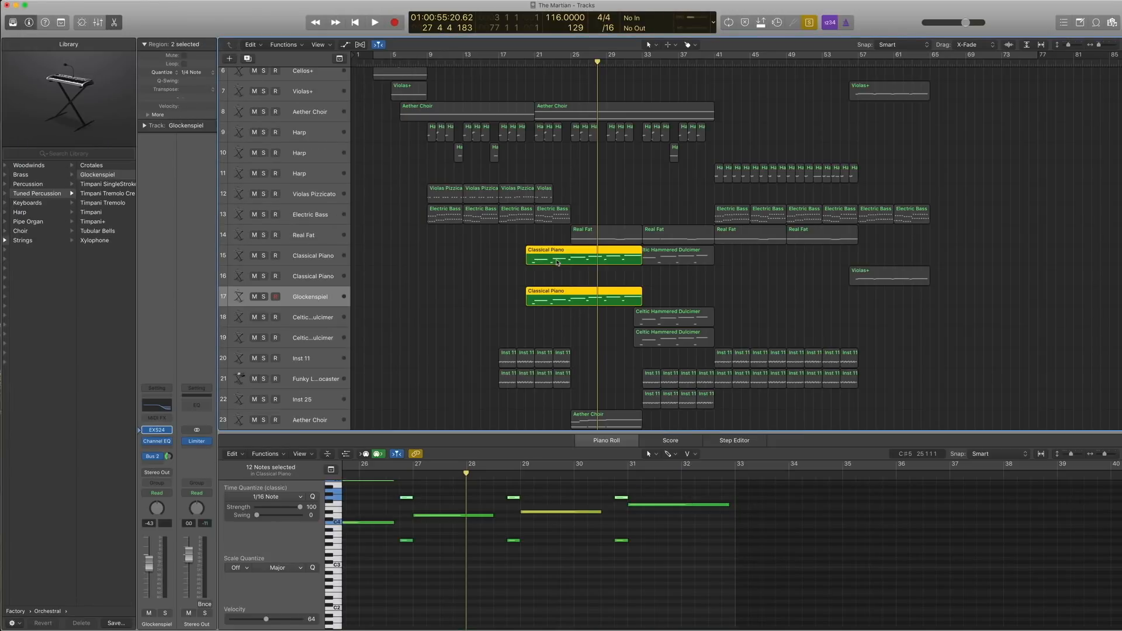
key("shift+Return")
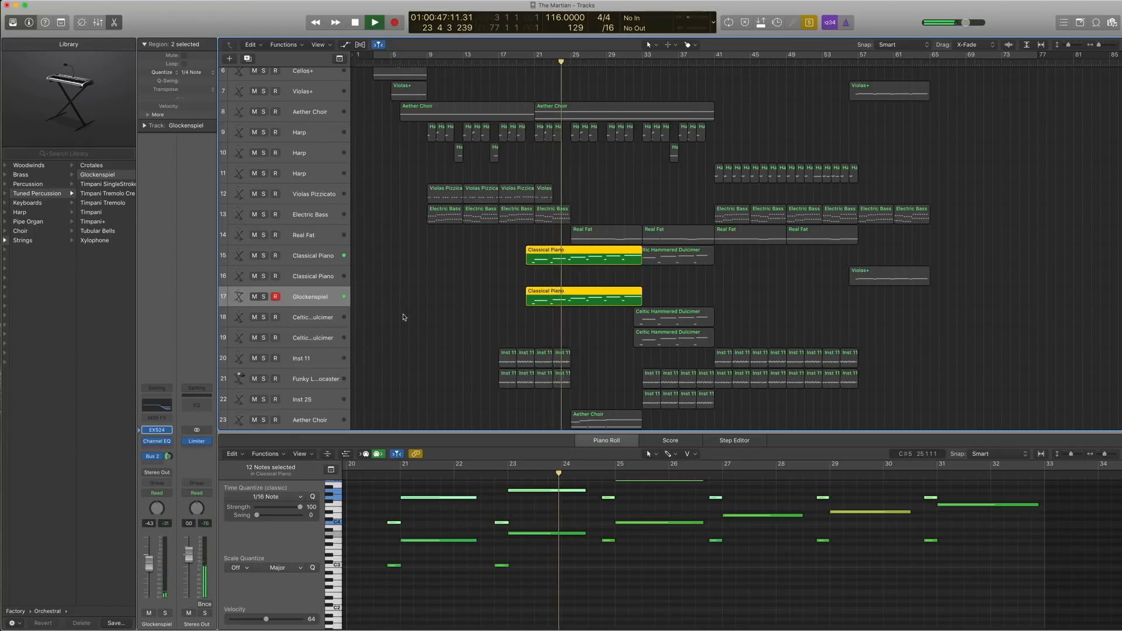
key("space")
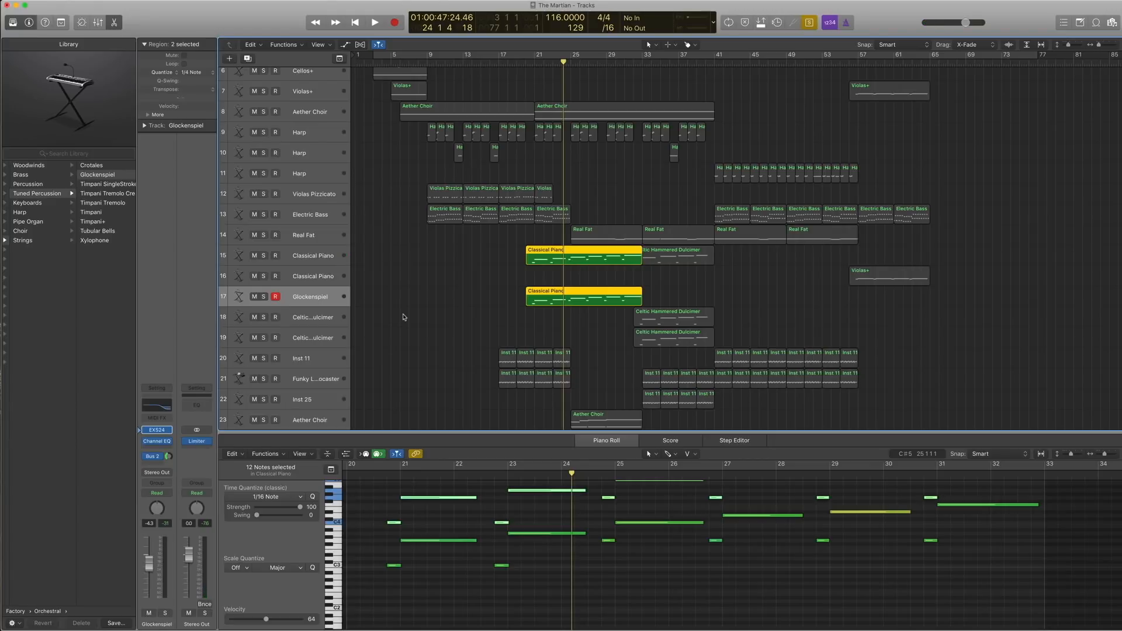
Turn solo off, move the playhead back four bars, and play the full arrangement up to bar 25
key("ctrl+s")
scroll(450, 305, "down", 2)
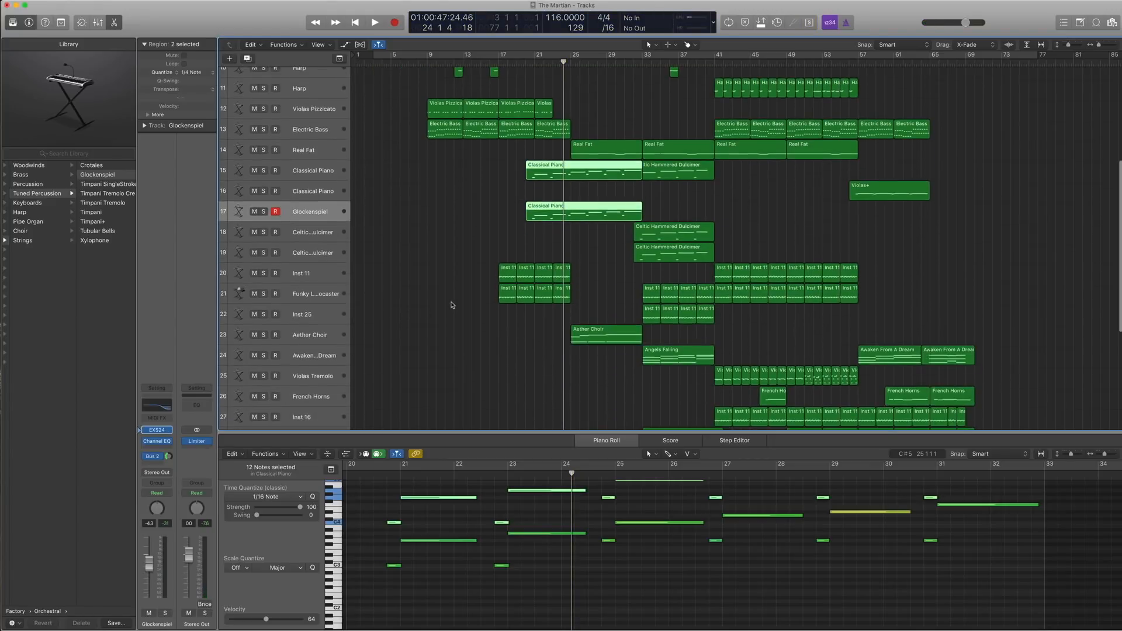
key("comma")
key("comma")
key("comma")
key("comma")
key("space")
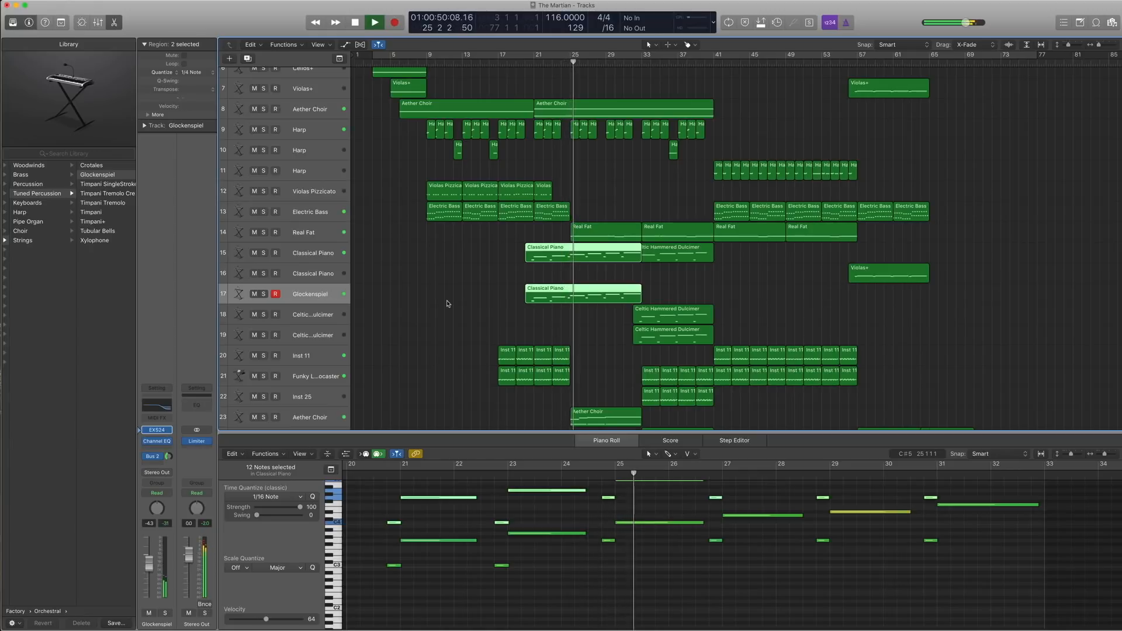
key("space")
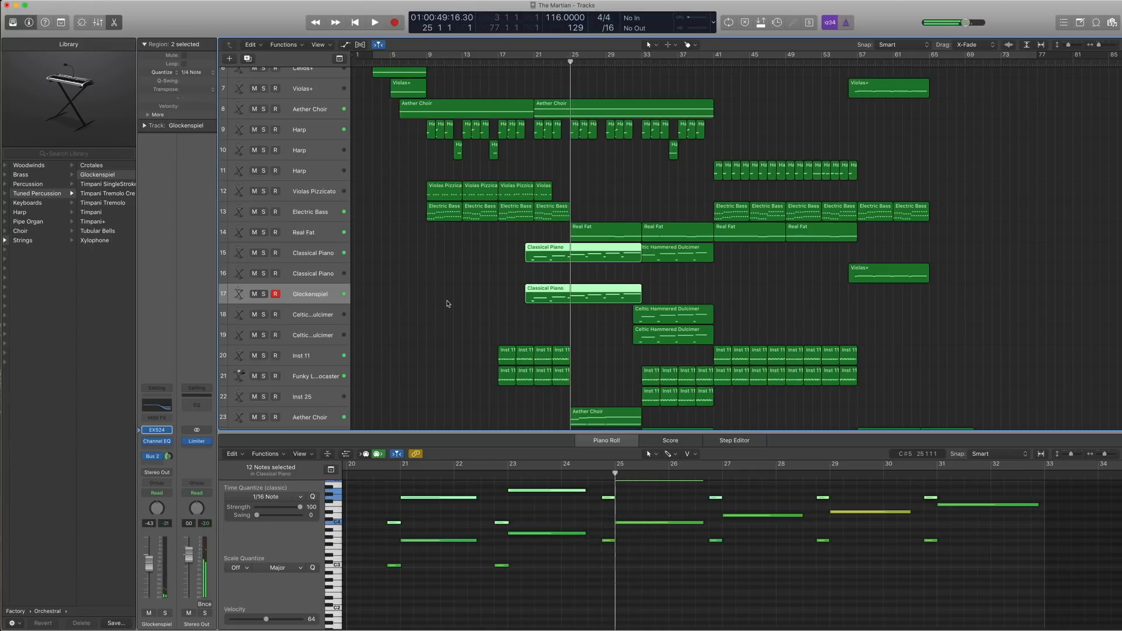
Select the Real Fat track, inspect its ES2 synthesizer and Synth Bass presets, and close the instrument
left_click(301, 231)
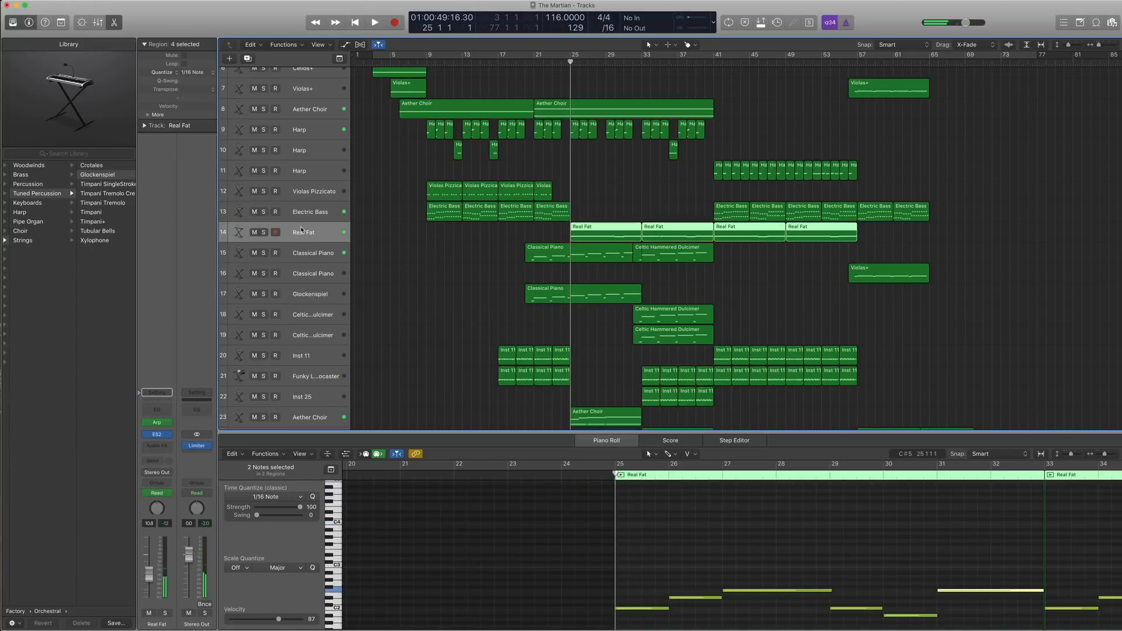
left_click(159, 436)
left_click(119, 42)
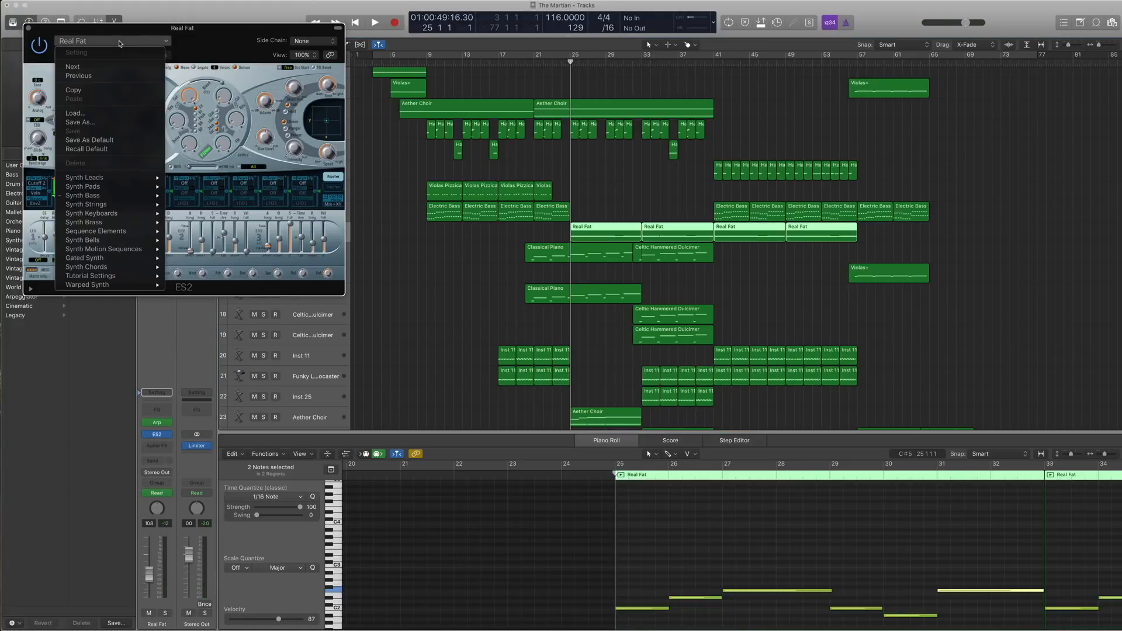
mouse_move(114, 196)
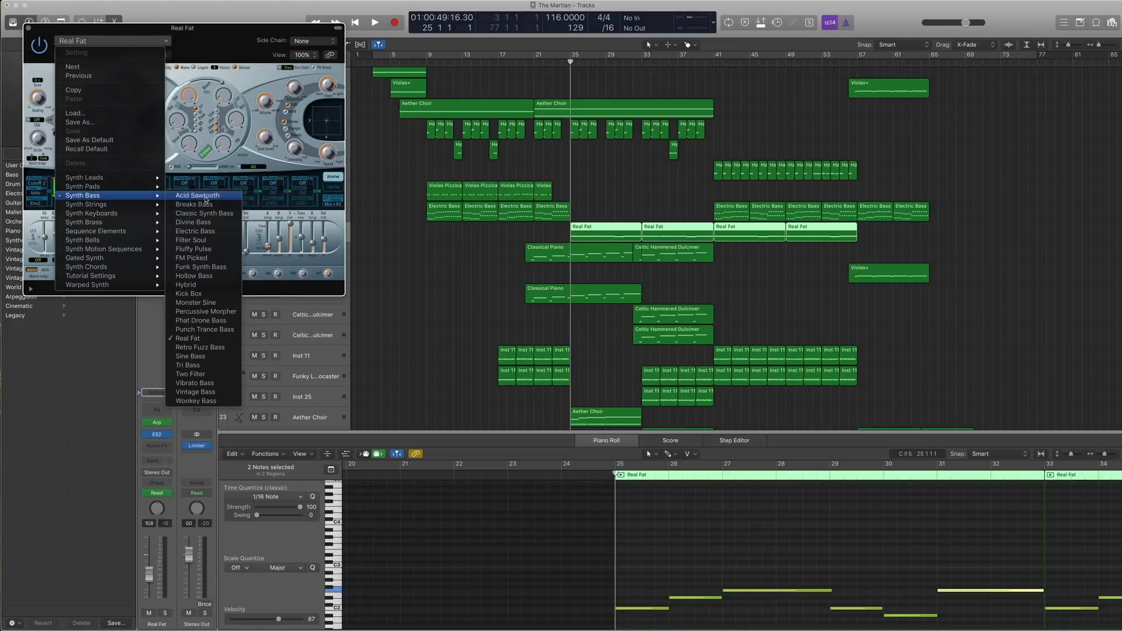
left_click(152, 28)
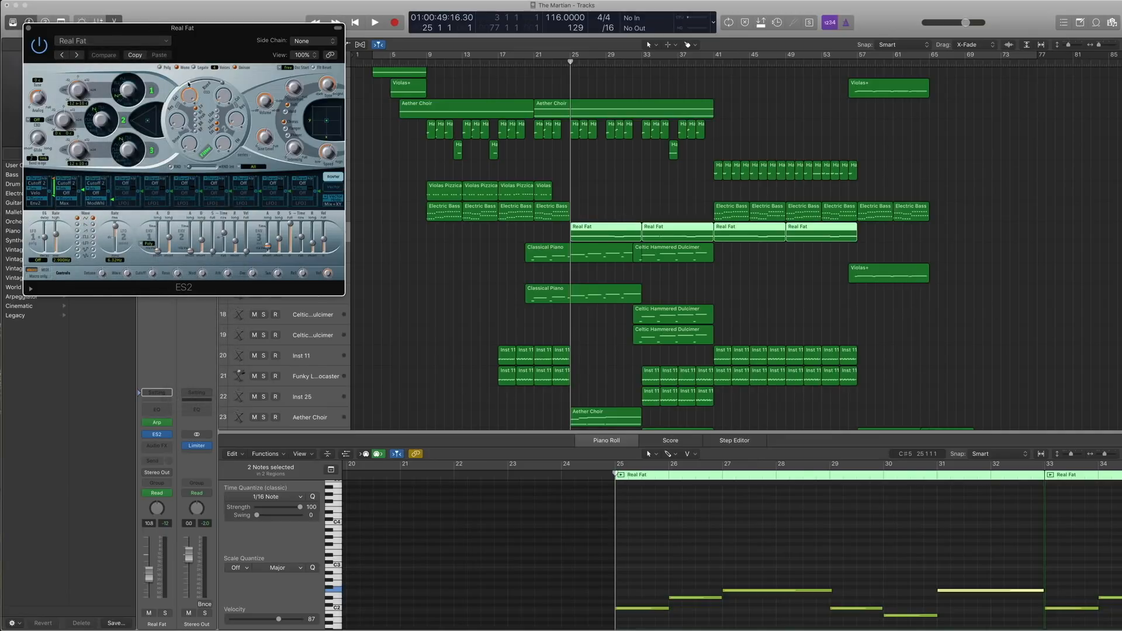
left_click(28, 28)
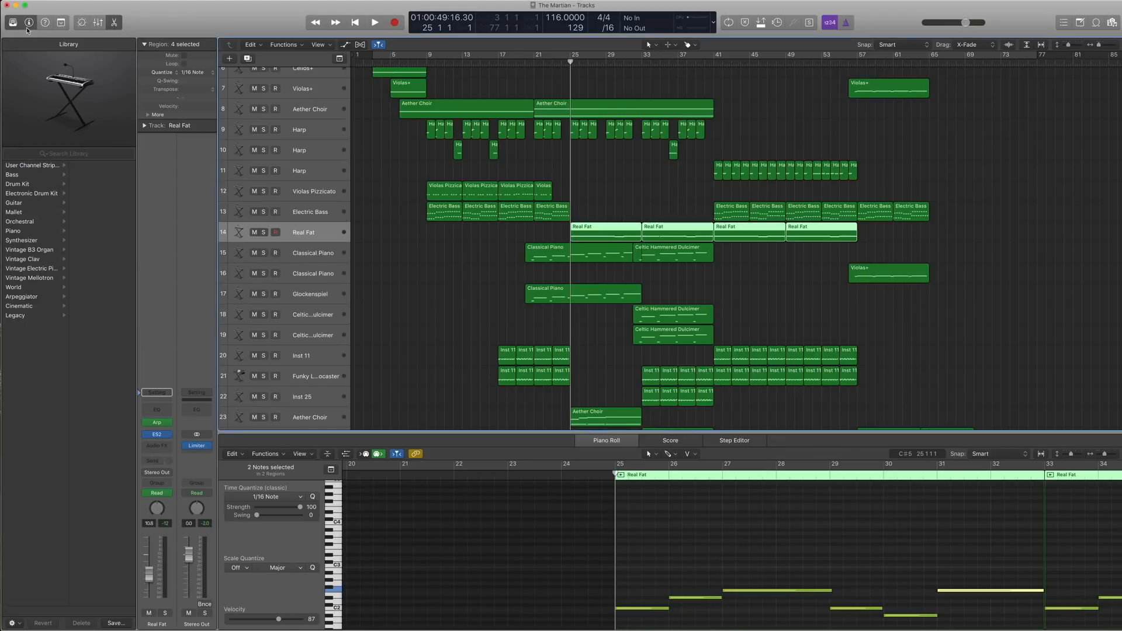
Inspect the Real Fat track's Arpeggiator settings, close the plug-in, and view the region's notes in the Piano Roll
left_click(156, 424)
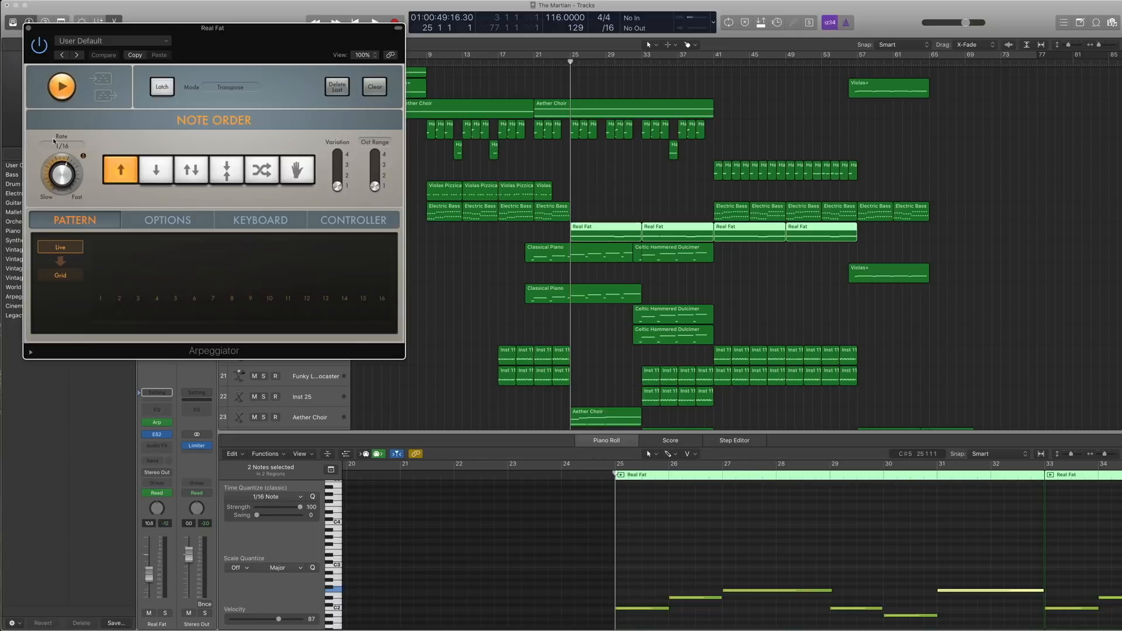
left_click(29, 29)
scroll(702, 577, "down", 2)
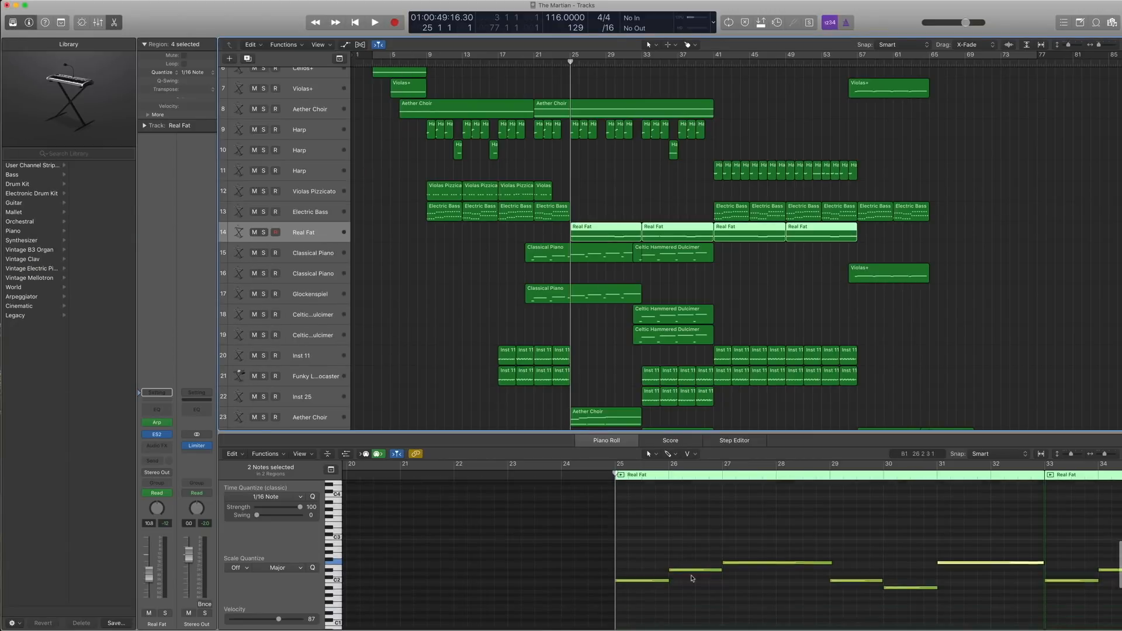
Play the Real Fat regions soloed from bar 25, check the track's volume automation, and turn solo off
scroll(701, 577, "right", 5)
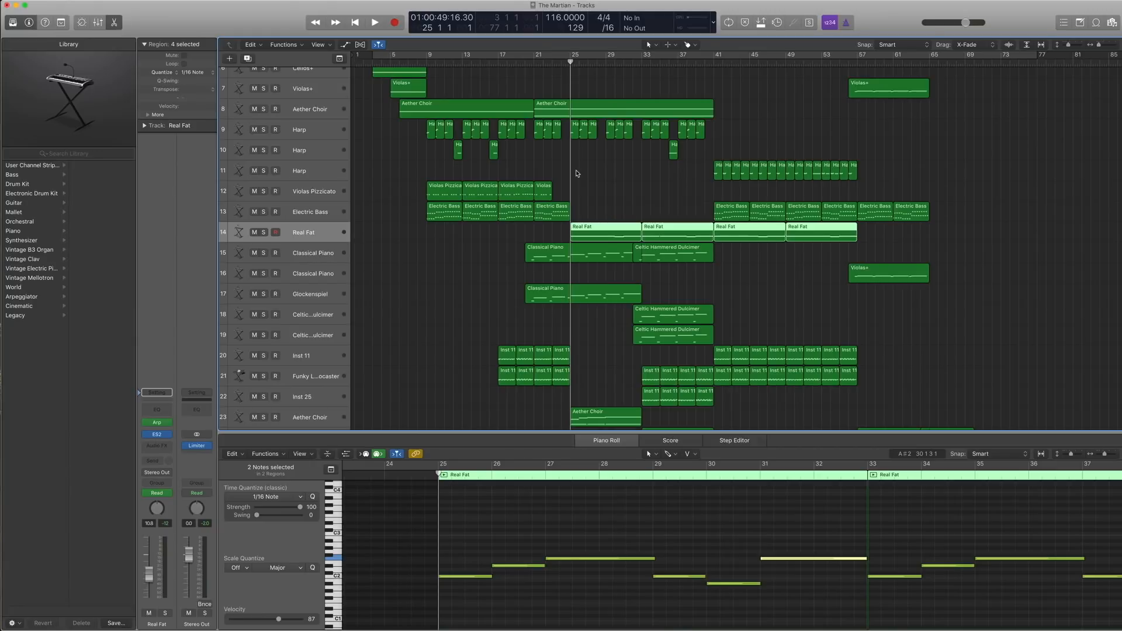
key("ctrl+s")
key("space")
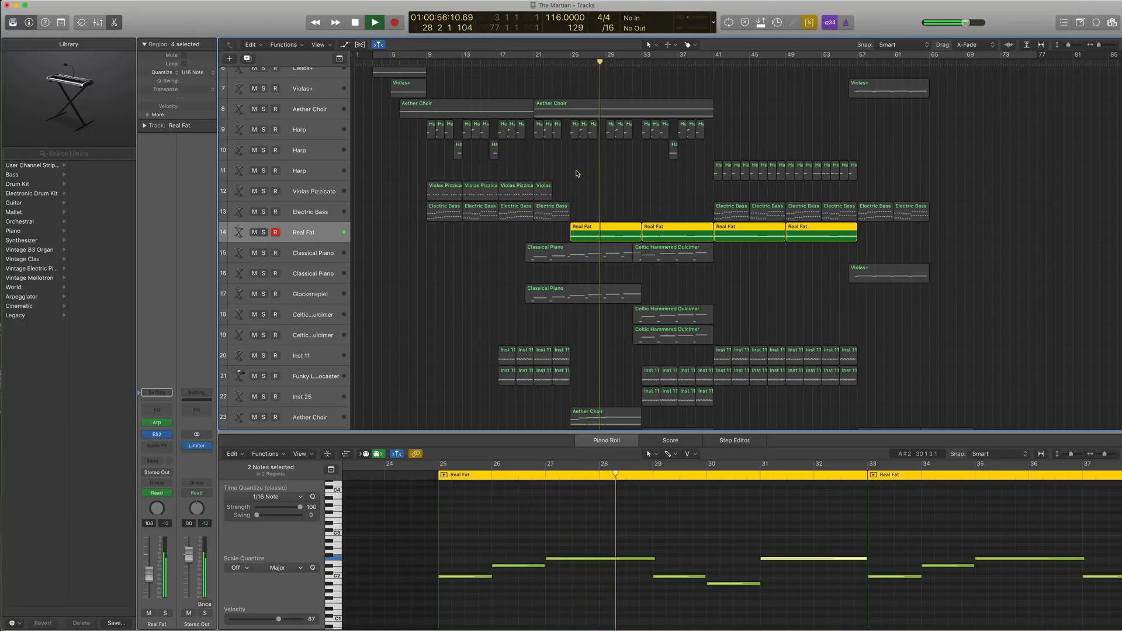
key("space")
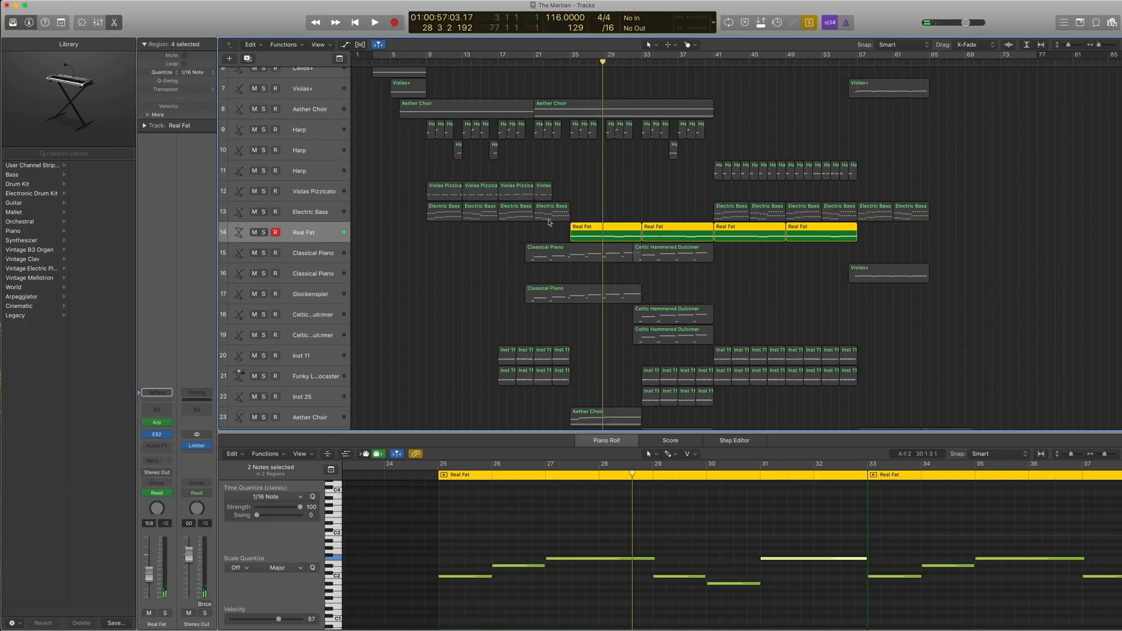
key("a")
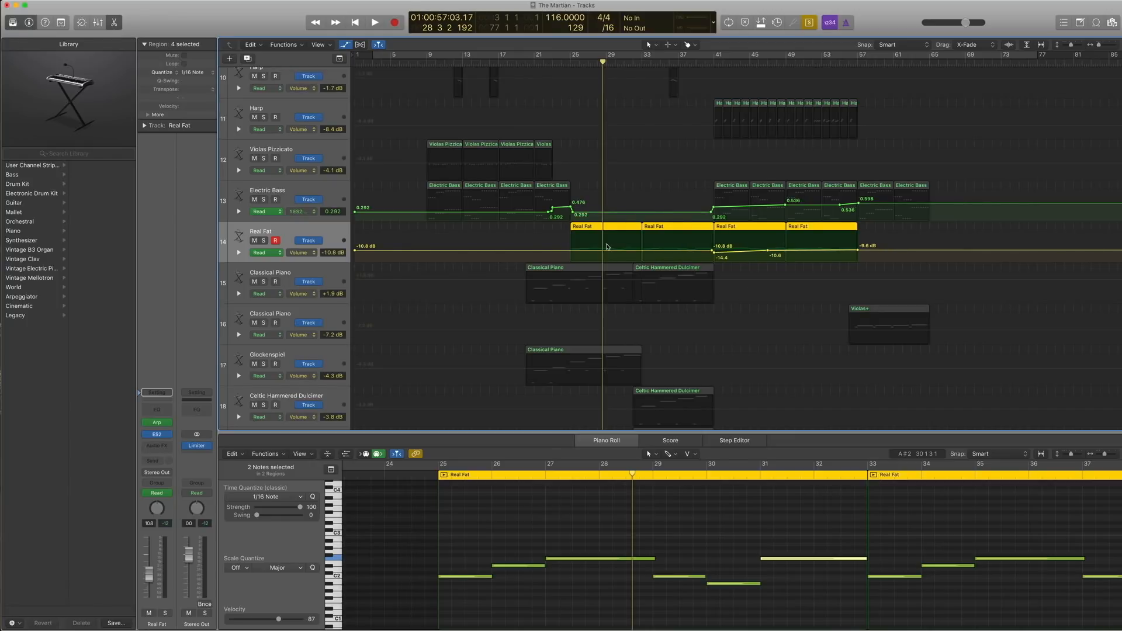
key("a")
Select the Aether Choir track 23, inspect its Alchemy instrument and preset, and close the plug-in
scroll(592, 265, "down", 4)
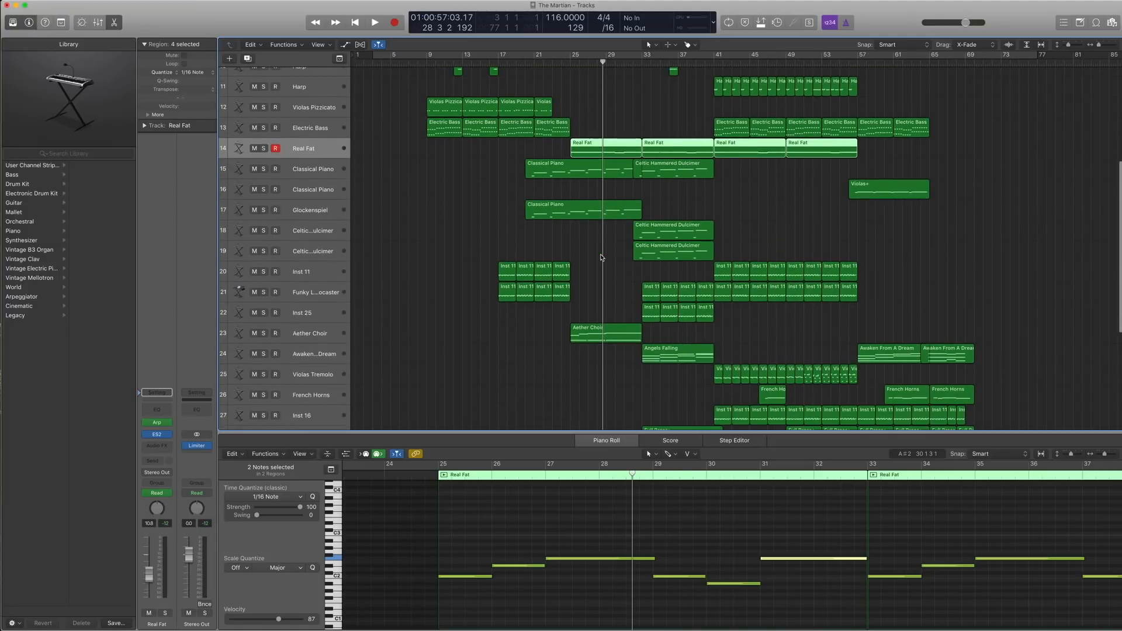
left_click(314, 334)
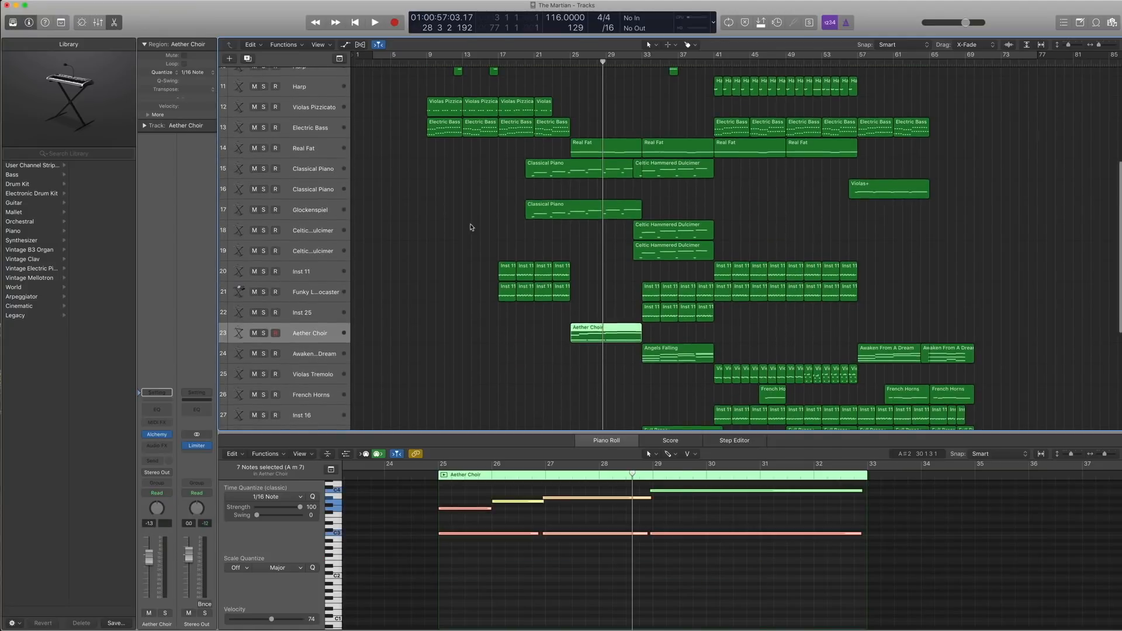
scroll(330, 131, "up", 7)
scroll(331, 131, "up", 2)
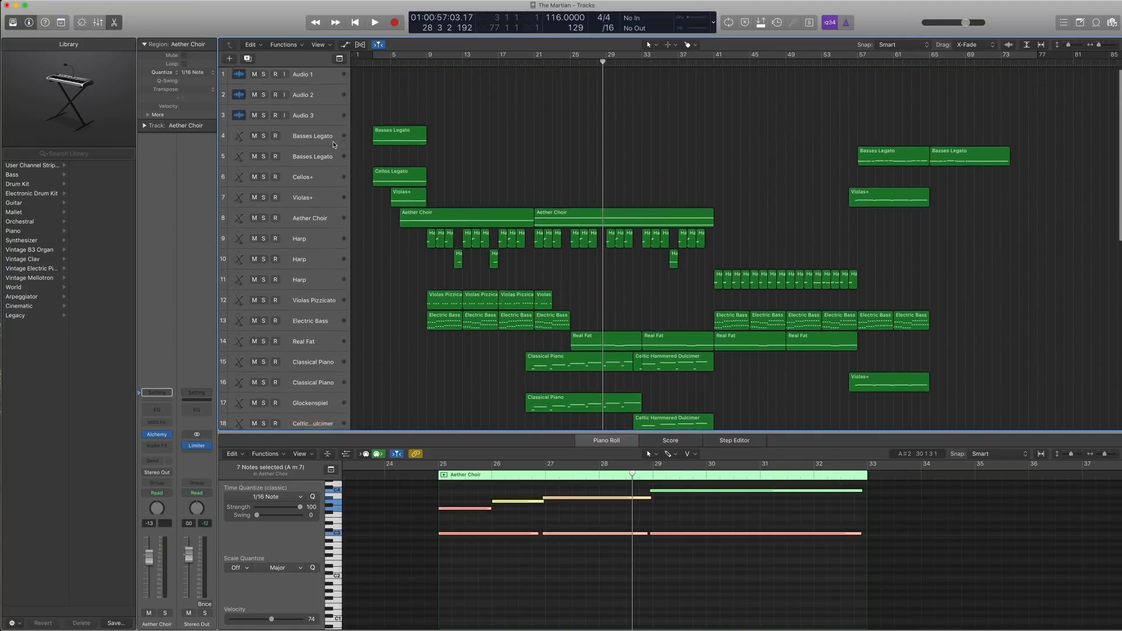
scroll(504, 203, "down", 15)
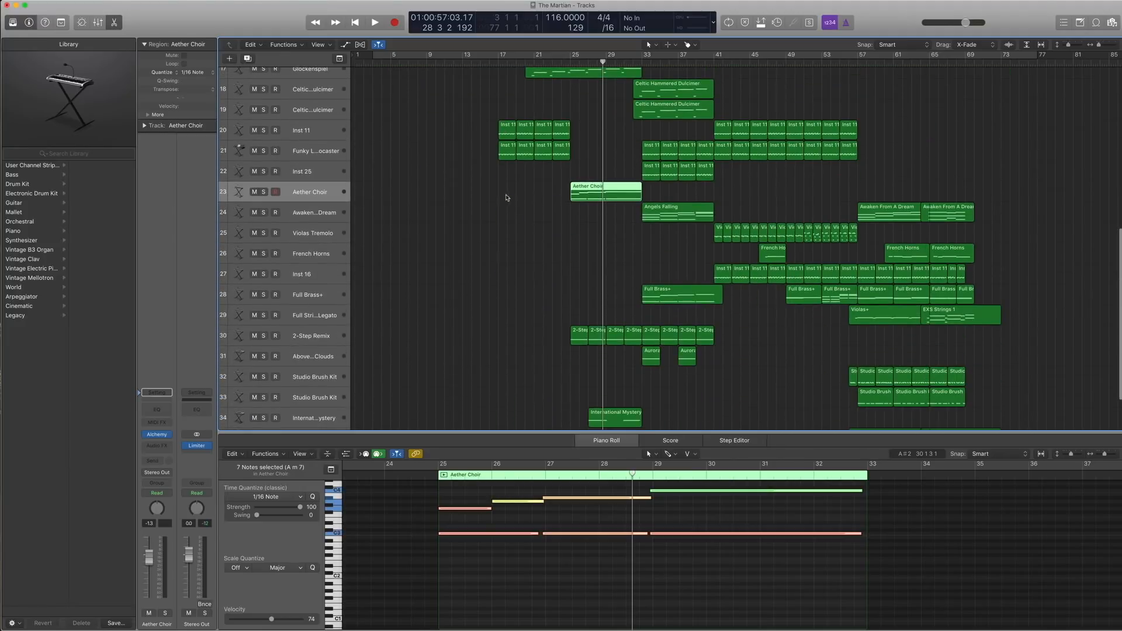
mouse_move(157, 438)
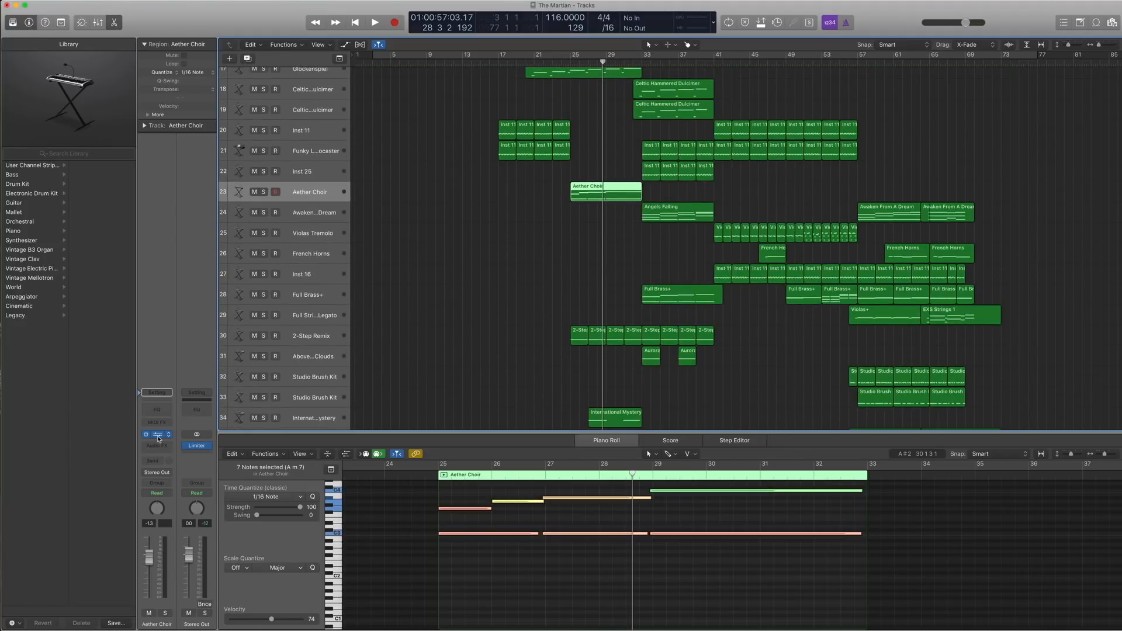
left_click(158, 436)
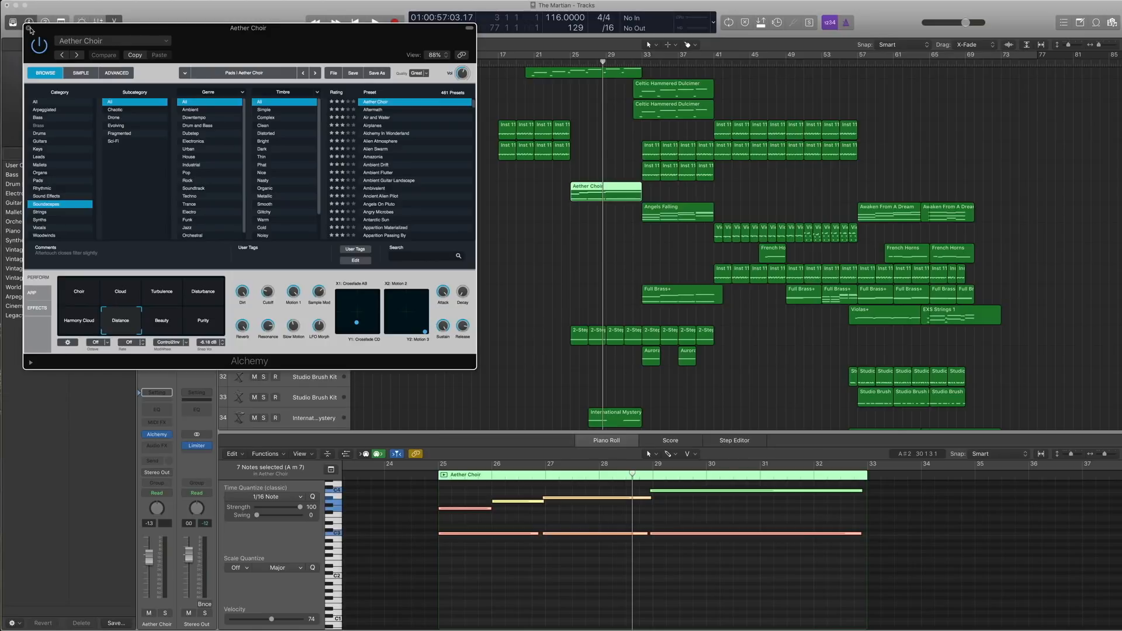
left_click(28, 28)
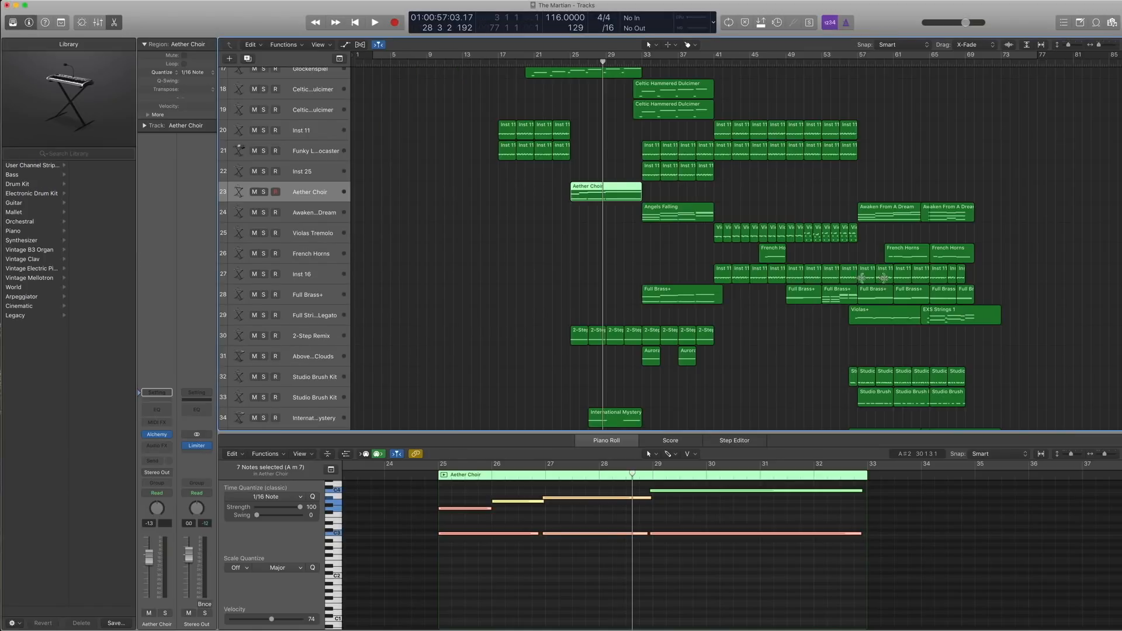
Move the playhead back to the start of track 23's Aether Choir region, play the region soloed, and turn solo off
key("comma")
key("comma")
key("comma")
key("comma")
key("ctrl+s")
key("space")
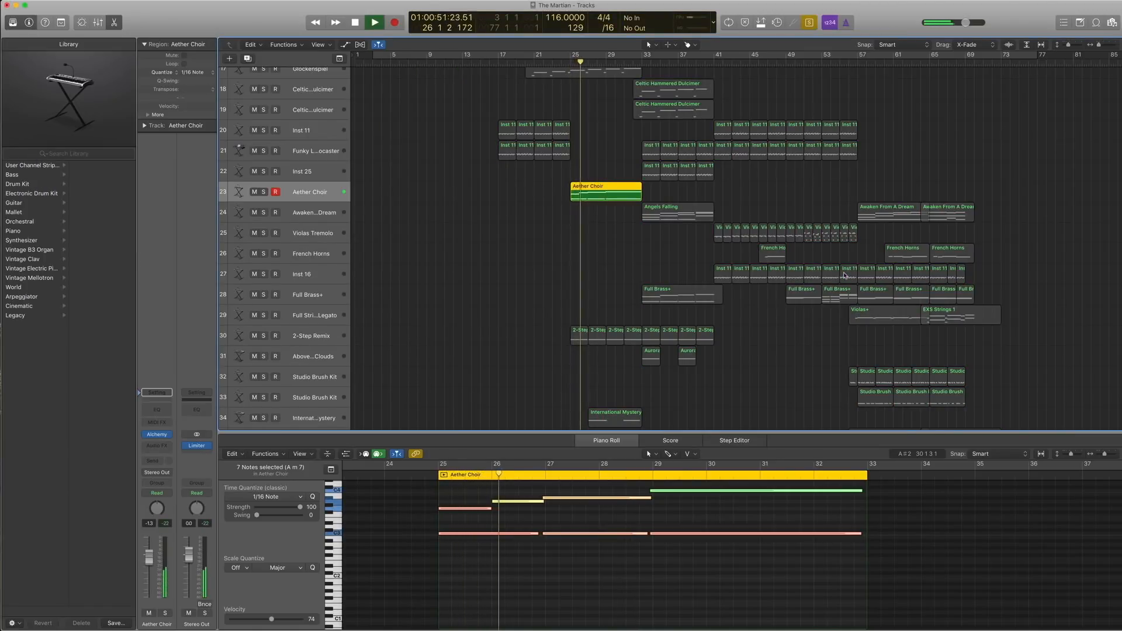
key("space")
key("ctrl+s")
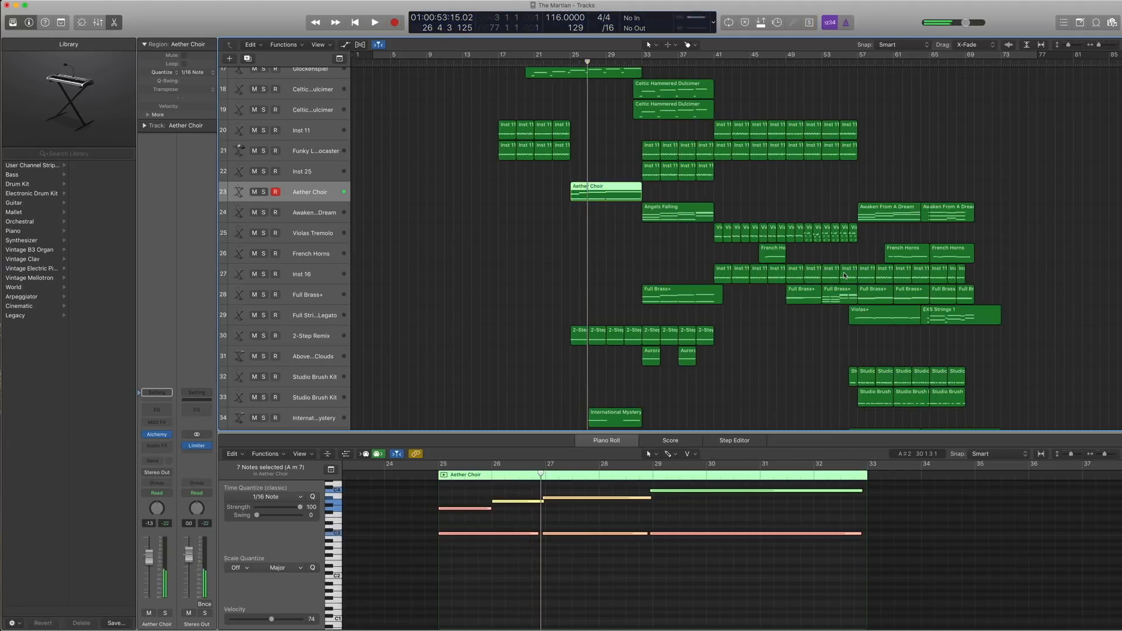
Compare the second Aether Choir region on track 8 with the Aether Choir region on track 23
left_click(568, 265)
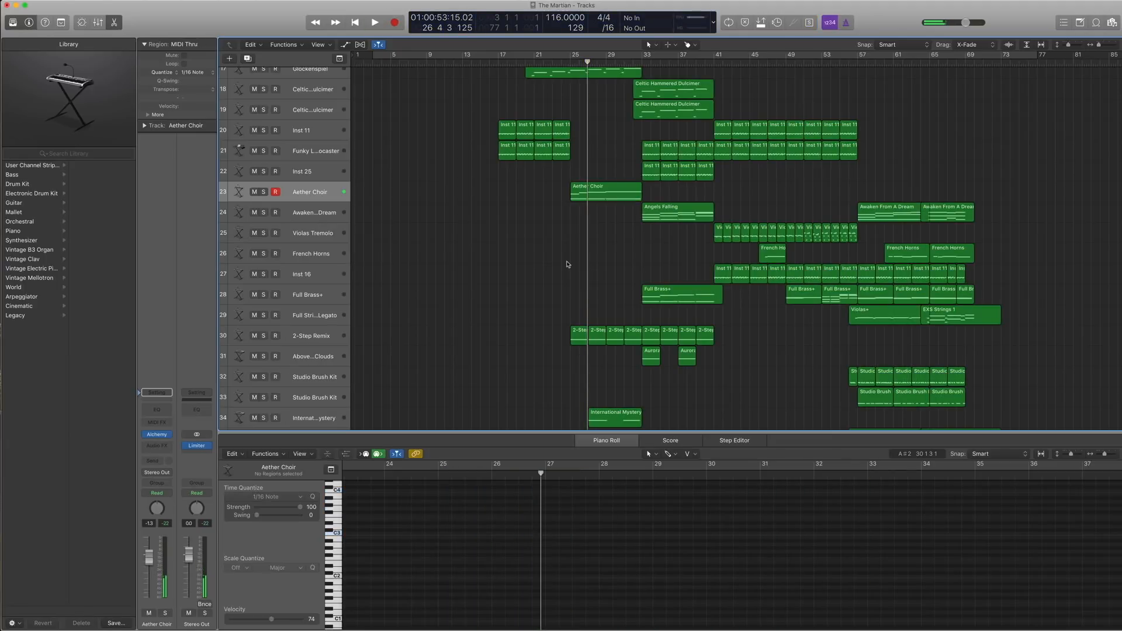
scroll(579, 269, "up", 10)
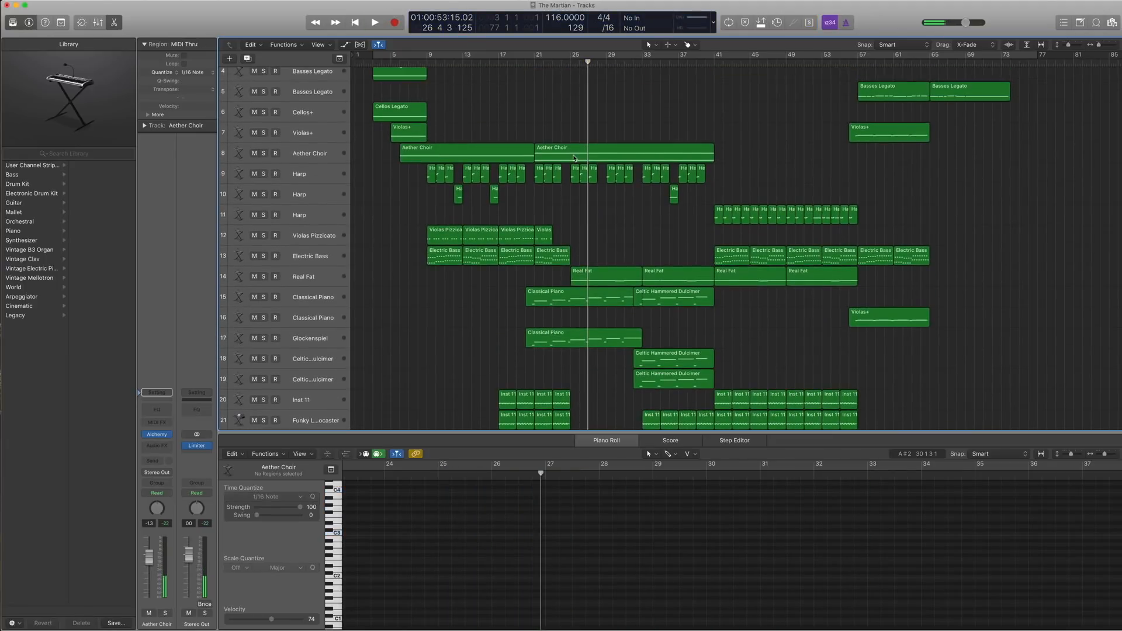
left_click(574, 158)
scroll(575, 158, "down", 10)
left_click(617, 226)
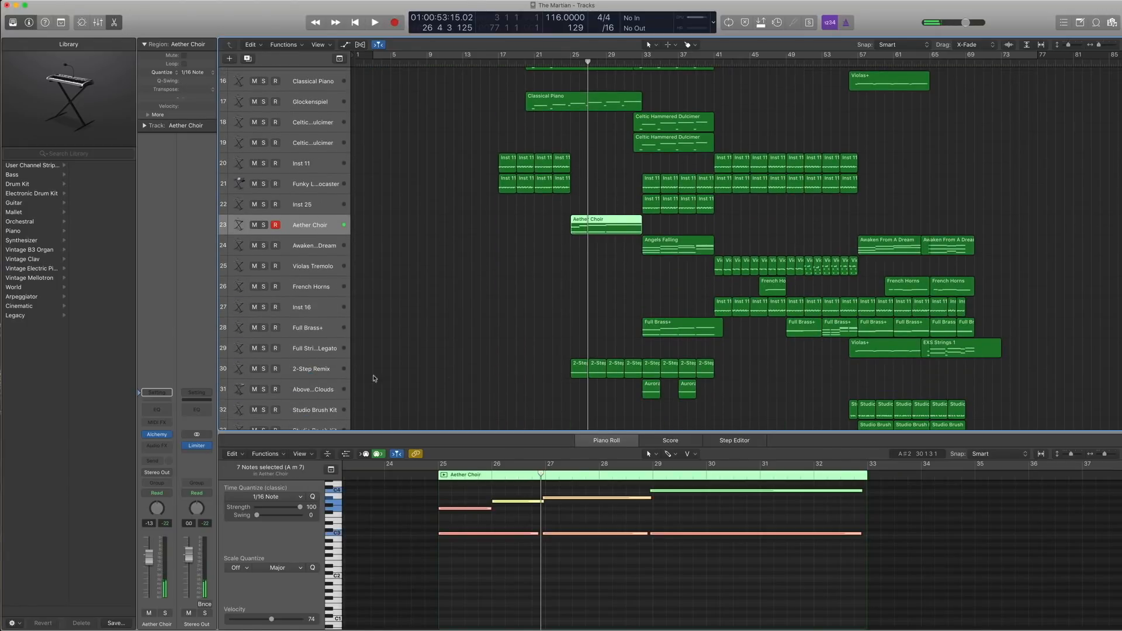
Select the 2-Step Remix track, move the playhead back two bars, play its regions soloed, and check the volume automation
left_click(315, 370)
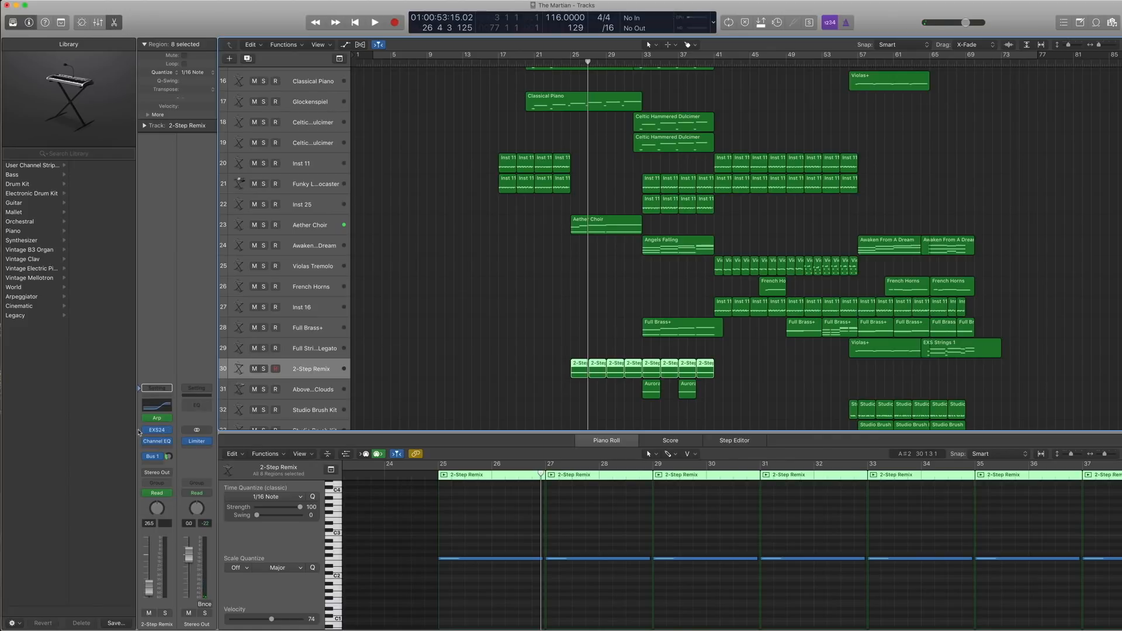
scroll(540, 333, "down", 3)
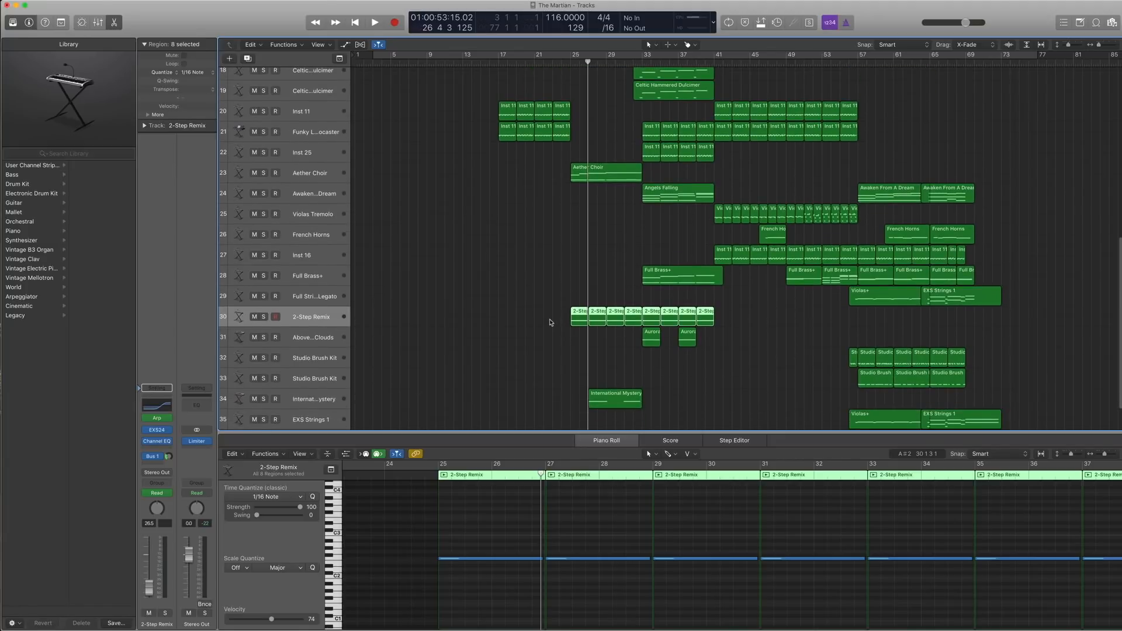
key("comma")
key("comma")
key("ctrl+s")
key("space")
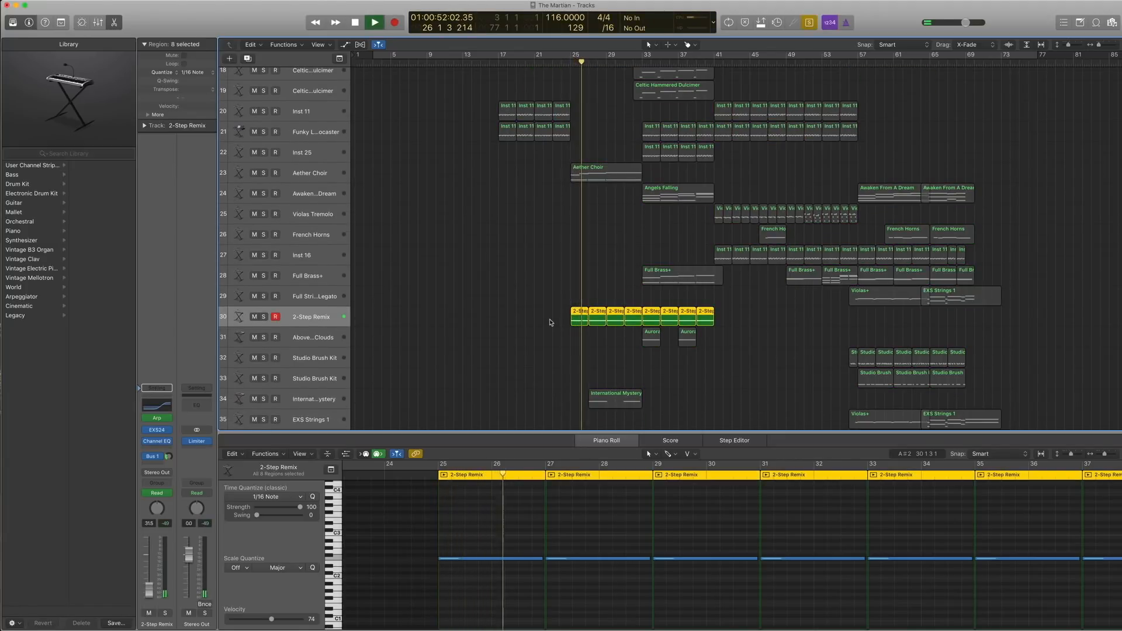
key("a")
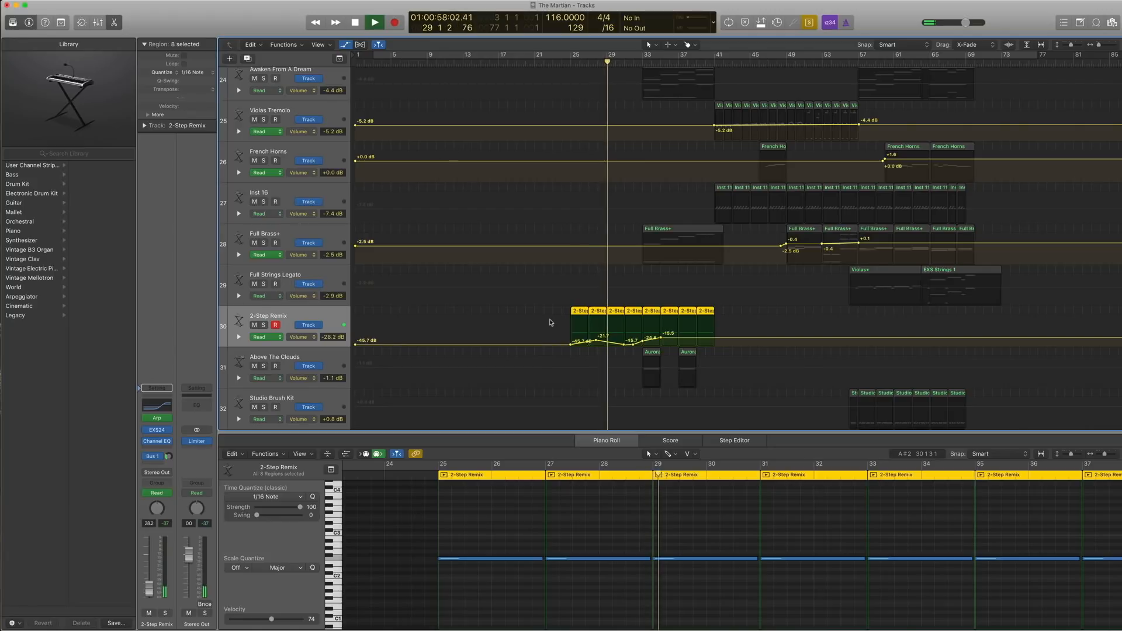
key("space")
key("a")
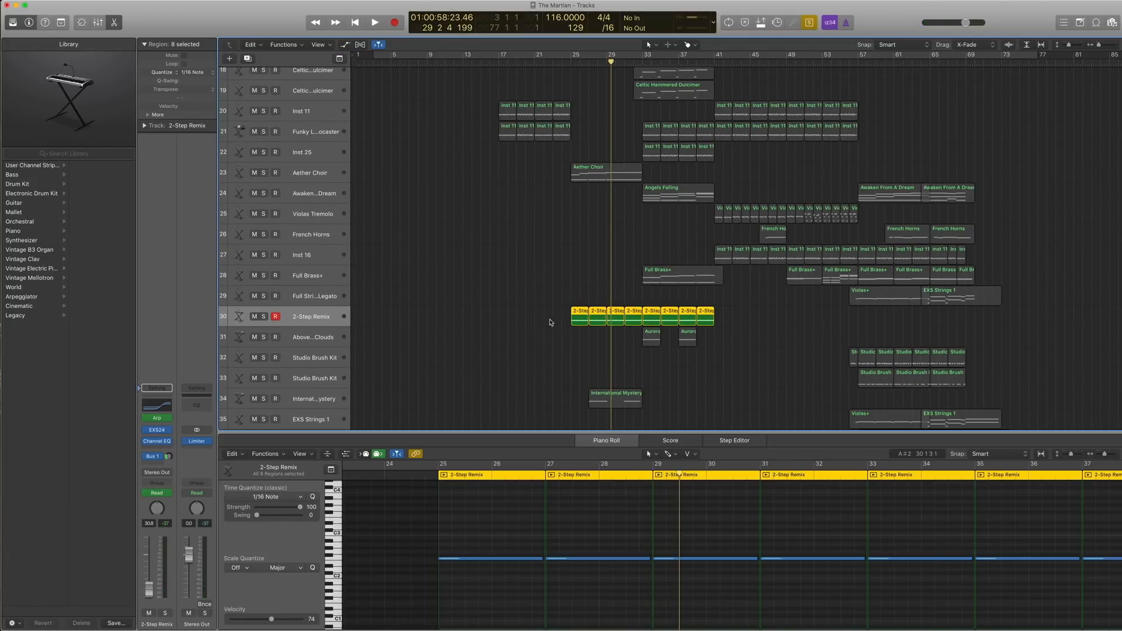
Inspect the 2-Step Remix track's Arpeggiator and EXS24 sampler, closing each plug-in
left_click(158, 419)
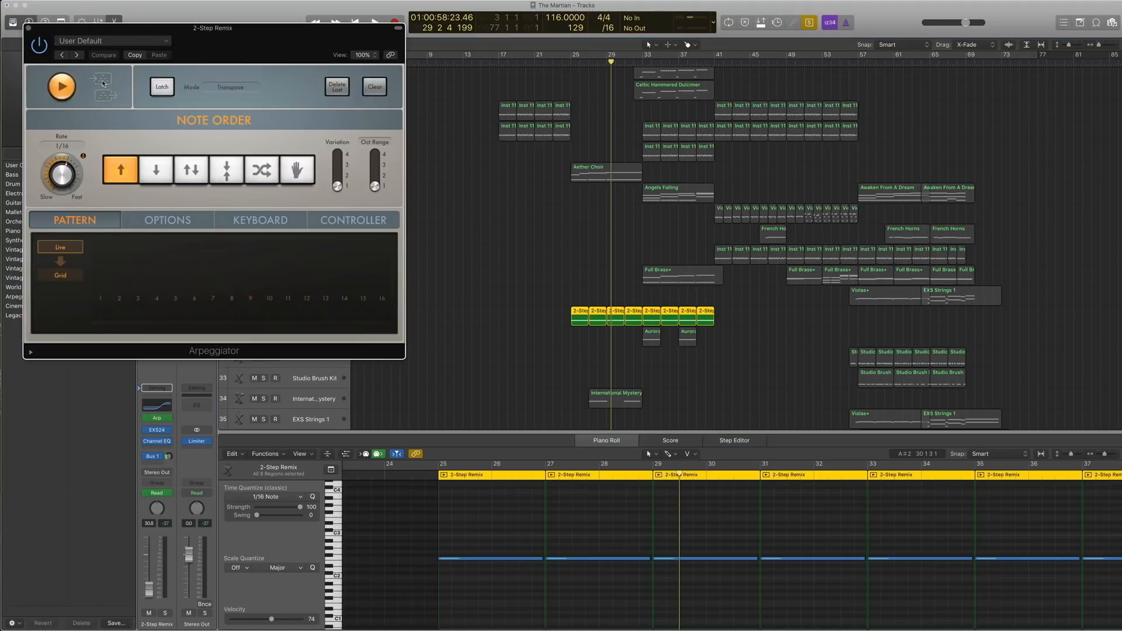
left_click(27, 27)
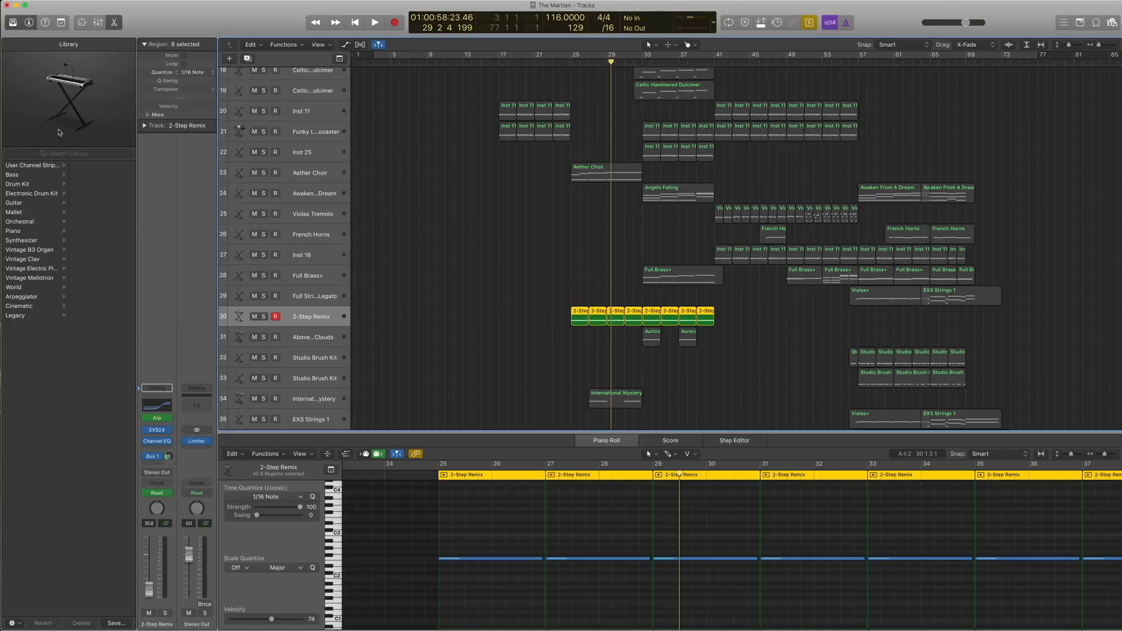
left_click(155, 432)
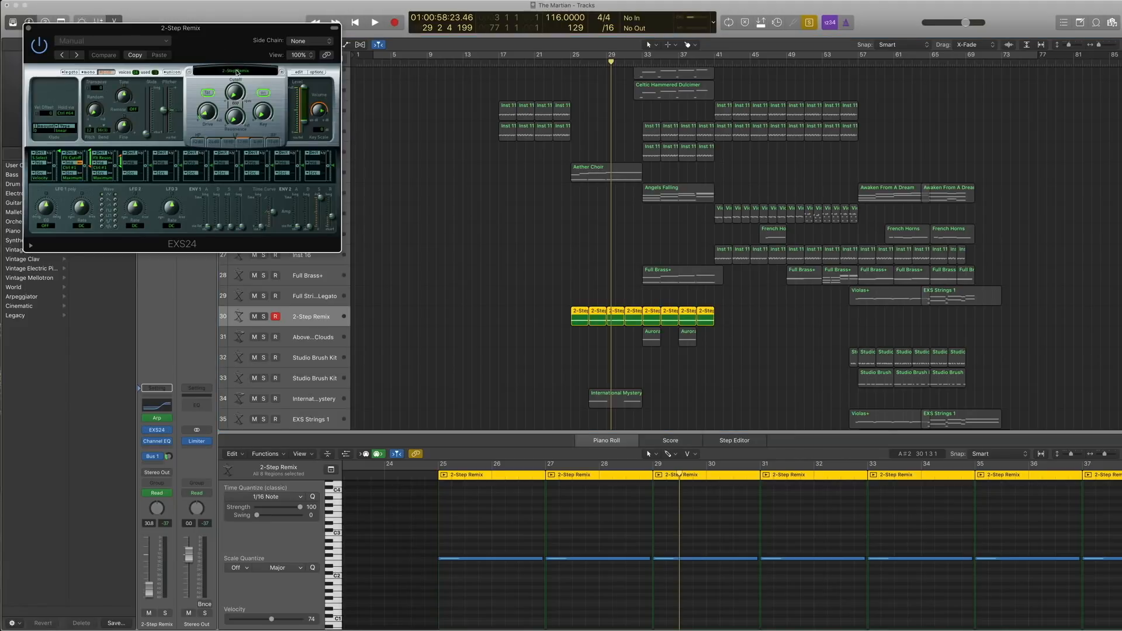
left_click(27, 28)
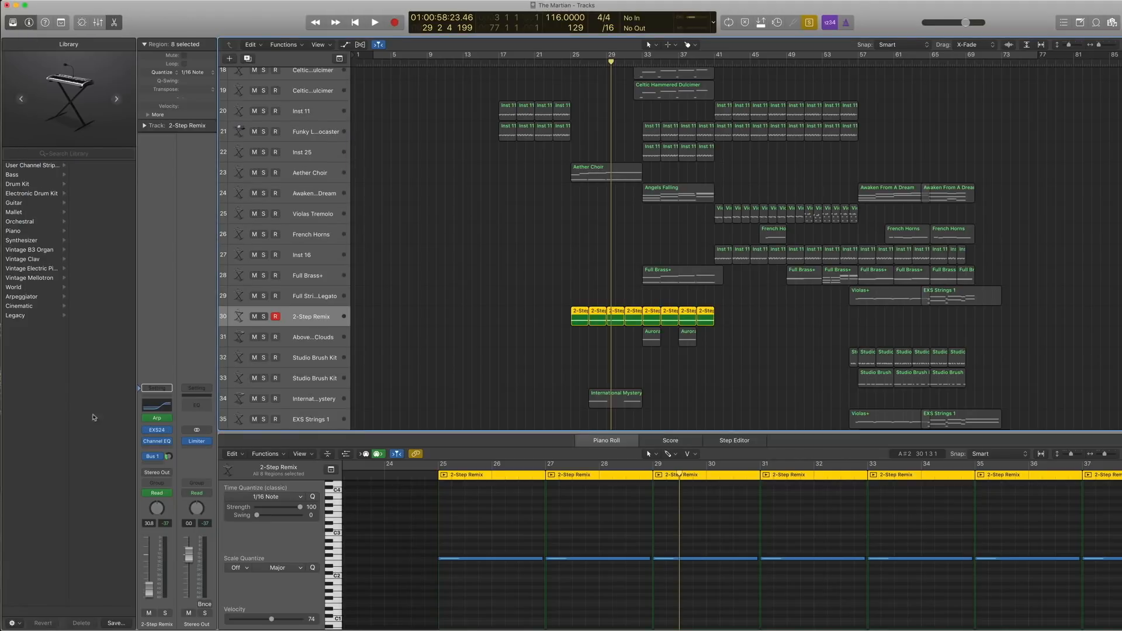
Browse the EXS24 library to Drums & Percussion, Electronic Drum Kits, and audition the first 2-Step Remix note in the Piano Roll
left_click(141, 431)
left_click(70, 185)
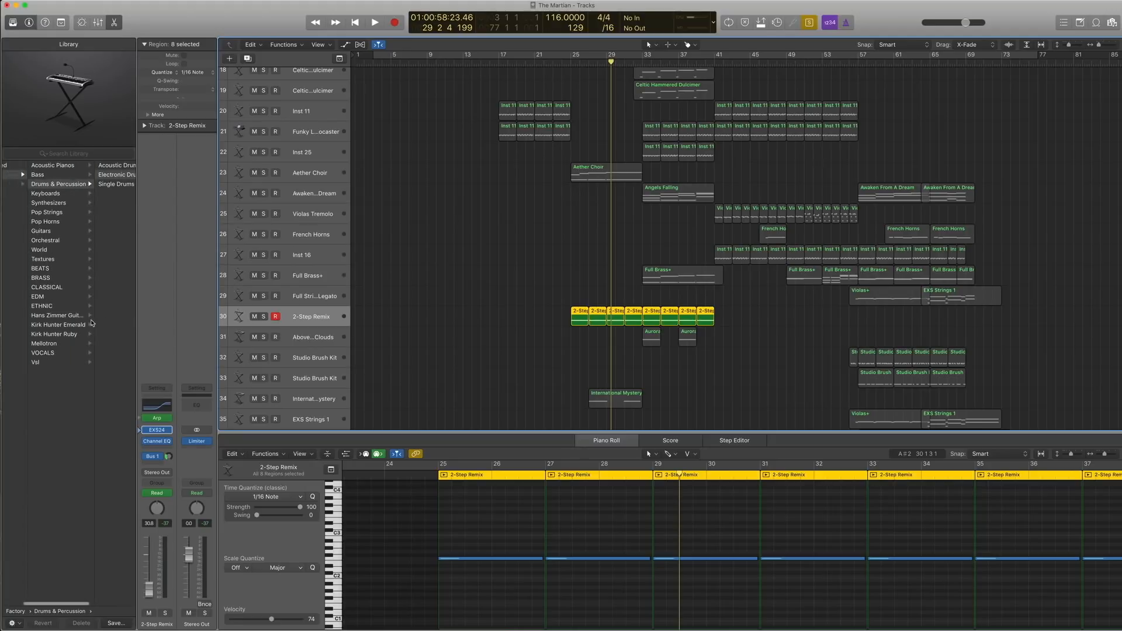
left_click(116, 175)
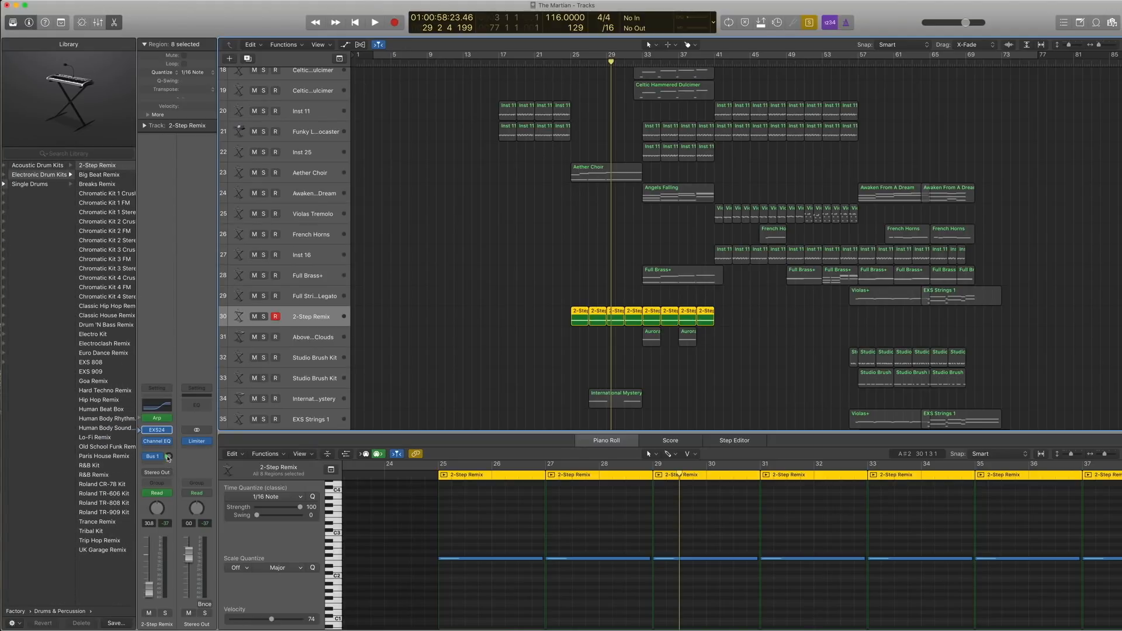
left_click(493, 558)
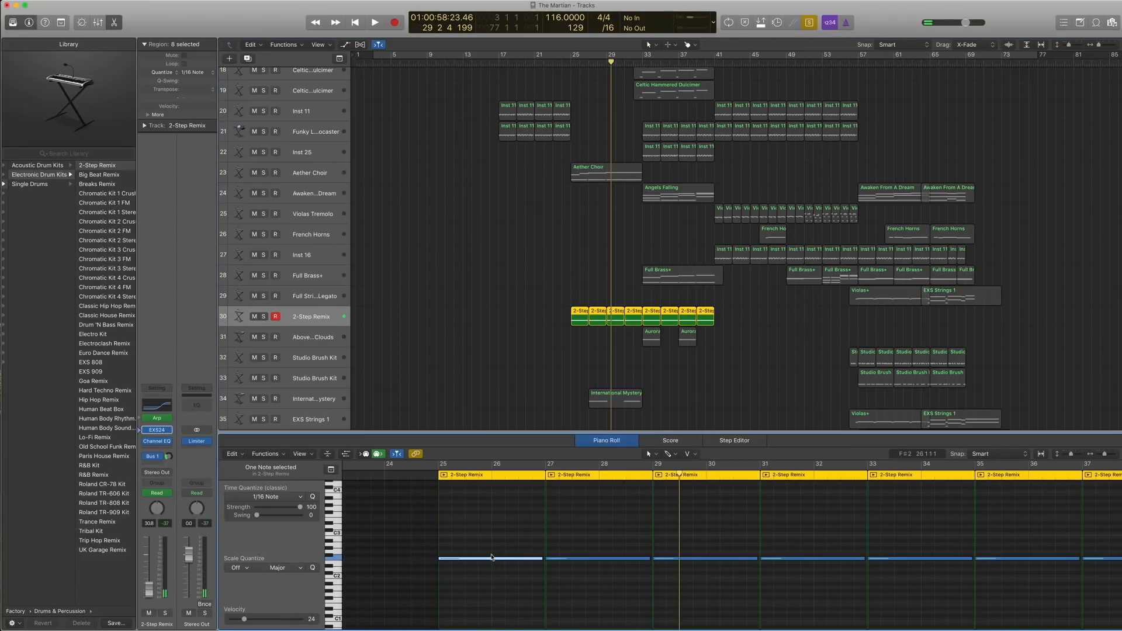
scroll(625, 497, "right", 4)
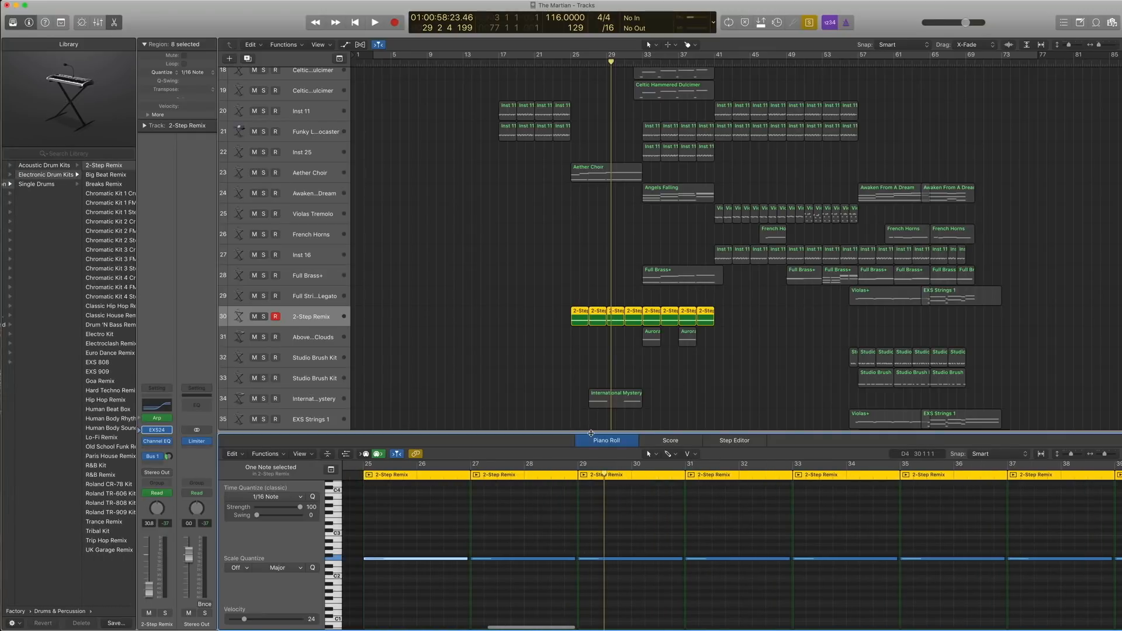
Close the Piano Roll, select the International Mystery track, inspect its Alchemy preset and performance controls, and hide the plug-in
left_click_drag(591, 433, 591, 620)
left_click(602, 554)
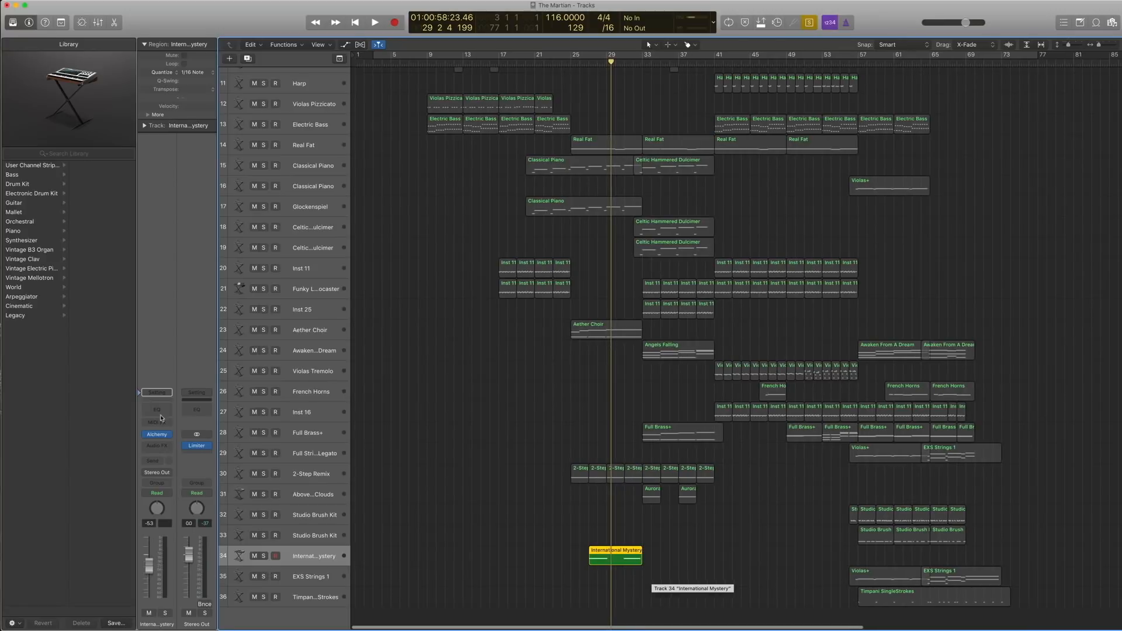
left_click(157, 434)
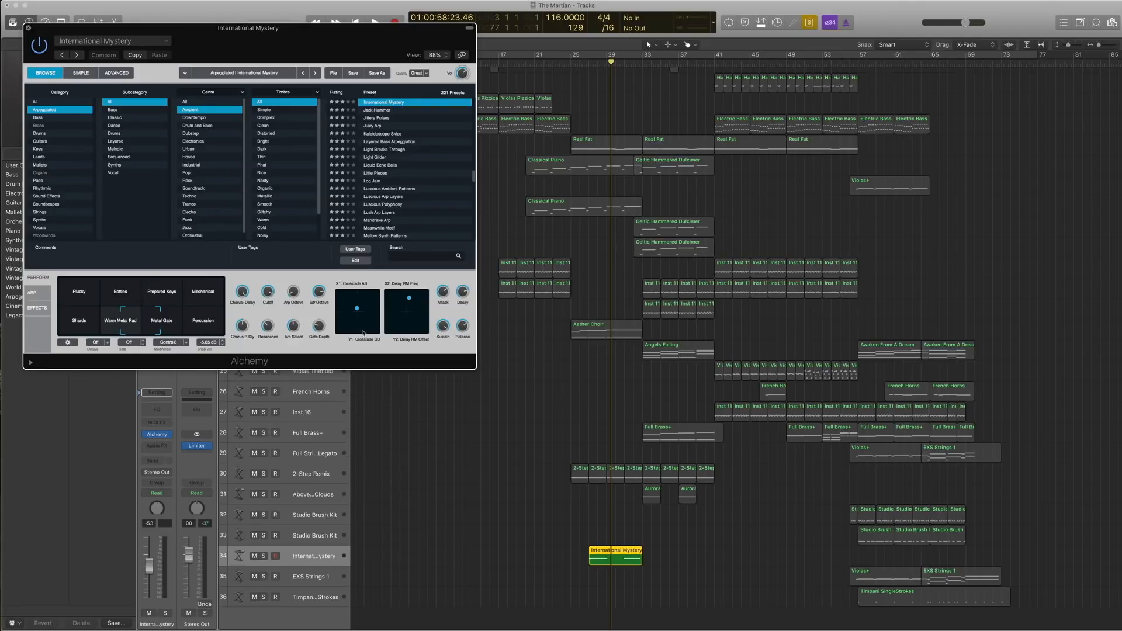
key("v")
Move the playhead back to bar 27, open the International Mystery region in the Piano Roll, and play it soloed
key("comma")
key("comma")
key("comma")
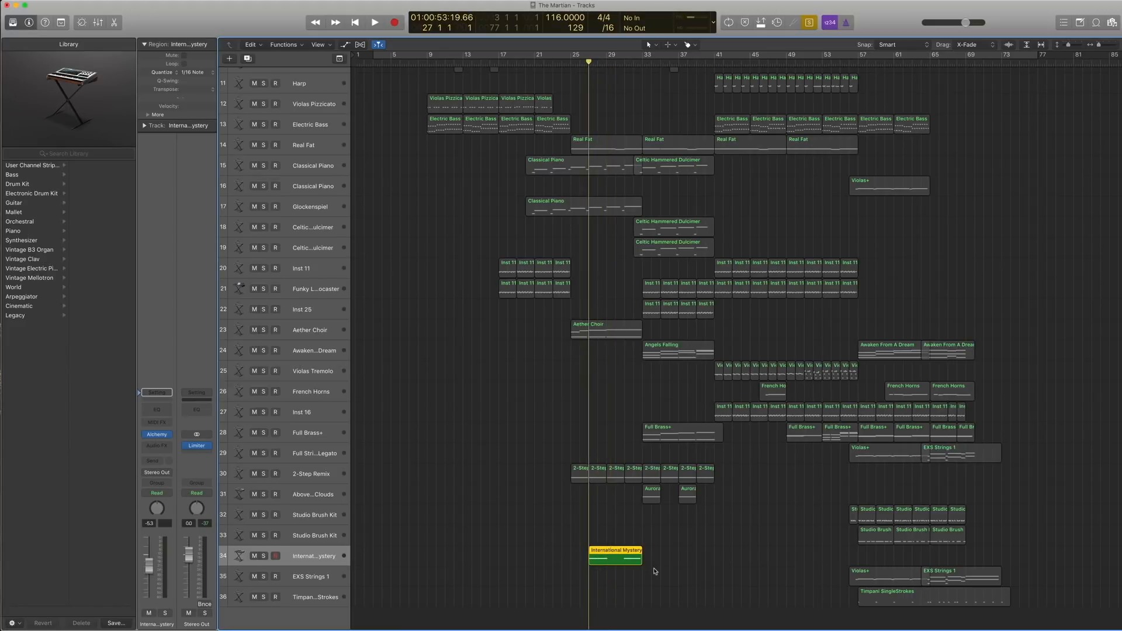
double_click(627, 556)
key("space")
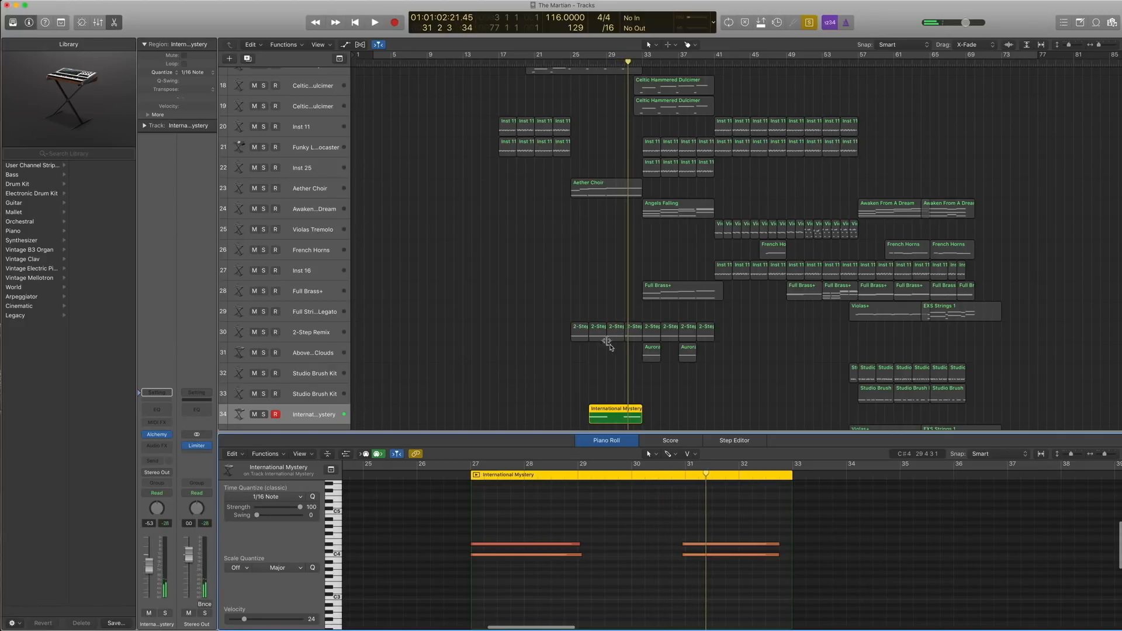
Add the first four 2-Step Remix regions to the International Mystery selection, move the playhead back, and play them together soloed
left_click_drag(631, 350, 575, 332)
key("comma")
key("comma")
key("comma")
key("comma")
key("comma")
key("comma")
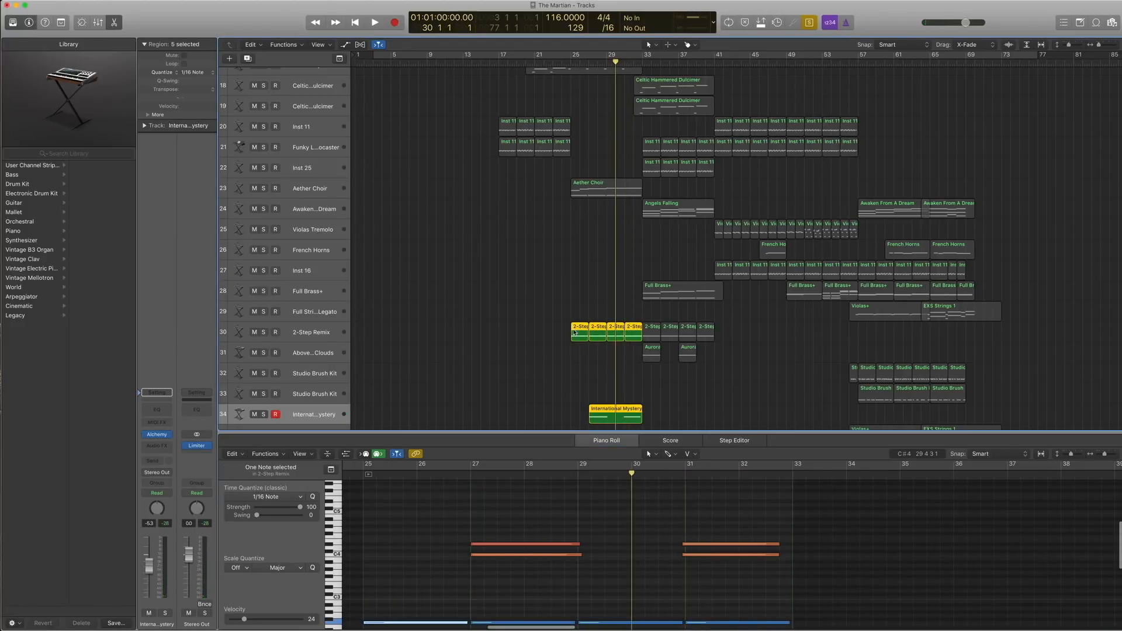
key("space")
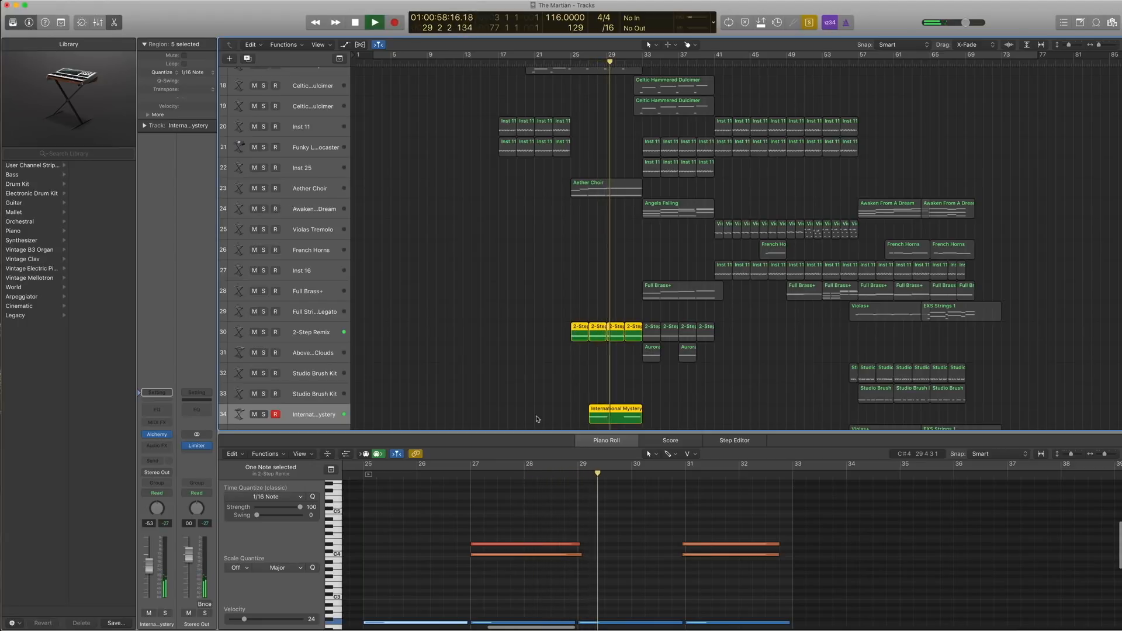
Stop playback, close the Piano Roll, turn off solo, and play the full arrangement from bar 31
key("space")
key("p")
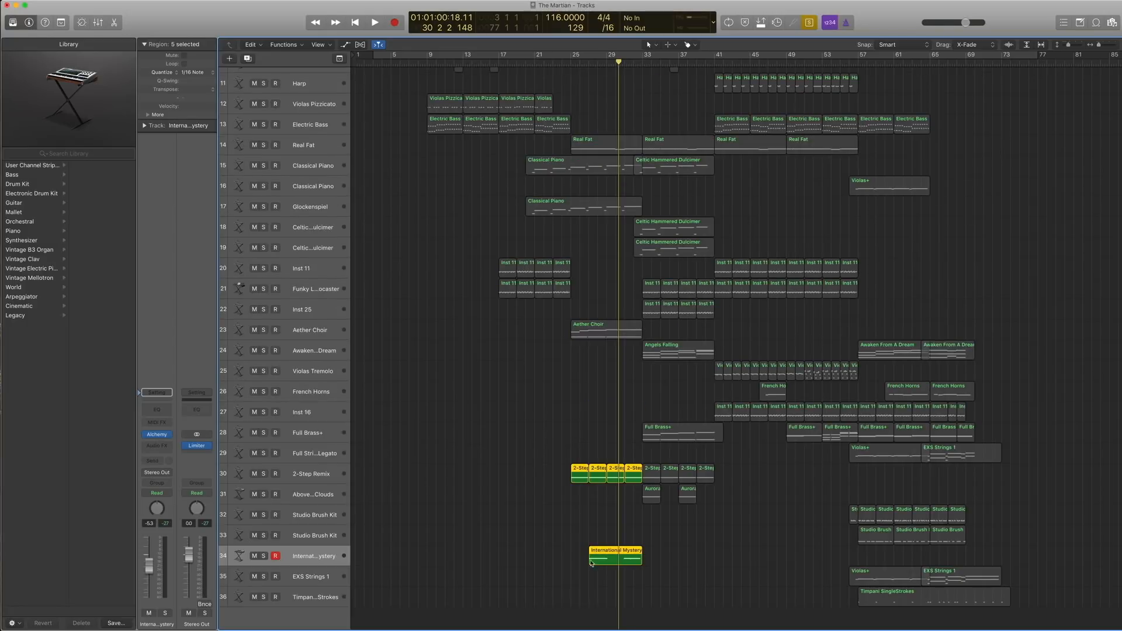
key("super+a")
key("period")
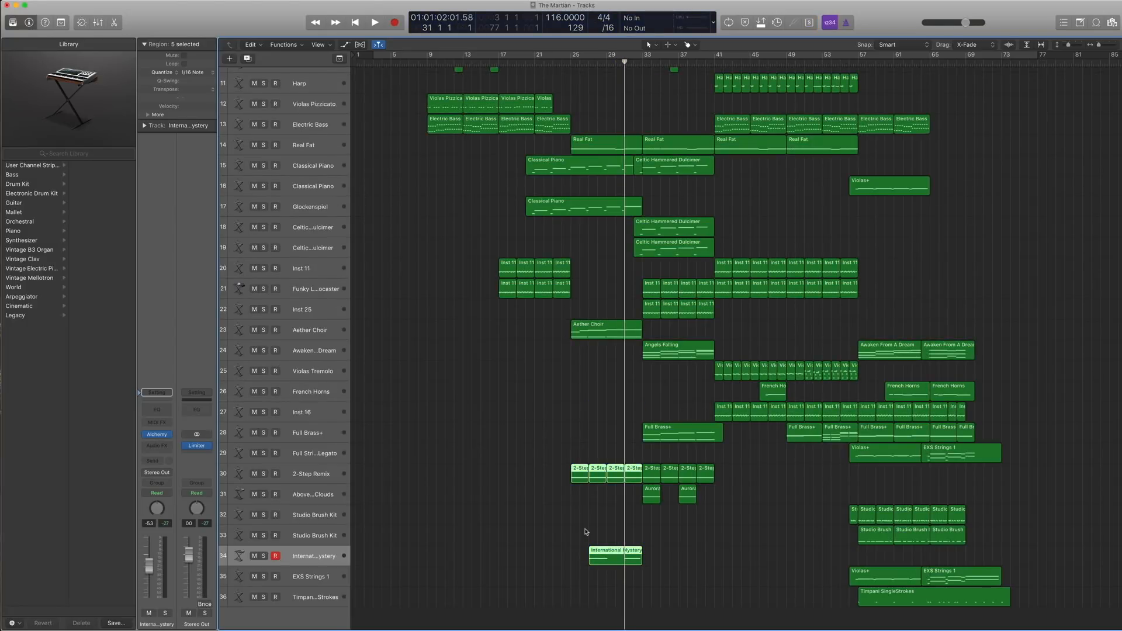
key("space")
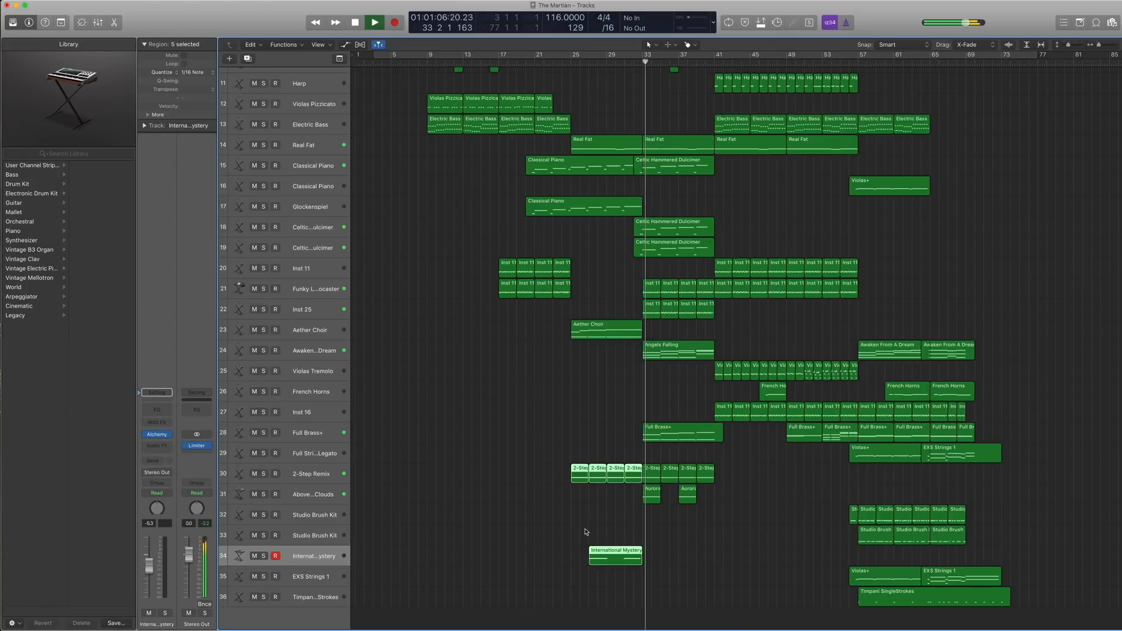
key("space")
Select the first Celtic Hammered Dulcimer track and browse its EXS24 library location under World, European
left_click(317, 228)
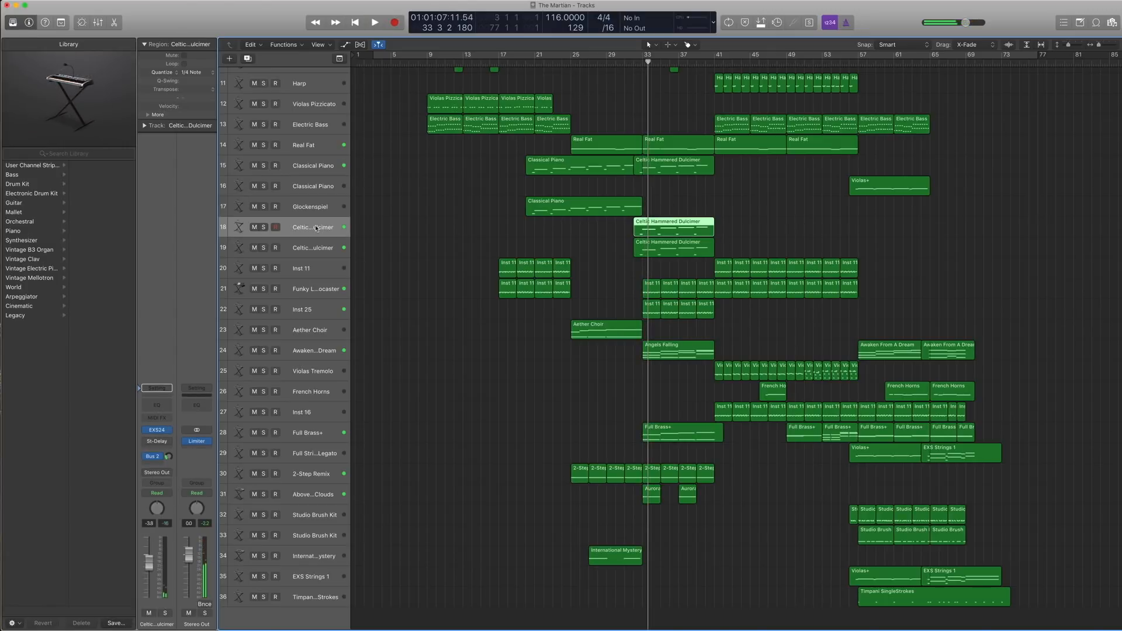
left_click(141, 434)
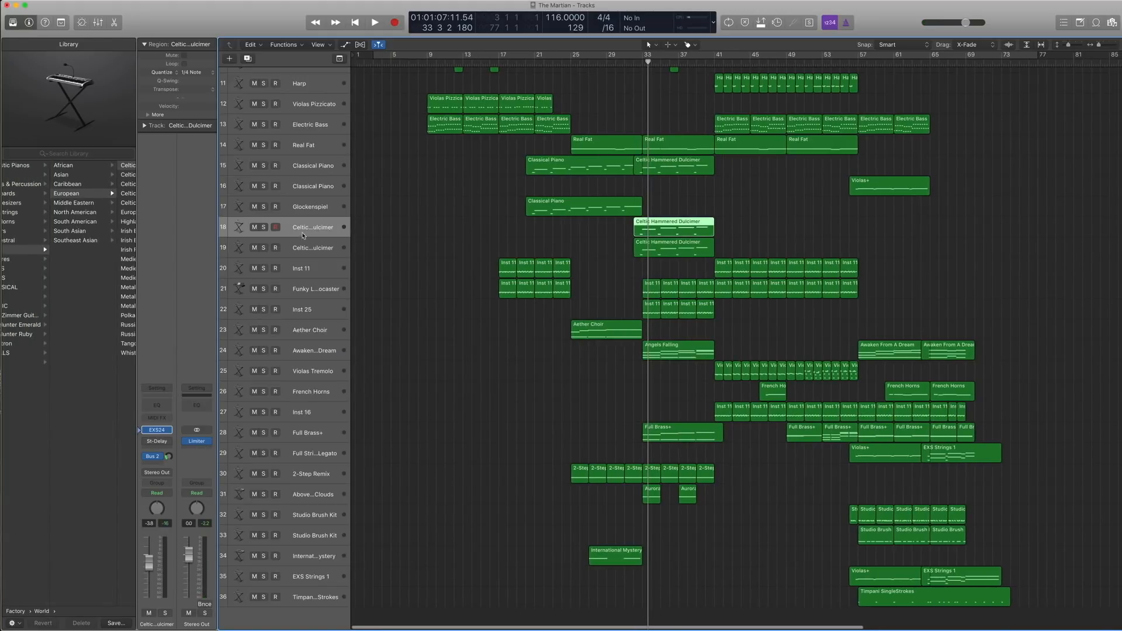
scroll(108, 235, "left", 3)
scroll(46, 254, "right", 5)
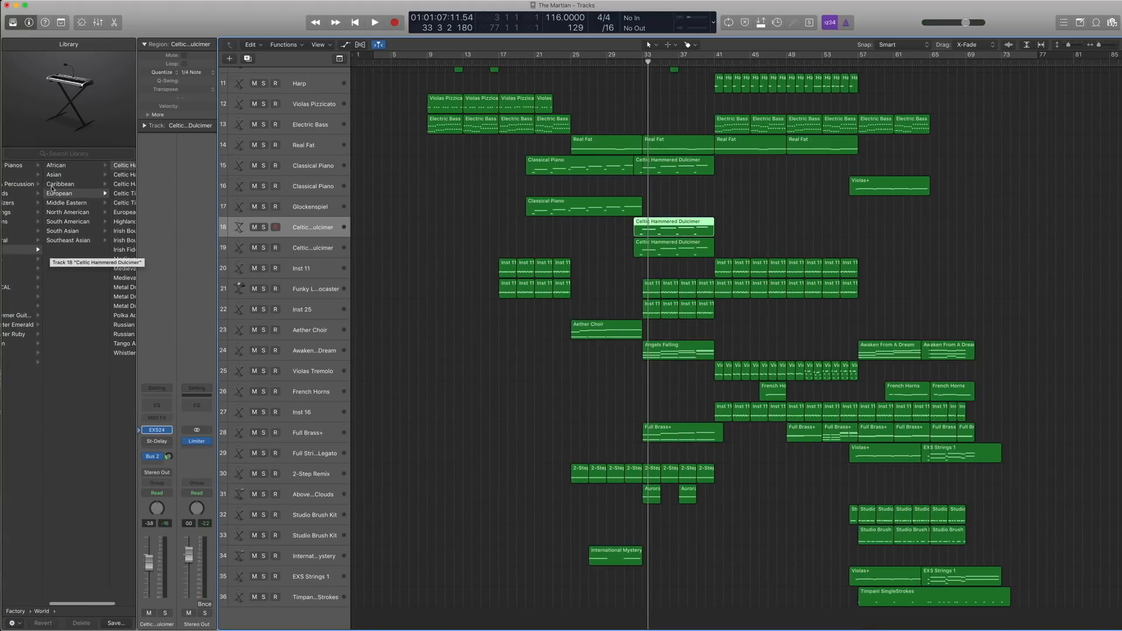
scroll(113, 167, "left", 1)
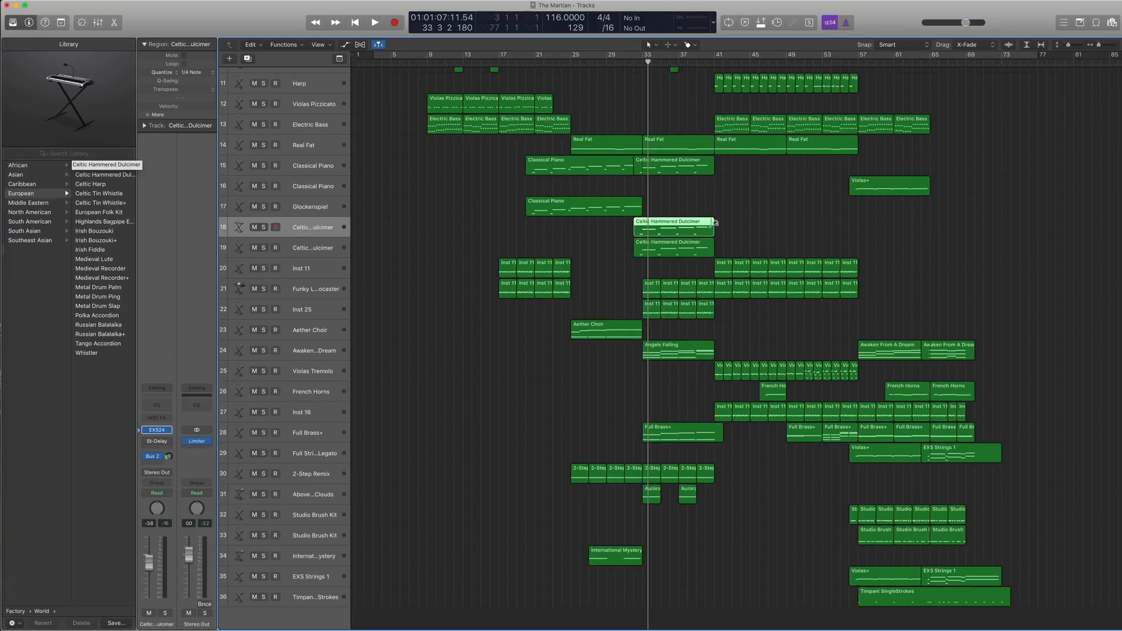
Solo the track 18 Celtic Hammered Dulcimer region, open it in the Piano Roll, and play it
key("ctrl+s")
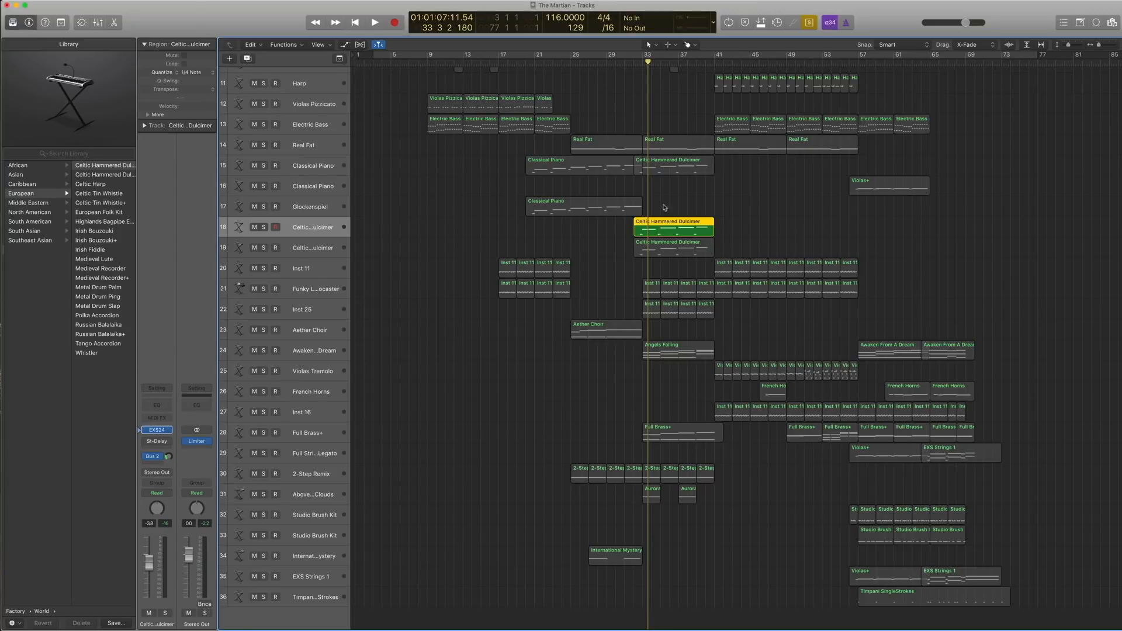
double_click(662, 227)
key("space")
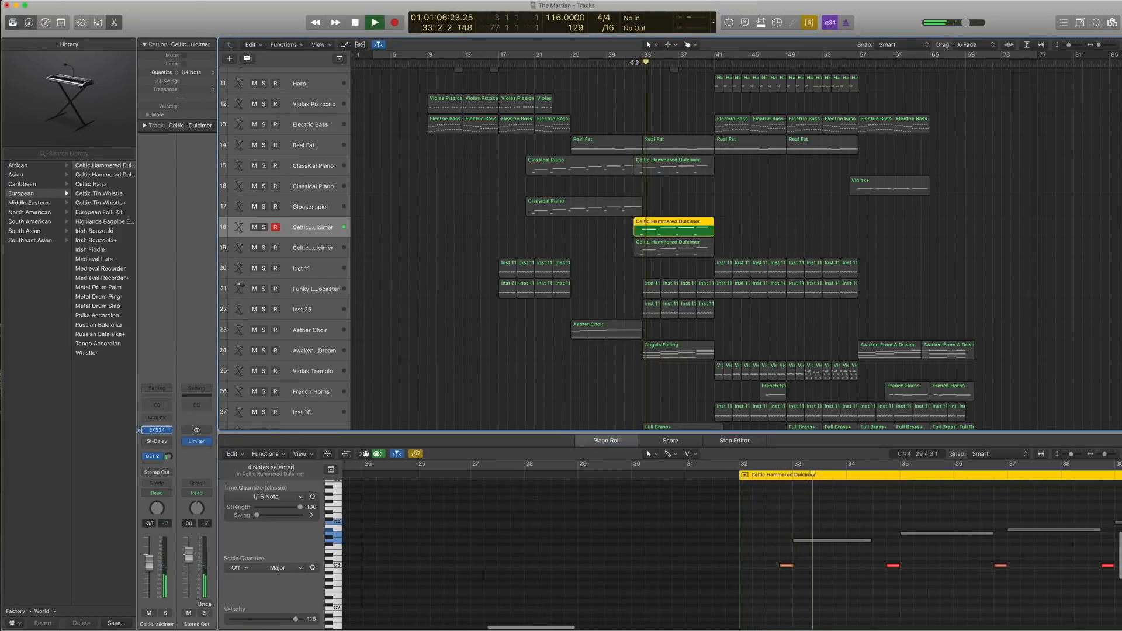
key("space")
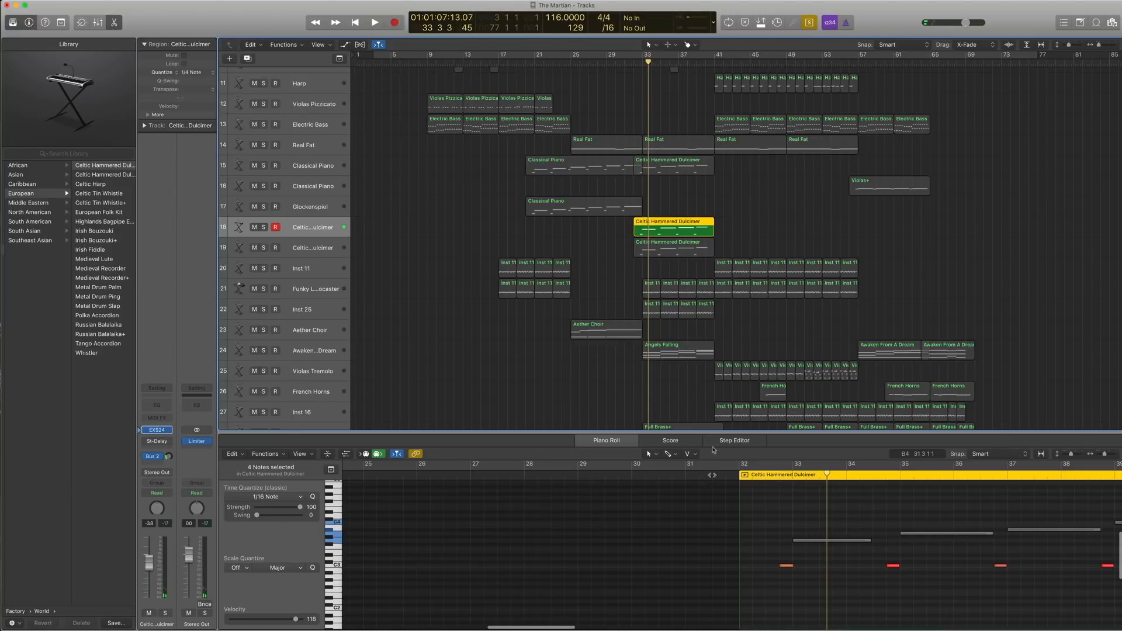
Audition the first note of each Celtic Hammered Dulcimer region in the Piano Roll, switching between tracks 18 and 19
left_click(318, 248)
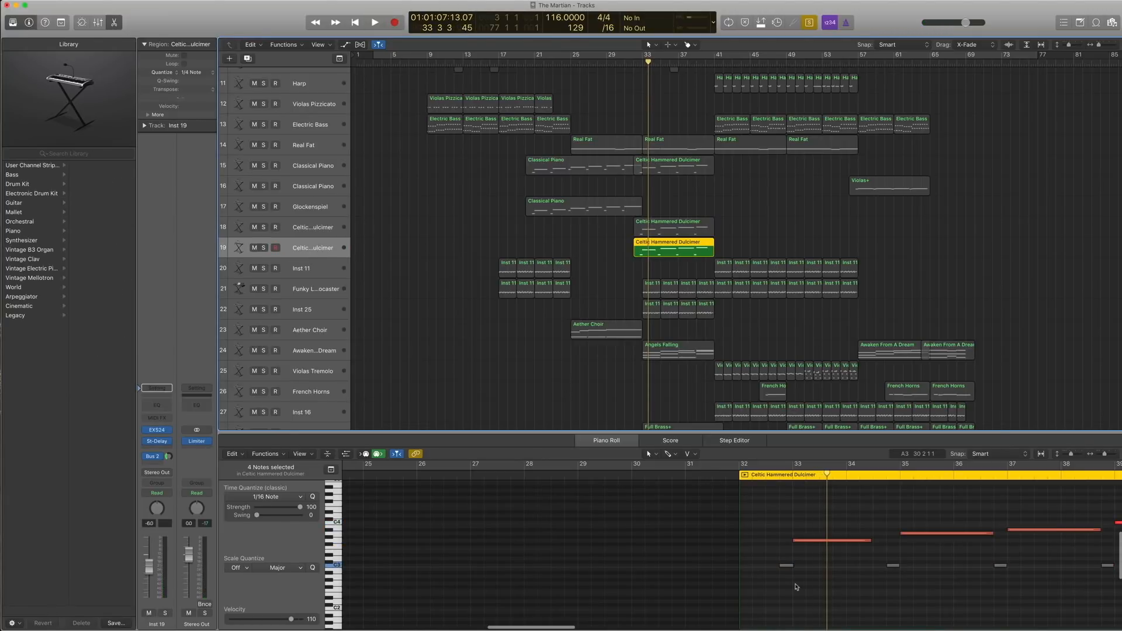
left_click(810, 556)
left_click(810, 540)
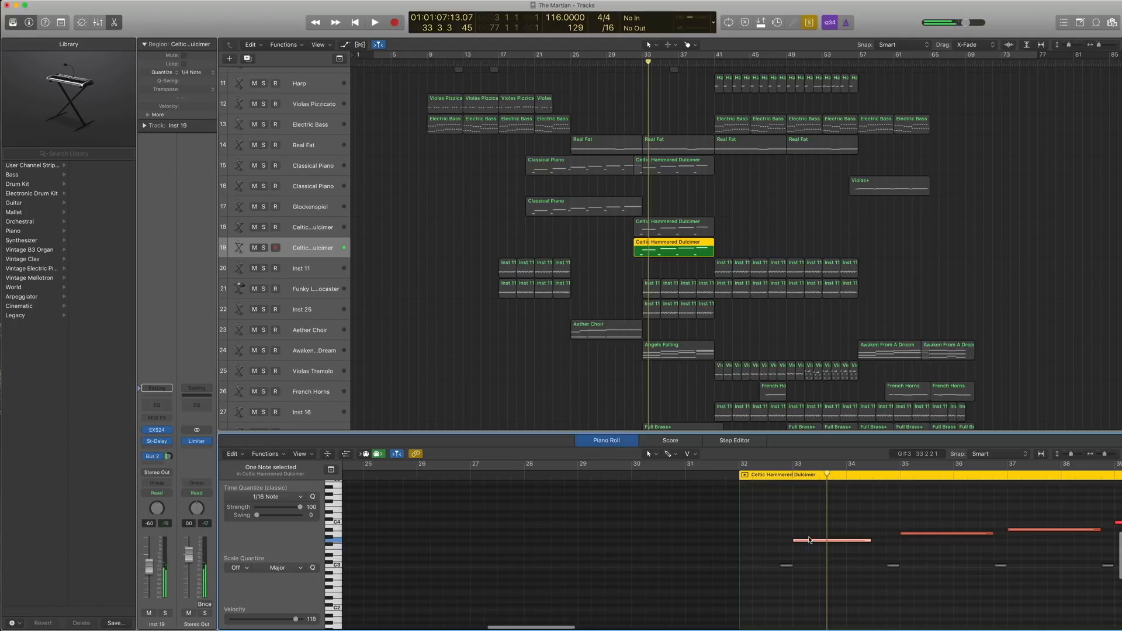
left_click(651, 231)
left_click(786, 565)
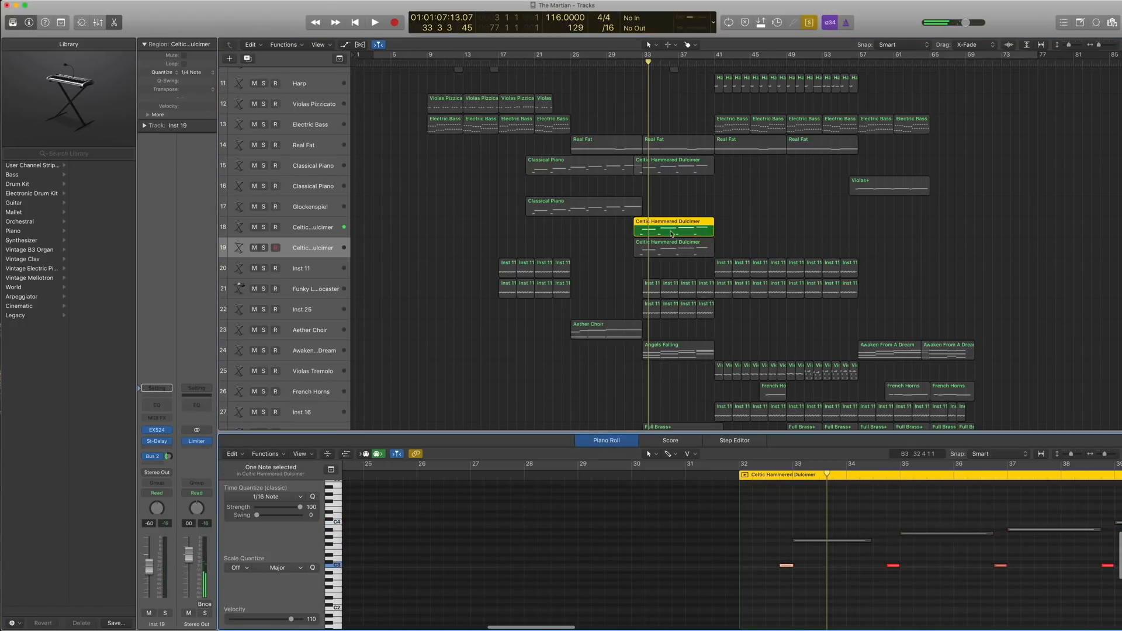
left_click(665, 248)
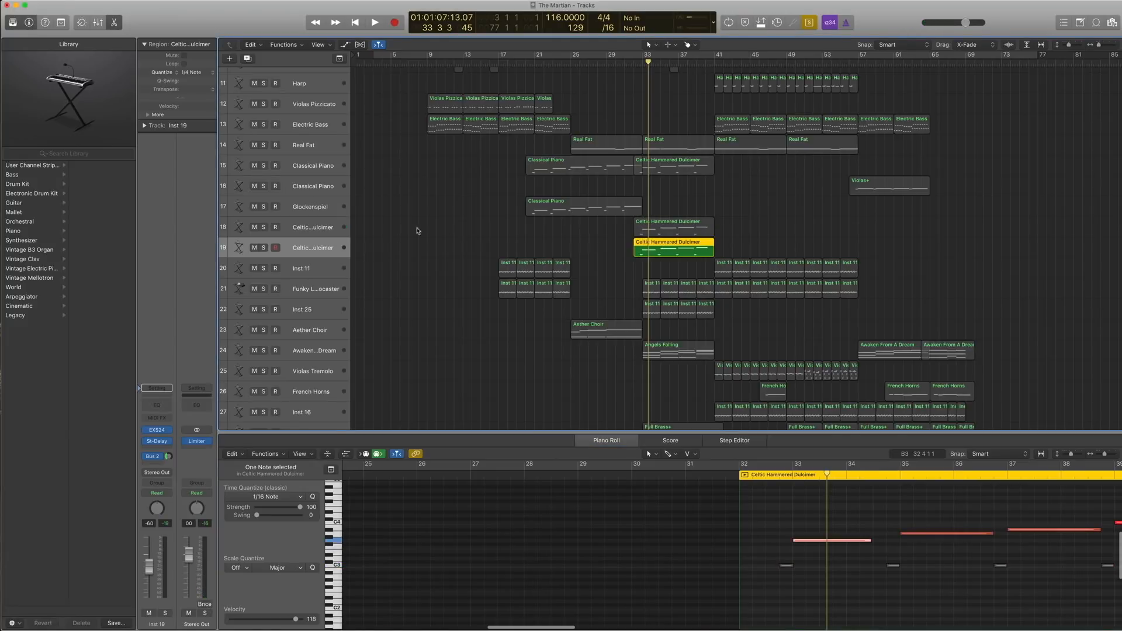
Inspect the Stereo Delay settings on track 19, close the plug-in, and select the track 18 dulcimer for comparison
left_click(156, 442)
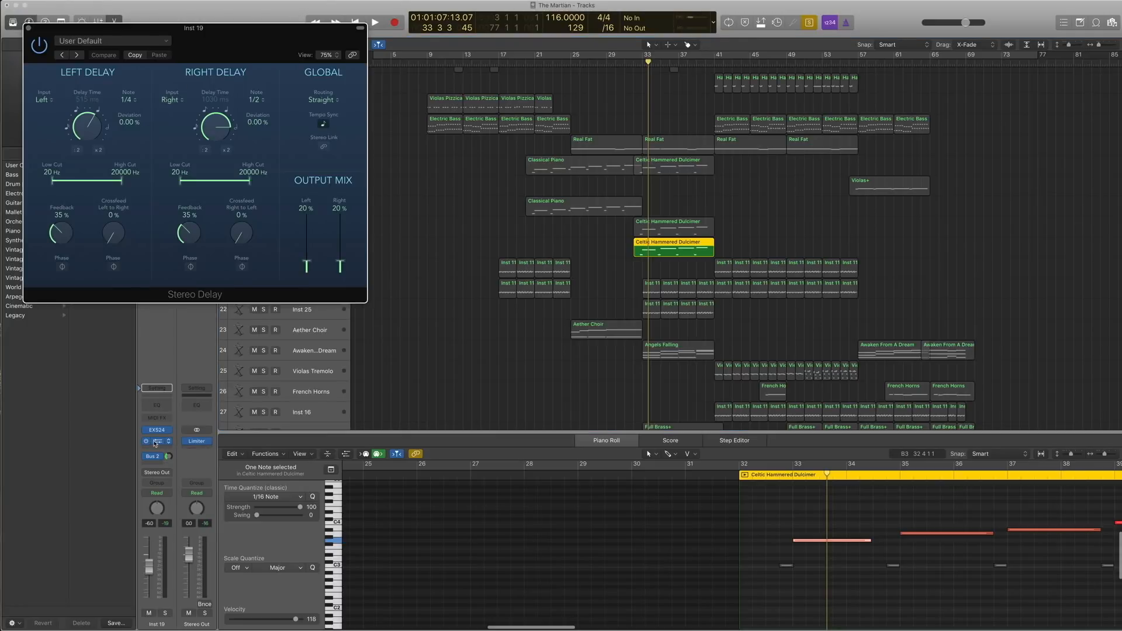
left_click(29, 29)
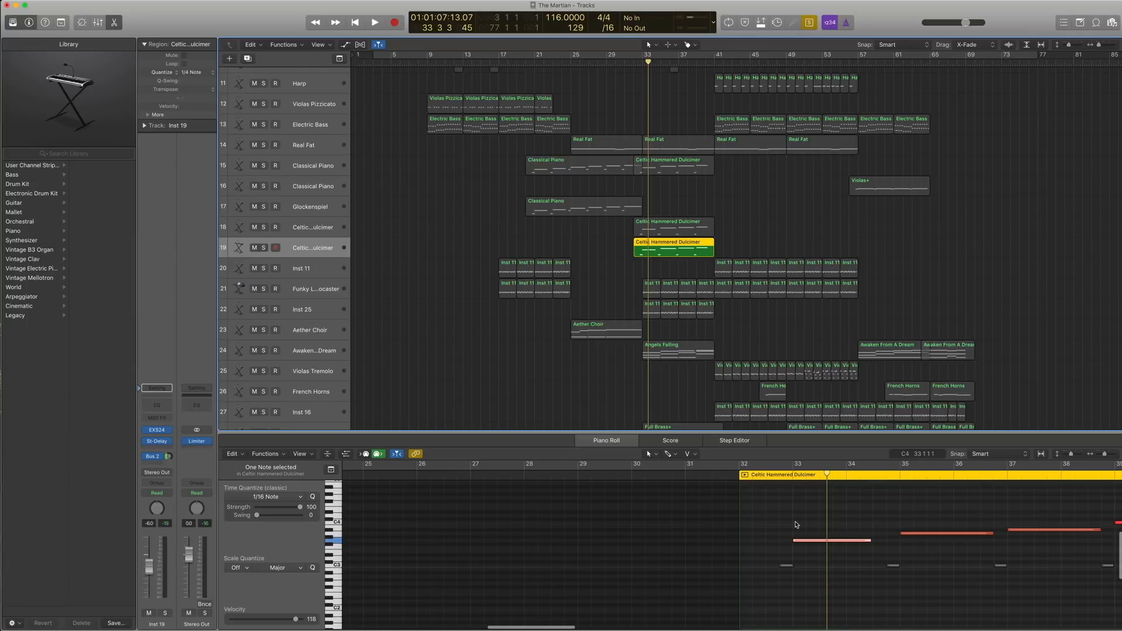
left_click(661, 224)
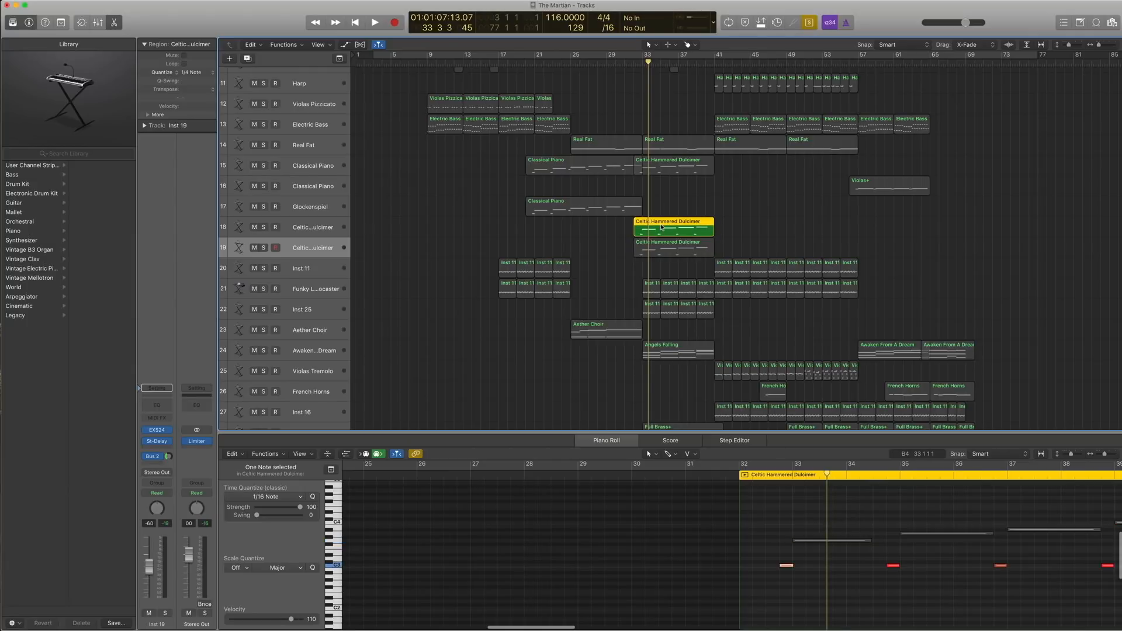
left_click(307, 228)
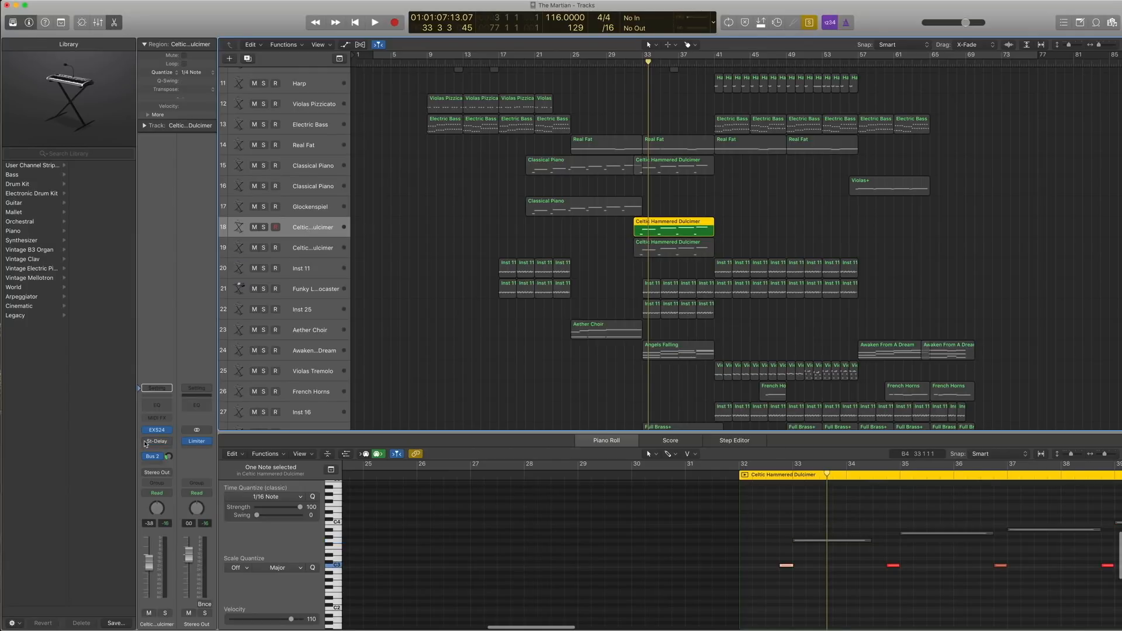
Add the track 19 dulcimer region to the selection, play both regions together soloed, and turn off solo
left_click(684, 248, "shift")
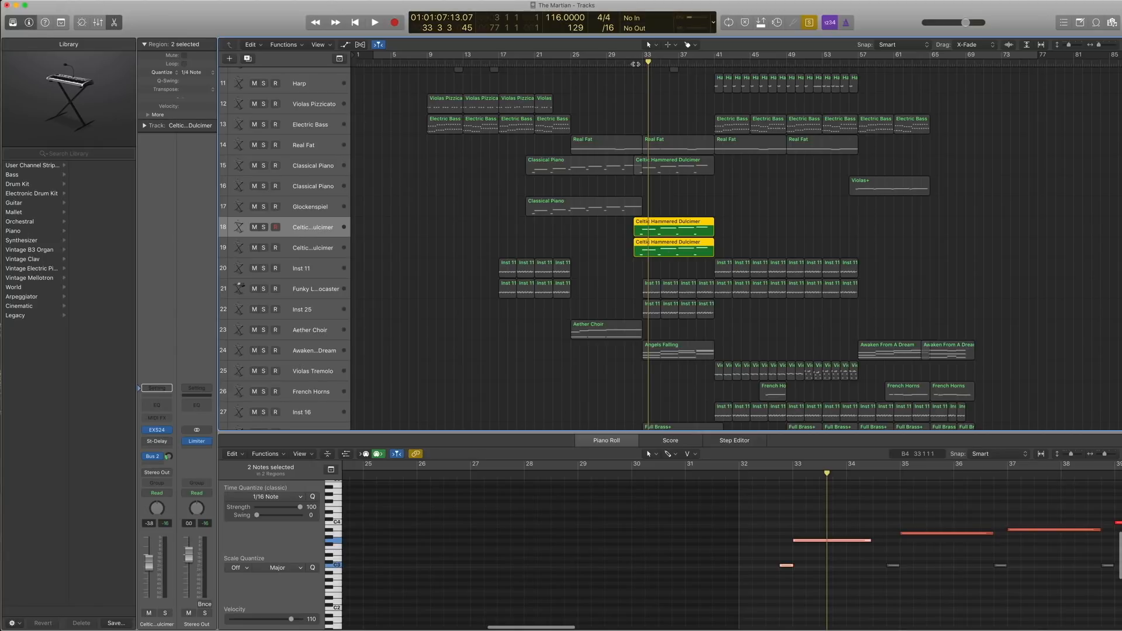
key("space")
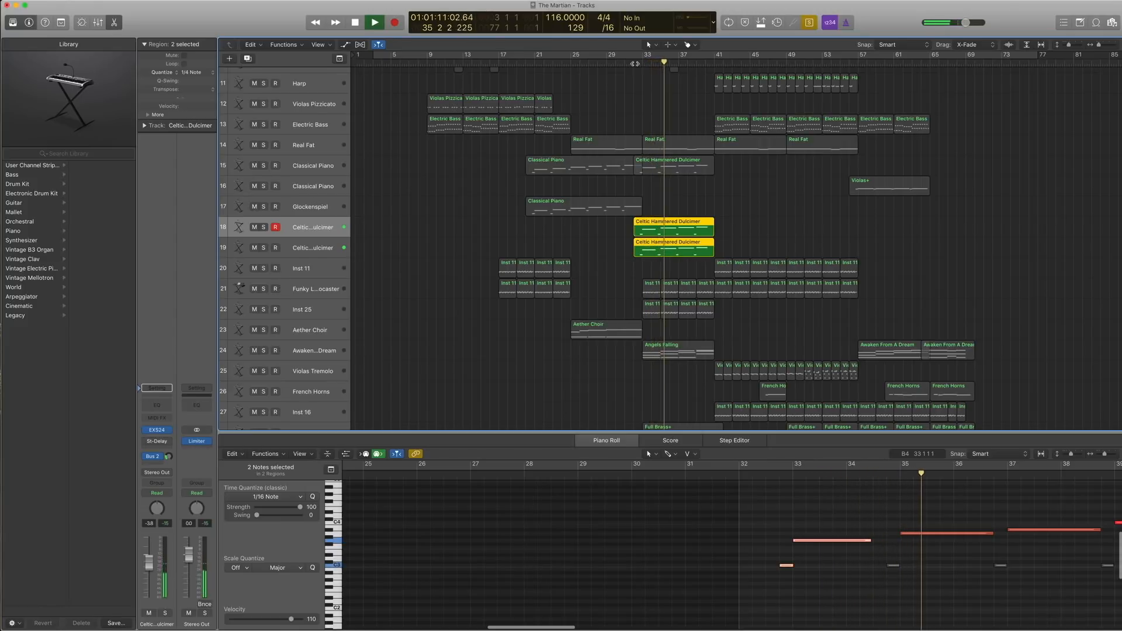
key("space")
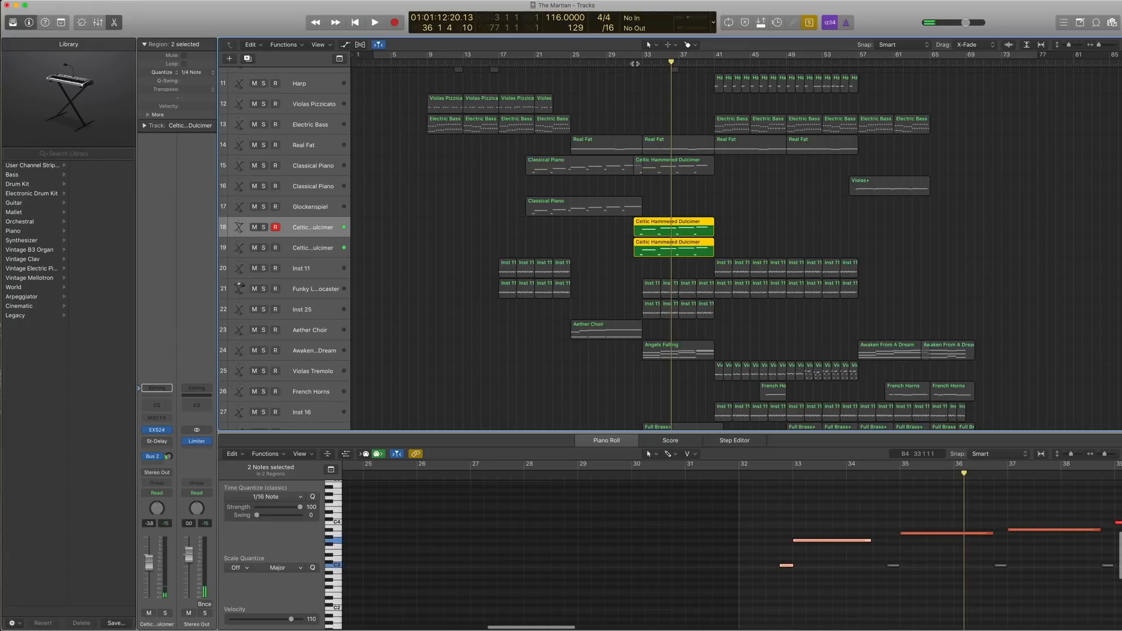
key("ctrl+s")
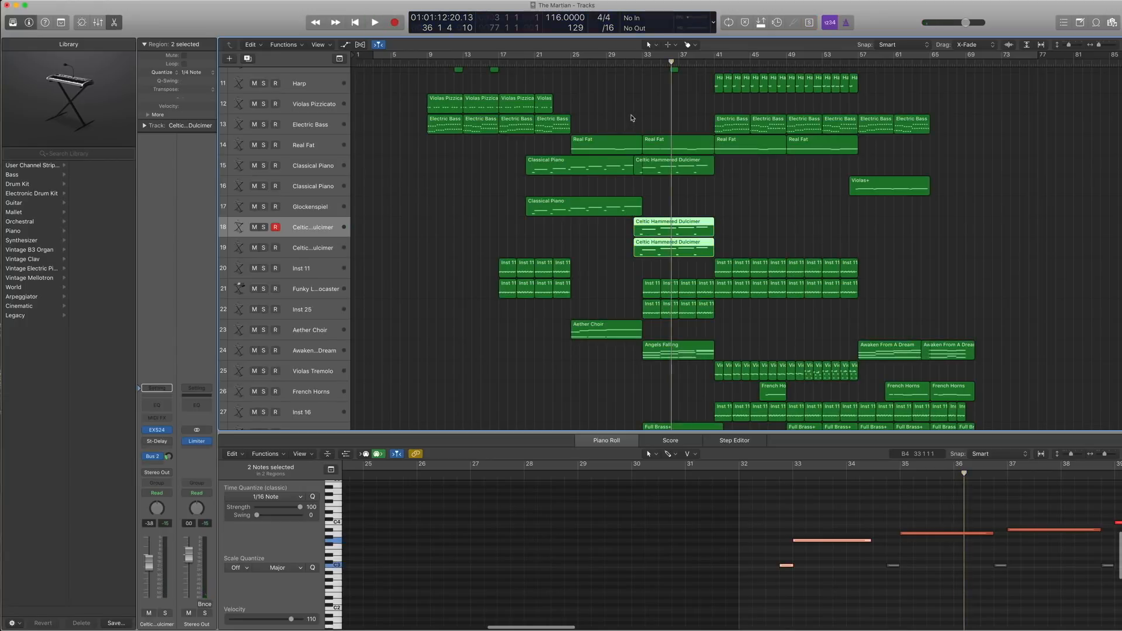
Select the Funky Lick Stratocaster track, solo its regions, move the playhead back to bar 33, and play them
scroll(671, 305, "down", 1)
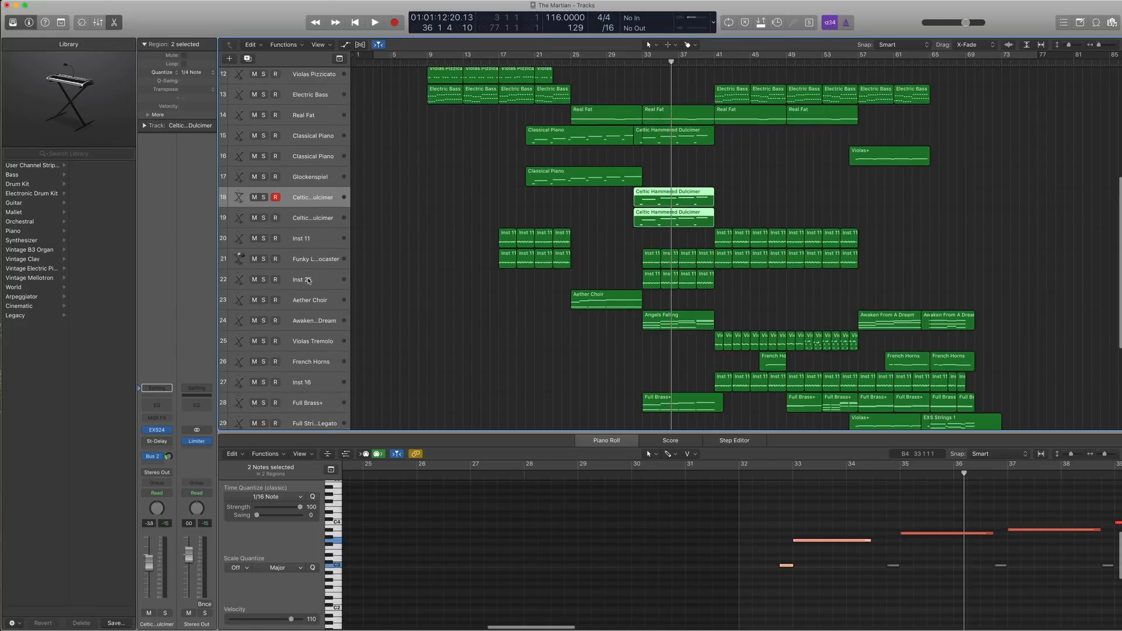
left_click(312, 260)
key("comma")
key("ctrl+s")
key("comma")
key("comma")
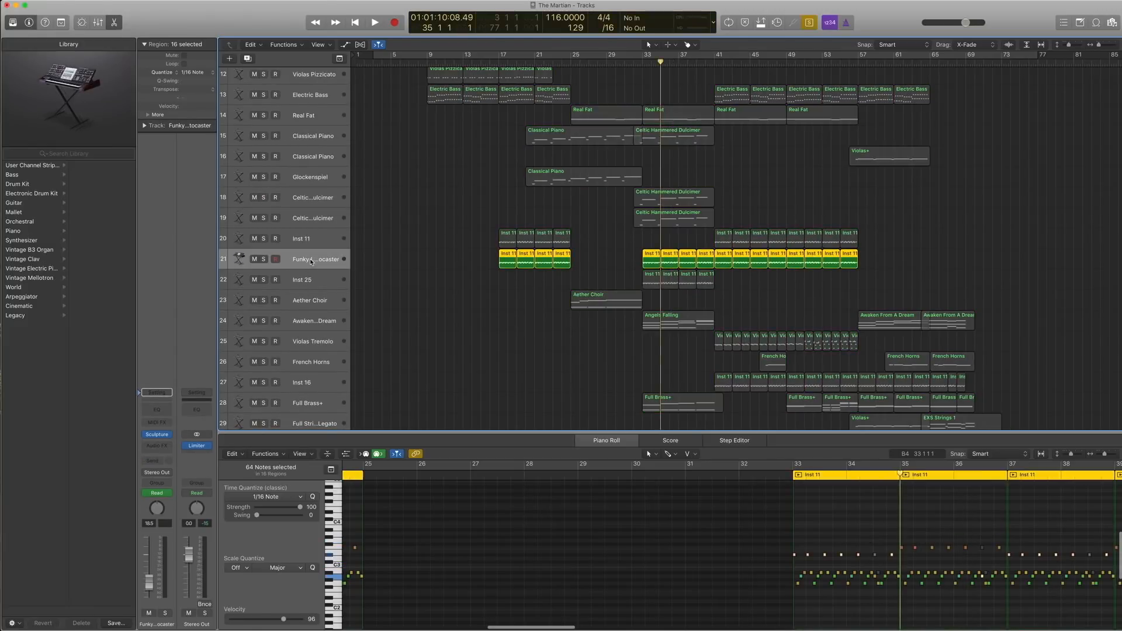
key("space")
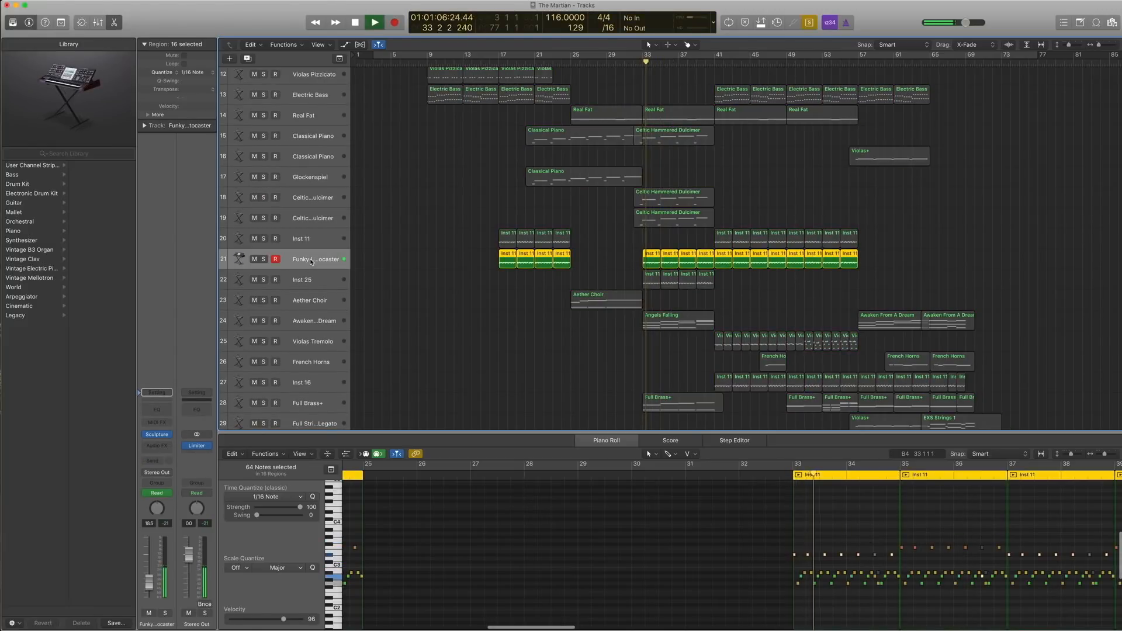
Compare the Inst 11 and Inst 25 tracks by selecting them alternately, finishing on Inst 25
key("Down")
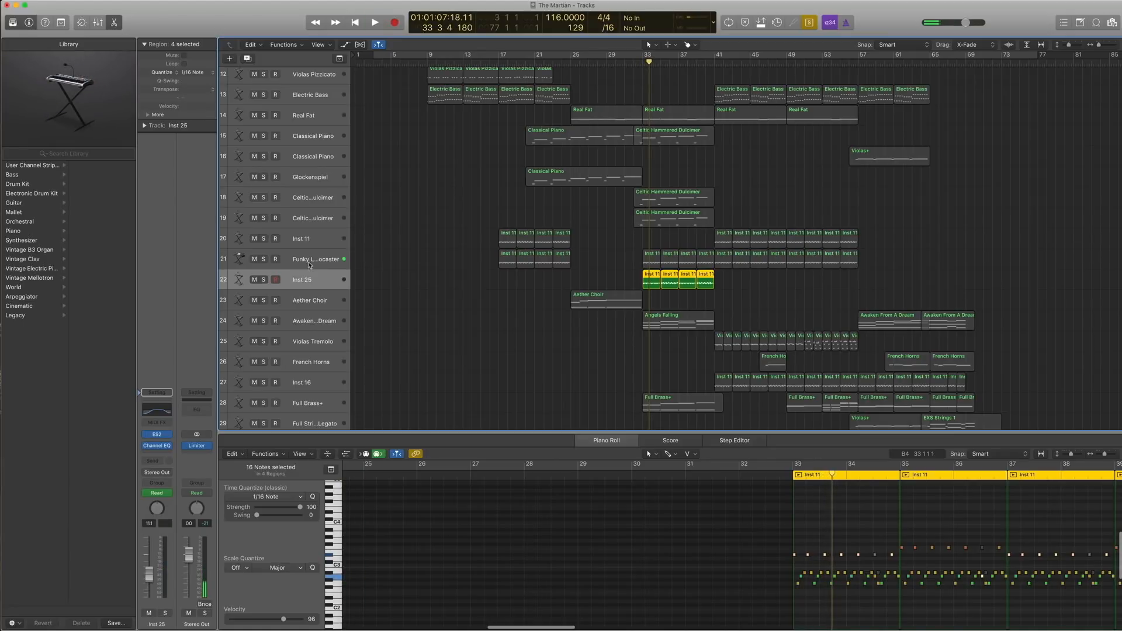
left_click(310, 237)
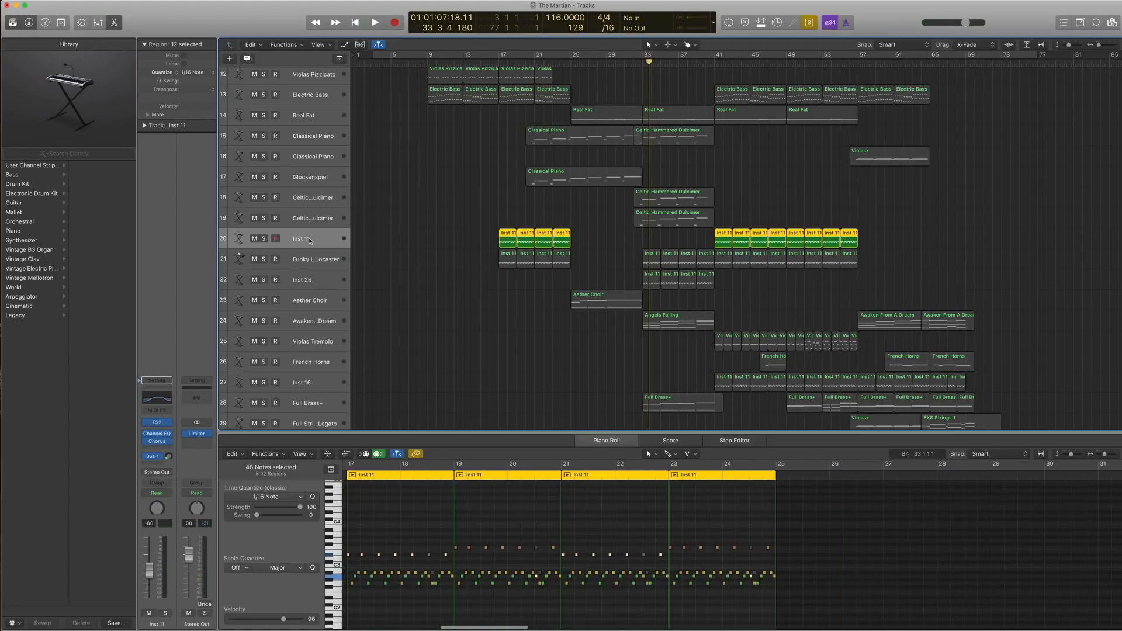
left_click(307, 278)
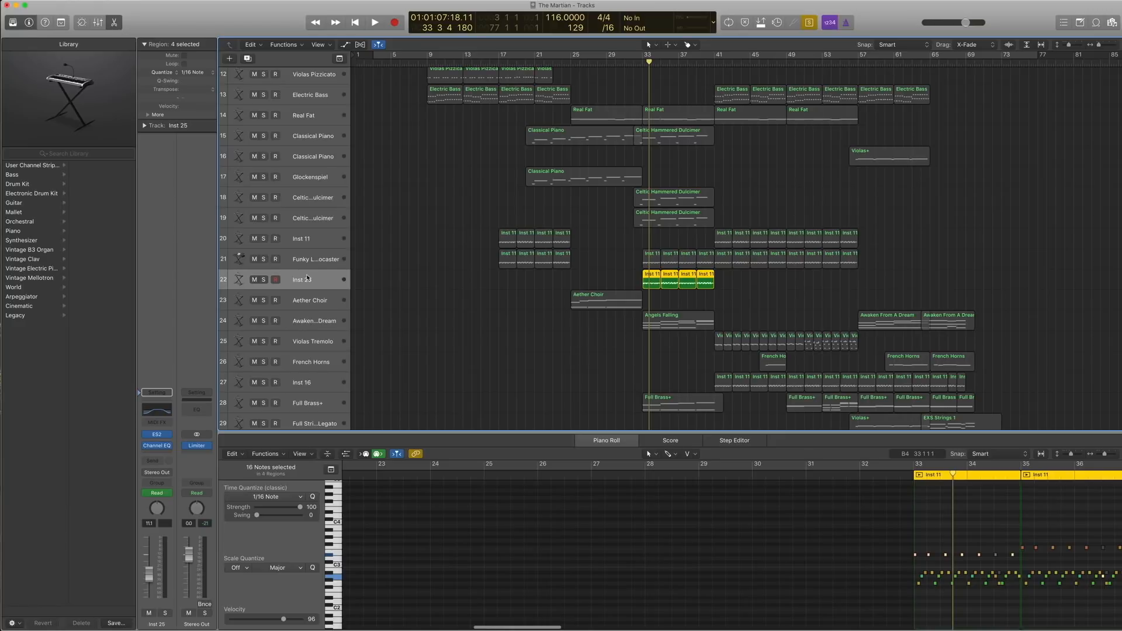
left_click(310, 240)
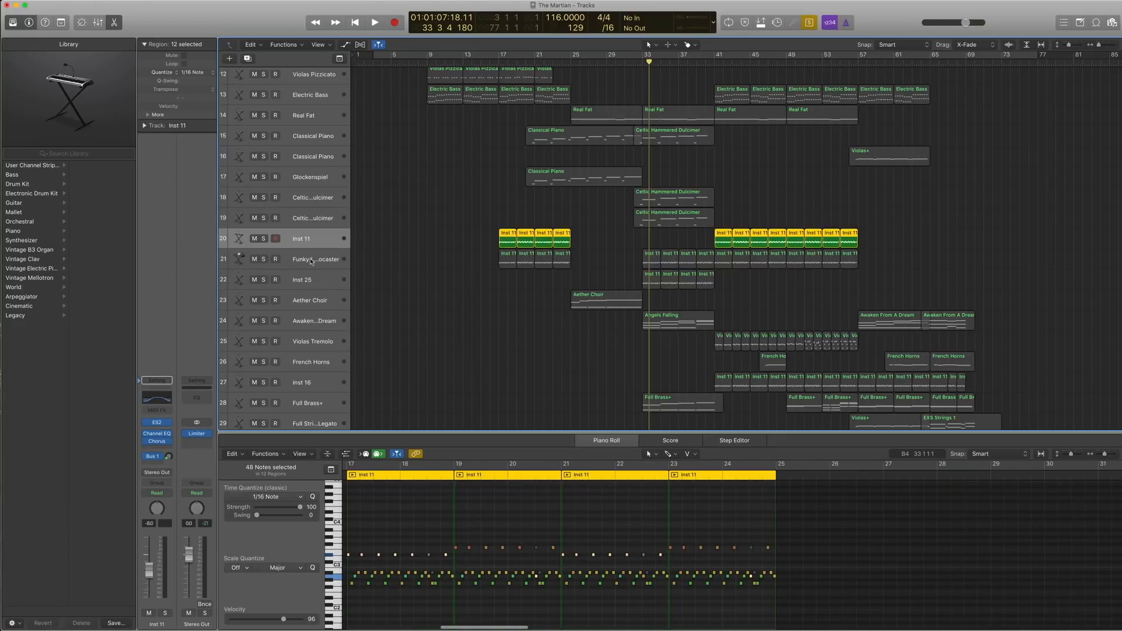
left_click(311, 283)
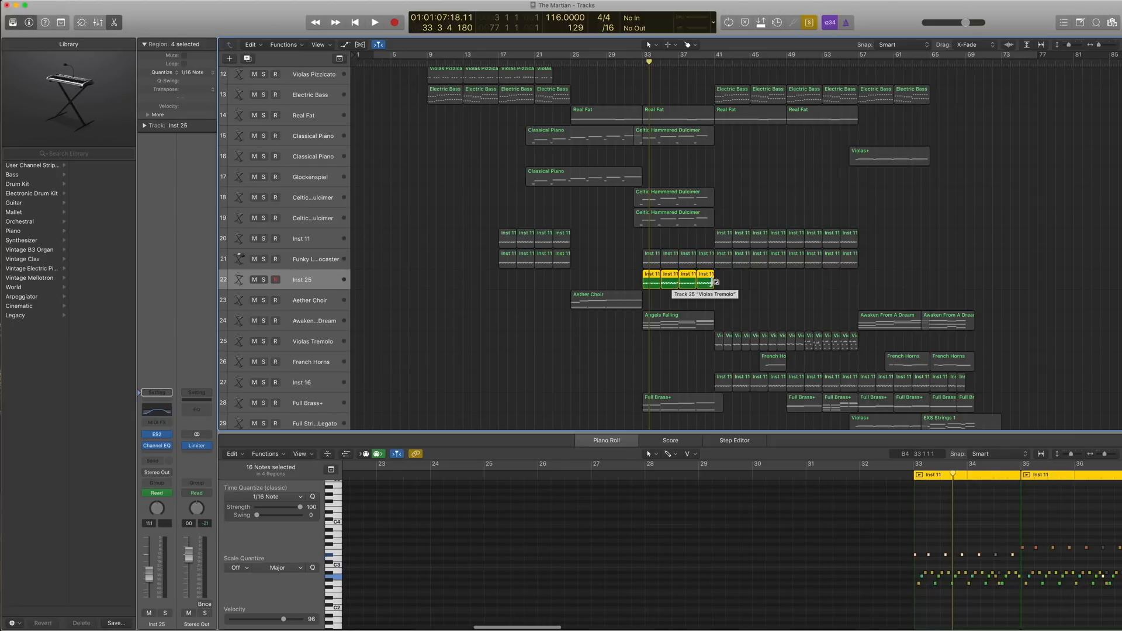
Play the Inst 25 regions soloed through to bar 37 and stop playback
key("space")
key("space")
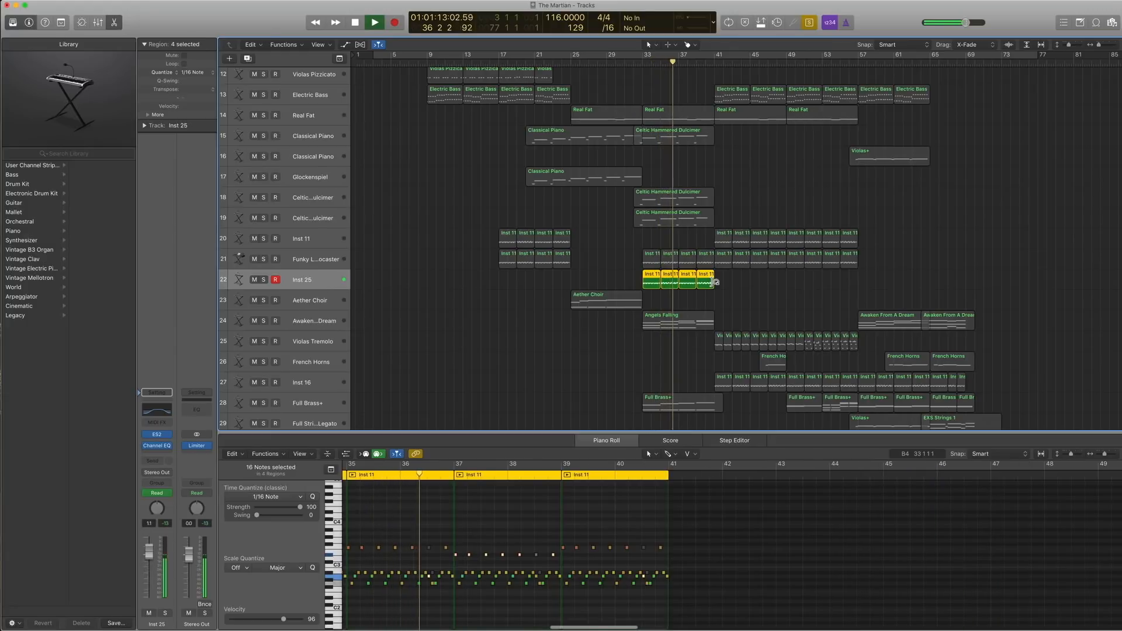
key("space")
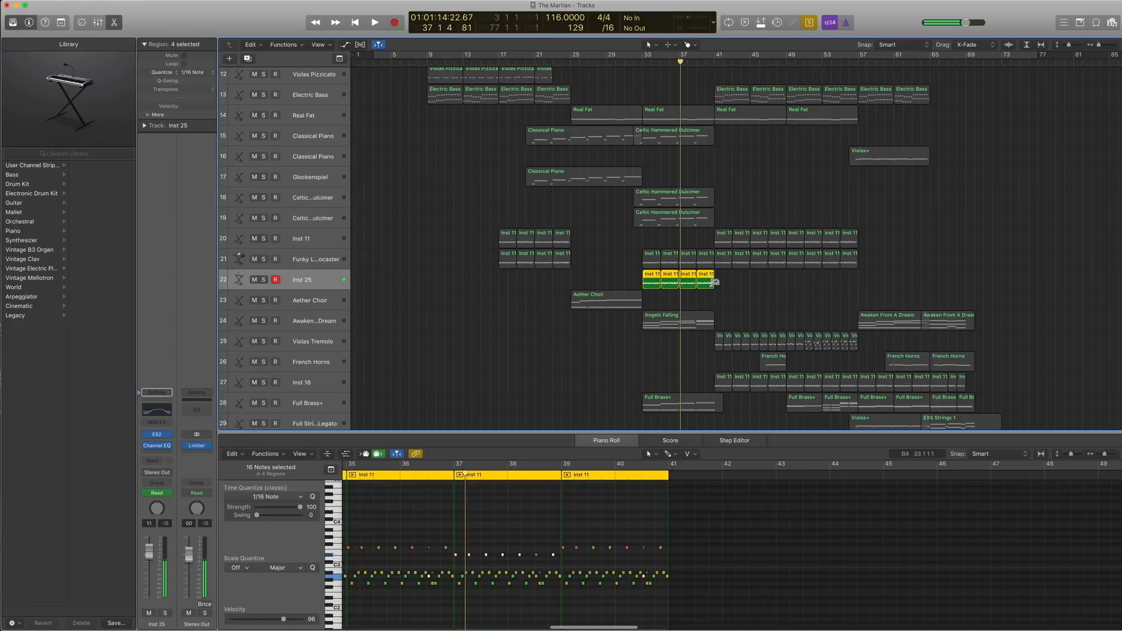
Show the track automation to check the Inst 25 volume curve, hide it again, and turn off solo
key("a")
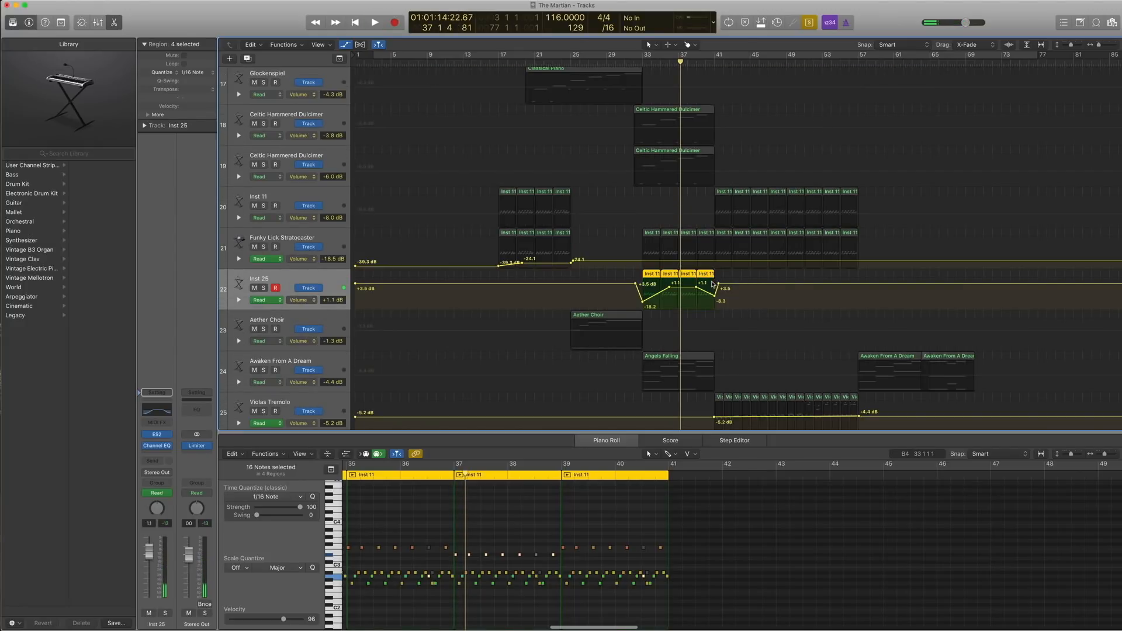
key("a")
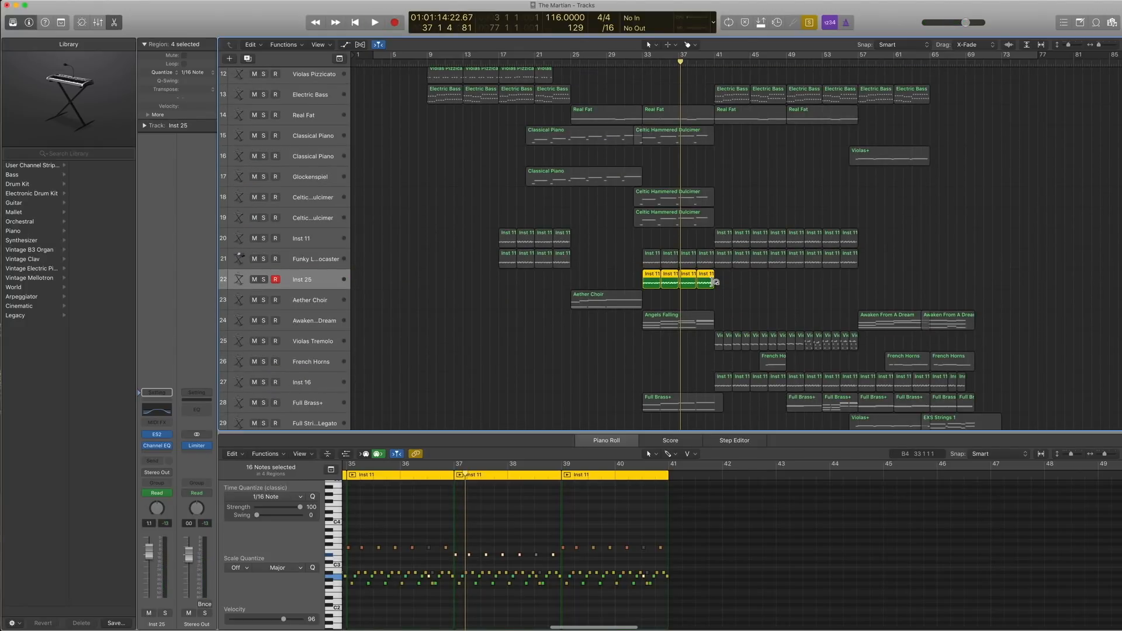
key("ctrl+s")
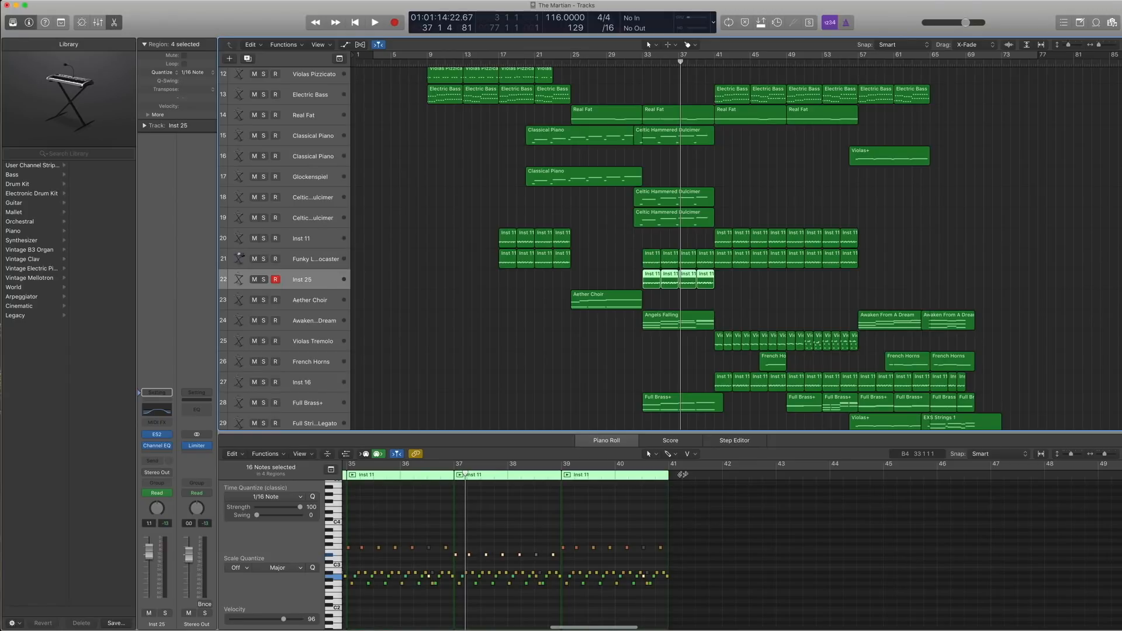
Show the track automation, review the volume curves from Electric Bass down to 2-Step Remix, and hide it again
key("a")
scroll(717, 320, "up", 15)
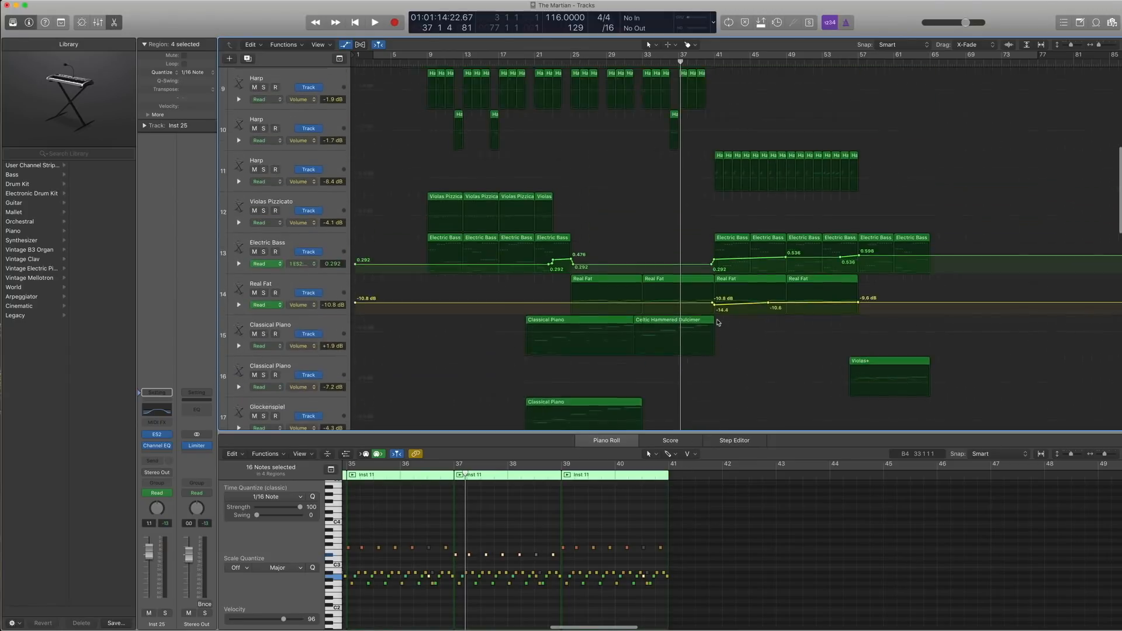
scroll(713, 322, "down", 16)
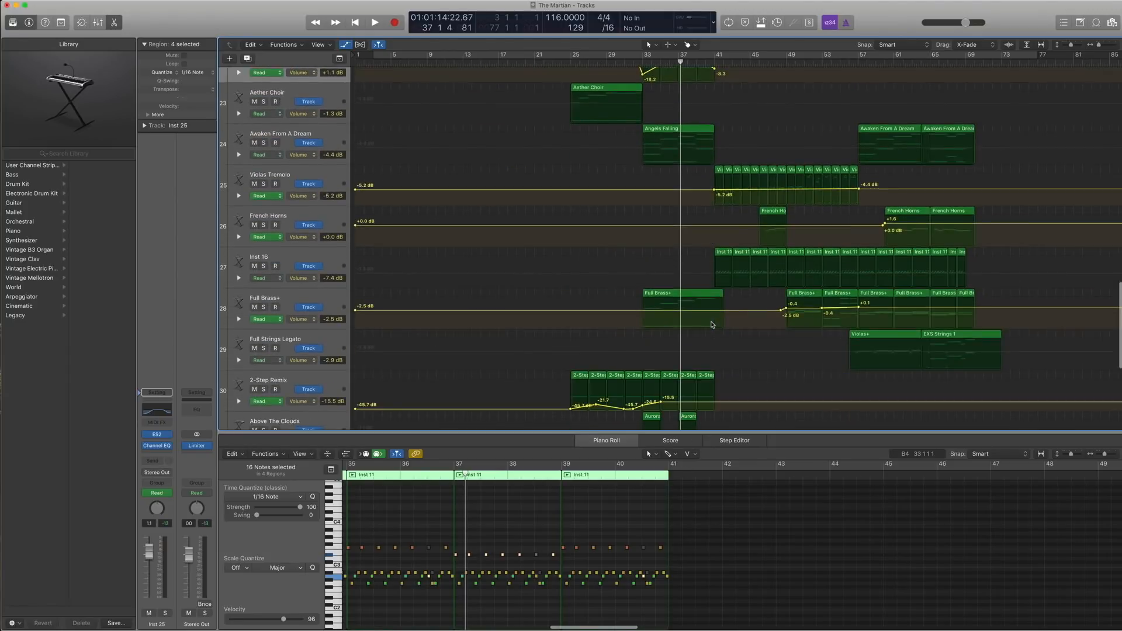
key("a")
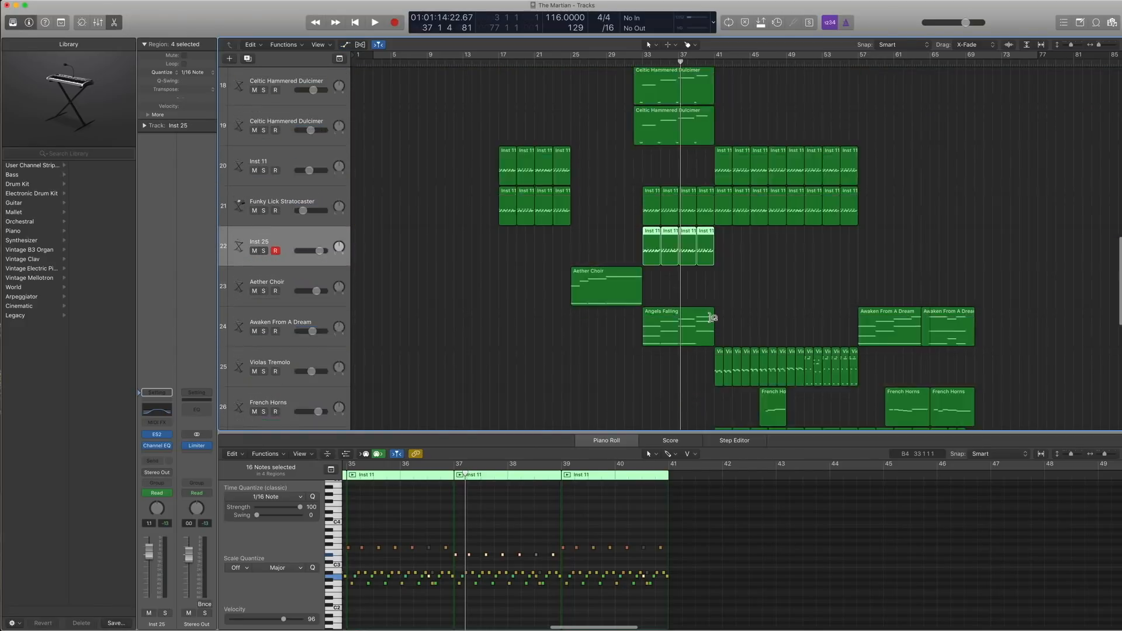
Move the playhead back to bar 33 and check the Alchemy instrument on the Awaken From A Dream track
left_click(685, 281)
key("comma")
key("comma")
key("comma")
key("comma")
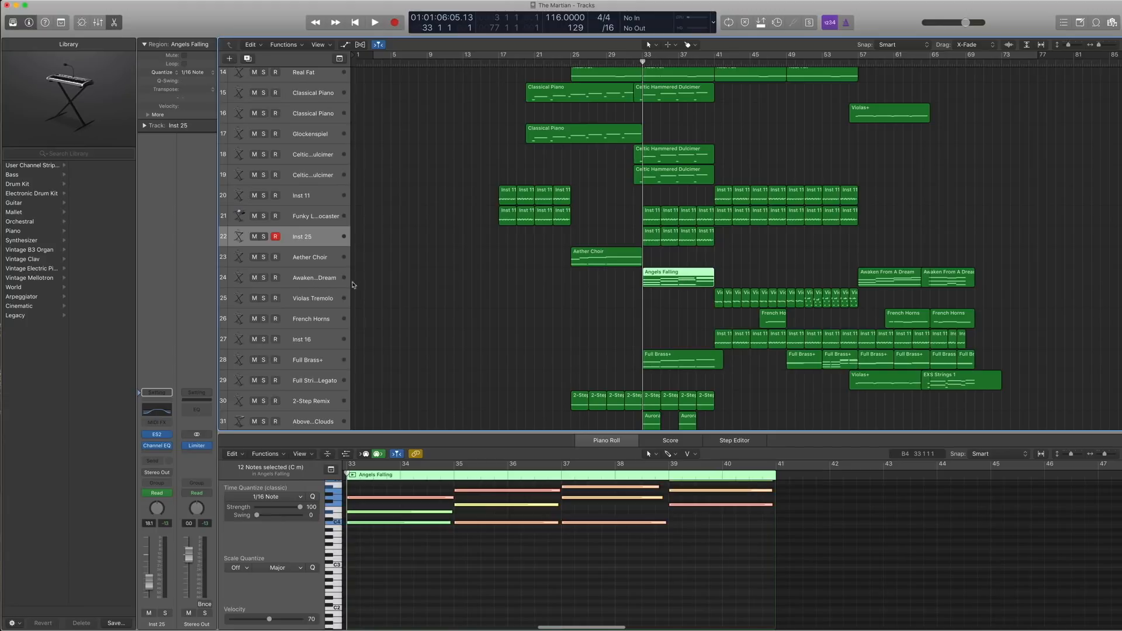
left_click(347, 283)
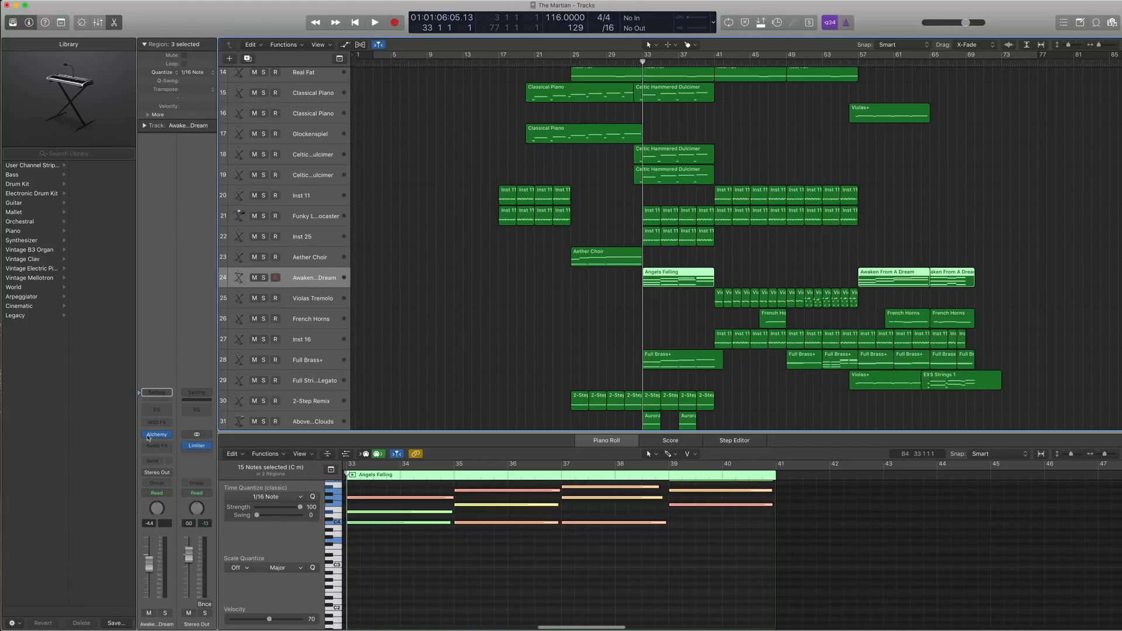
left_click(151, 434)
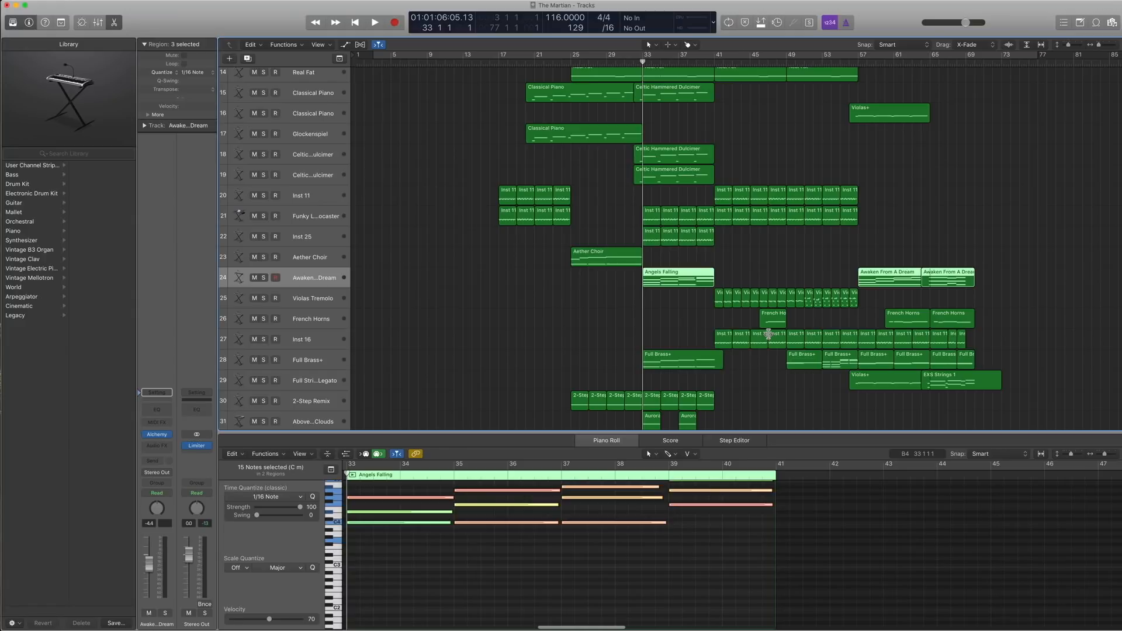
Play the Awaken From A Dream regions soloed from bar 33 into bar 35, stop, and turn off solo
key("ctrl+s")
key("space")
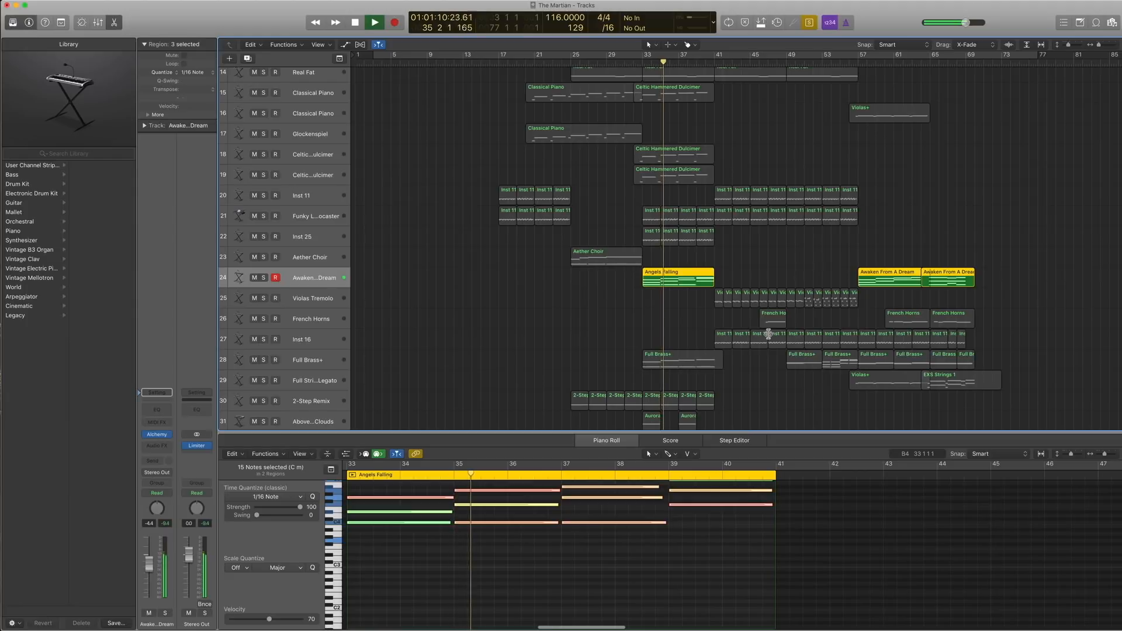
key("space")
key("ctrl+s")
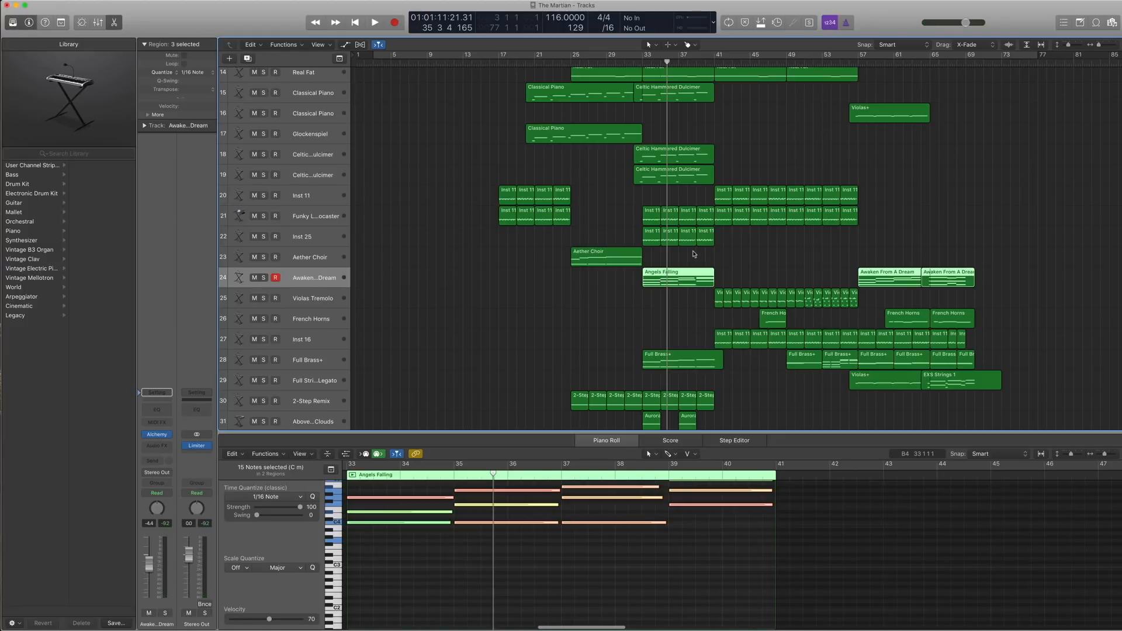
Hide the Piano Roll, select the Full Brass+ track, and look through its orchestral Brass presets in the library
scroll(694, 254, "up", 1)
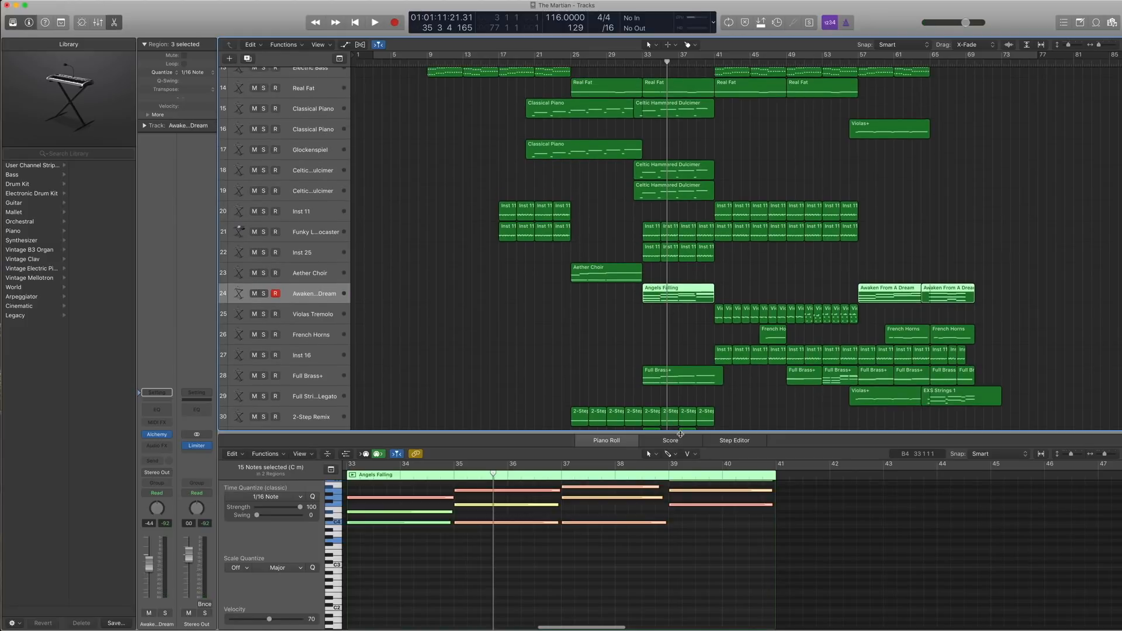
key("e")
left_click(683, 435)
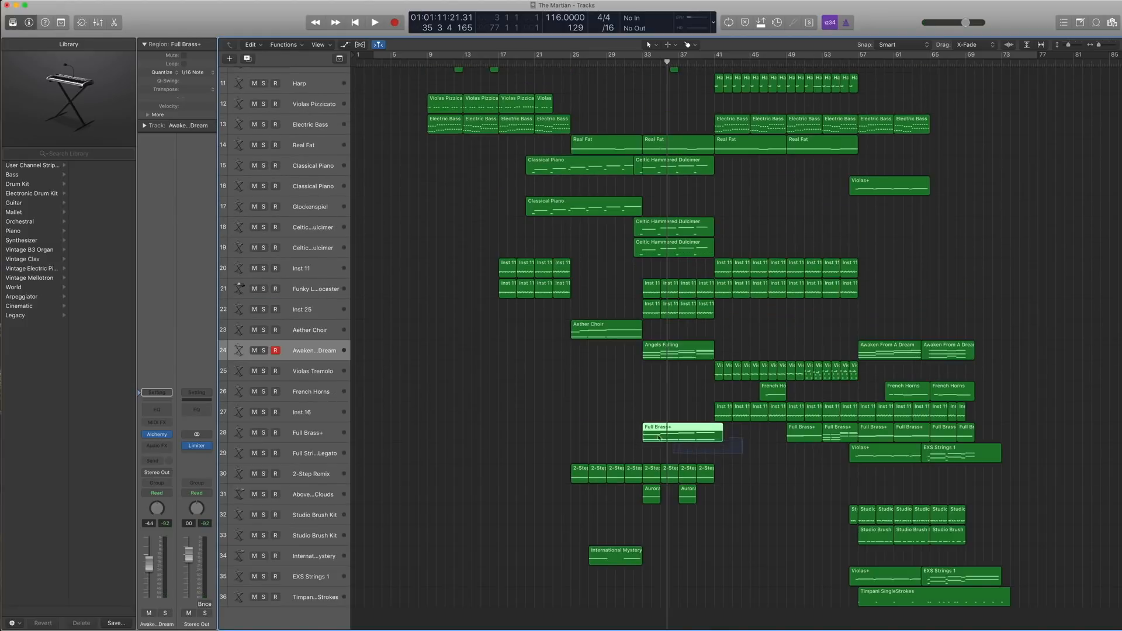
left_click(305, 431)
left_click(142, 433)
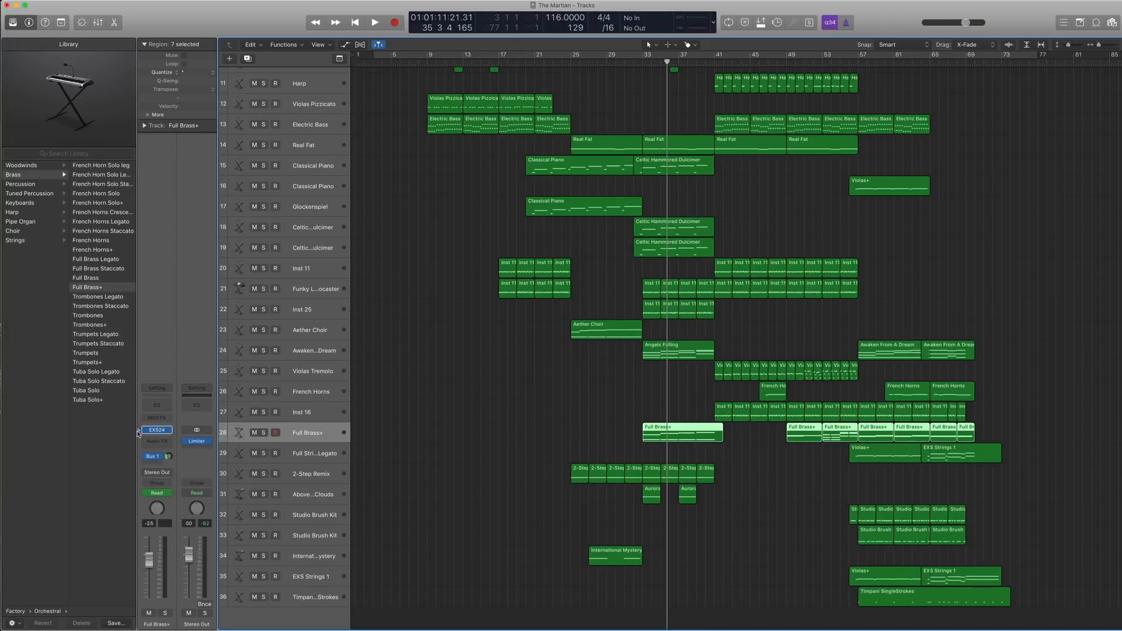
left_click(52, 241)
left_click(88, 175)
Open the notes of the first Full Brass+ region and play it soloed from bar 33 into bar 35
key("comma")
key("comma")
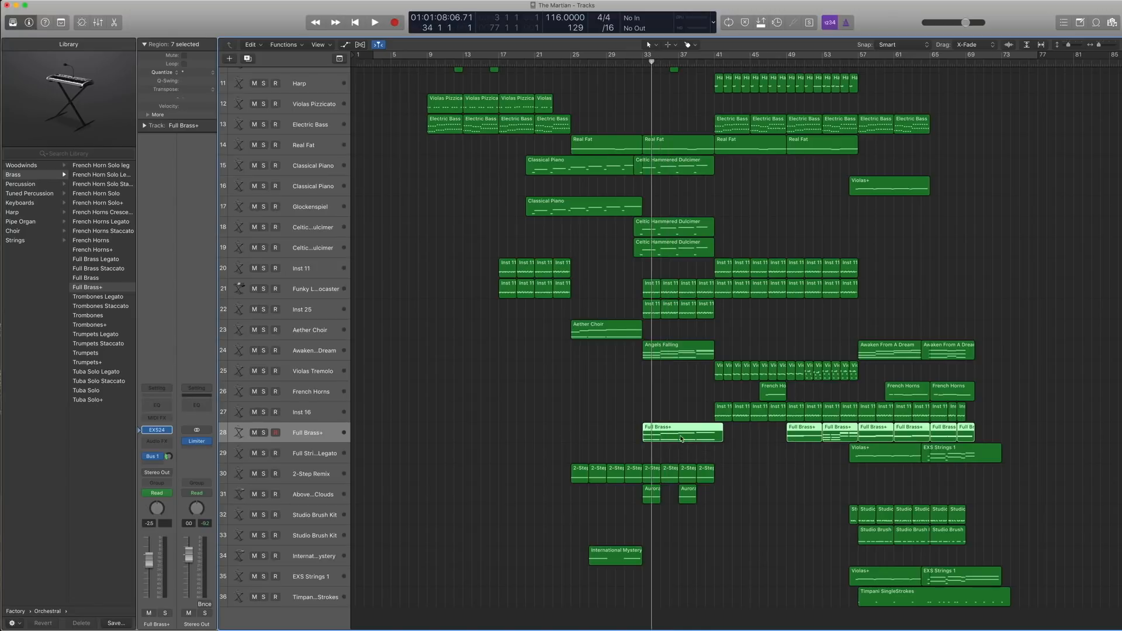
key("comma")
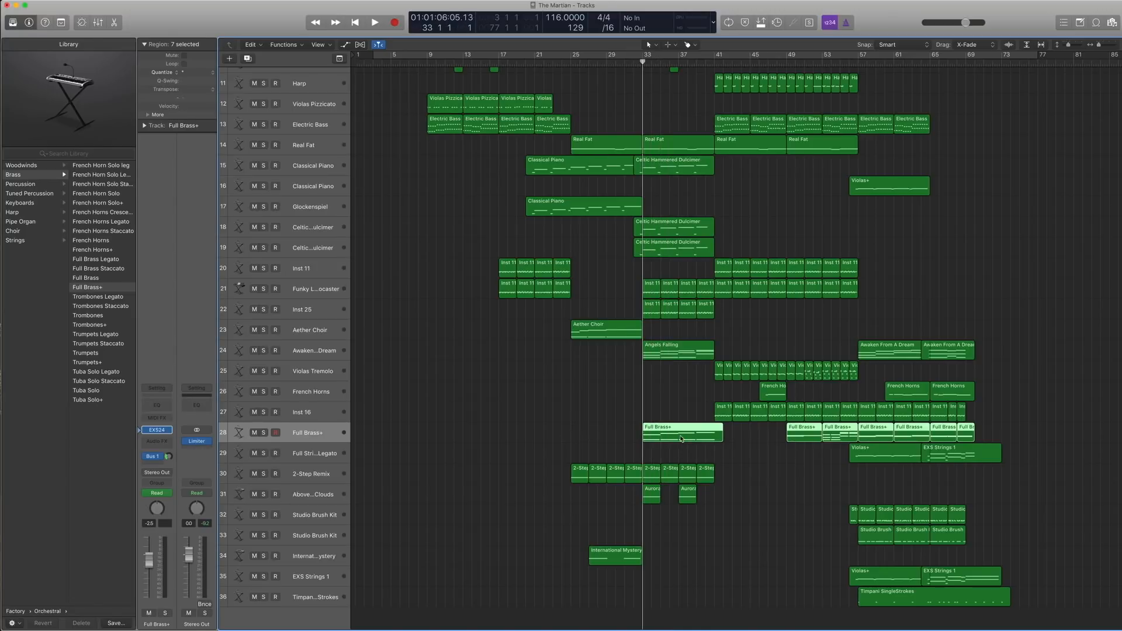
double_click(680, 439)
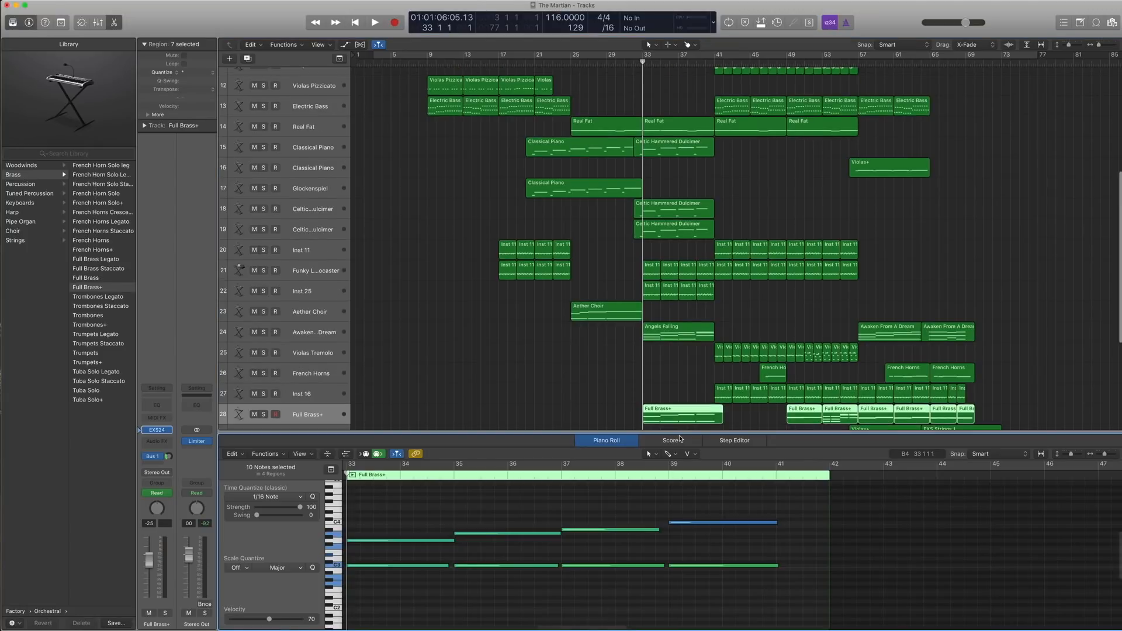
key("space")
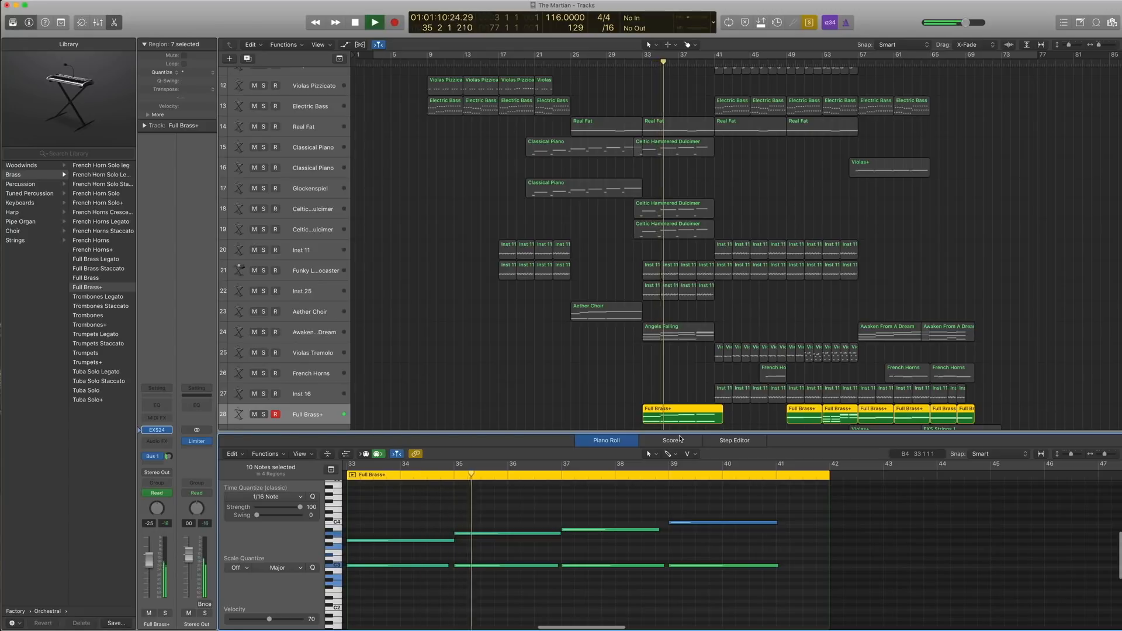
key("space")
Hide the Piano Roll, select the Above The Clouds track, and check its Alchemy preset, closing the plug-in again
scroll(678, 433, "down", 7)
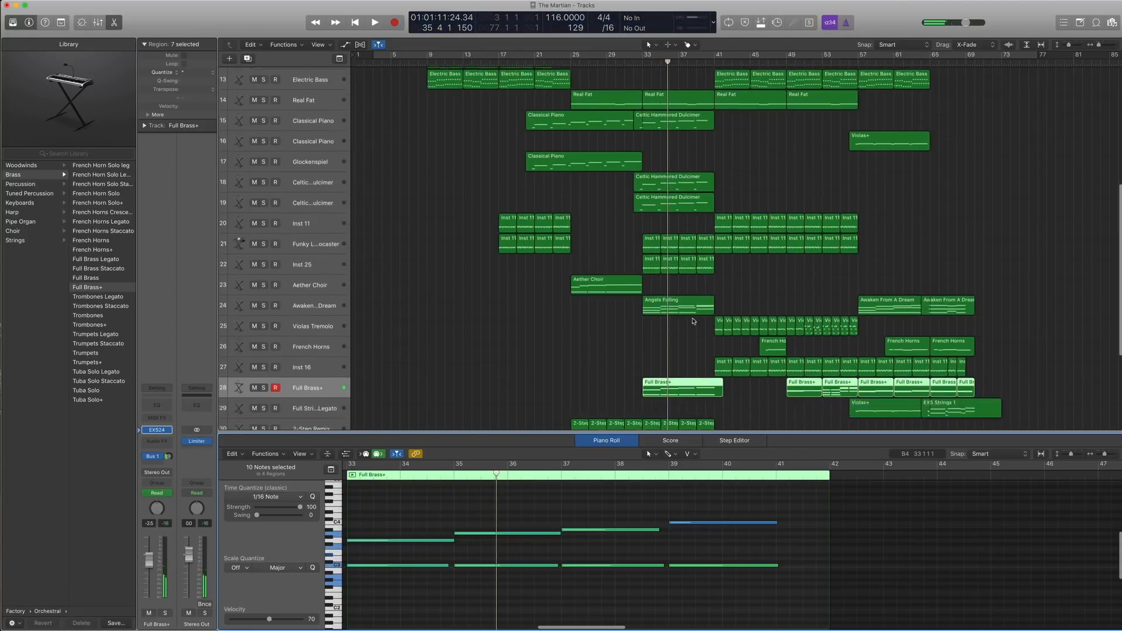
key("p")
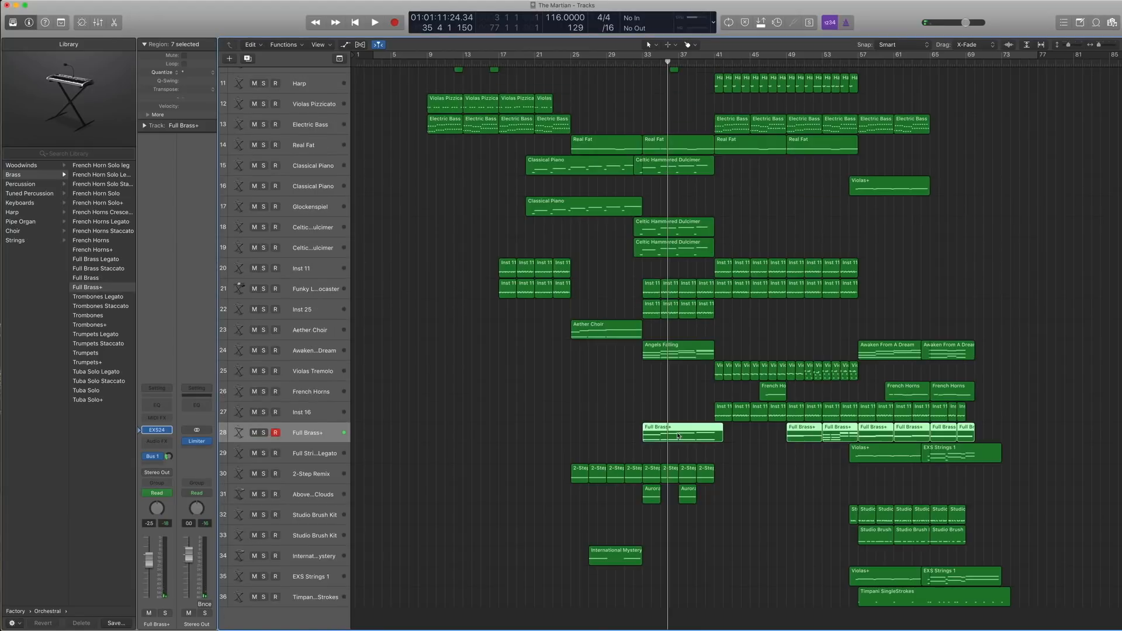
left_click(311, 498)
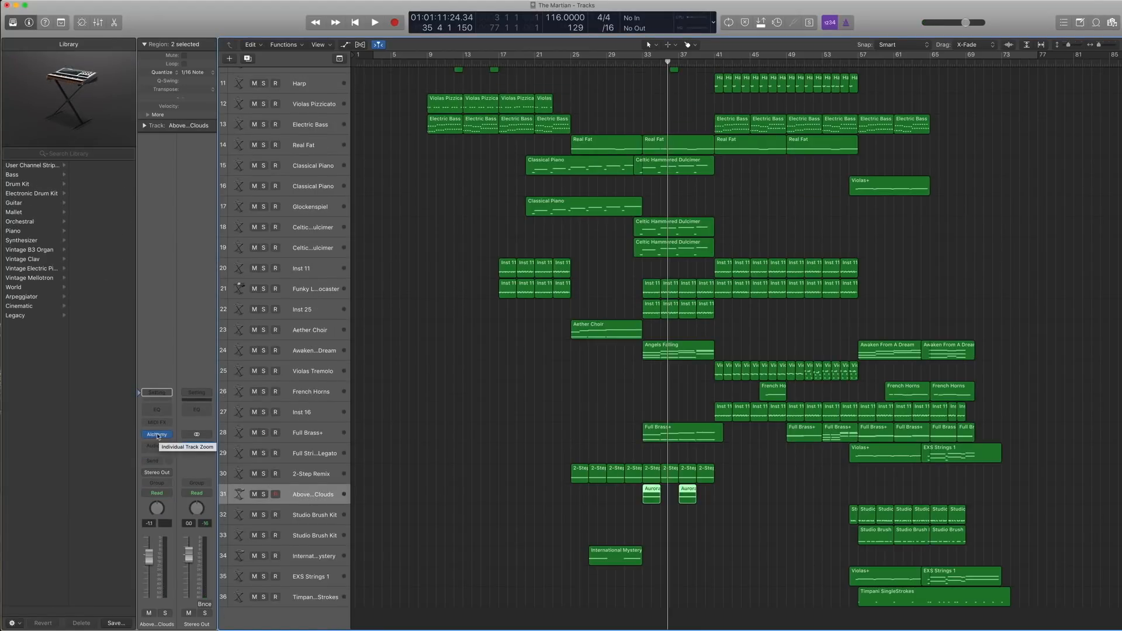
left_click(156, 435)
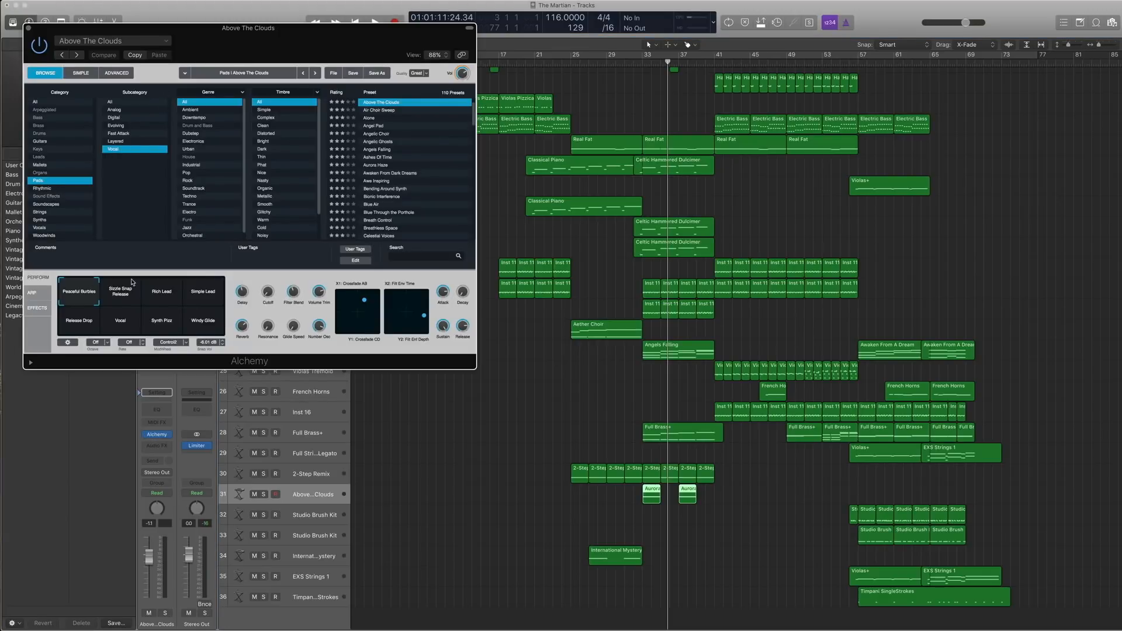
left_click(28, 28)
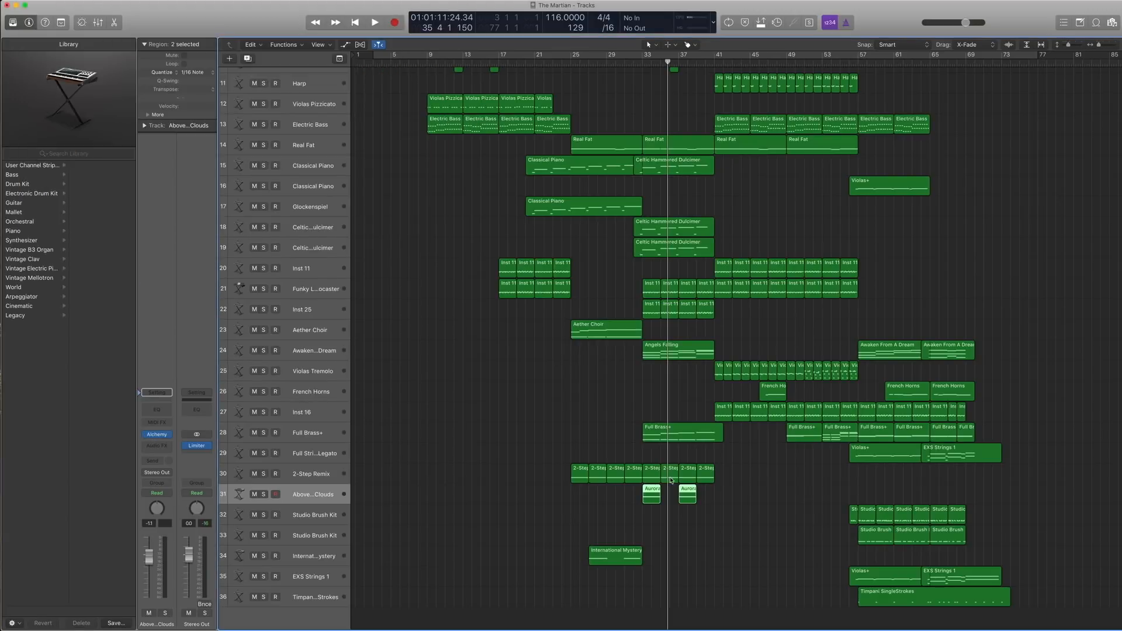
Play the Above The Clouds regions soloed with their notes open, stop in bar 37, and return the playhead to bar 33
key("space")
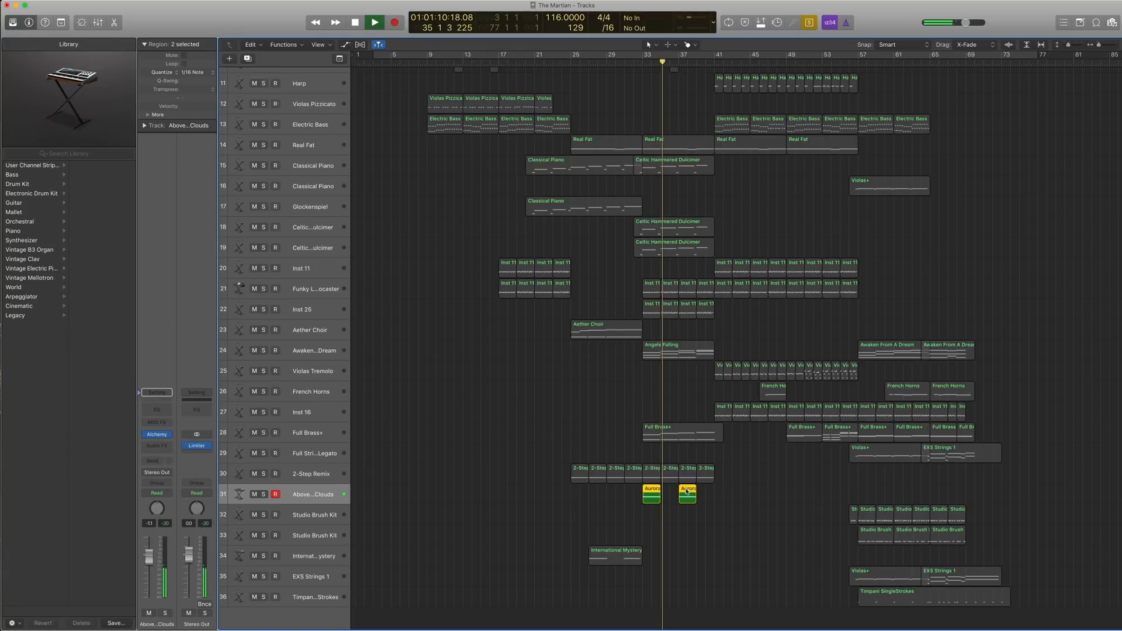
double_click(687, 491)
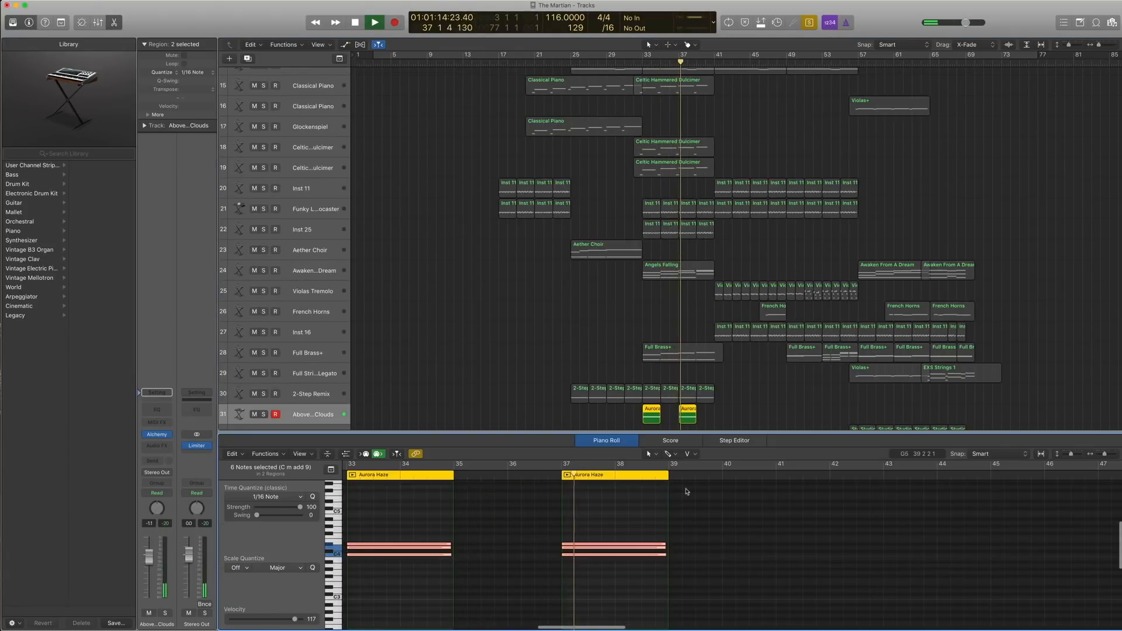
key("space")
key("comma")
key("comma")
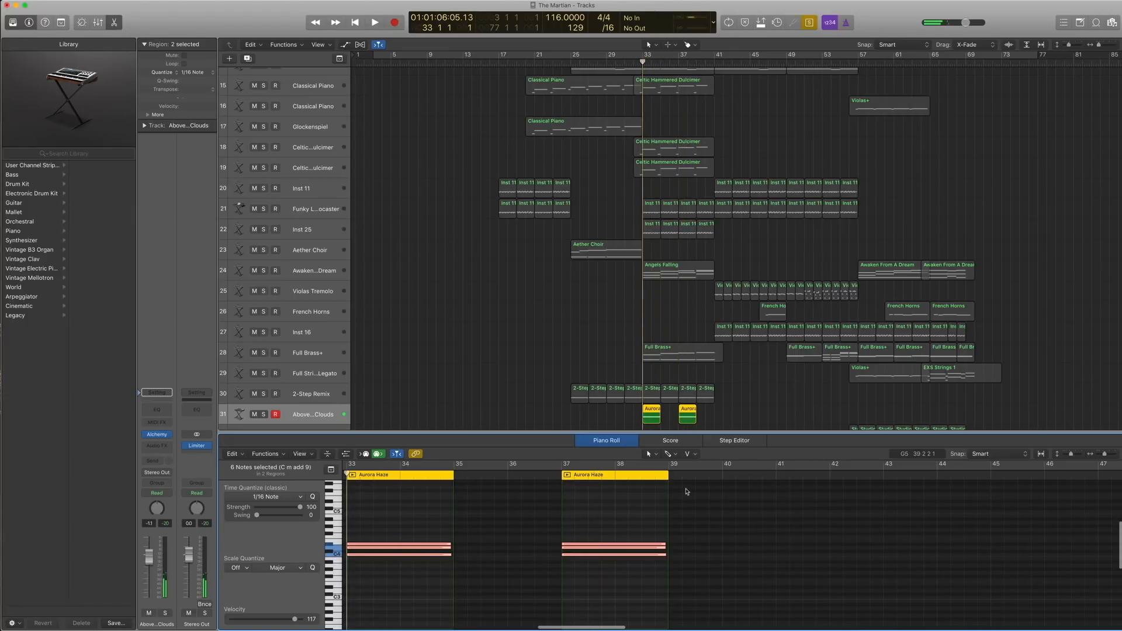
Turn off solo and play the full arrangement from bar 33 into bar 38, hiding the Piano Roll during playback
key("ctrl+s")
key("space")
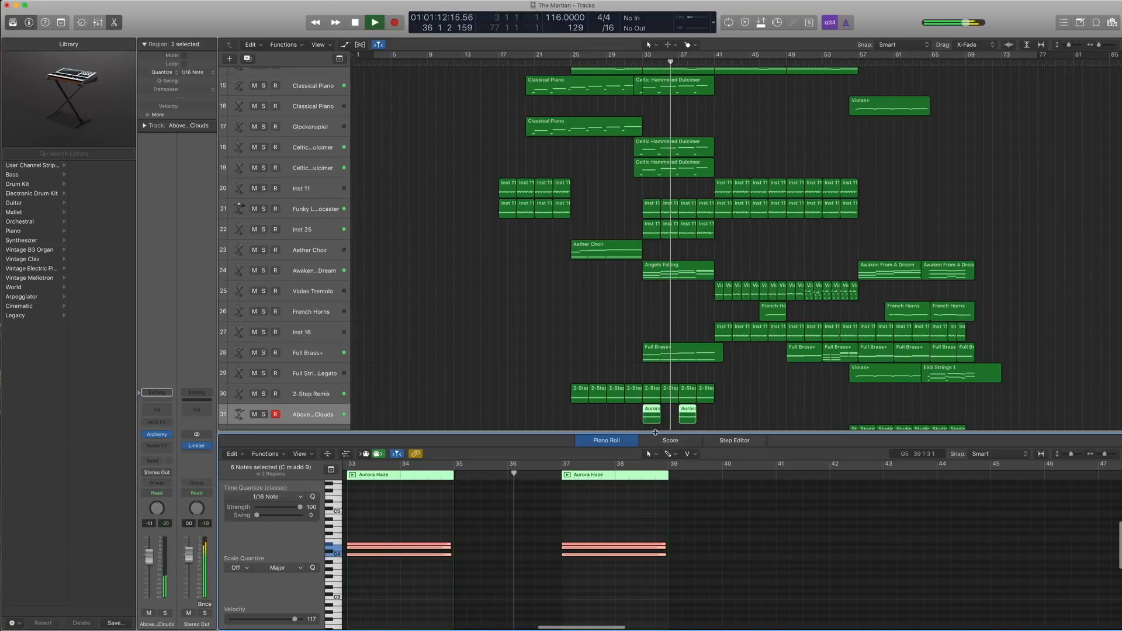
key("e")
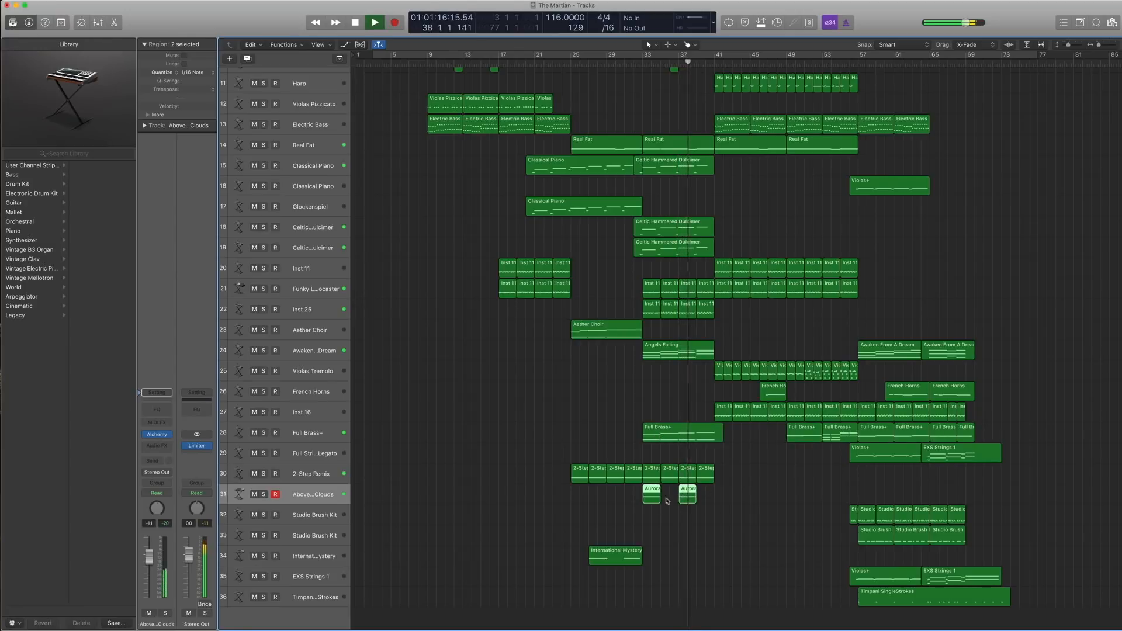
key("space")
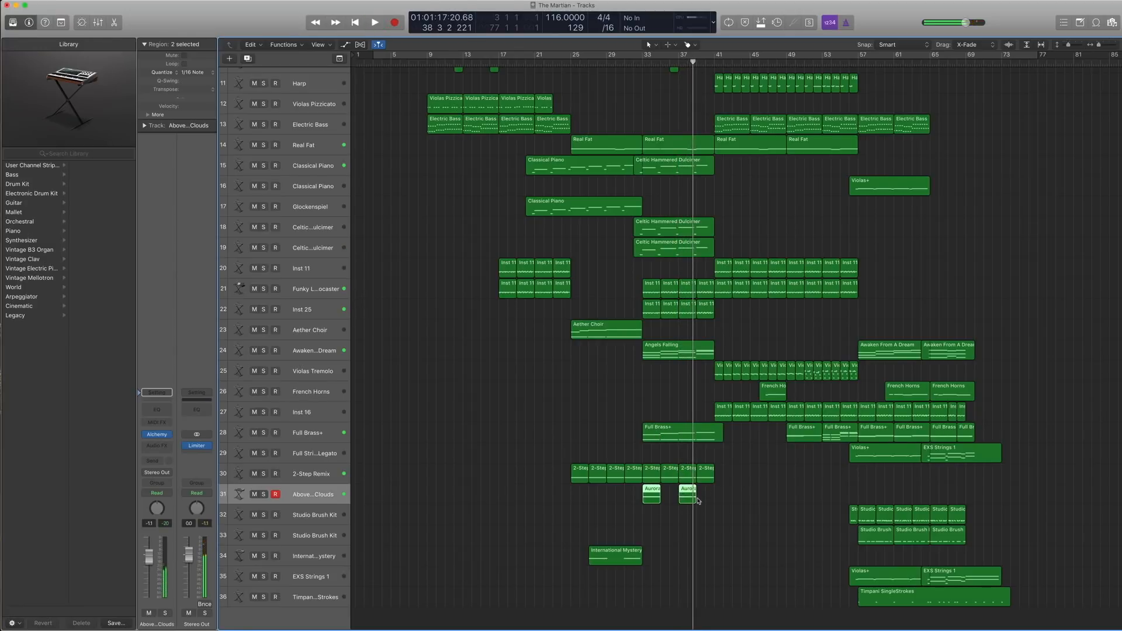
Select the Violas Tremolo track and check its volume automation curve, hiding the automation again
scroll(699, 501, "up", 3)
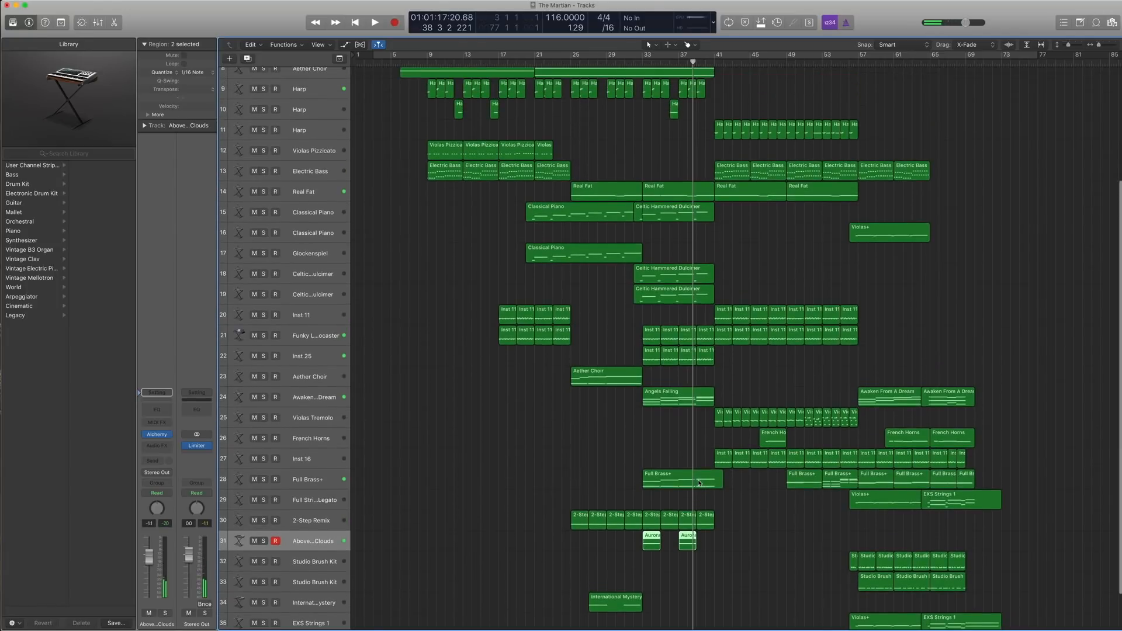
scroll(700, 483, "up", 1)
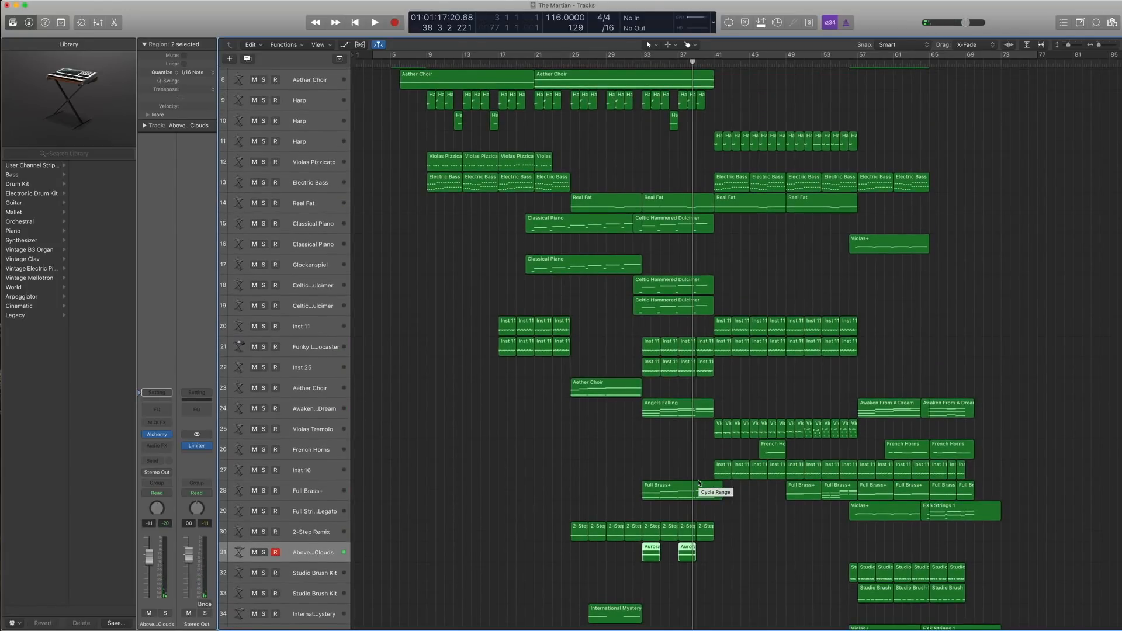
left_click(307, 432)
key("a")
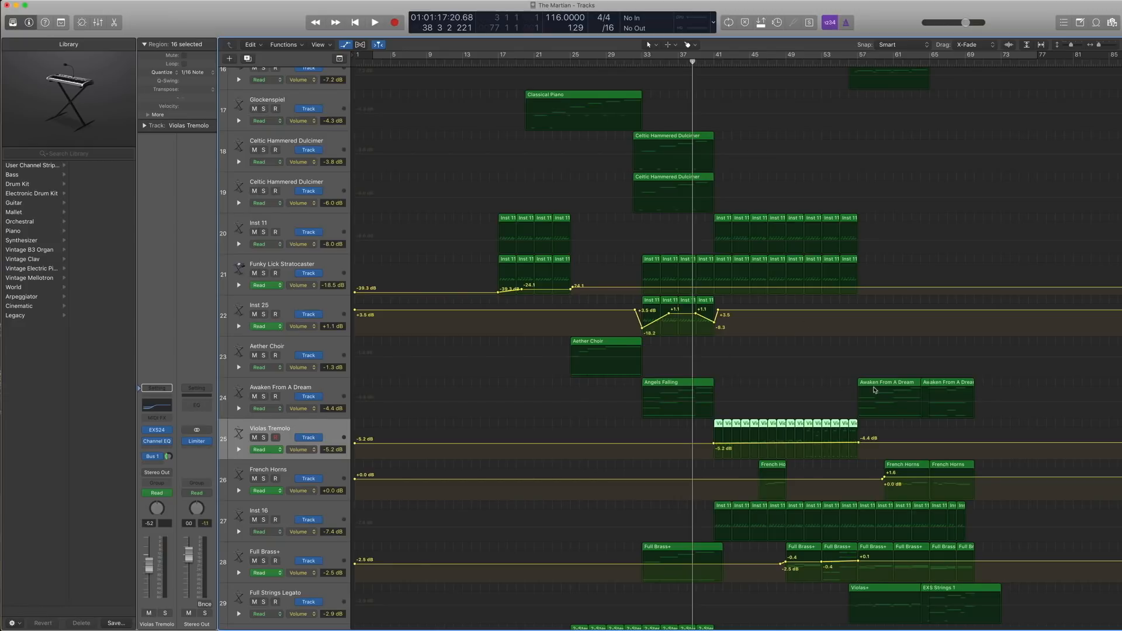
key("a")
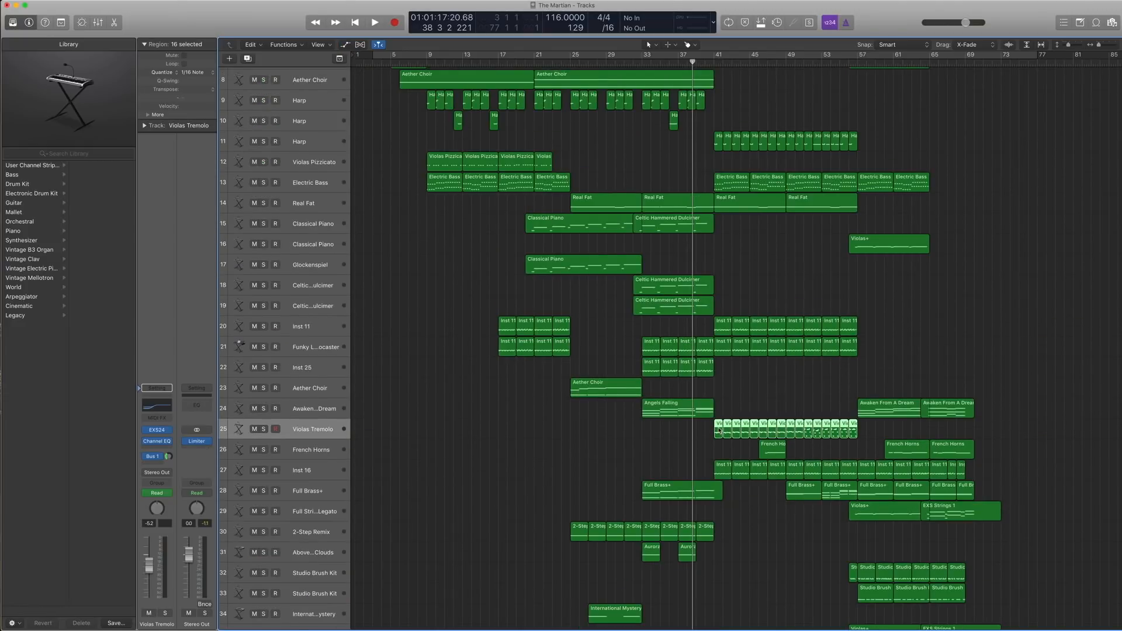
Open the Violas Tremolo regions in the Piano Roll and start playing them from bar 41 with solo on
double_click(721, 432)
key("shift+space")
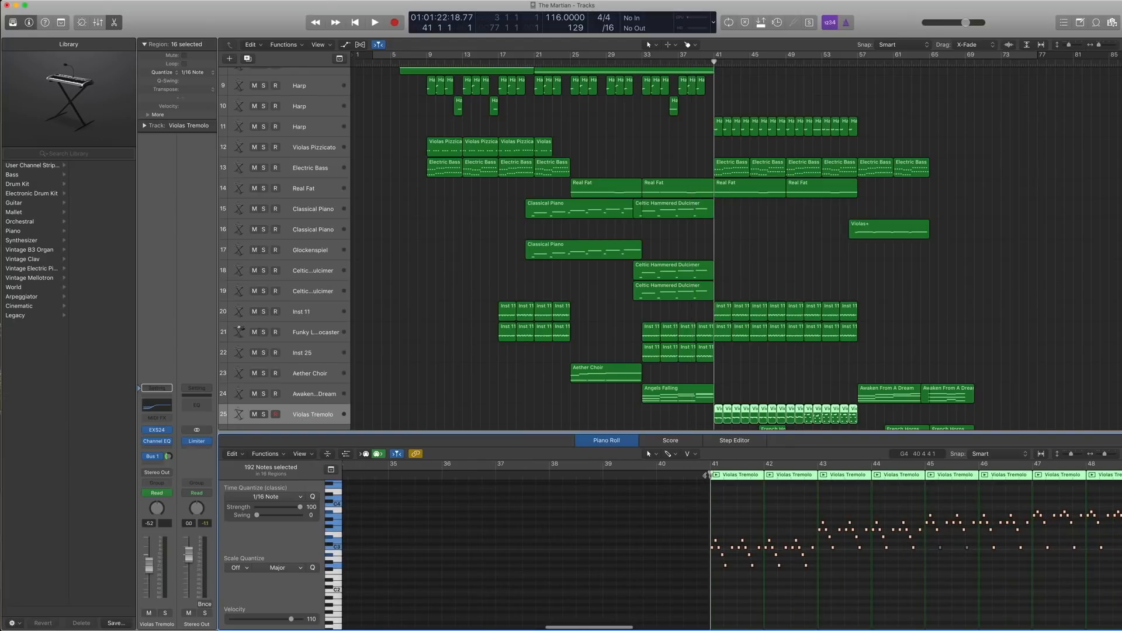
key("ctrl+s")
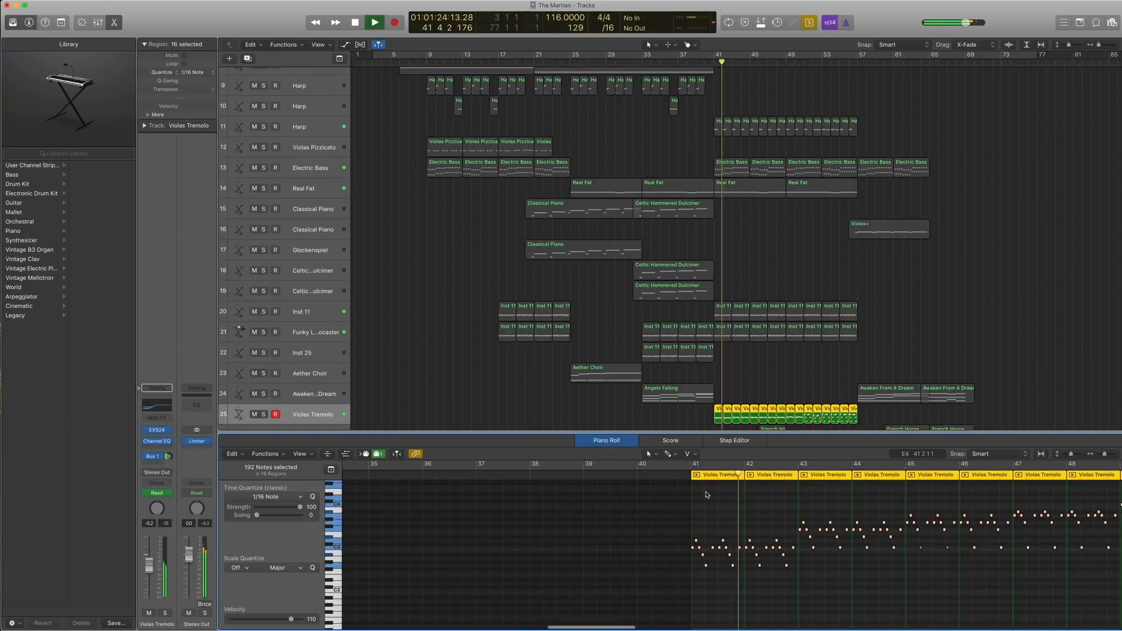
Pause the soloed Violas Tremolo playback just before bar 44 to view the notes, resume it, and stop in bar 48
scroll(702, 522, "up", 2)
key("space")
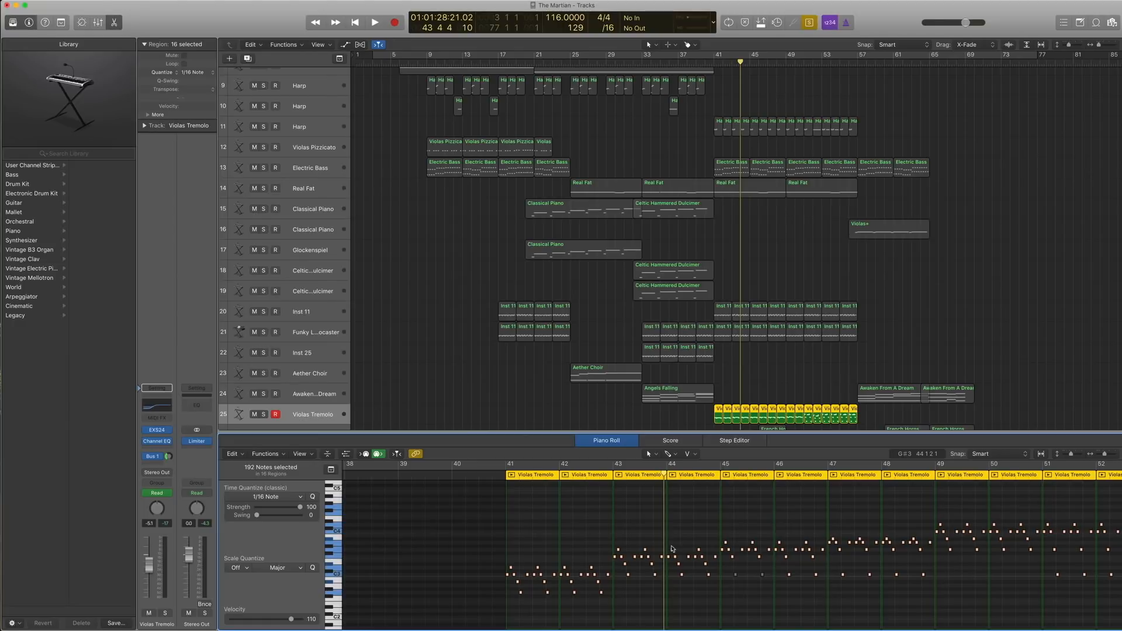
key("space")
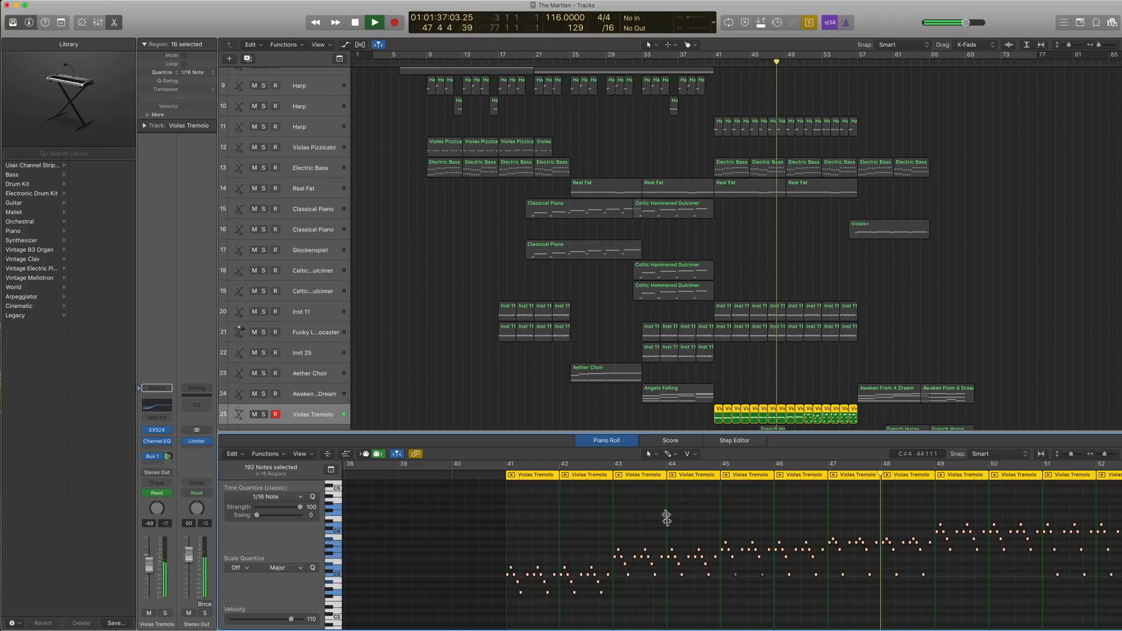
key("space")
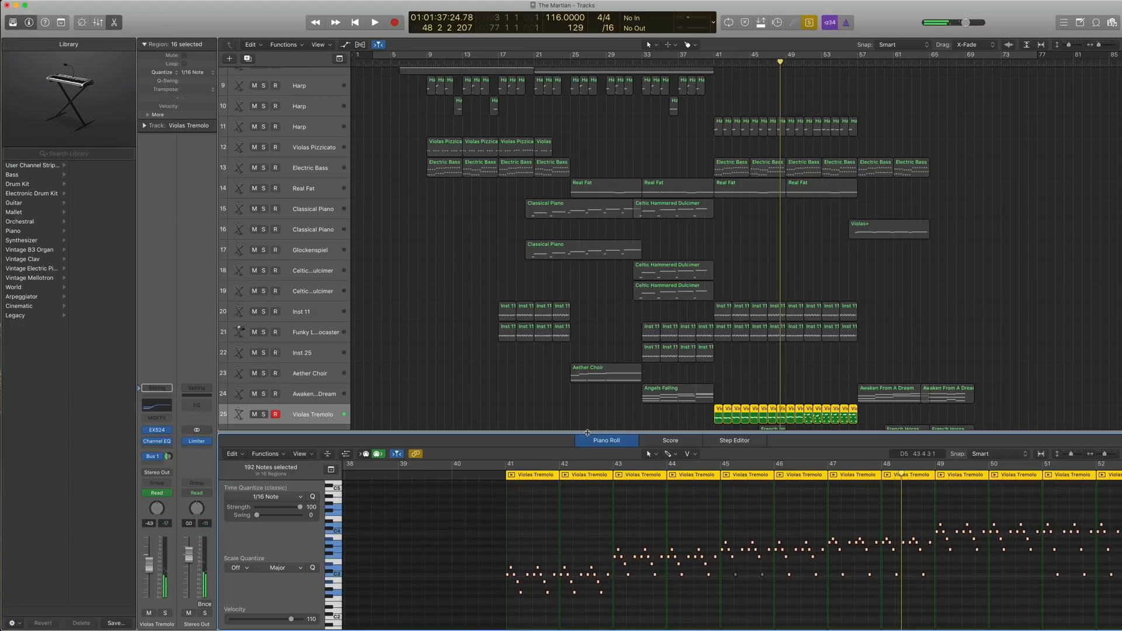
Hide the Piano Roll and inspect the Channel EQ curve on the Violas Tremolo track, closing the plug-in window again
key("p")
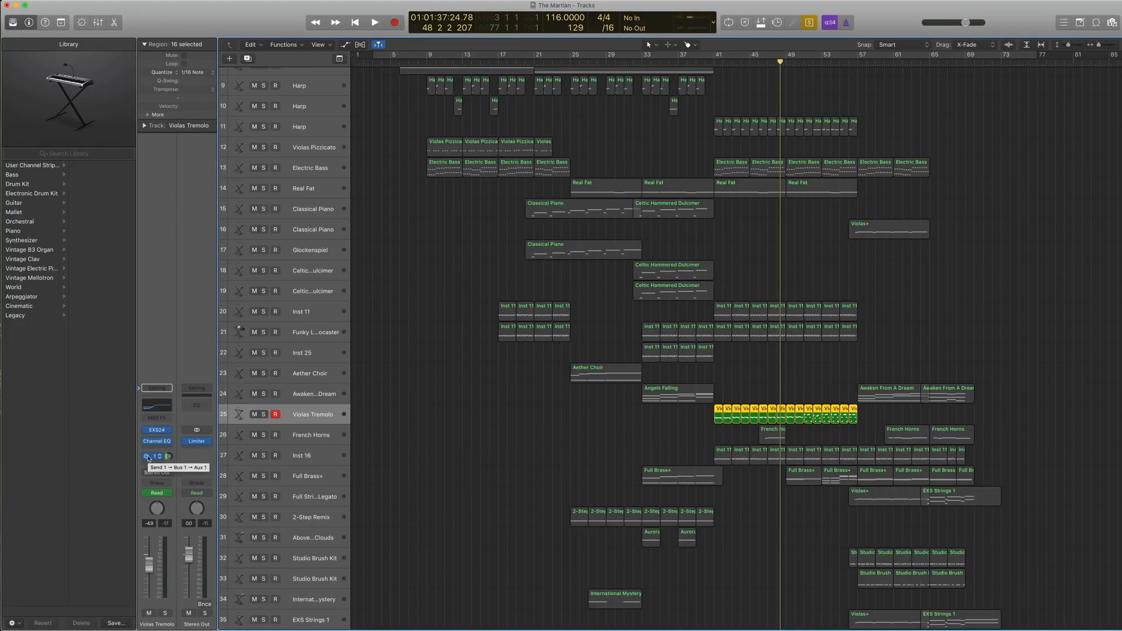
left_click(157, 405)
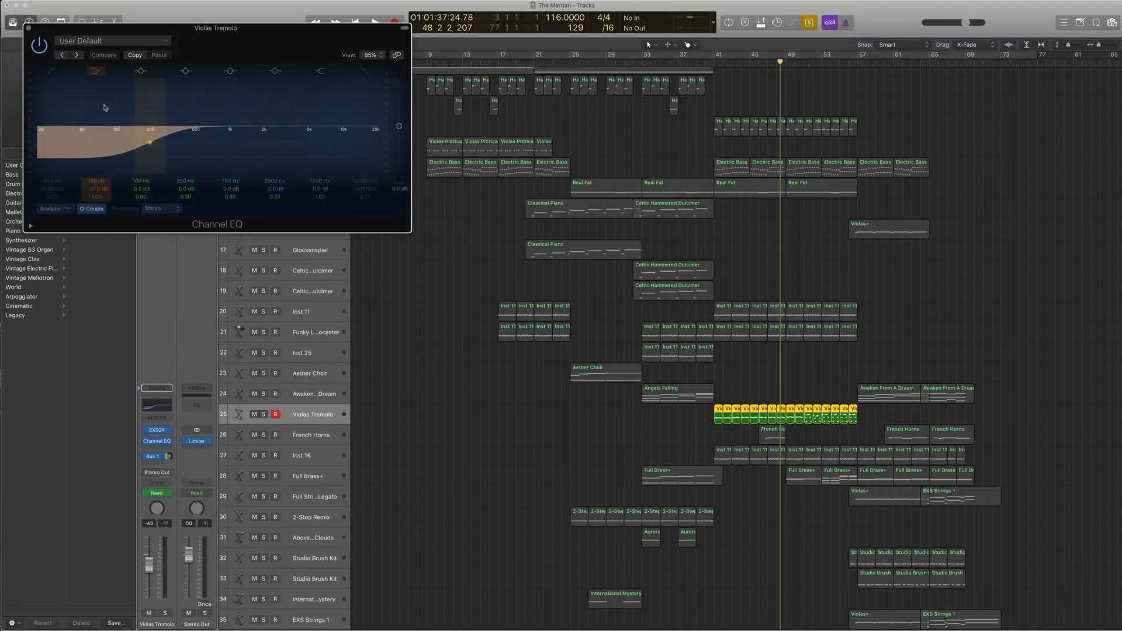
left_click(28, 28)
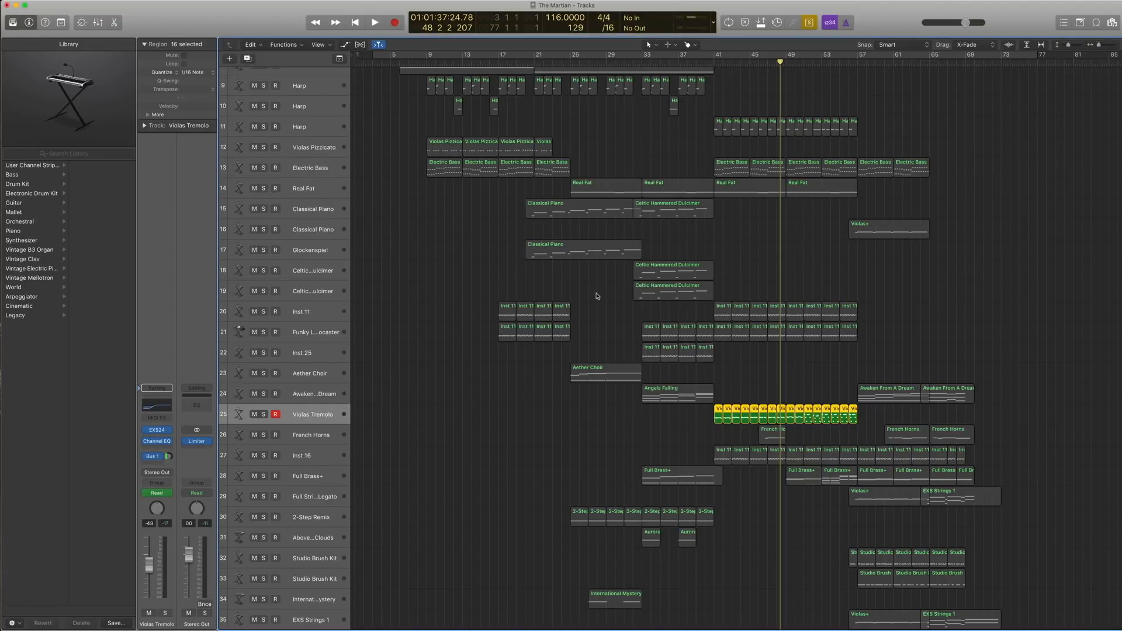
Move the playhead back to bar 41, turn off solo, and play the full arrangement into bar 42
key("comma")
key("comma")
key("comma")
key("comma")
key("comma")
key("comma")
key("comma")
key("comma")
key("ctrl+s")
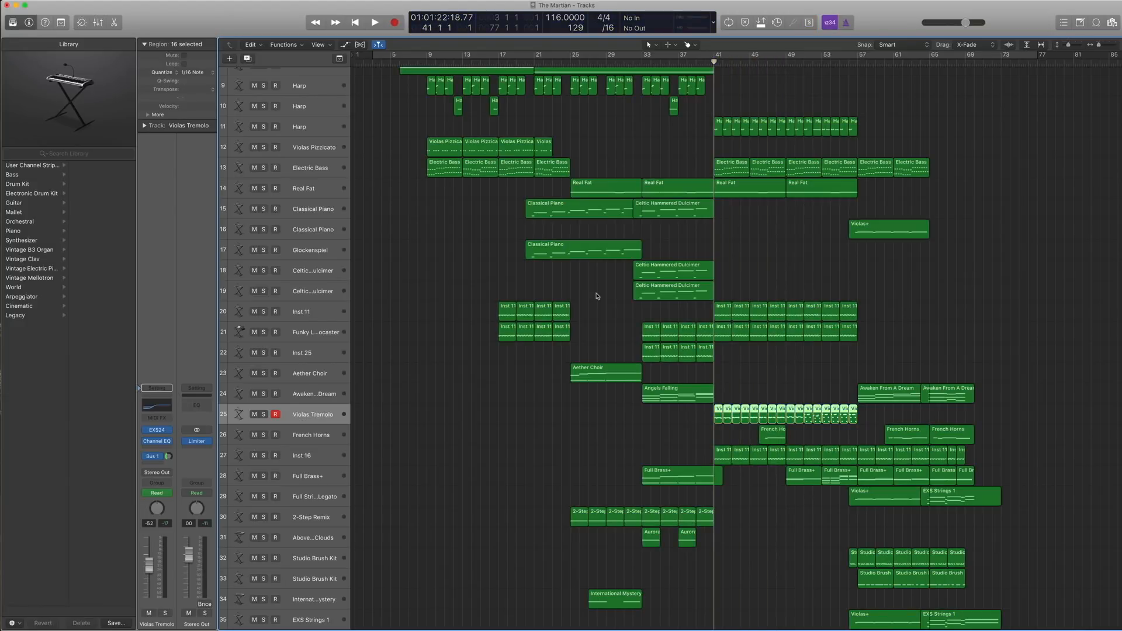
key("space")
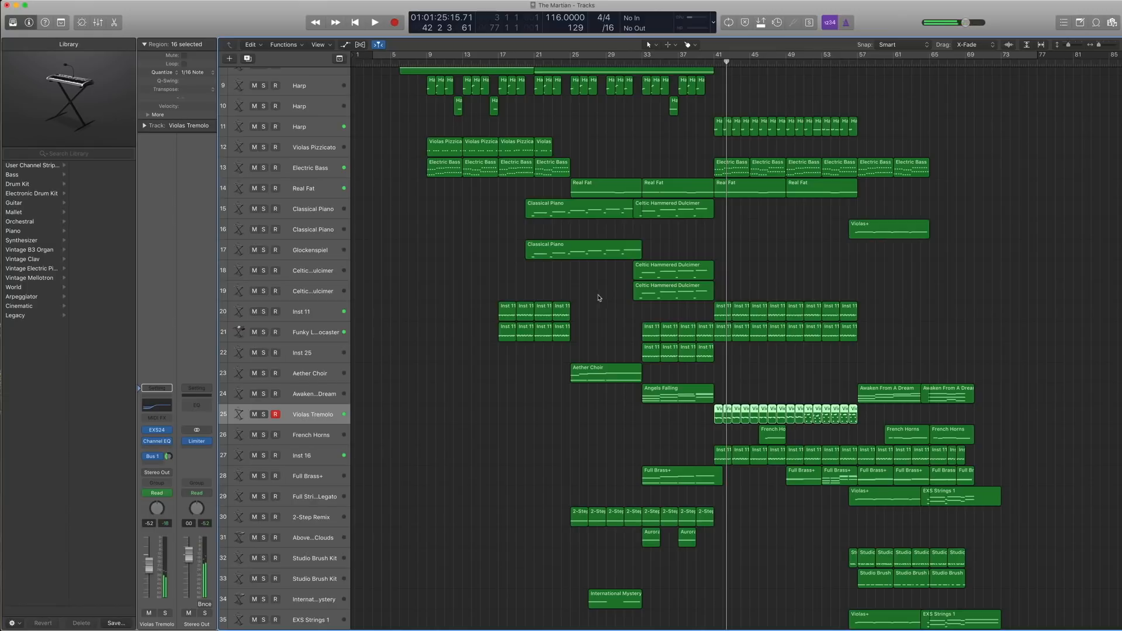
Play the Inst 16 track soloed from bar 41 into bar 42, and check its EXS24 instrument settings
left_click(321, 438)
left_click(321, 457)
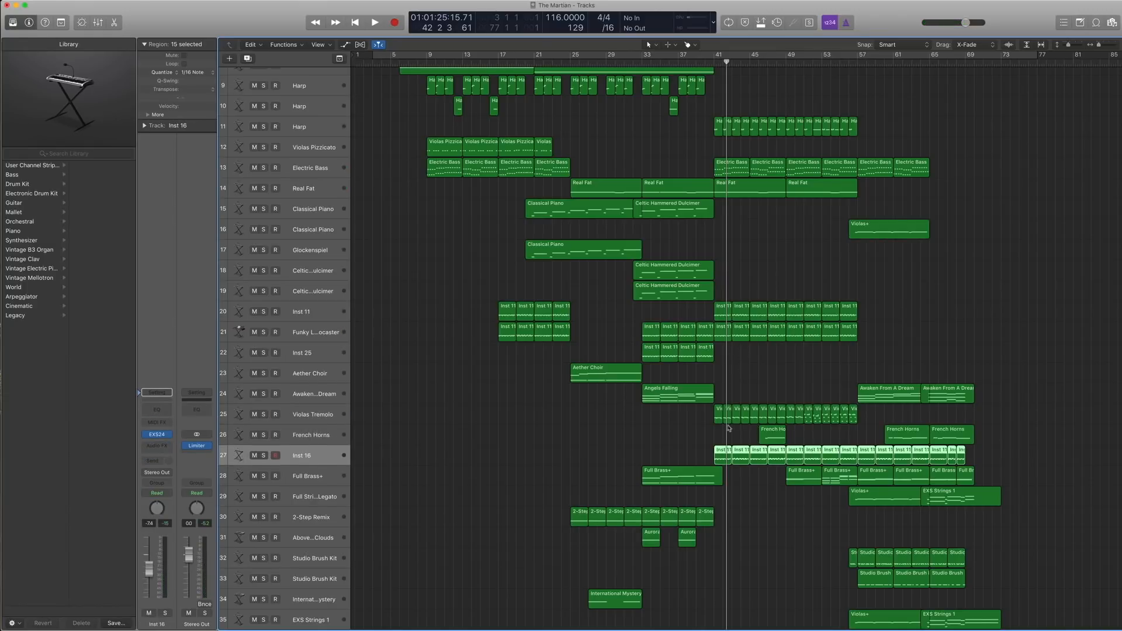
key("ctrl+s")
key("space")
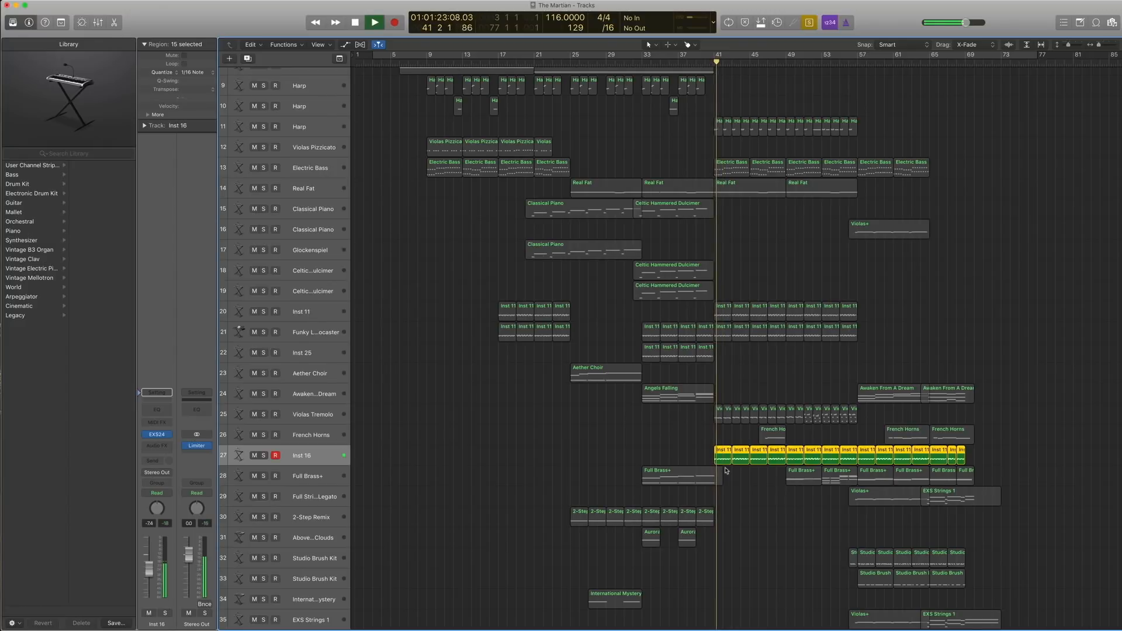
key("space")
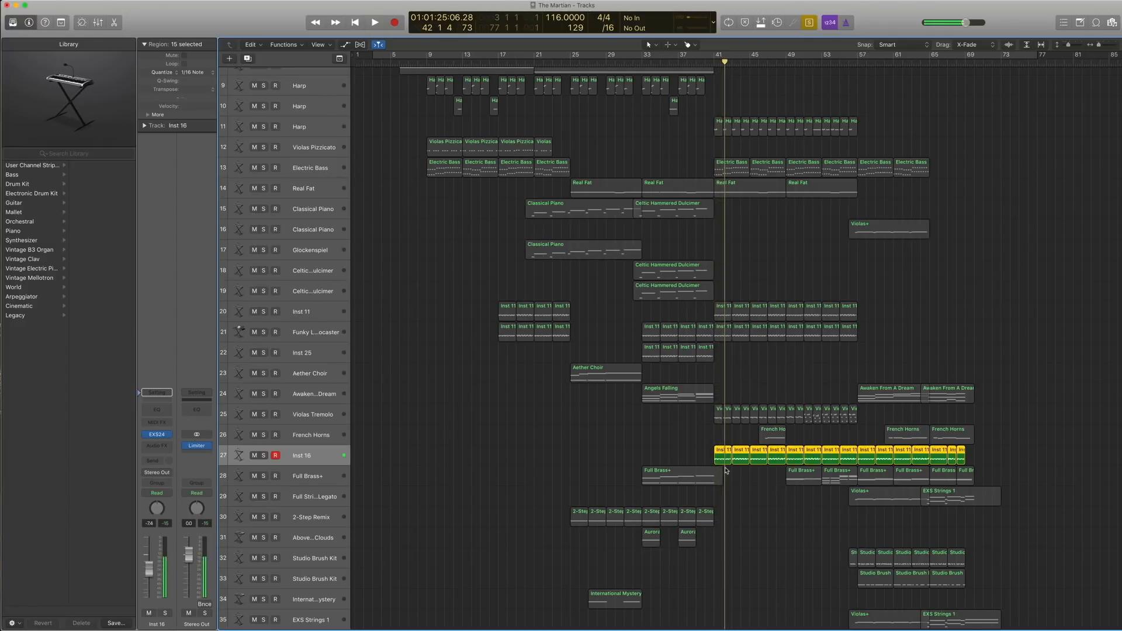
left_click(158, 435)
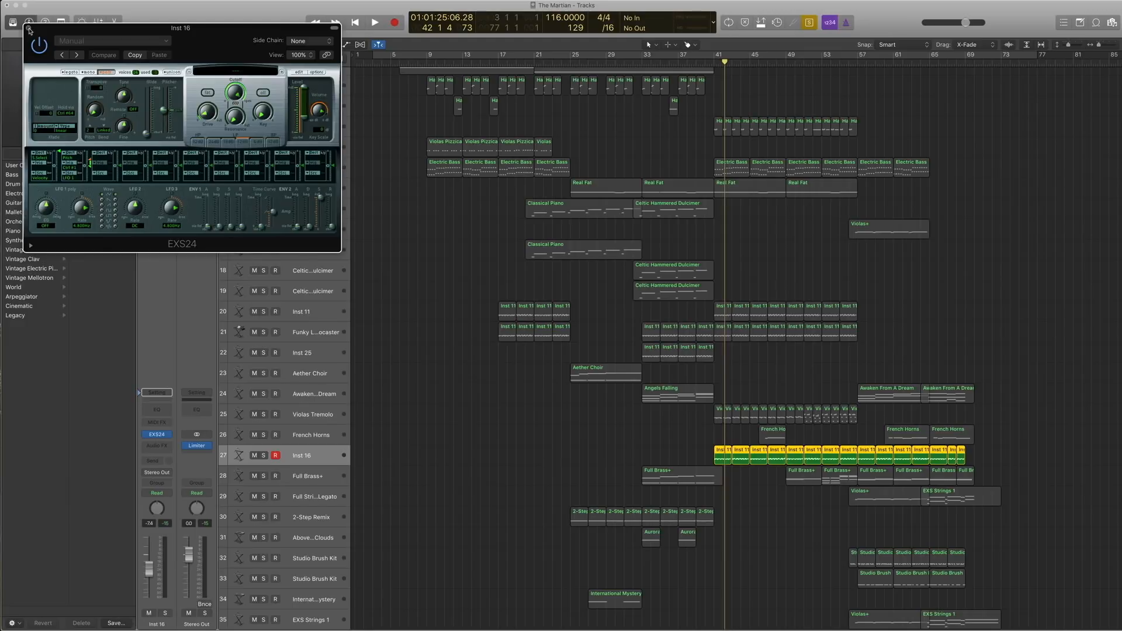
left_click(28, 28)
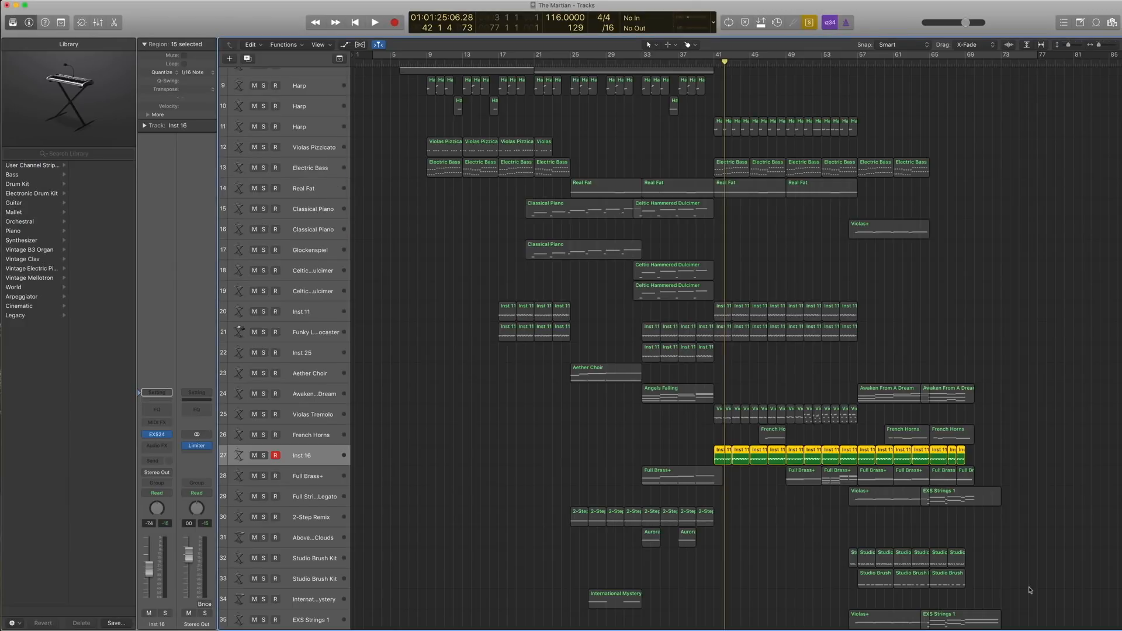
Replay Inst 16 soloed from bar 41, adding the neighbouring Inst 11 and Funky Lick Stratocaster regions, and stop in bar 44 with solo off
key("comma")
key("comma")
key("period")
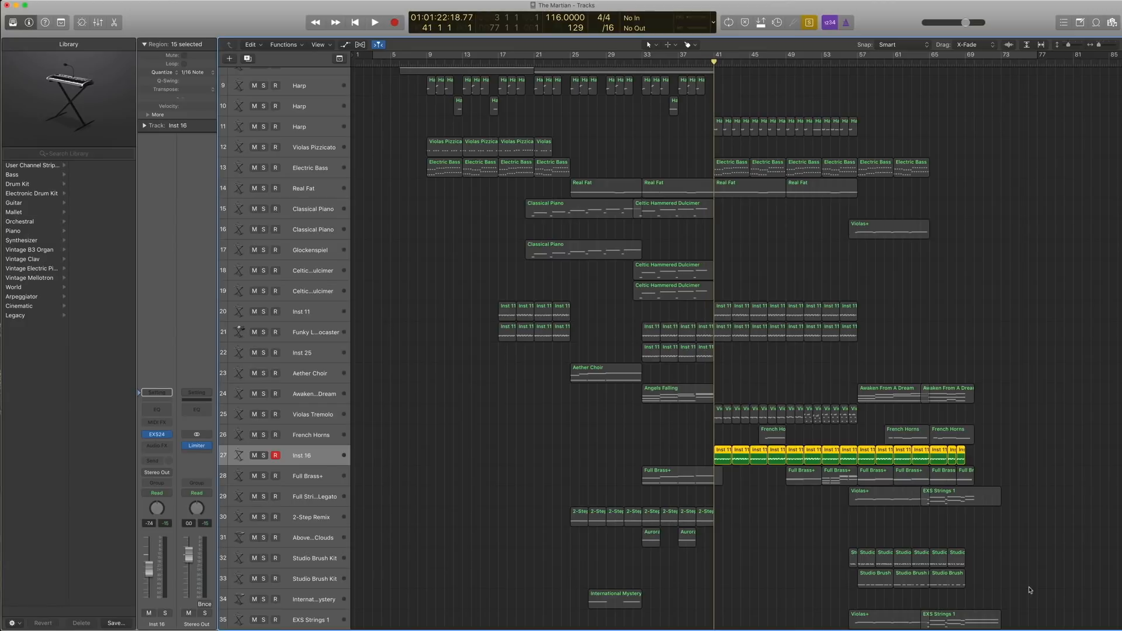
key("space")
left_click_drag(756, 363, 727, 299)
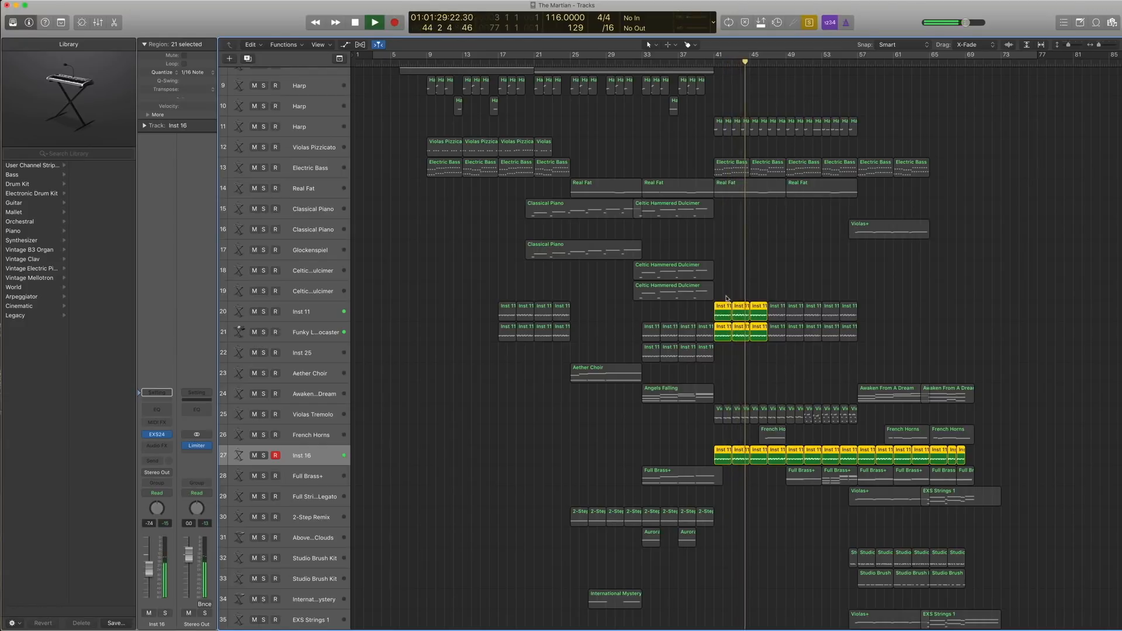
key("space")
key("ctrl+s")
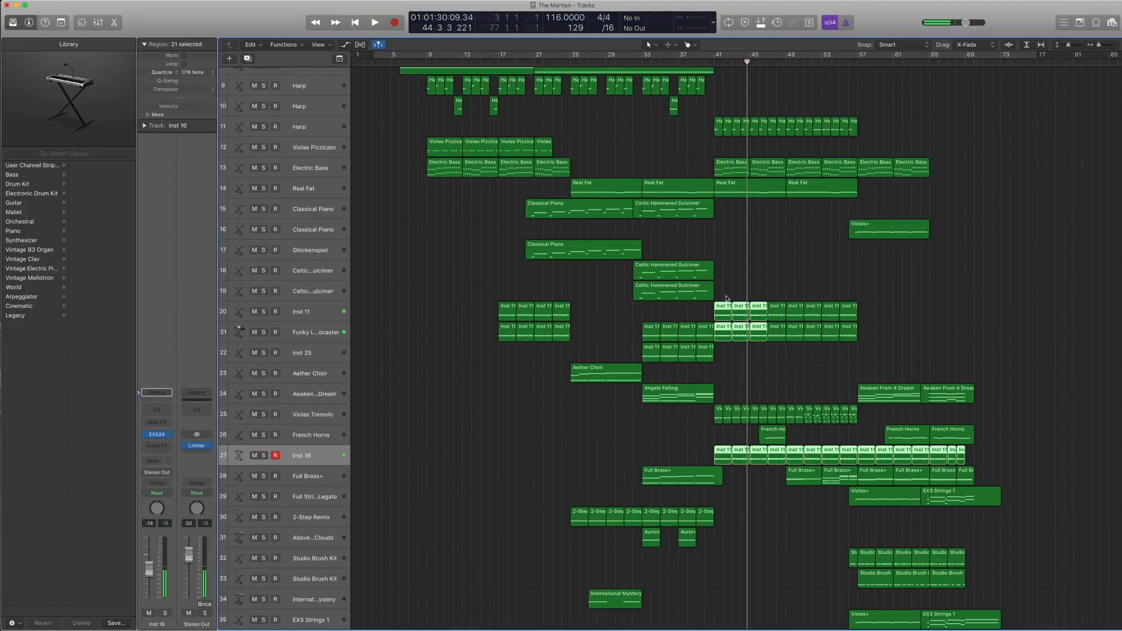
Select the French Horns track and look up its EXS24 instrument among the Orchestral Brass patches in the Library
left_click(310, 435)
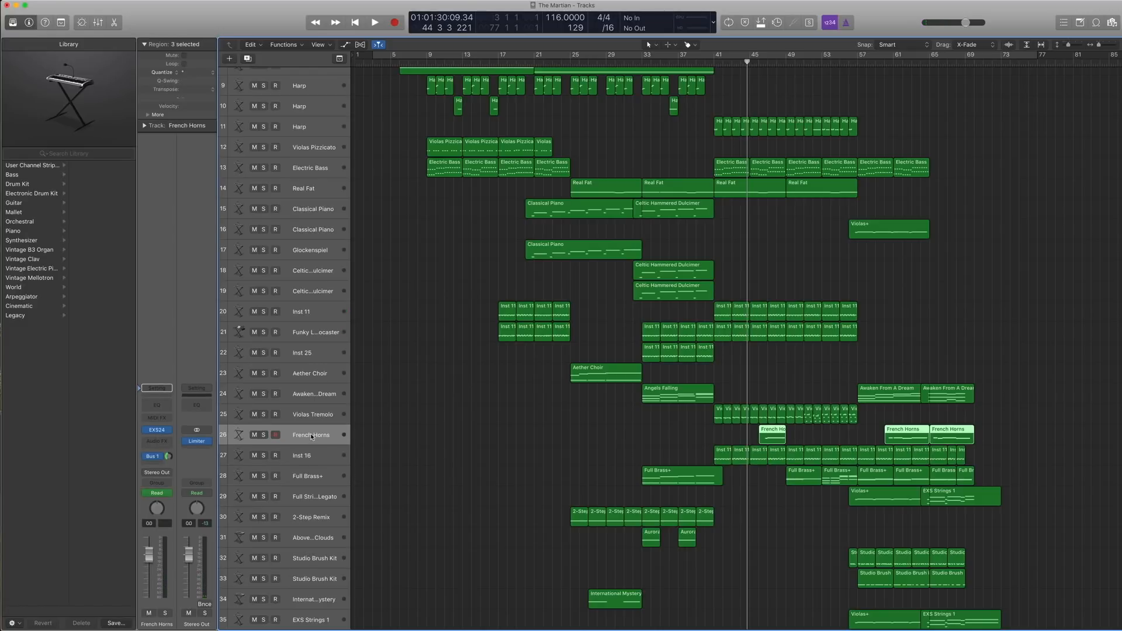
left_click(141, 434)
scroll(91, 269, "left", 3)
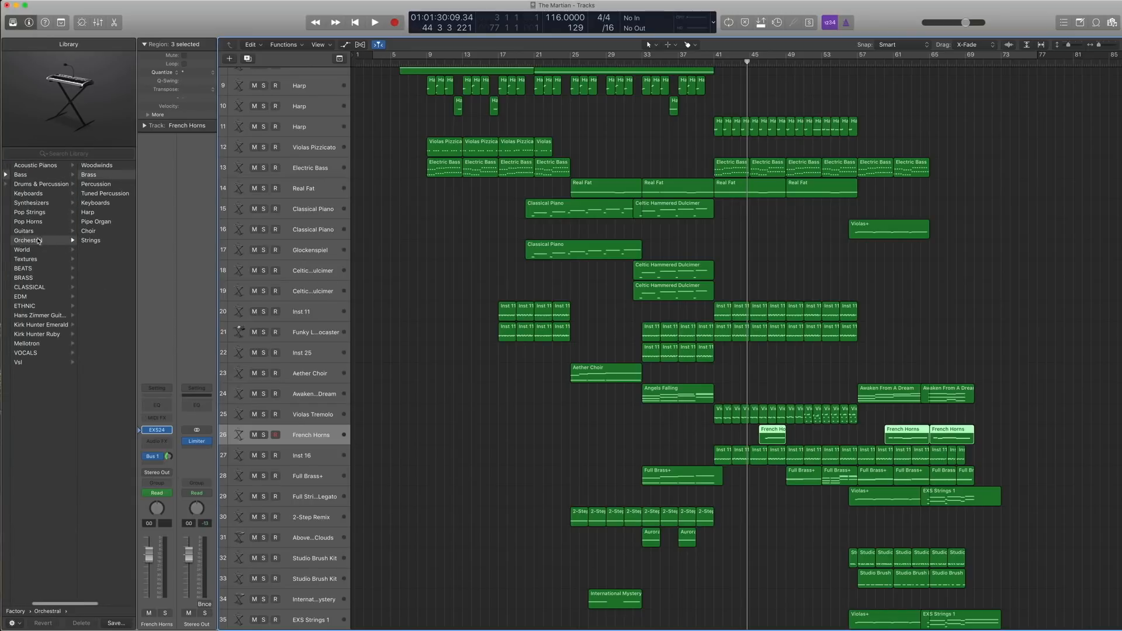
scroll(70, 246, "right", 3)
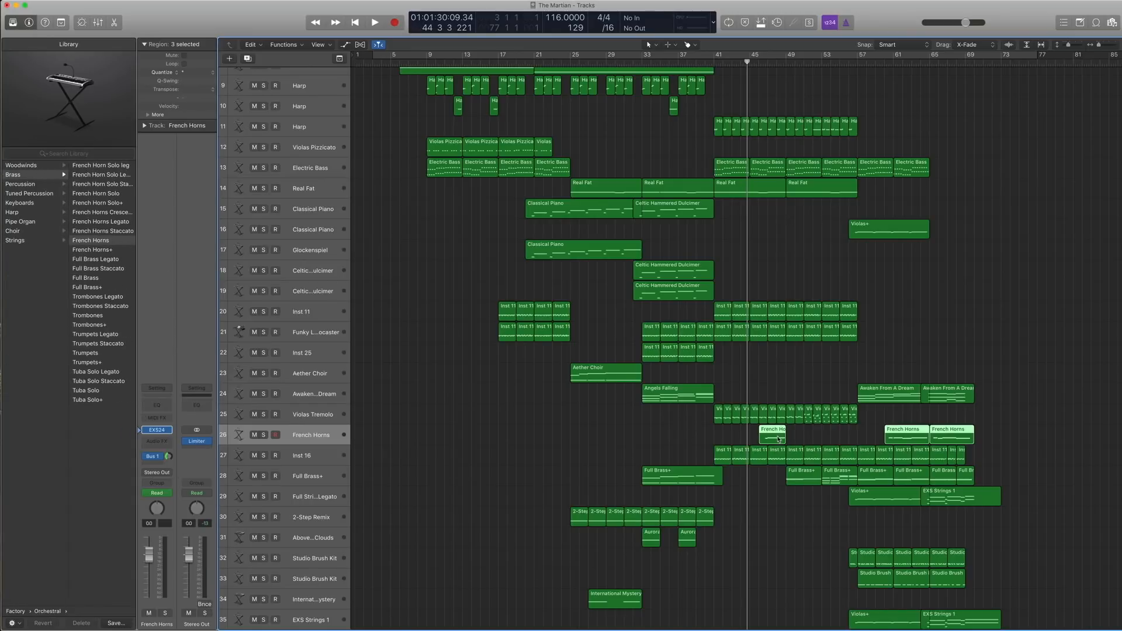
Open the first French Horns region in the Piano Roll and play it soloed from bar 46 into bar 49
double_click(779, 440)
key("space")
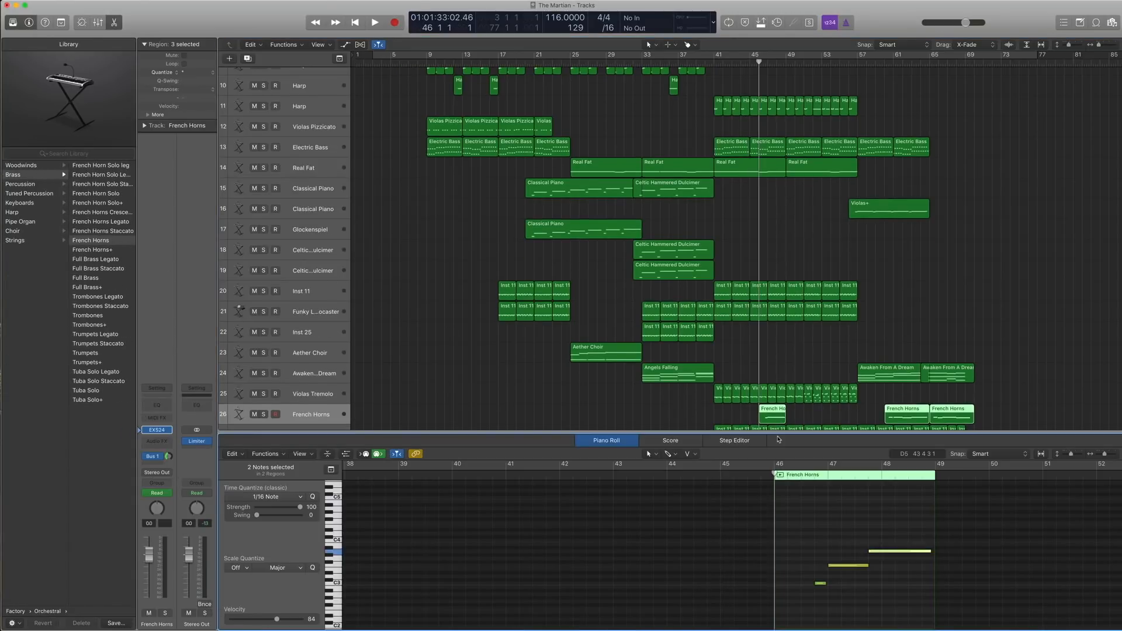
key("space")
key("ctrl+s")
key("space")
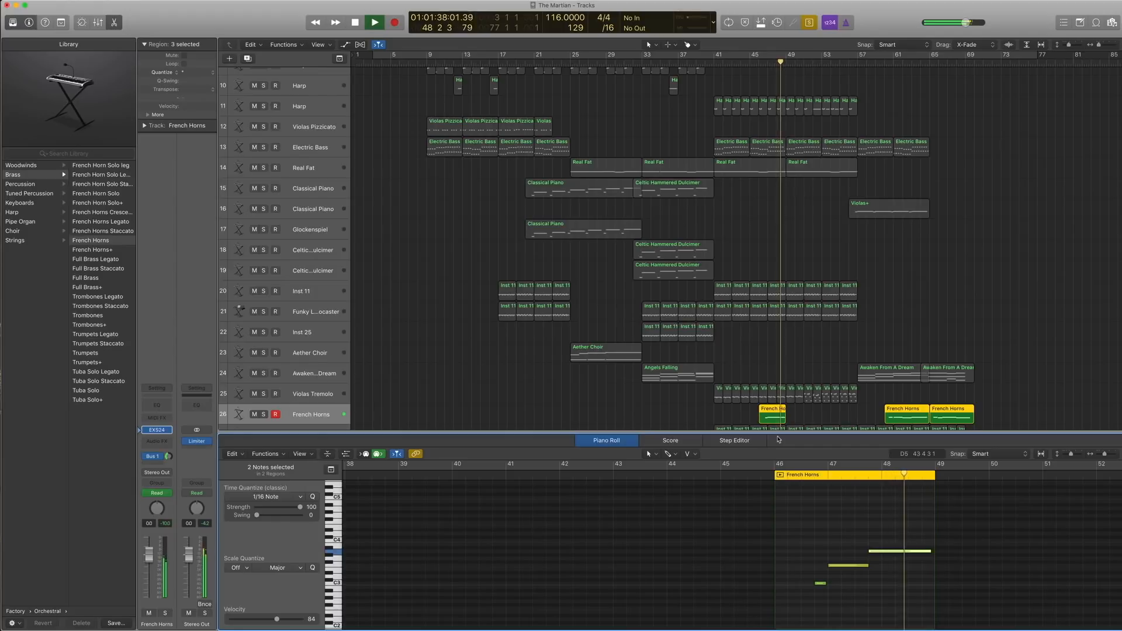
key("space")
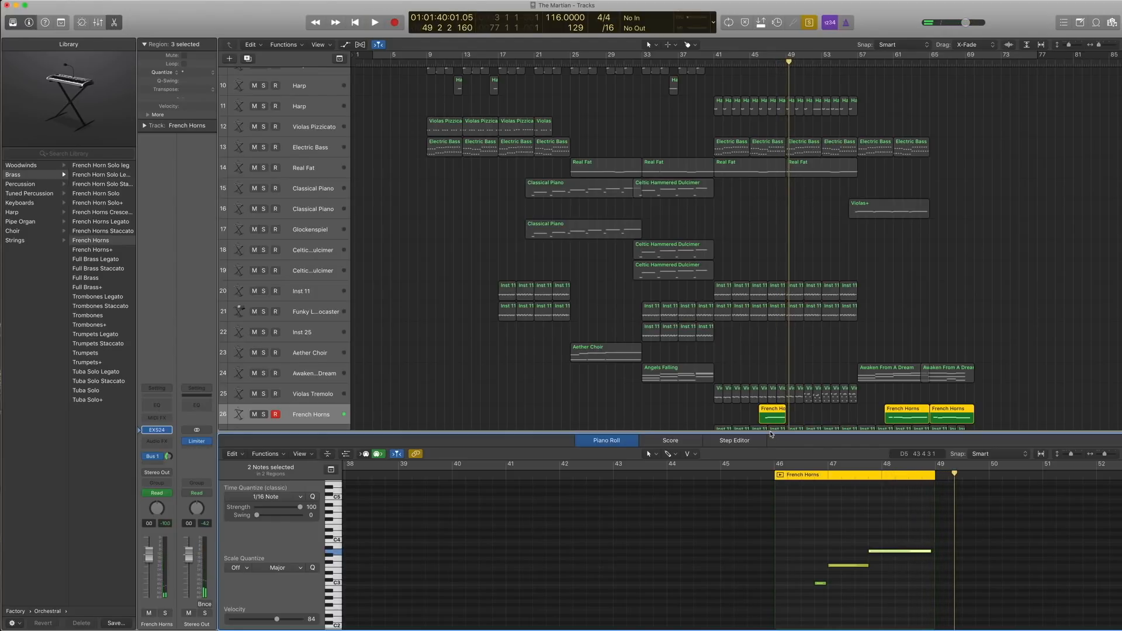
Hide the Piano Roll, turn off solo, and play the full arrangement from bar 46 into bar 49
key("p")
key("Return")
key("ctrl+s")
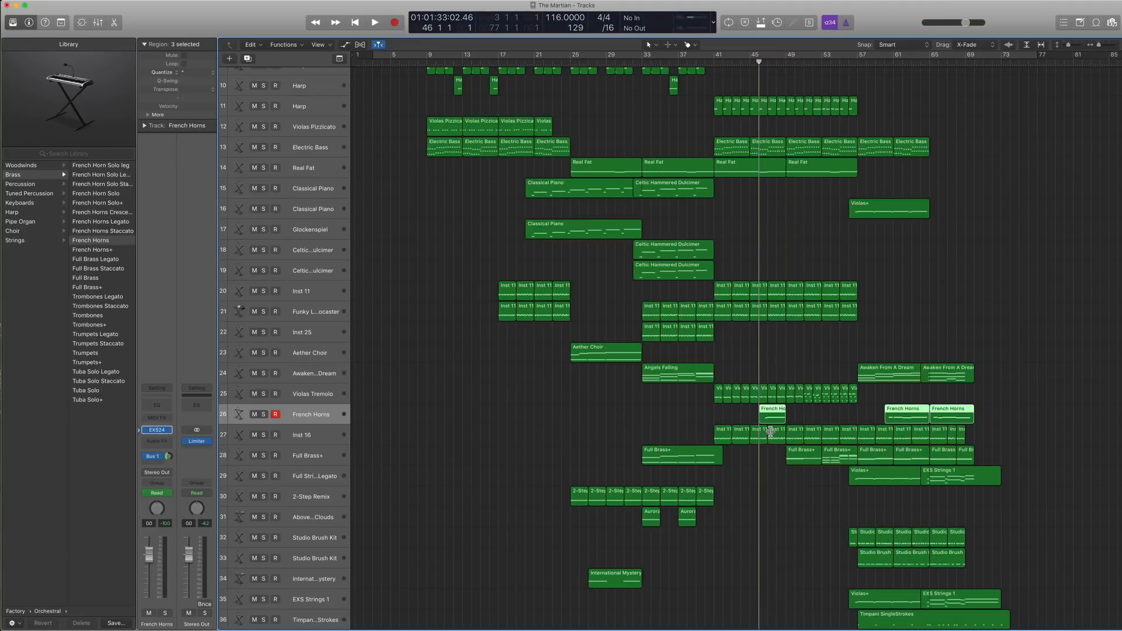
key("space")
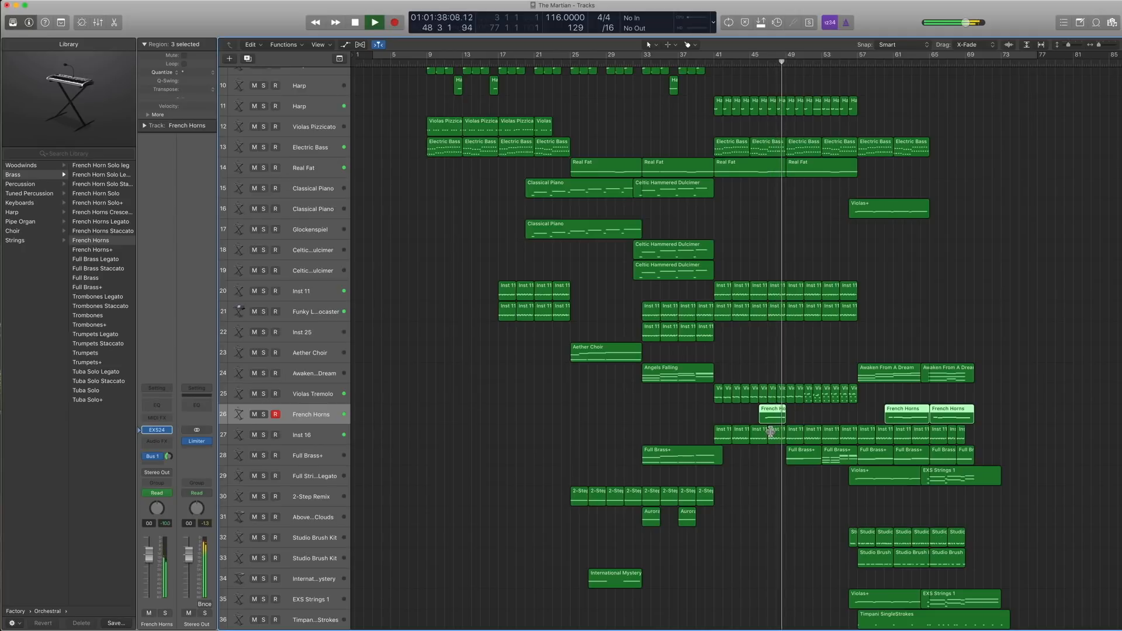
key("space")
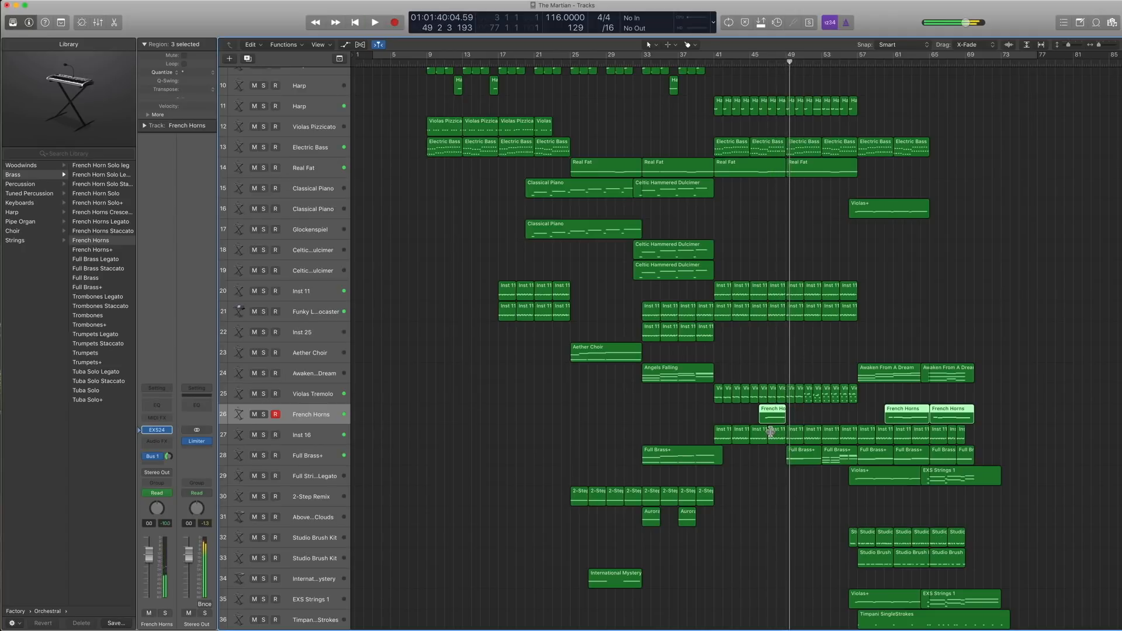
Select the Full Brass+ track and check its volume automation around bar 49, hiding the automation again
left_click(290, 457)
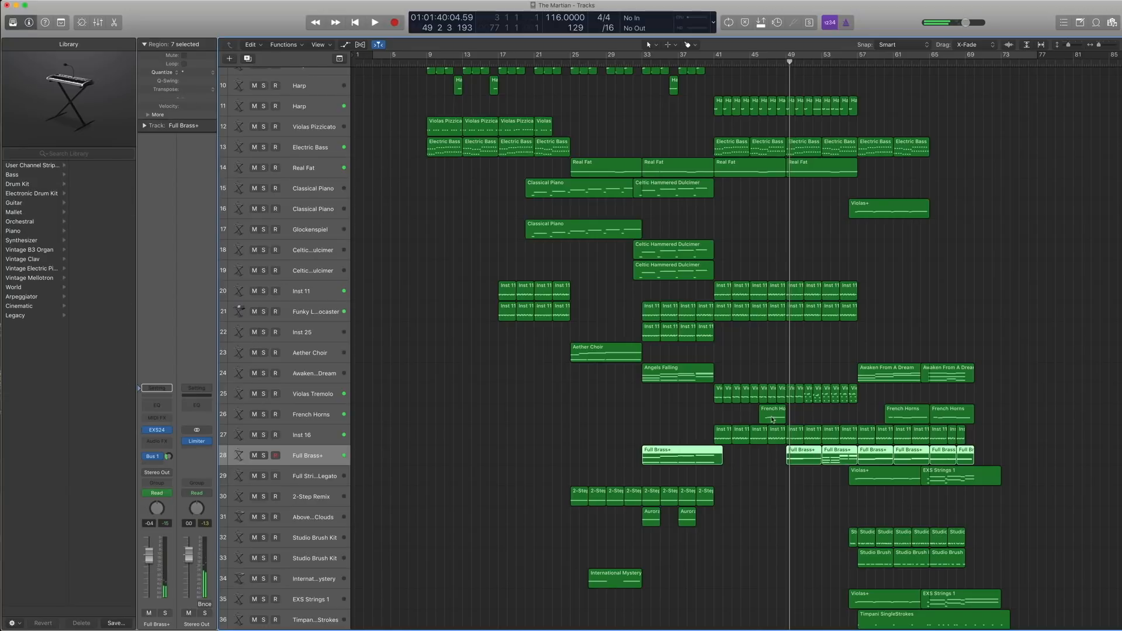
key("a")
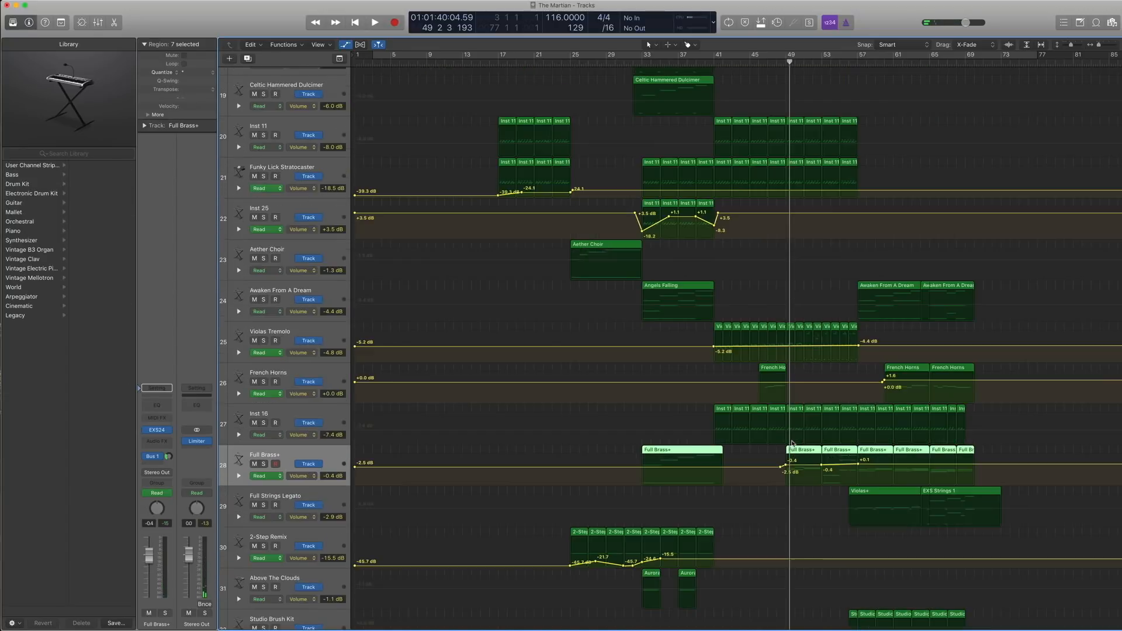
key("comma")
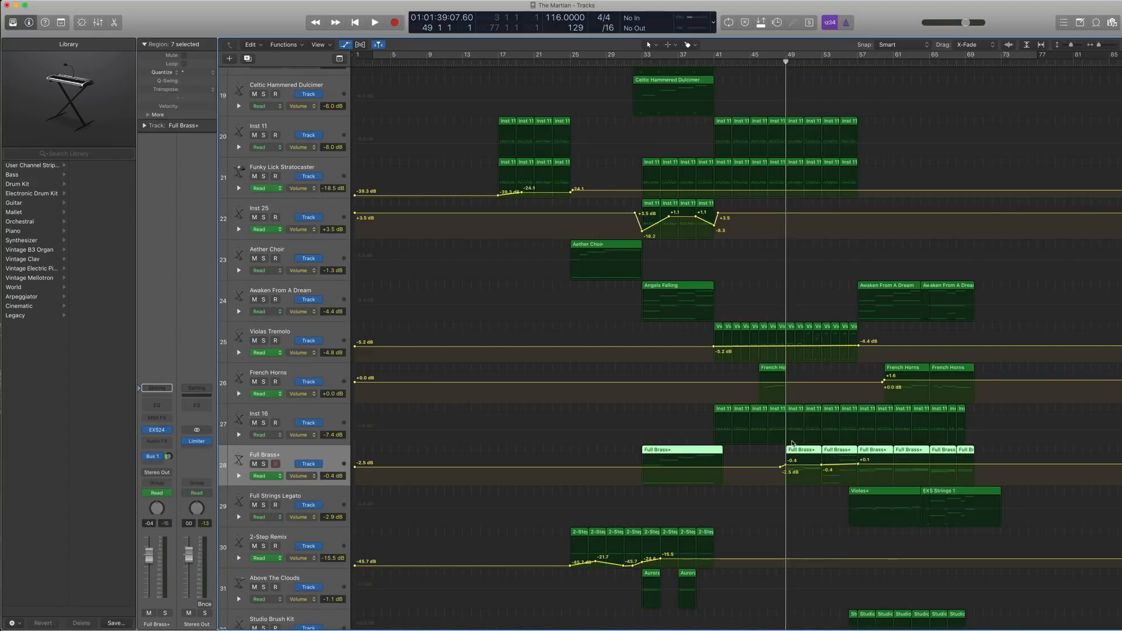
key("a")
Play the Full Brass+ regions soloed together with the first French Horns region, starting from bar 46 and stopping in bar 50
key("ctrl+s")
key("comma")
key("comma")
key("comma")
key("space")
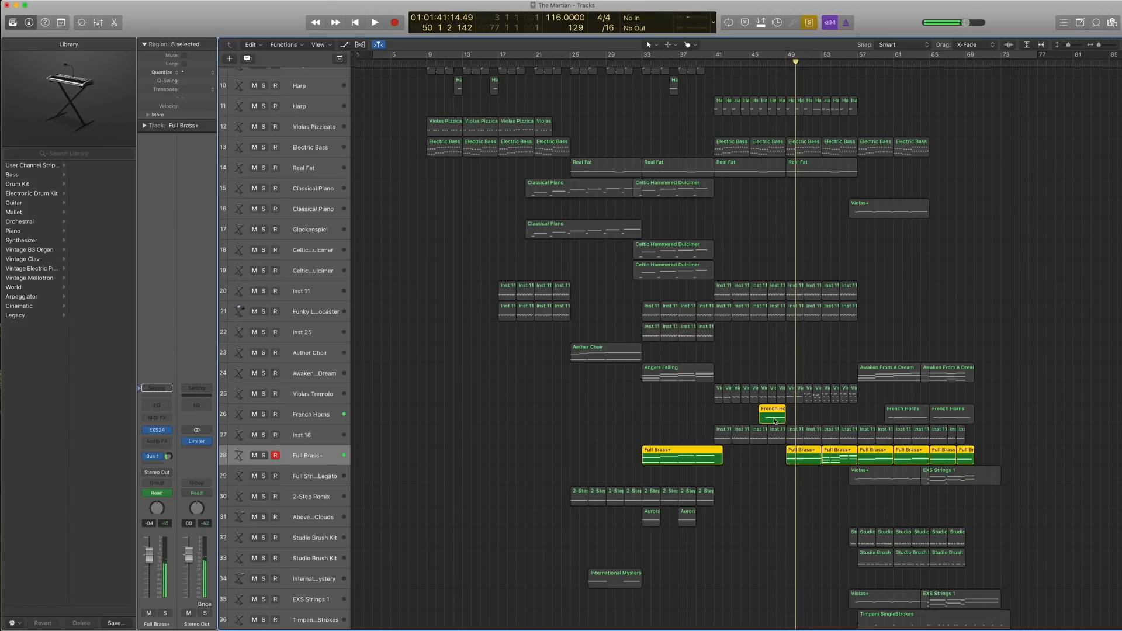
Open the Full Brass+ notes in the Piano Roll and continue soloed playback from bar 50 through bar 56
double_click(802, 458)
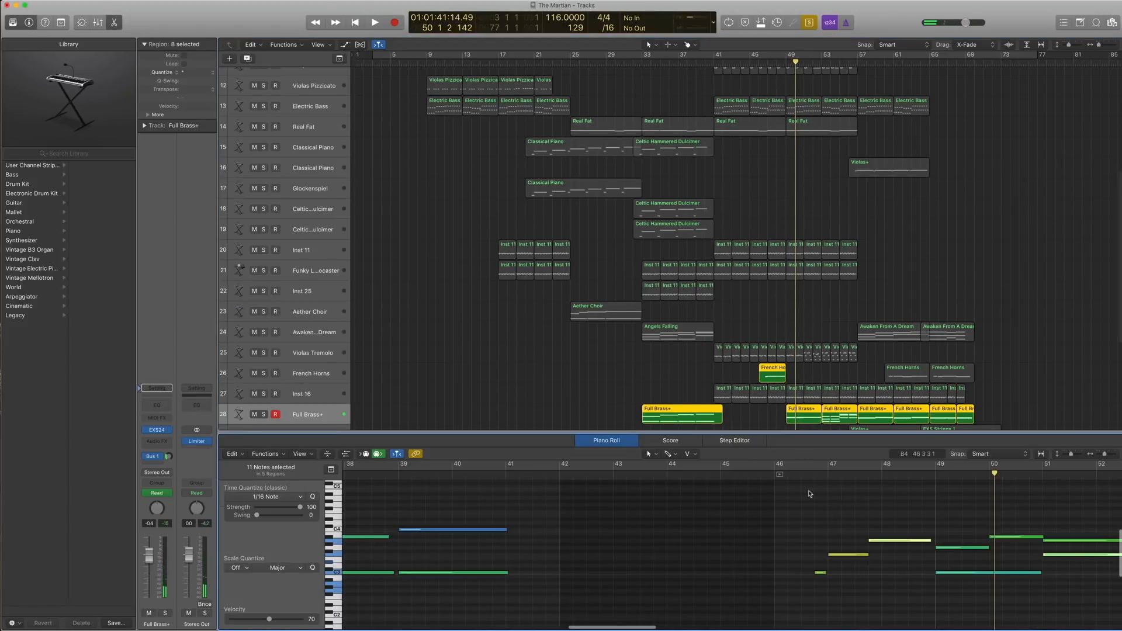
key("space")
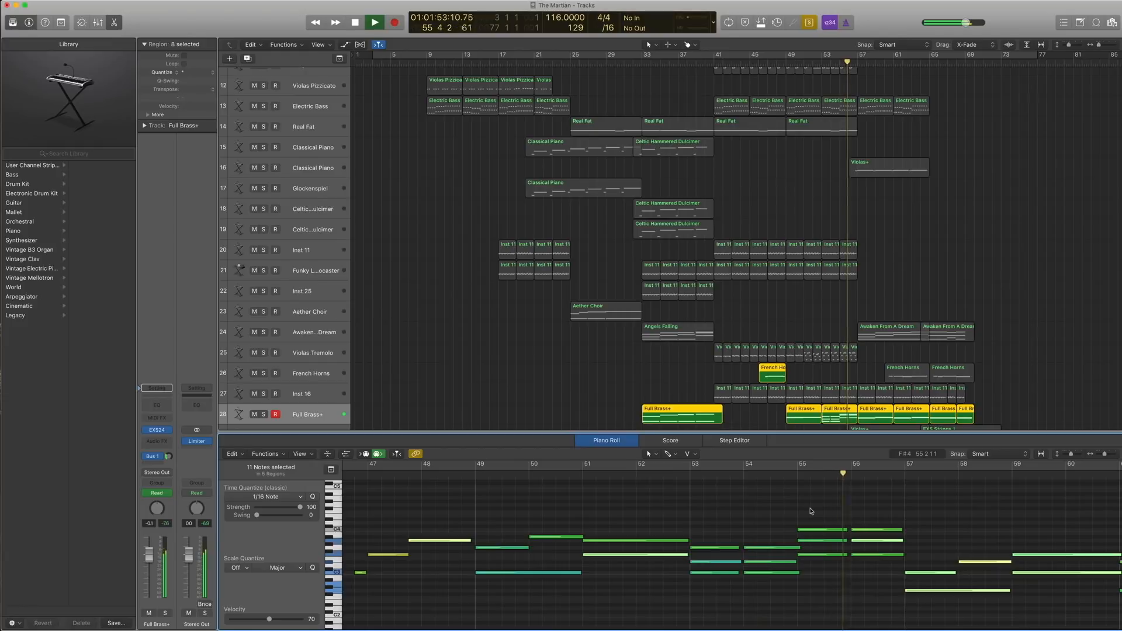
key("space")
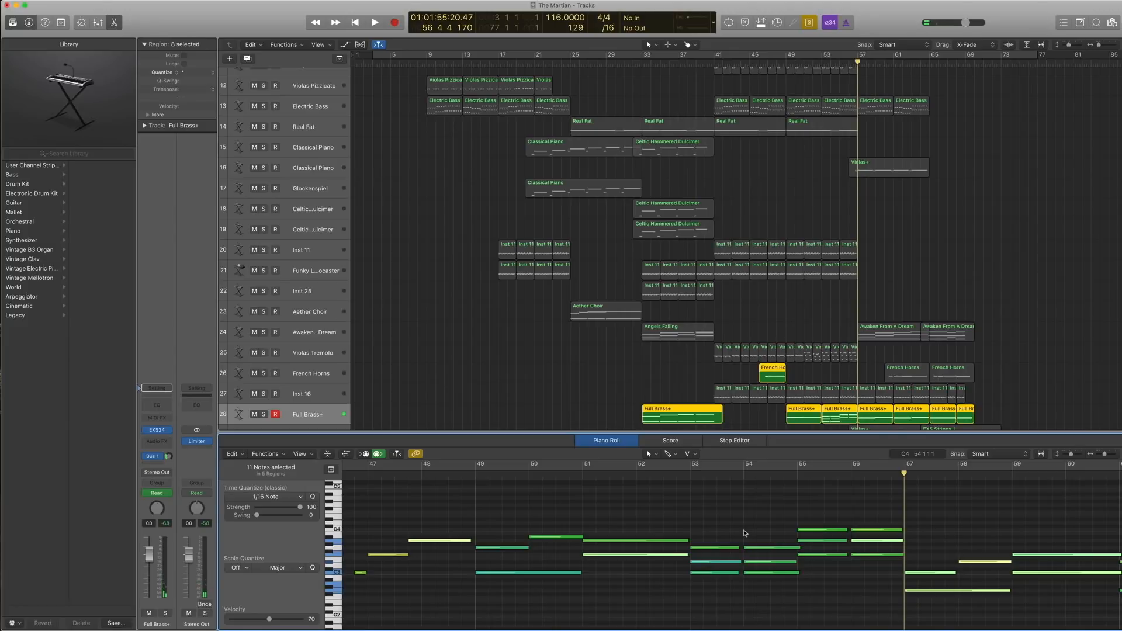
Select the three-note Full Brass+ chord at bar 53 to examine it, and close the Piano Roll and turn off solo
left_click_drag(723, 533, 713, 585)
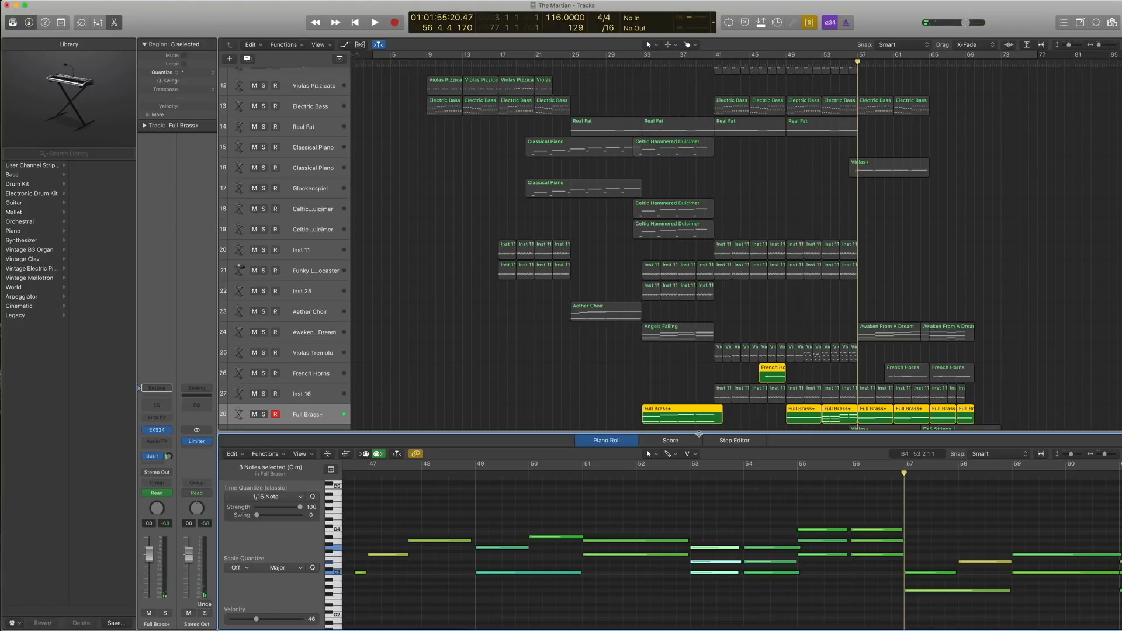
key("e")
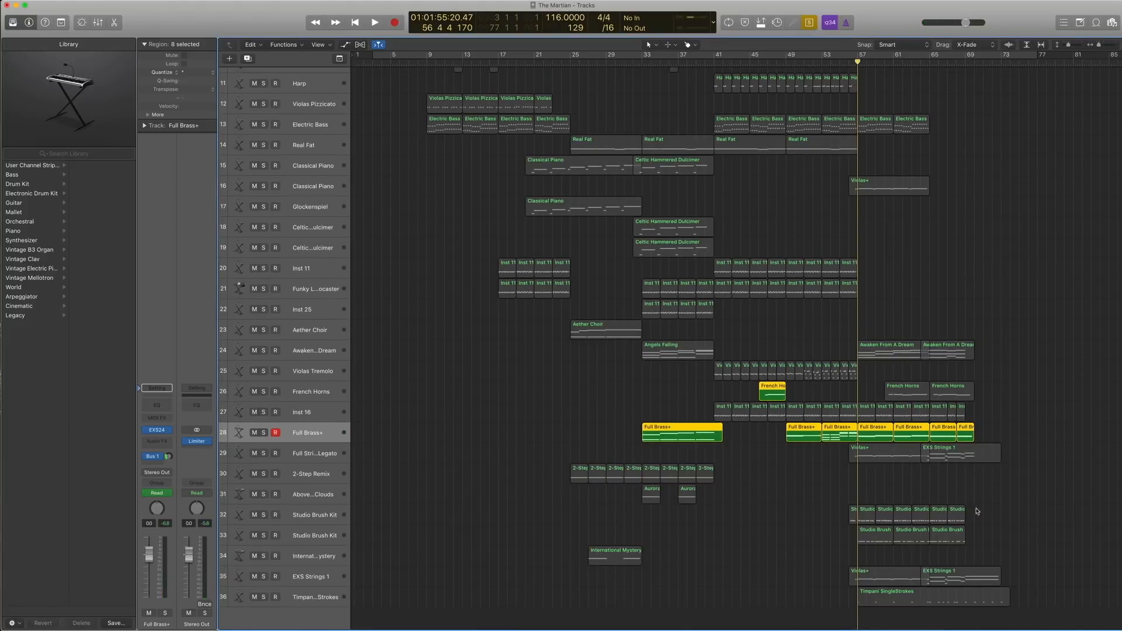
key("ctrl+s")
Play the Full Strings Legato track soloed from the end of bar 56 into bar 60, viewing its Violas+ notes in the Piano Roll
left_click(269, 448)
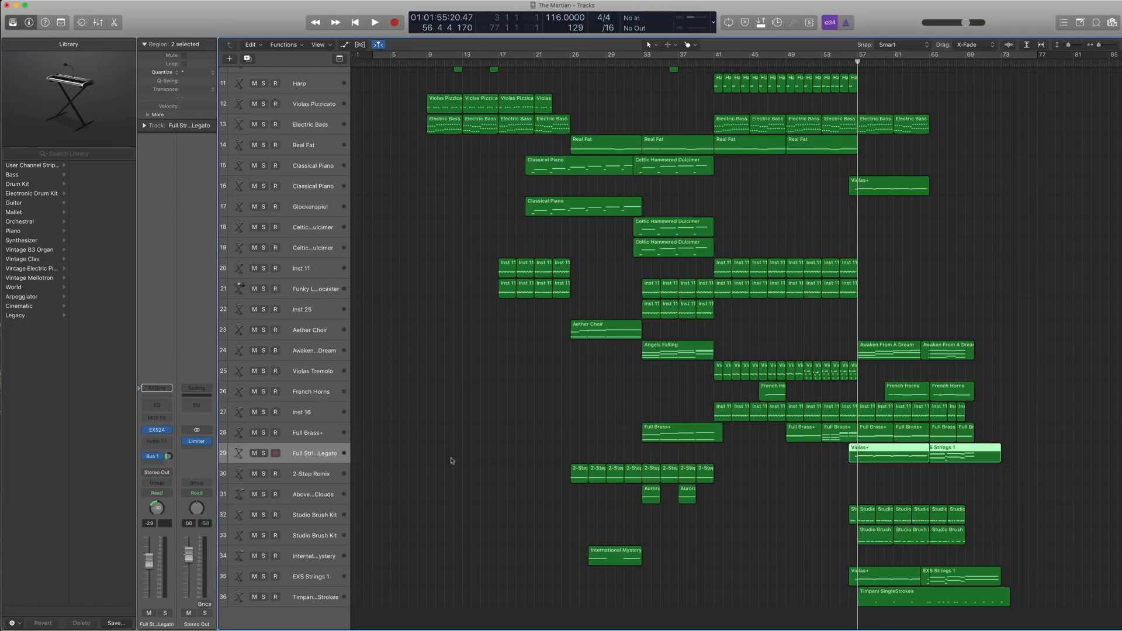
key("ctrl+s")
key("space")
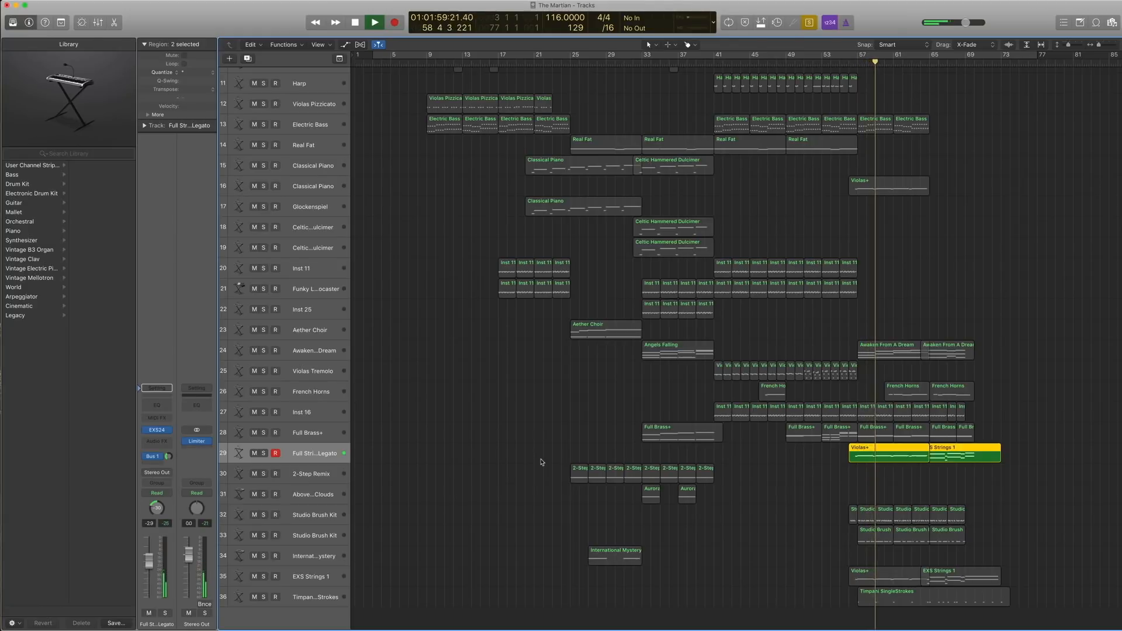
double_click(874, 456)
scroll(775, 567, "right", 5)
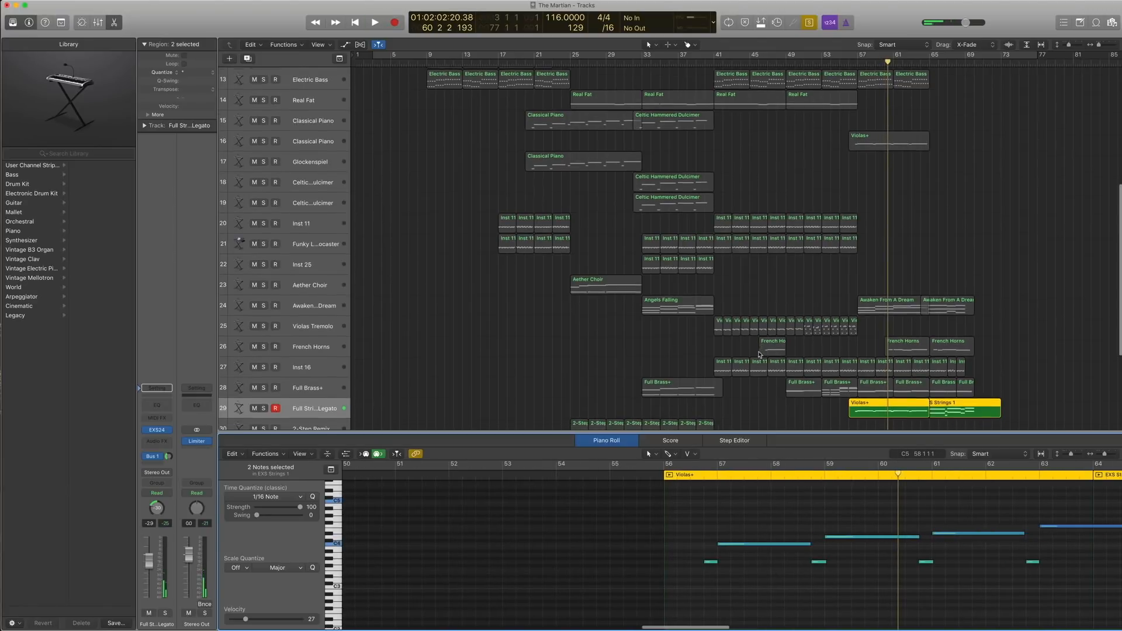
scroll(744, 406, "down", 2)
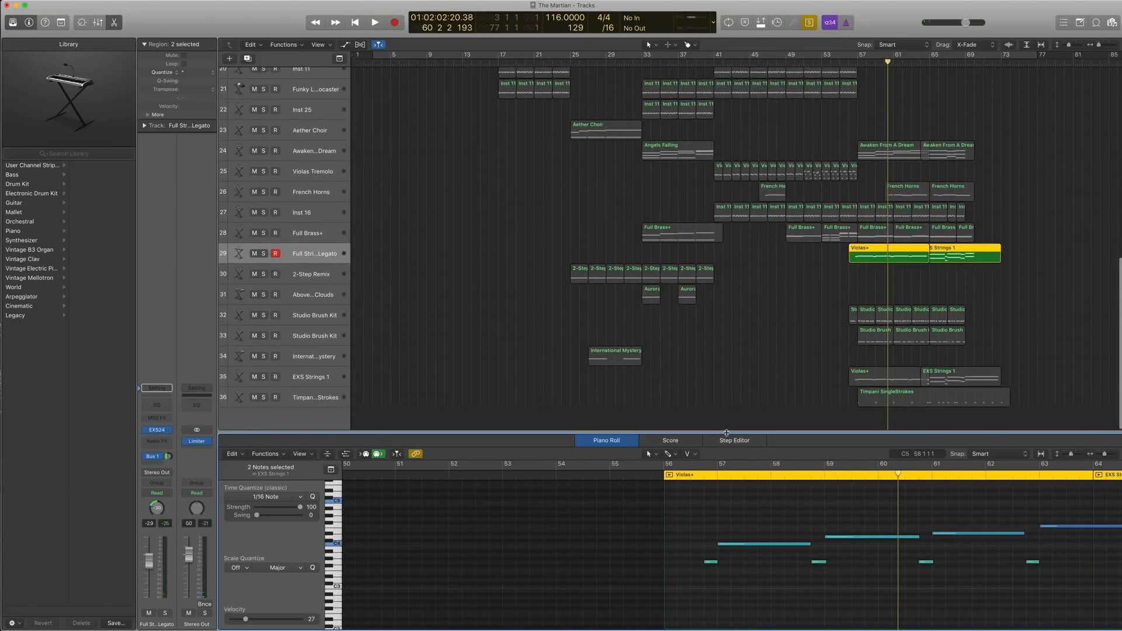
Close the Piano Roll, select the EXS Strings 1 track and find its EXS24 instrument among the Pop Strings presets in the Library
key("e")
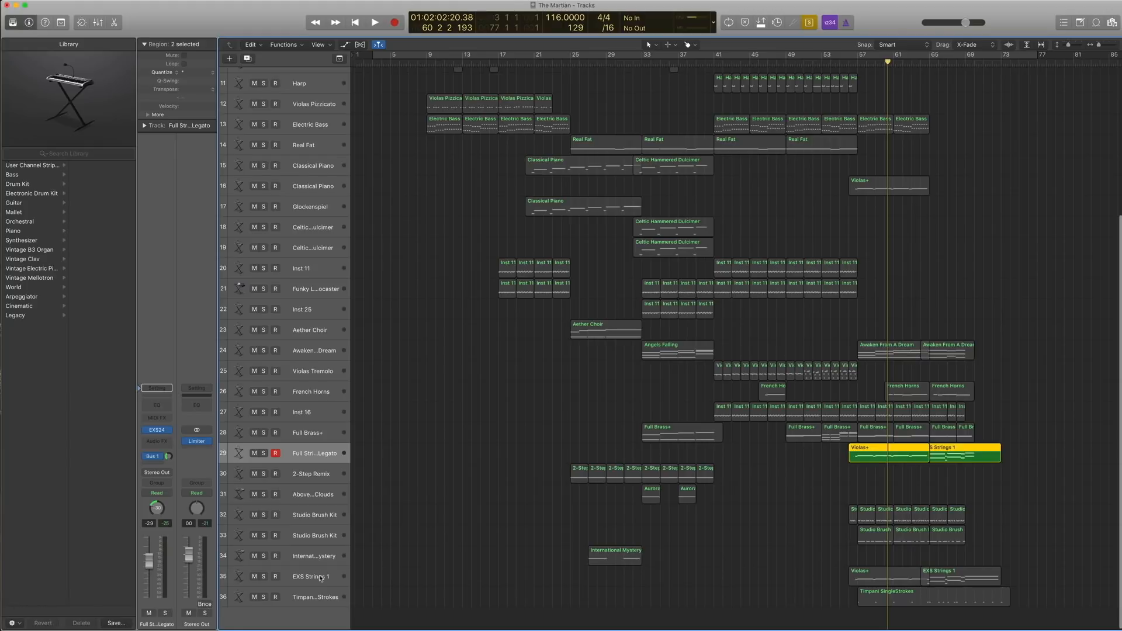
left_click(322, 577, "shift")
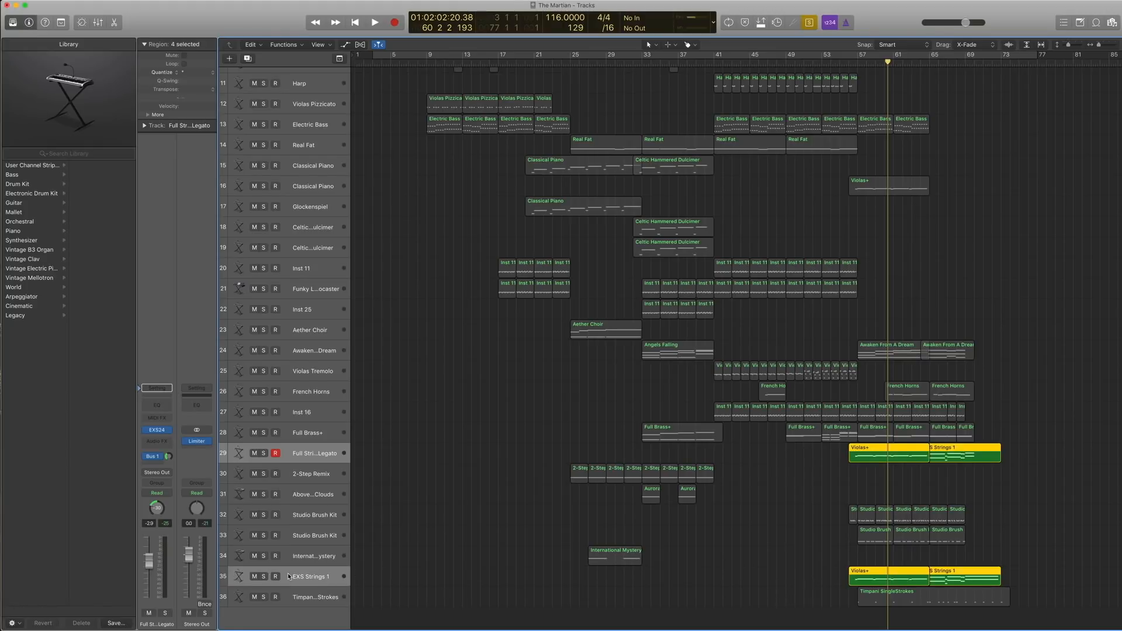
left_click(320, 579)
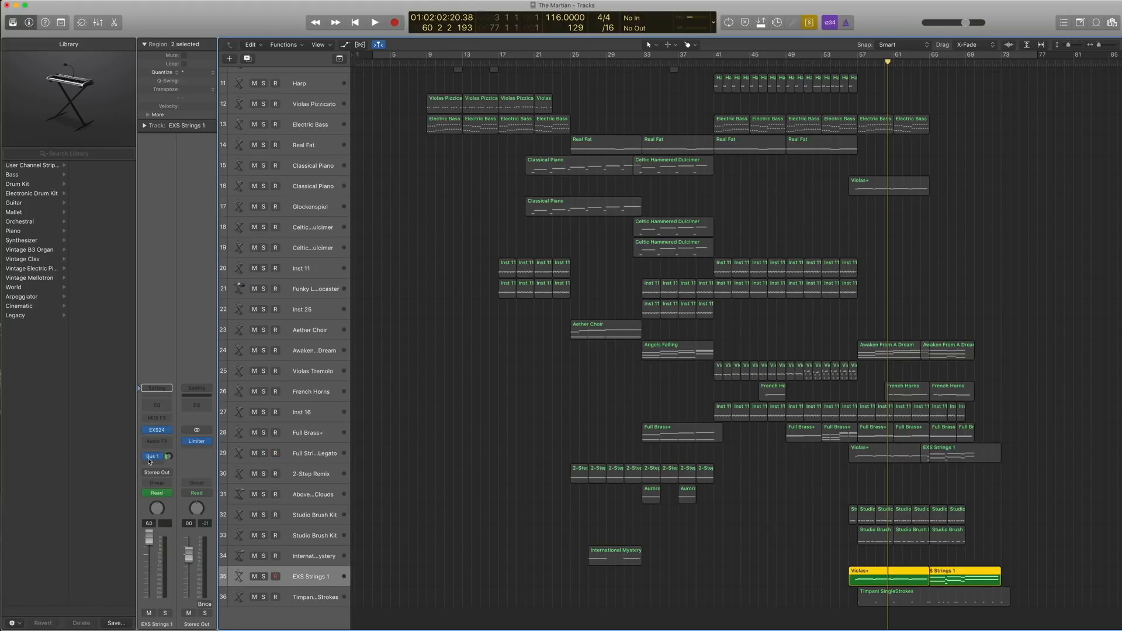
left_click(141, 431)
scroll(35, 196, "left", 5)
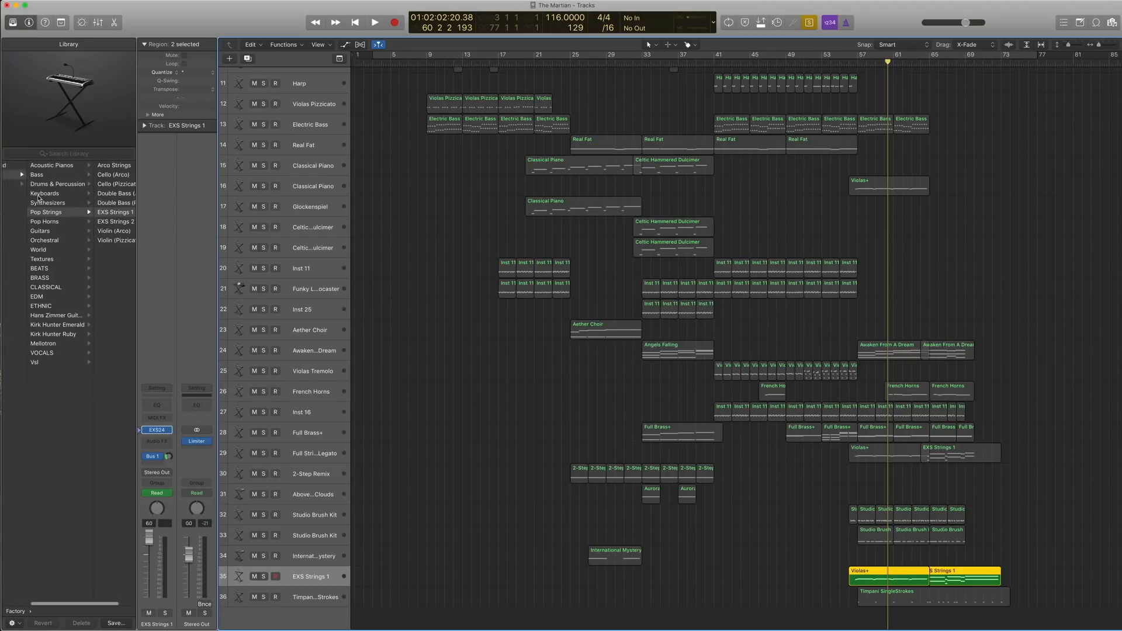
scroll(35, 195, "right", 5)
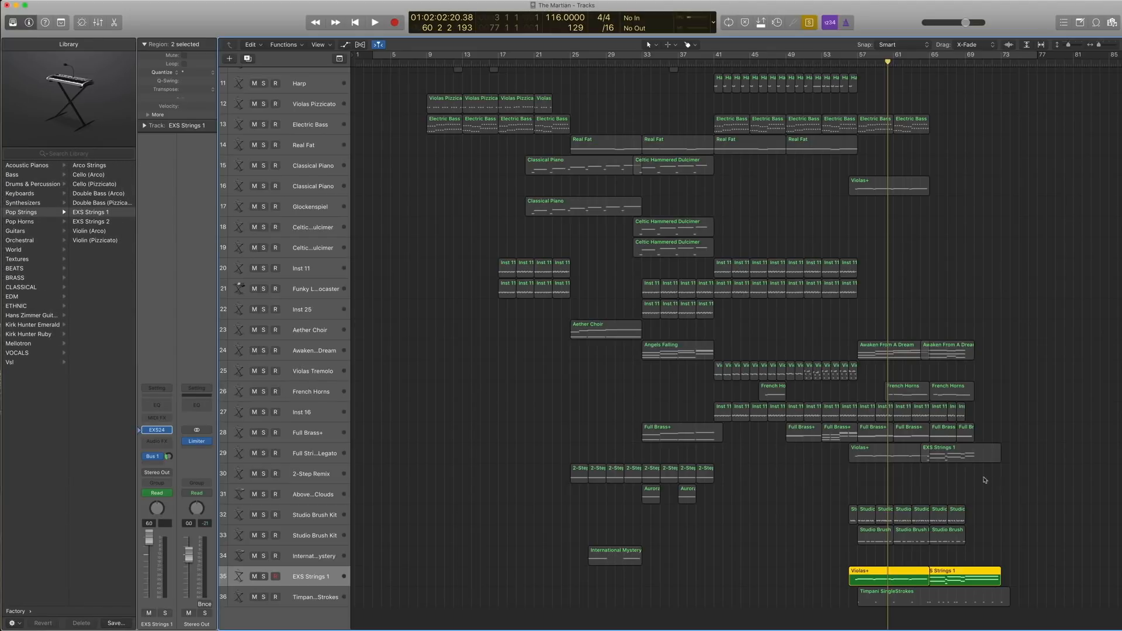
Play the Full Strings Legato and EXS Strings 1 regions soloed together from bar 56 into bar 61, and turn off solo
left_click_drag(995, 483, 899, 461)
key("comma")
key("comma")
key("comma")
key("comma")
key("comma")
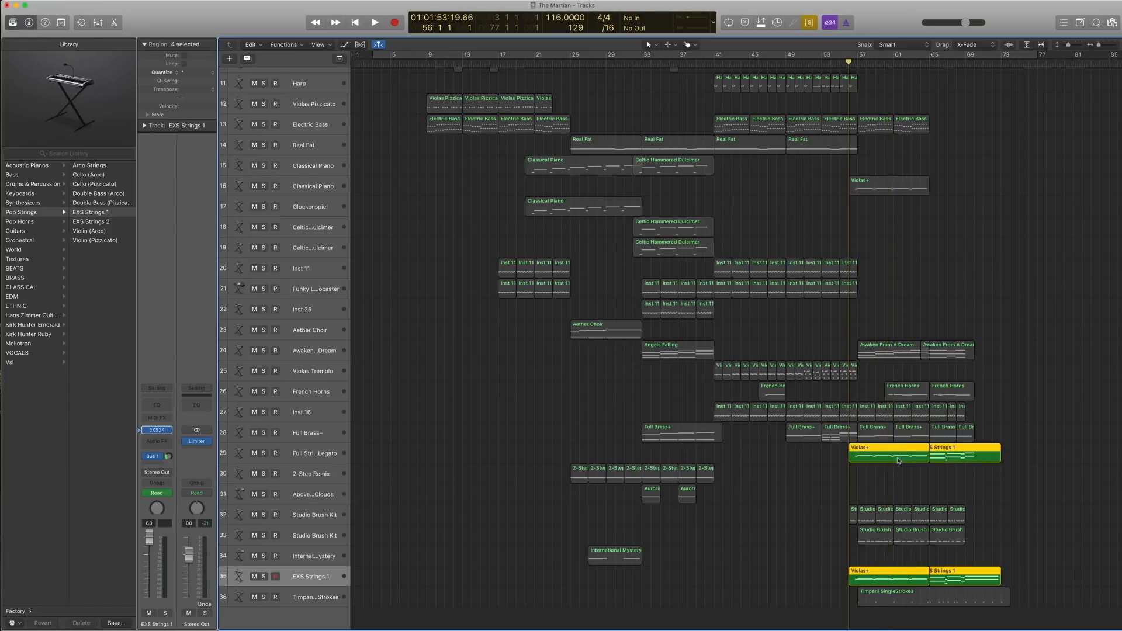
key("space")
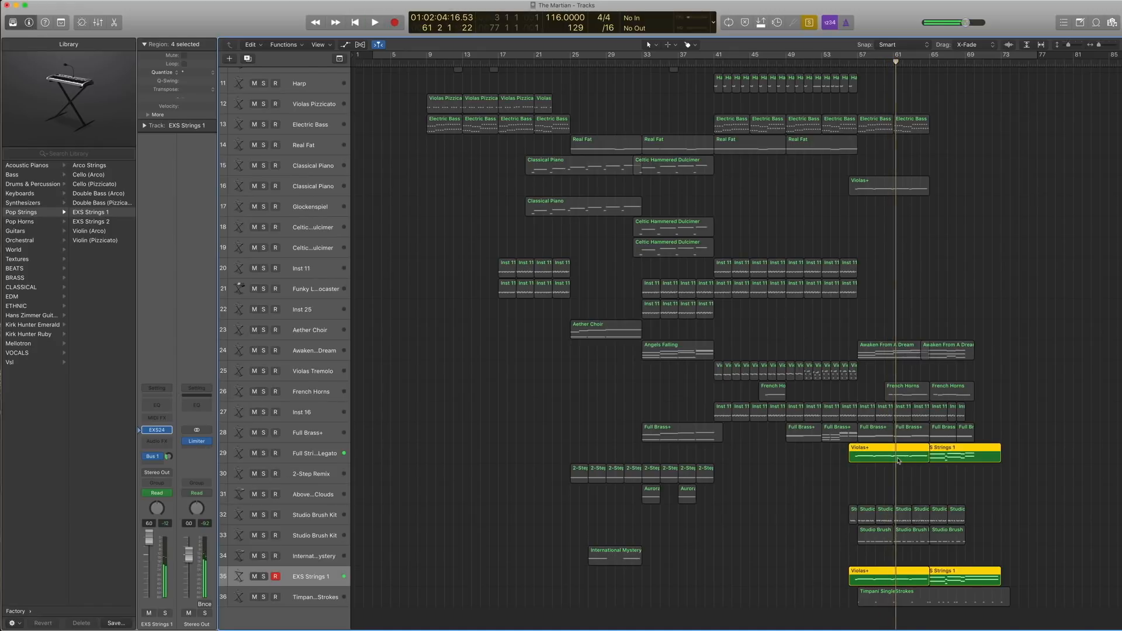
key("space")
left_click(871, 484)
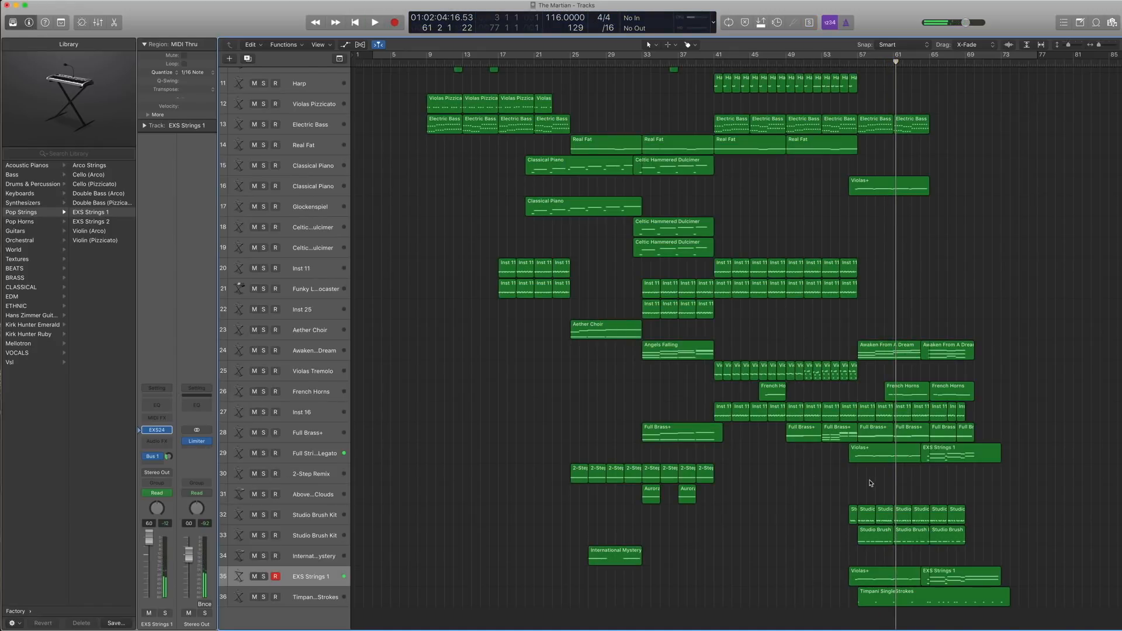
Play the regions of both Studio Brush Kit tracks soloed from bar 56 into bar 58, viewing their notes in the Piano Roll
left_click(326, 515)
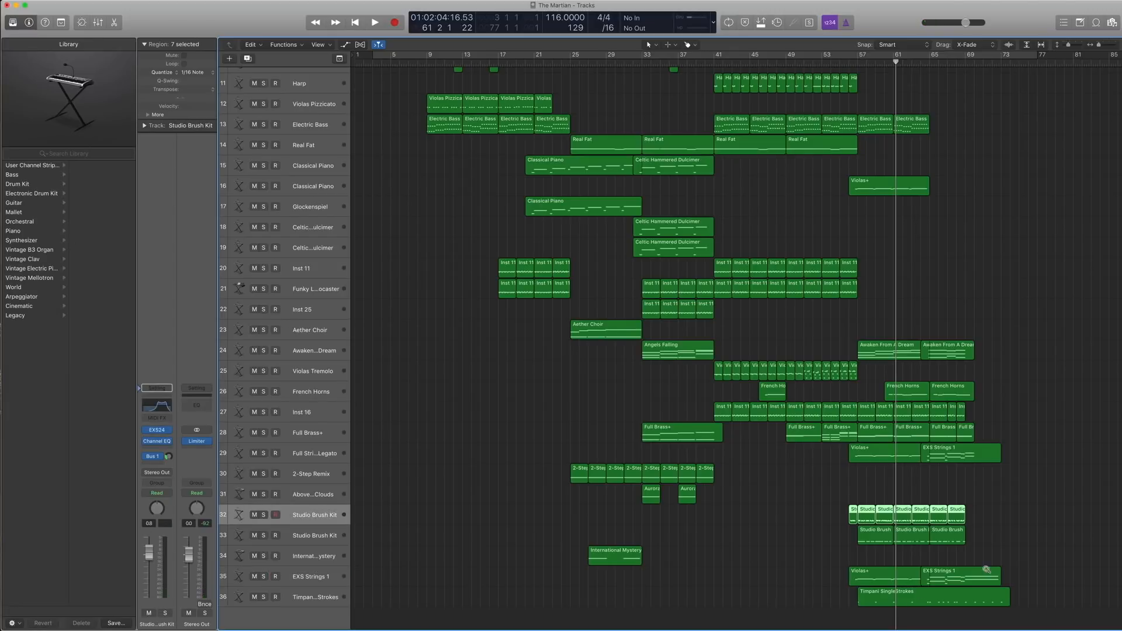
left_click_drag(788, 476, 740, 463)
left_click_drag(1008, 404, 646, 232)
key("ctrl+s")
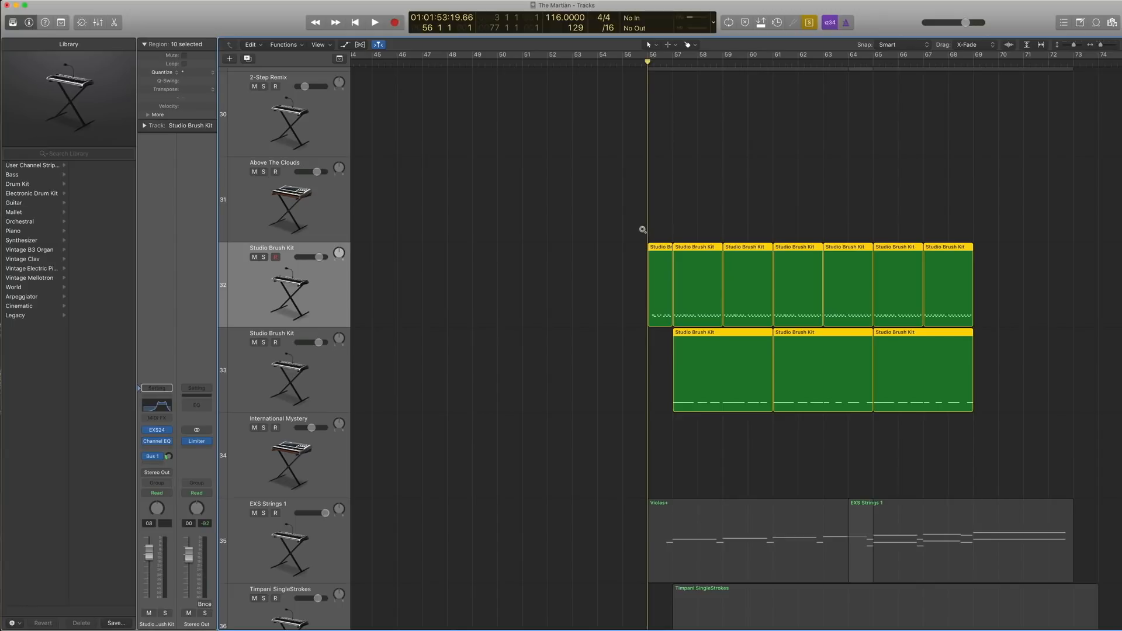
left_click(643, 230, "ctrl+alt")
key("space")
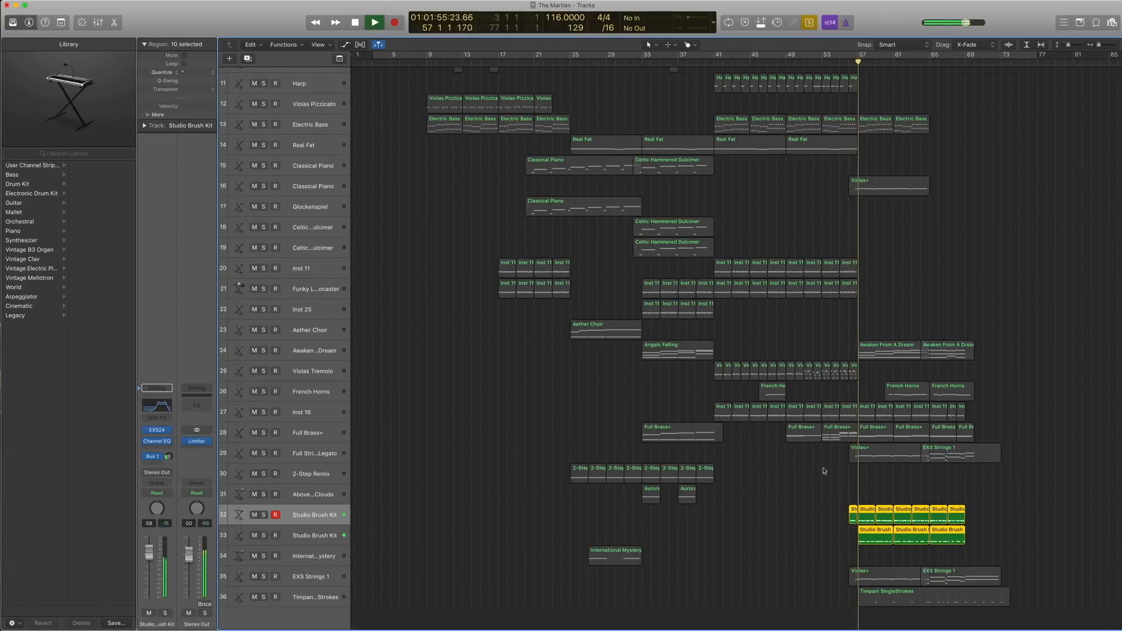
double_click(871, 534)
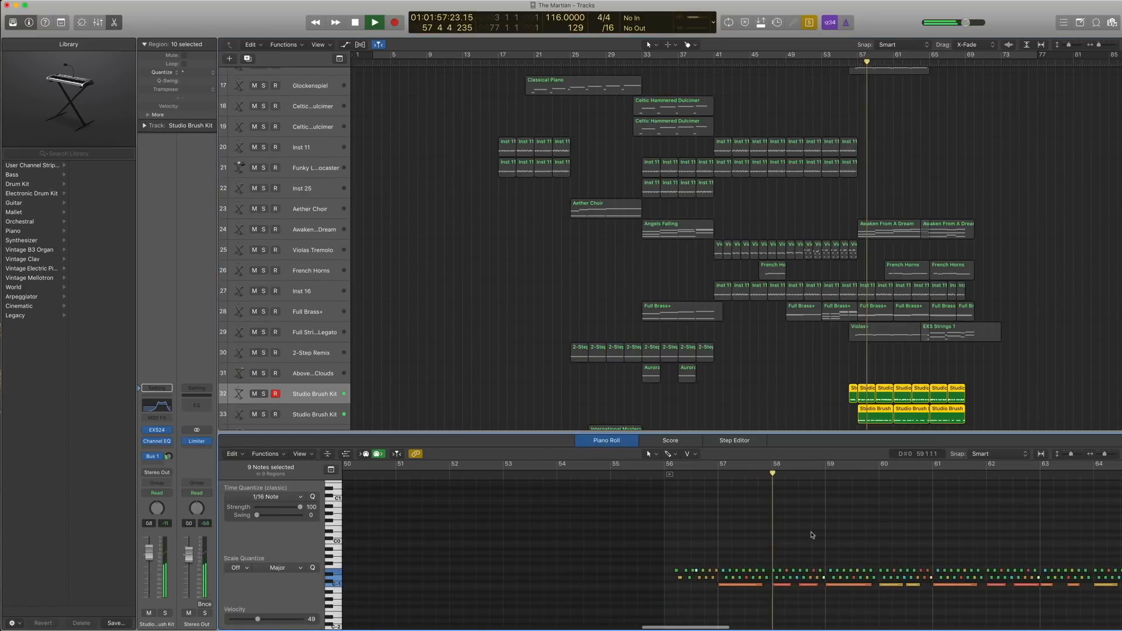
key("space")
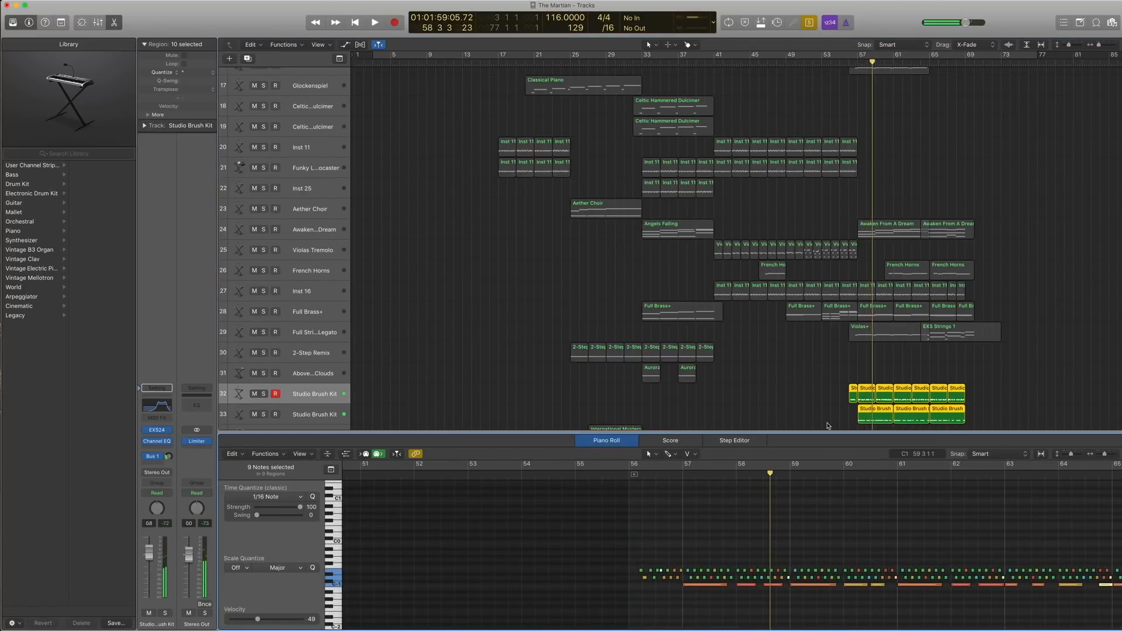
Play only the first Studio Brush Kit track soloed, stopping in bar 60, with its notes shown in the Piano Roll
left_click(311, 397)
key("comma")
key("comma")
key("space")
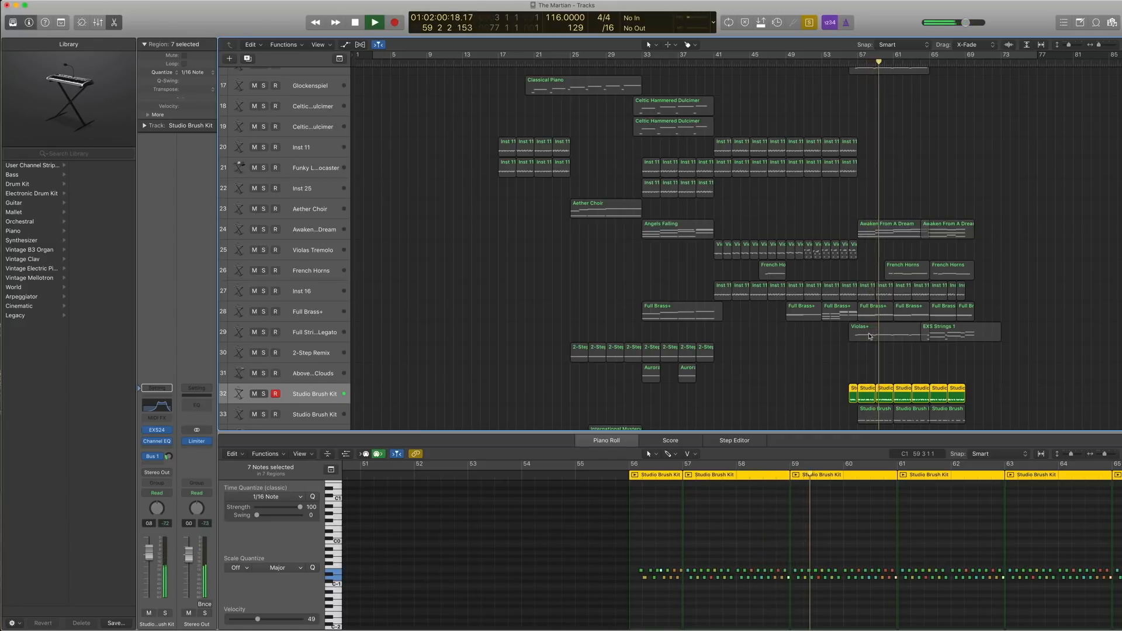
key("space")
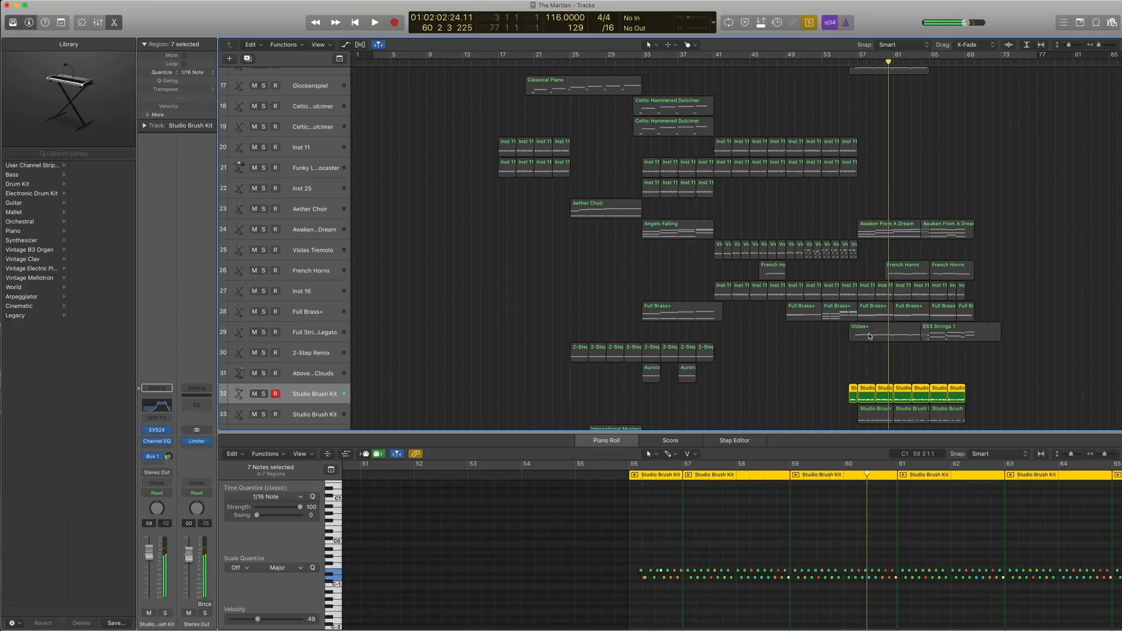
Show the first Studio Brush Kit track's EXS24 instrument among the Acoustic Drum Kits presets in the Library
left_click(141, 432)
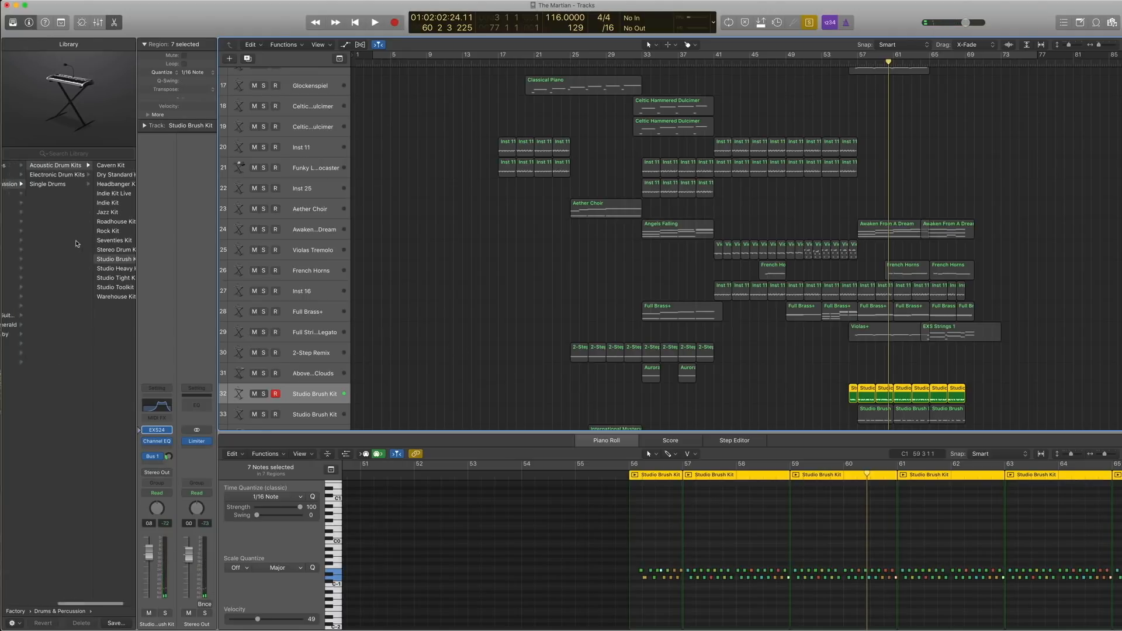
scroll(74, 202, "right", 3)
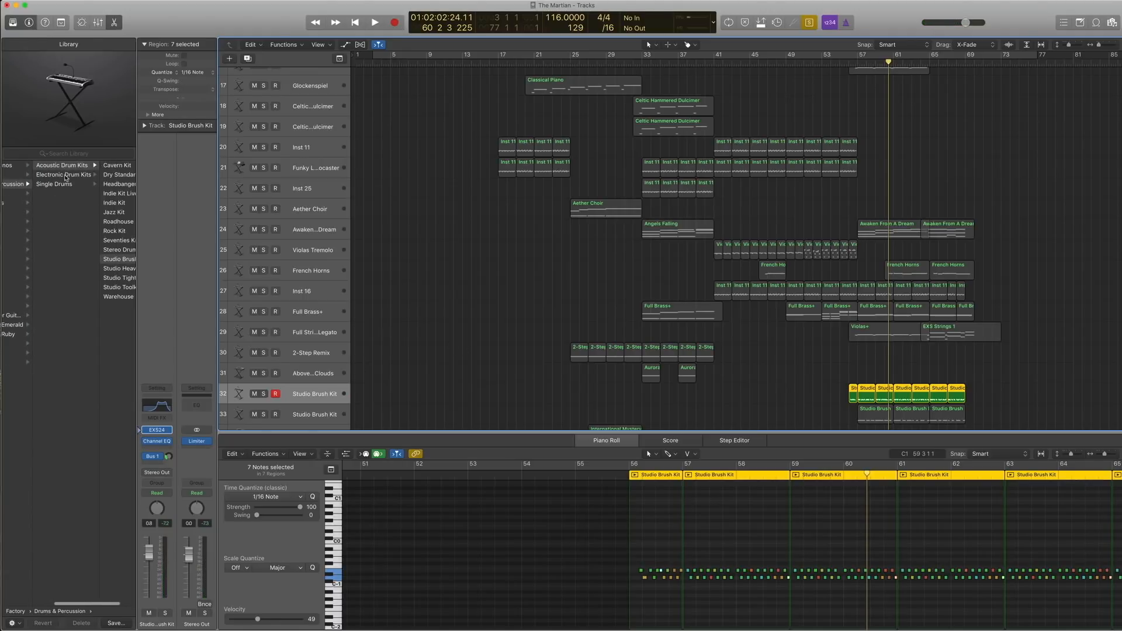
scroll(86, 259, "right", 2)
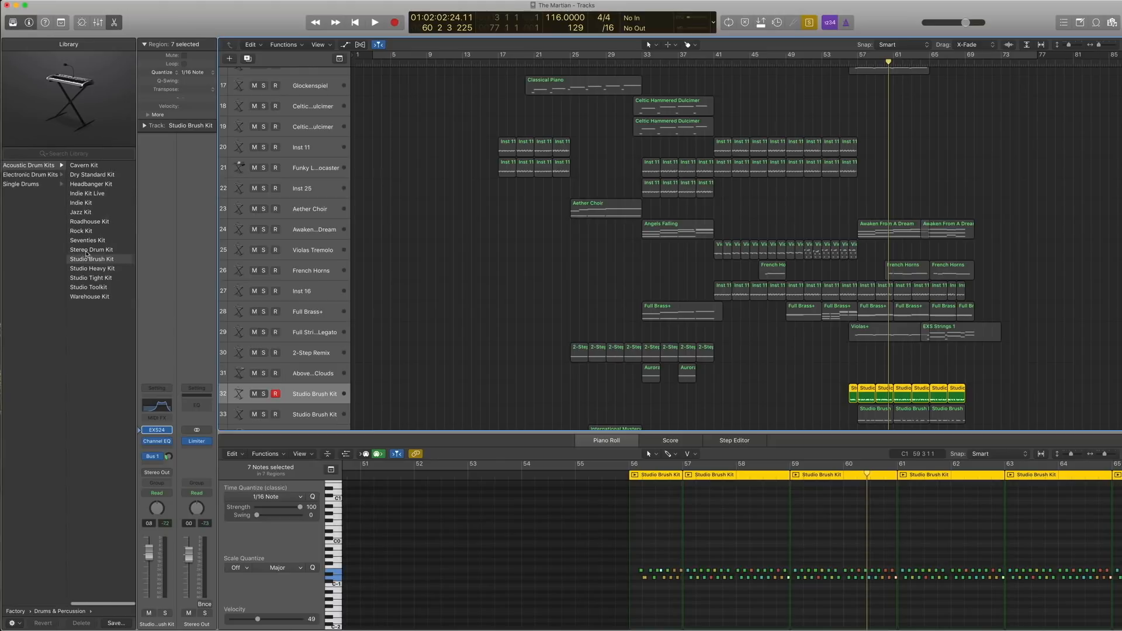
Open the first Studio Brush Kit track's Channel EQ and choose the Phone Filter Wide Band preset from EQ Tools
left_click(157, 442)
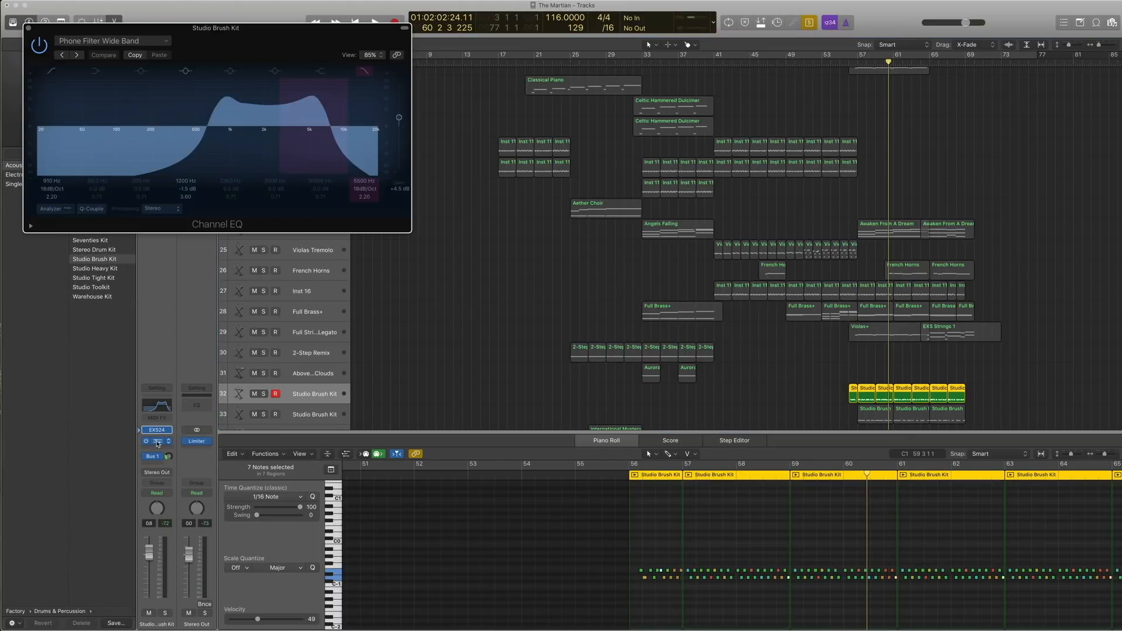
left_click(119, 42)
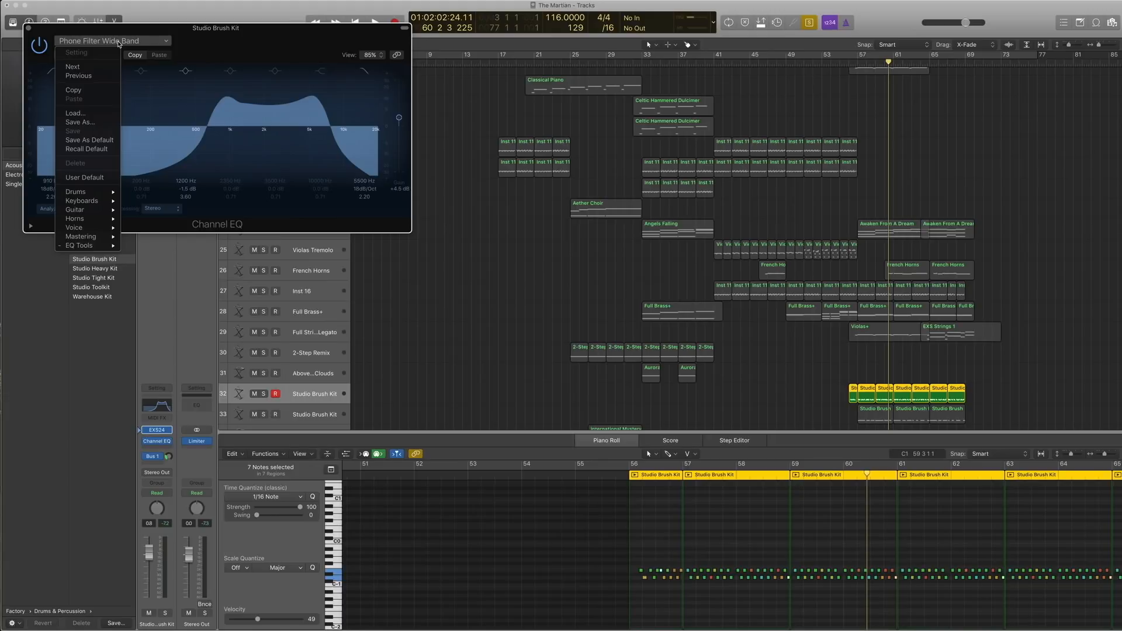
mouse_move(98, 250)
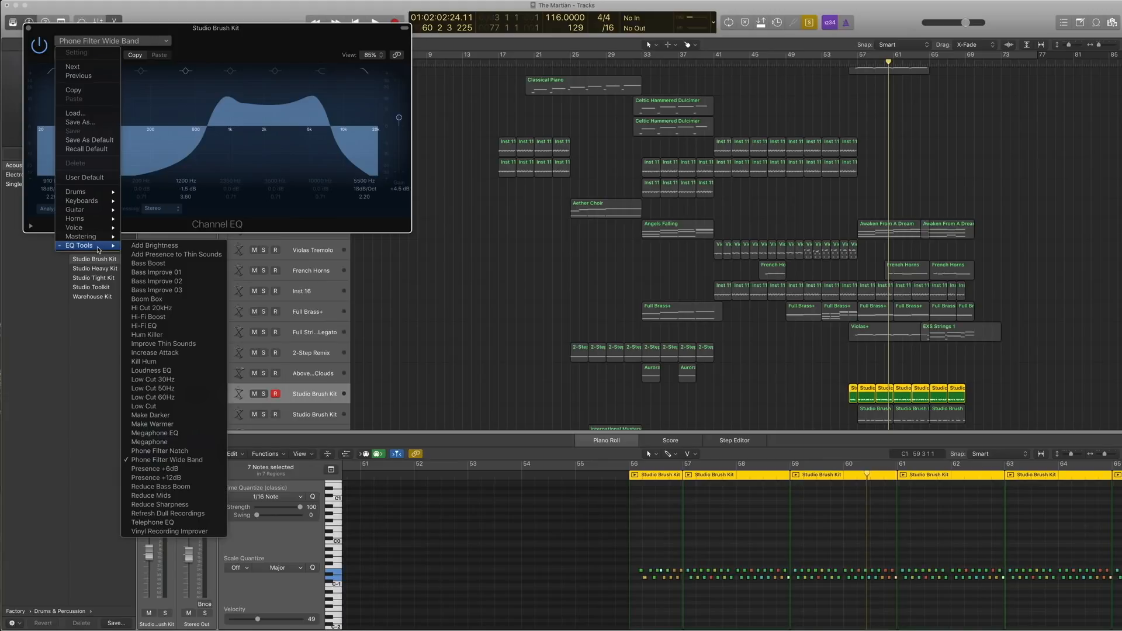
left_click(176, 460)
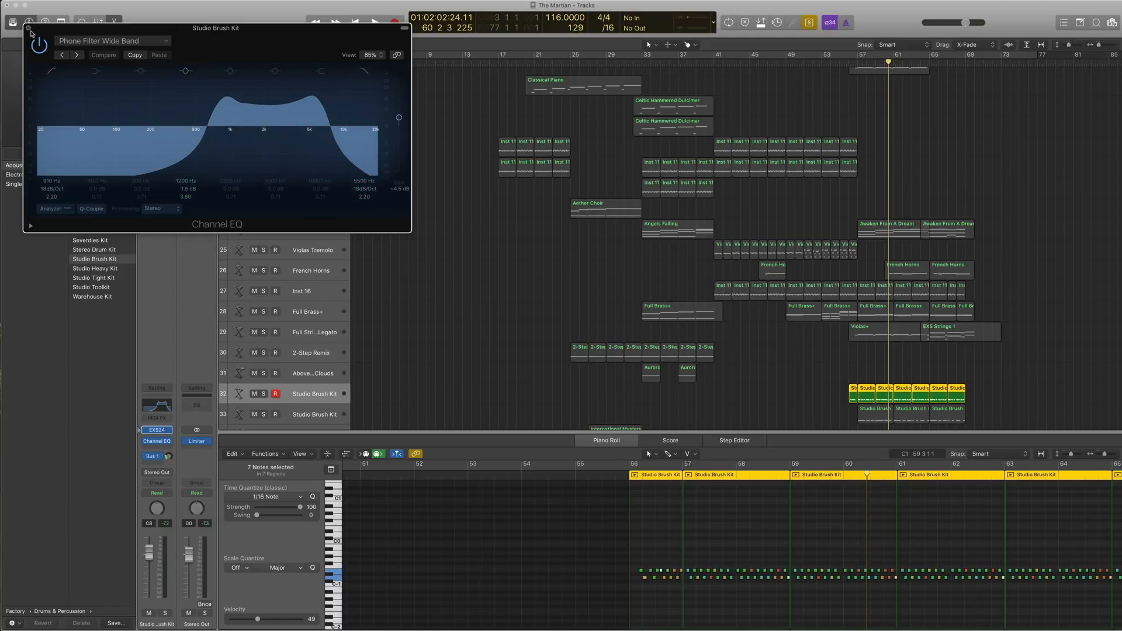
Play the first Studio Brush Kit track soloed through bars 57 and 58 with its Channel EQ open, and close the EQ window
key("space")
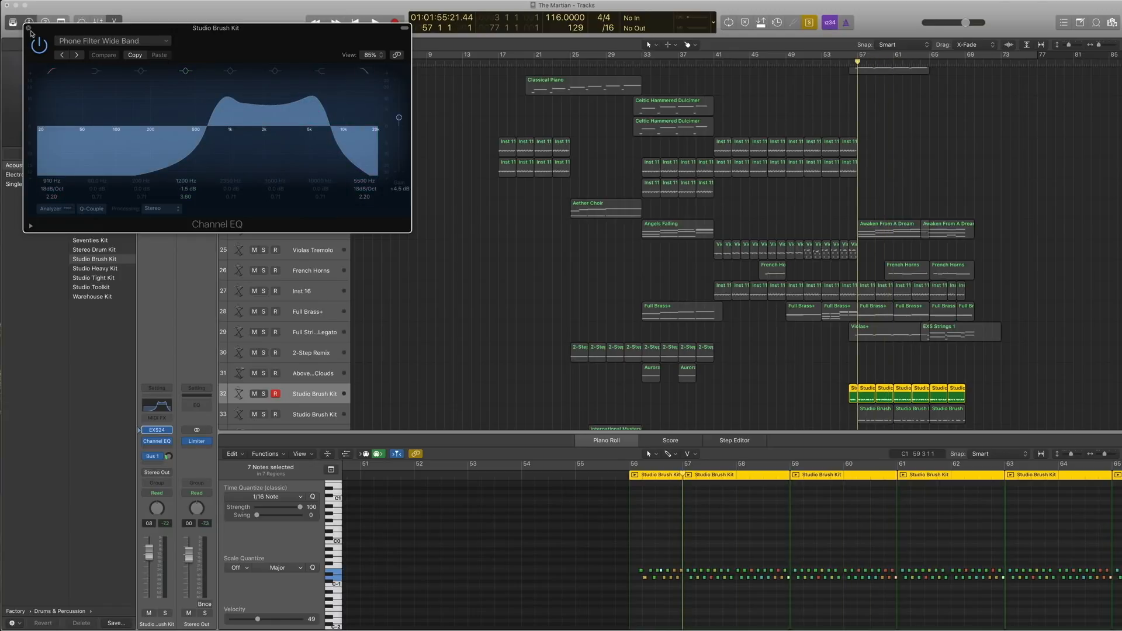
key("space")
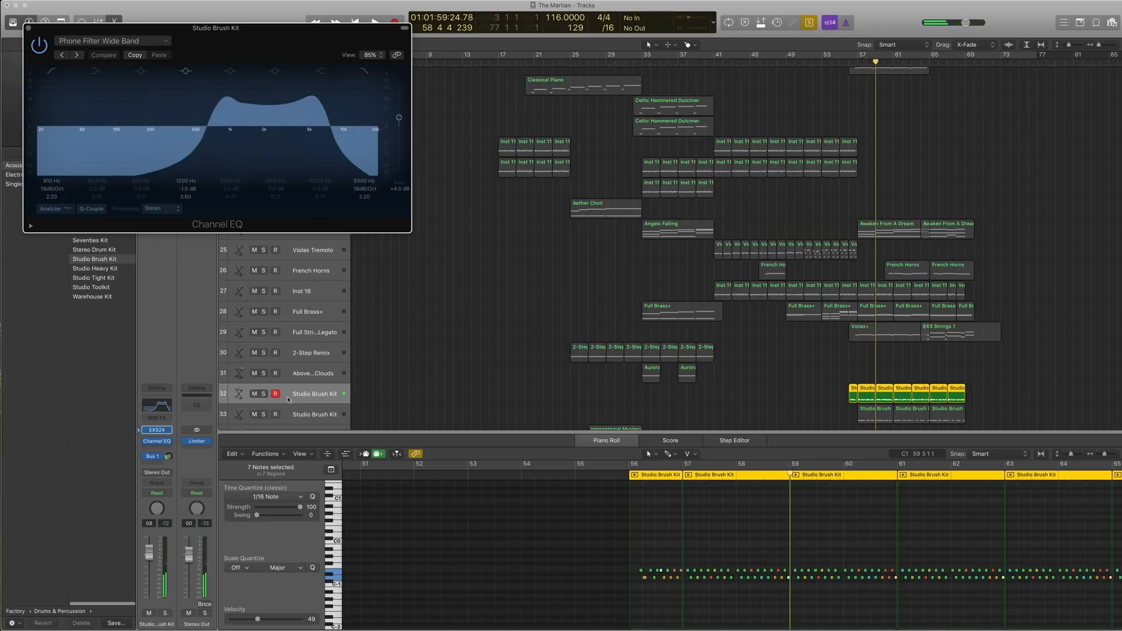
left_click(28, 29)
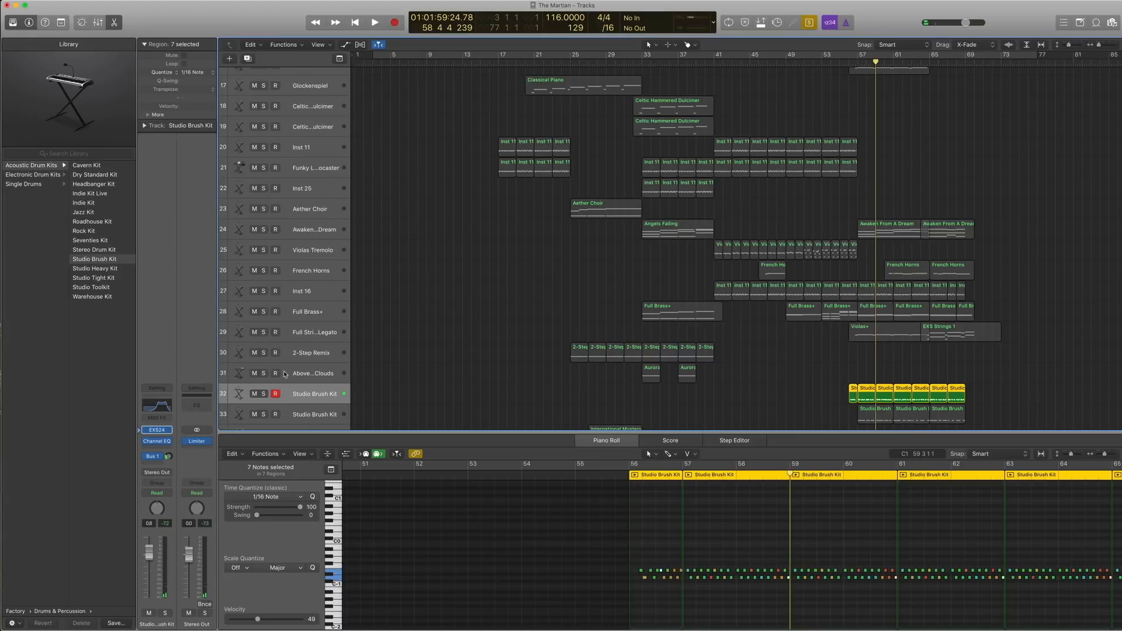
View the second Studio Brush Kit track's Channel EQ while playing the track soloed into bar 60, and close the EQ window
left_click(304, 414)
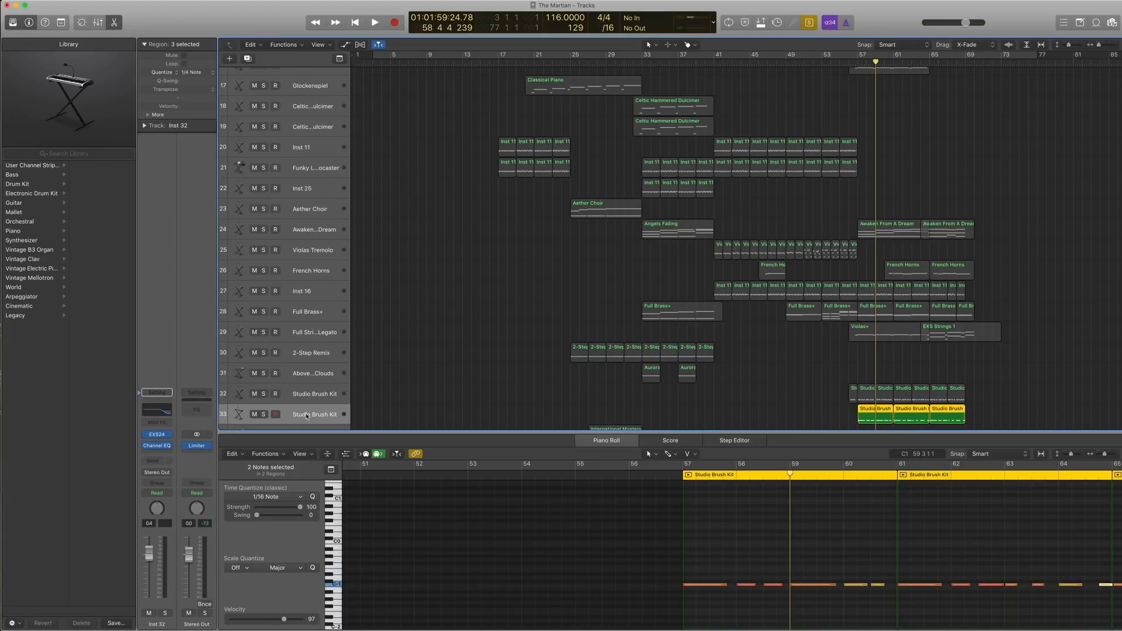
left_click(157, 411)
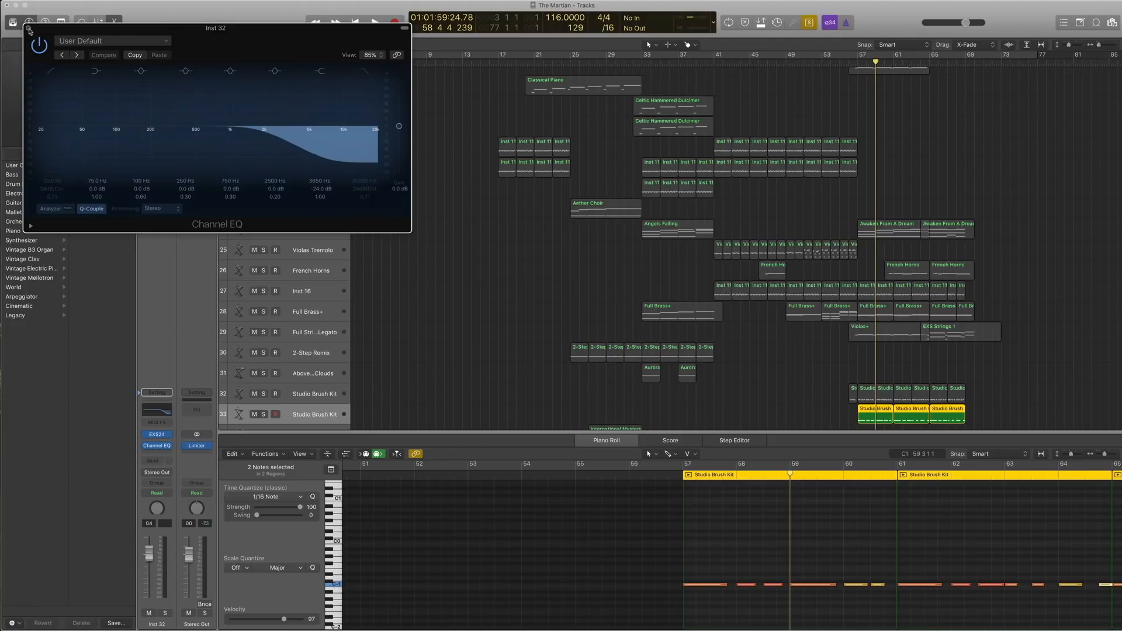
key("space")
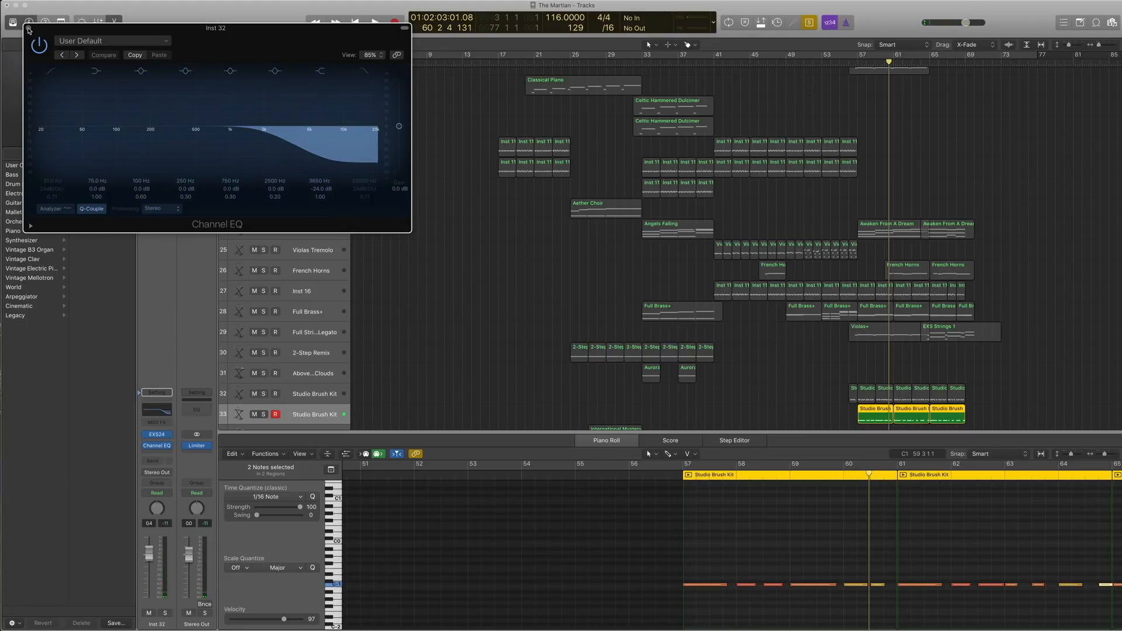
key("super+w")
Select the regions of both Studio Brush Kit tracks and play them soloed together from bar 57 into bar 59
left_click_drag(1004, 409, 836, 388)
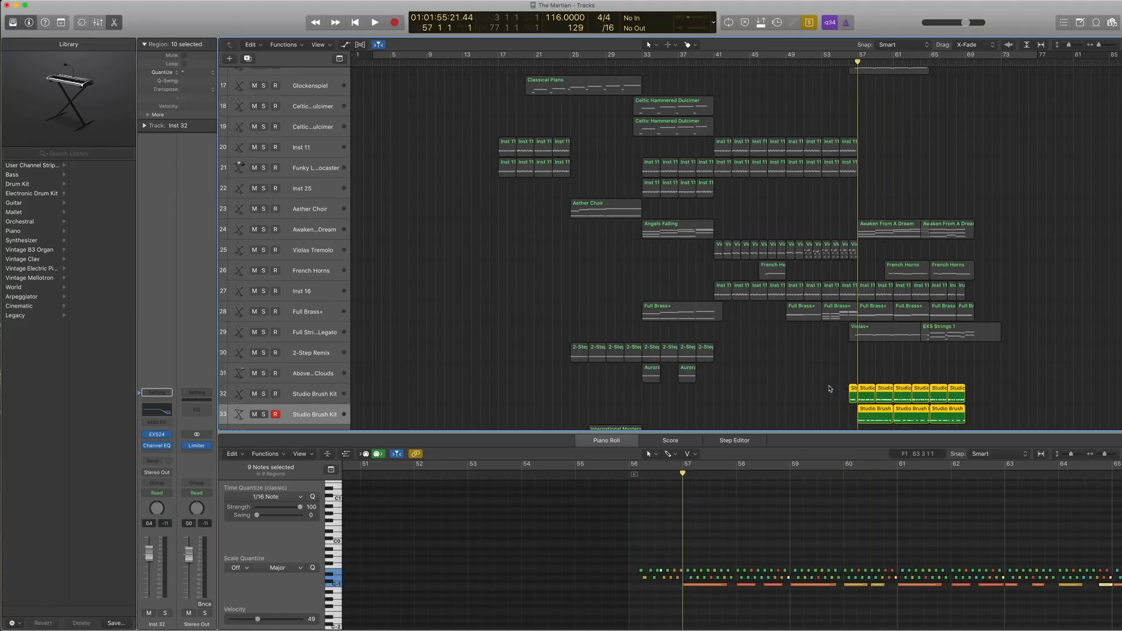
key("space")
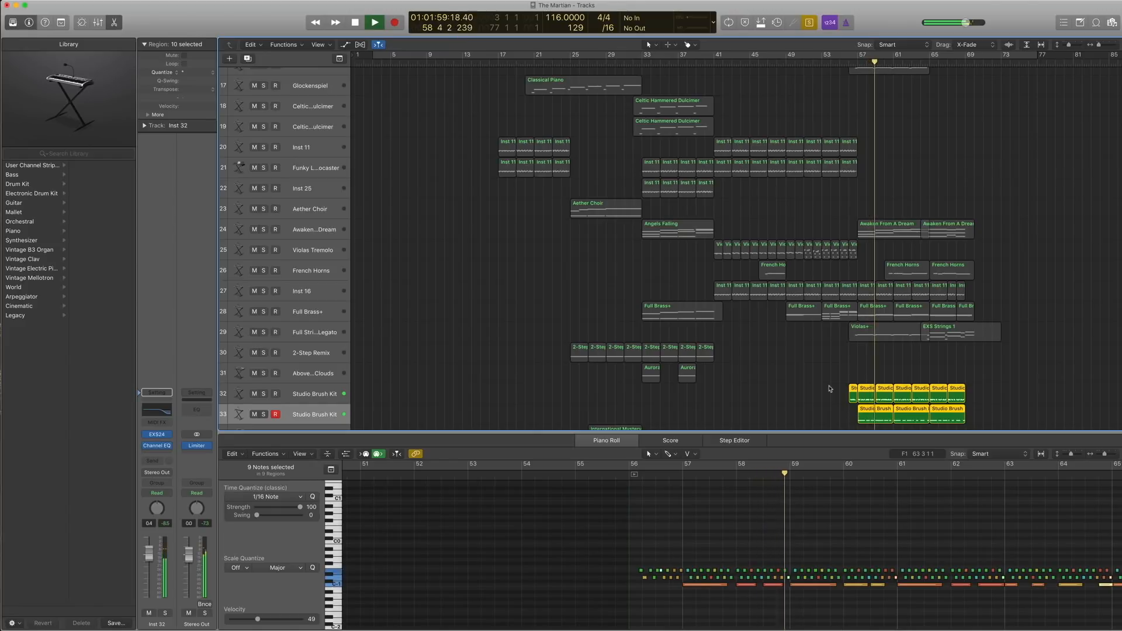
key("space")
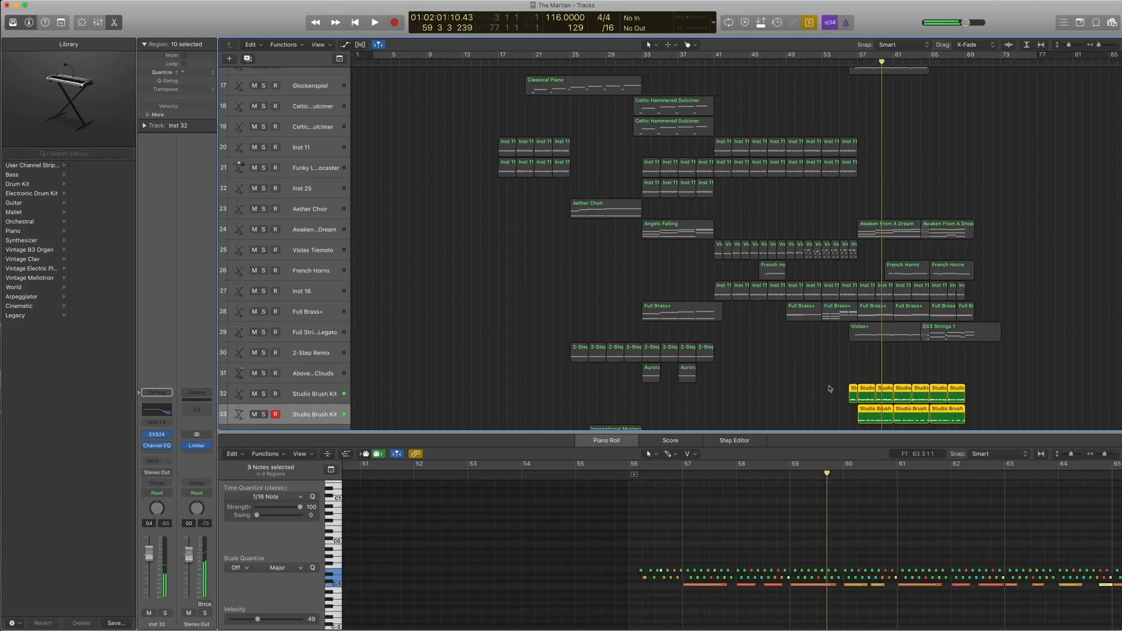
Turn off solo, view the Timpani SingleStrokes region's notes and find the track's instrument among the Orchestral Tuned Percussion presets in the Library
scroll(830, 389, "down", 3)
left_click(884, 396)
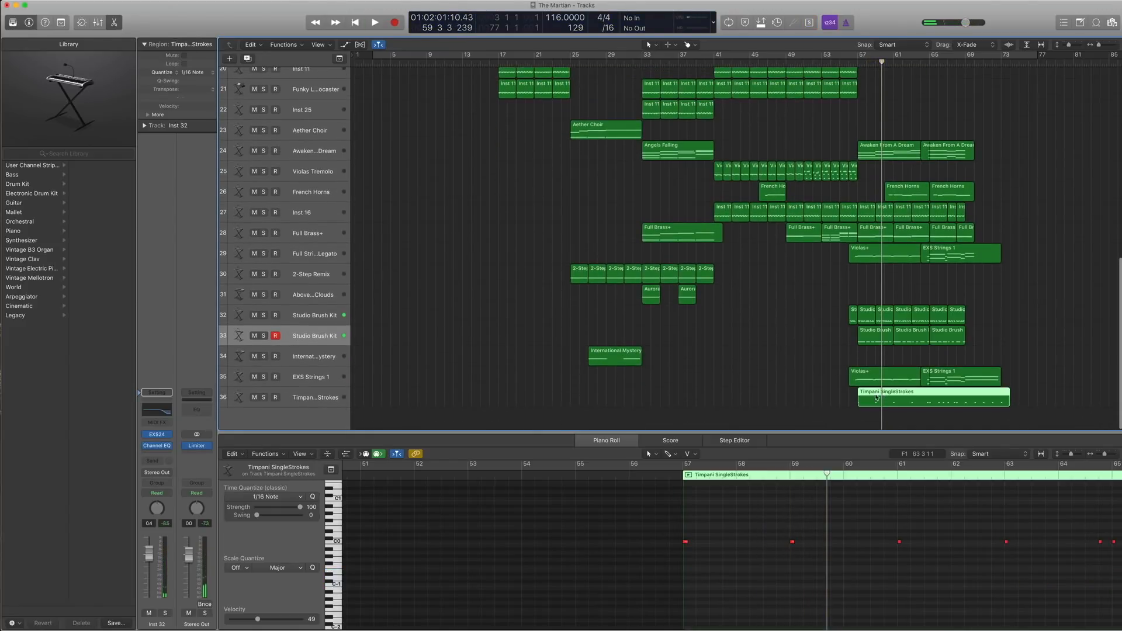
left_click(315, 391)
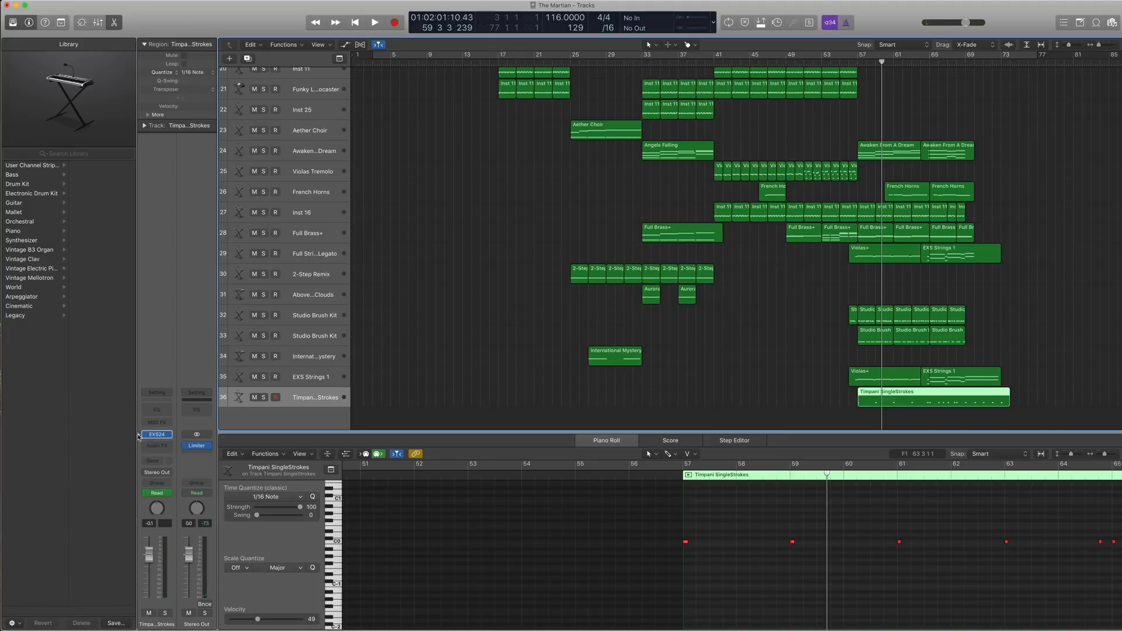
scroll(84, 238, "left", 3)
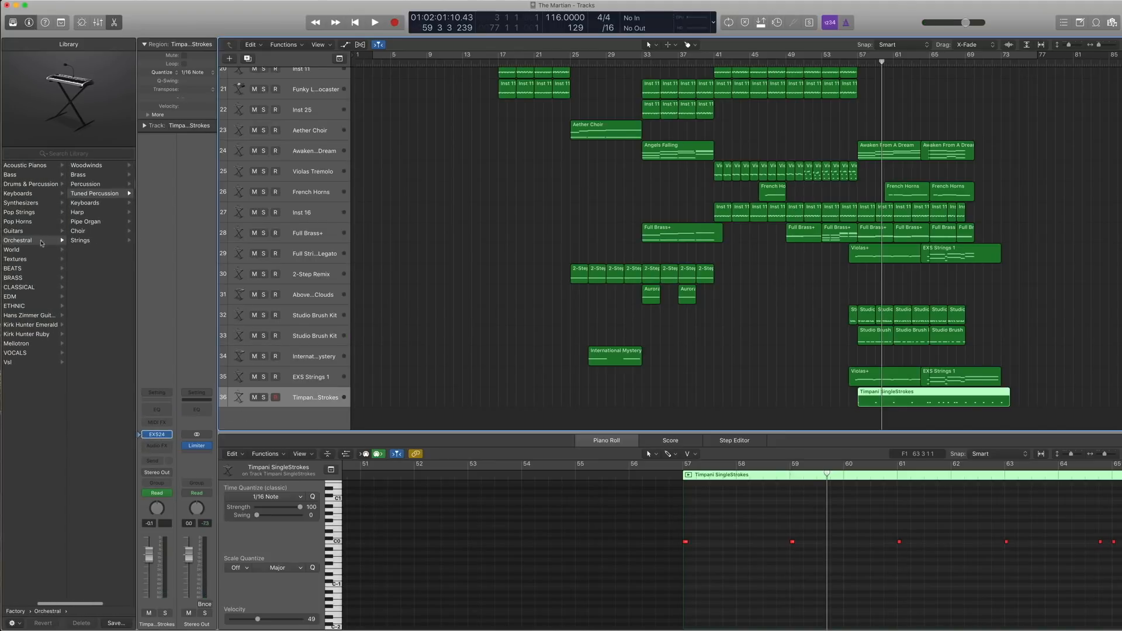
scroll(41, 212, "right", 3)
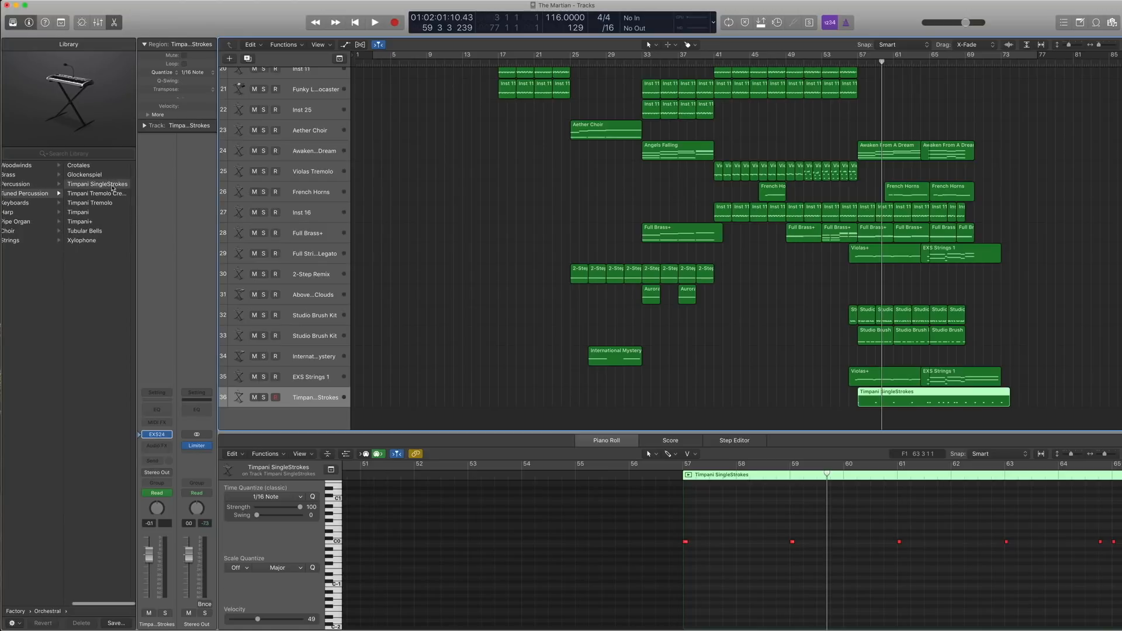
Solo the Timpani SingleStrokes track and play it from bar 57 into bar 58
key("ctrl+s")
key("space")
key("space")
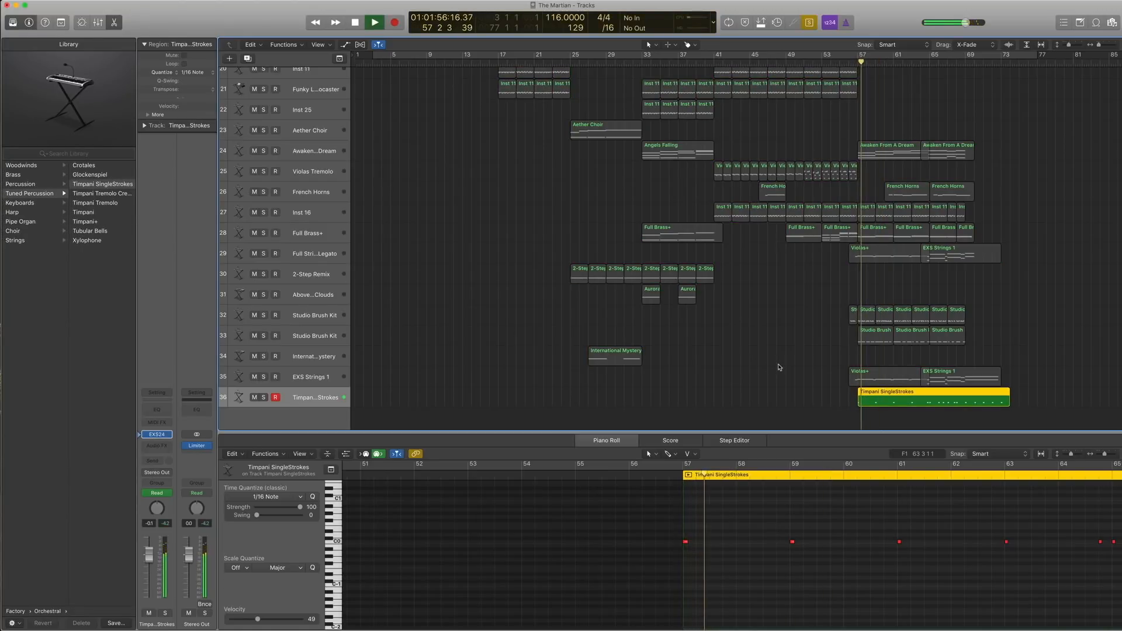
key("space")
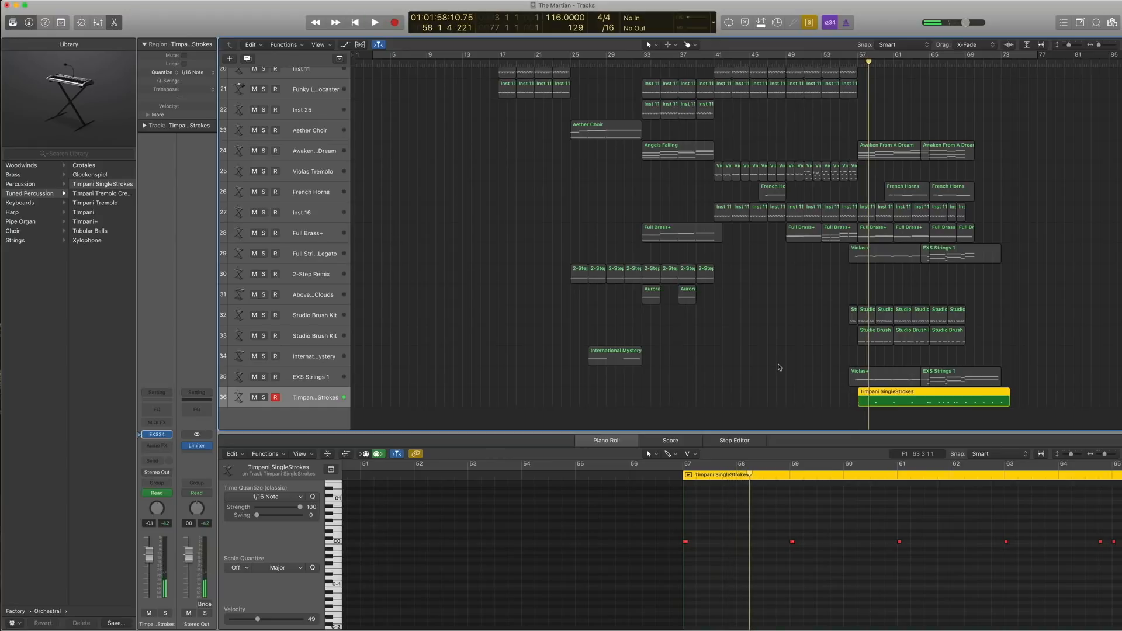
Add both Studio Brush Kit tracks' regions to the soloed timpani, play them together into bar 59, and turn off solo
left_click_drag(956, 331, 836, 311)
key("comma")
key("comma")
key("space")
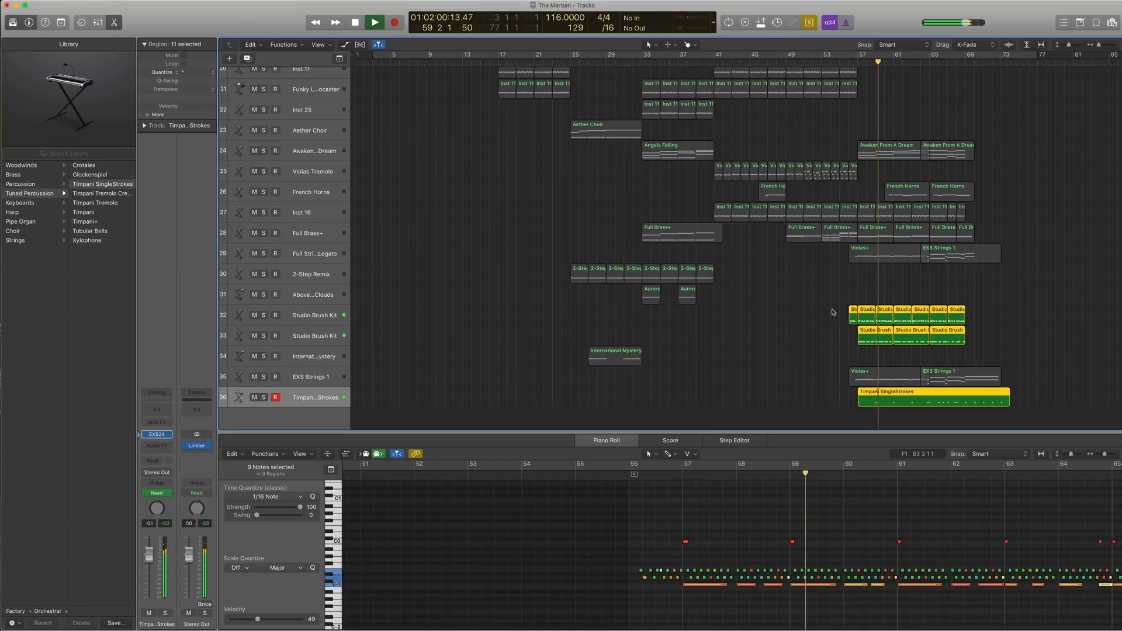
key("space")
key("ctrl+s")
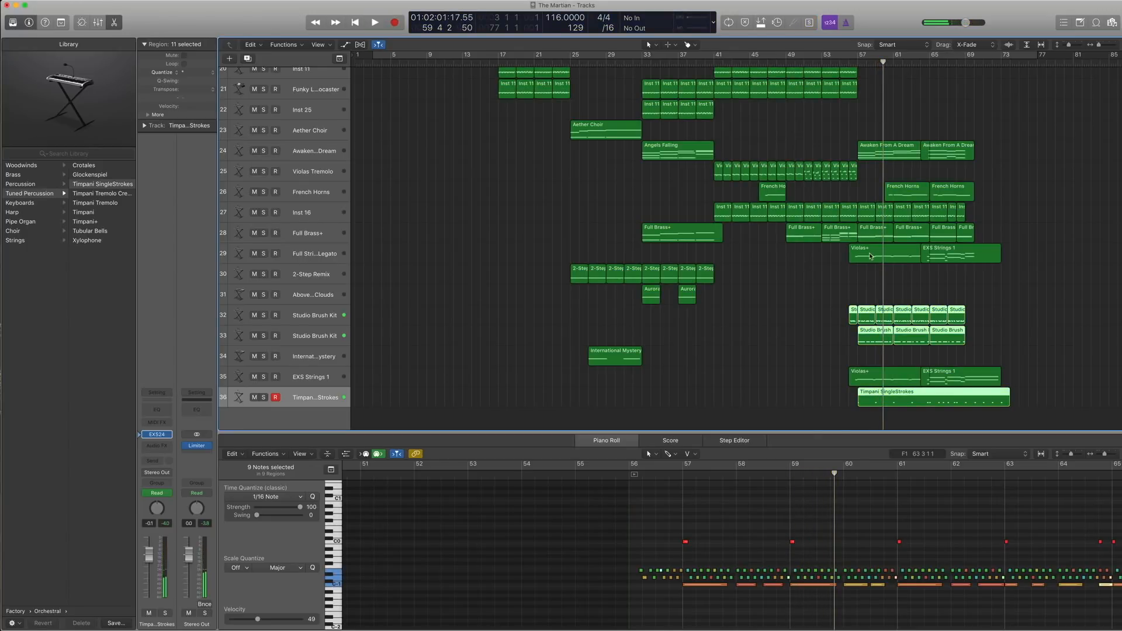
Select the second Basses Legato track with its regions from bar 57, view its Channel EQ curve and close the EQ window
scroll(868, 255, "up", 5)
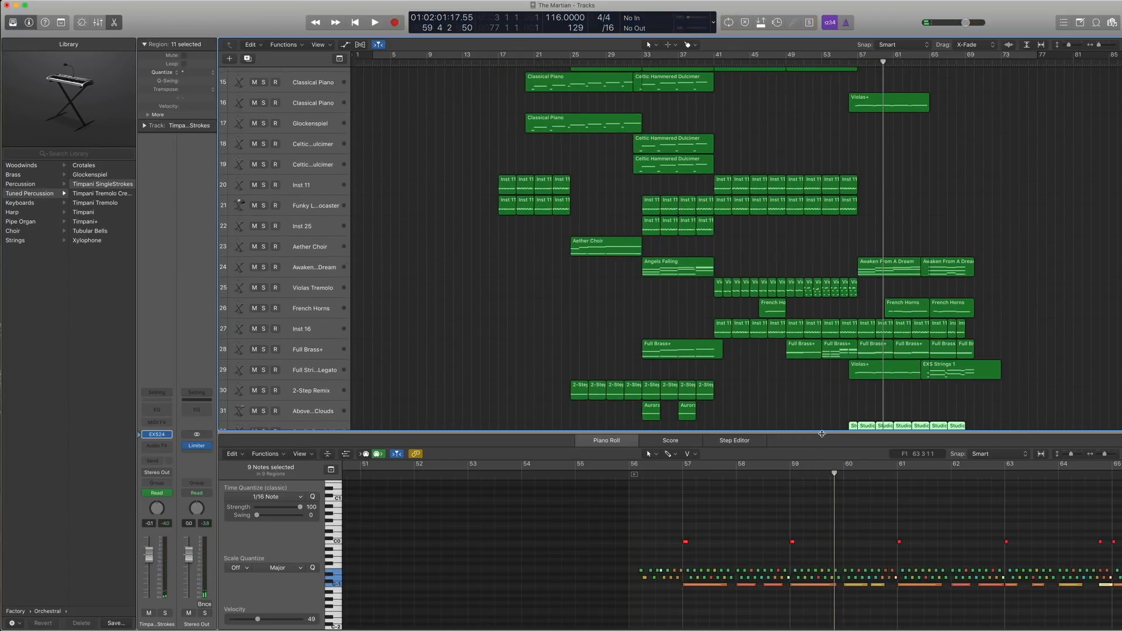
scroll(911, 305, "up", 10)
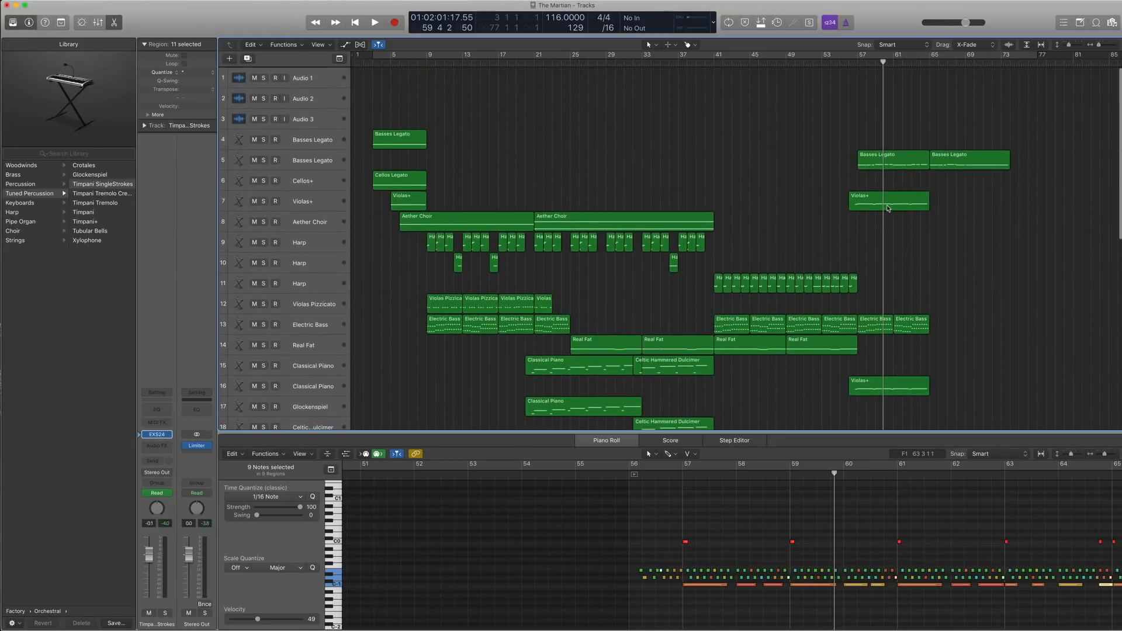
left_click(880, 163)
left_click(295, 156)
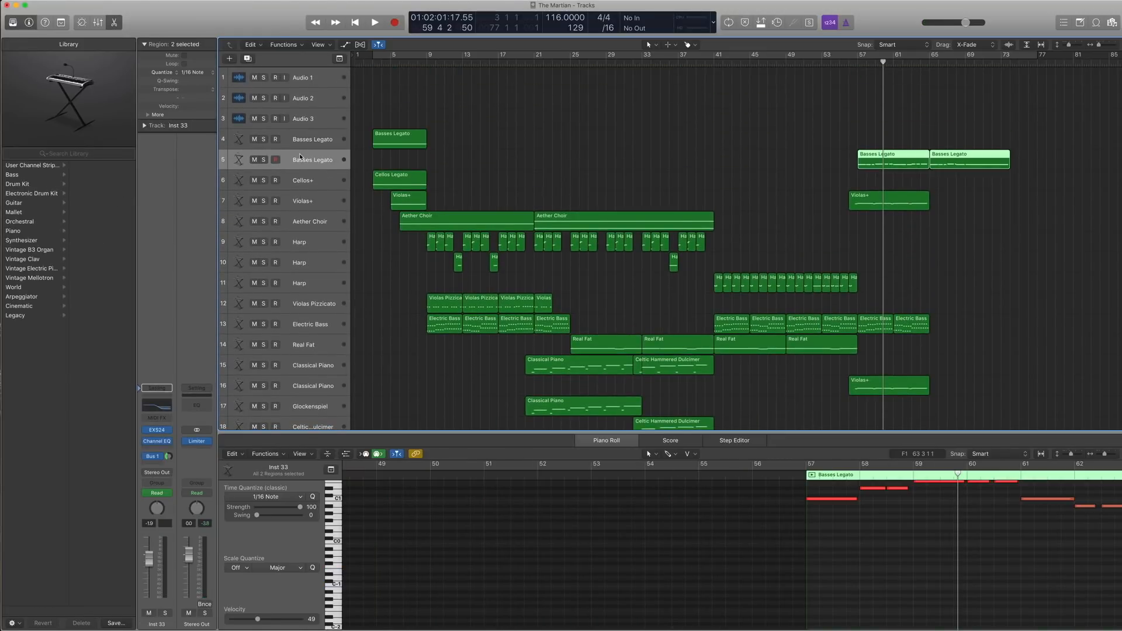
left_click(159, 443)
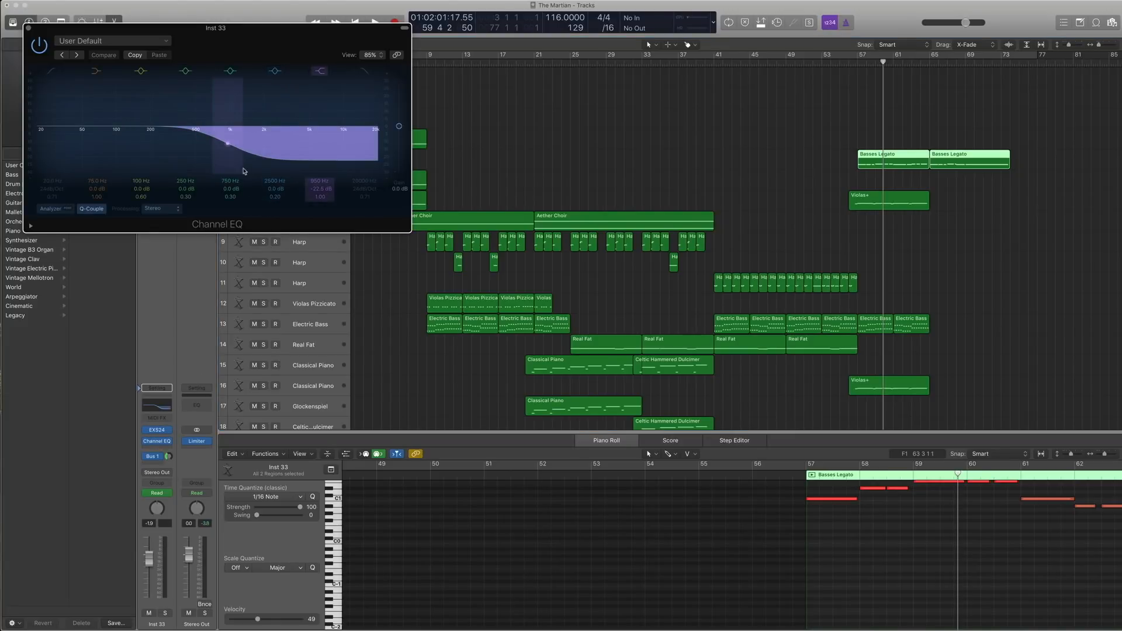
left_click(27, 28)
Solo the second Basses Legato track and play it from around bar 57 into bar 59
key("comma")
key("comma")
key("comma")
key("ctrl+s")
key("space")
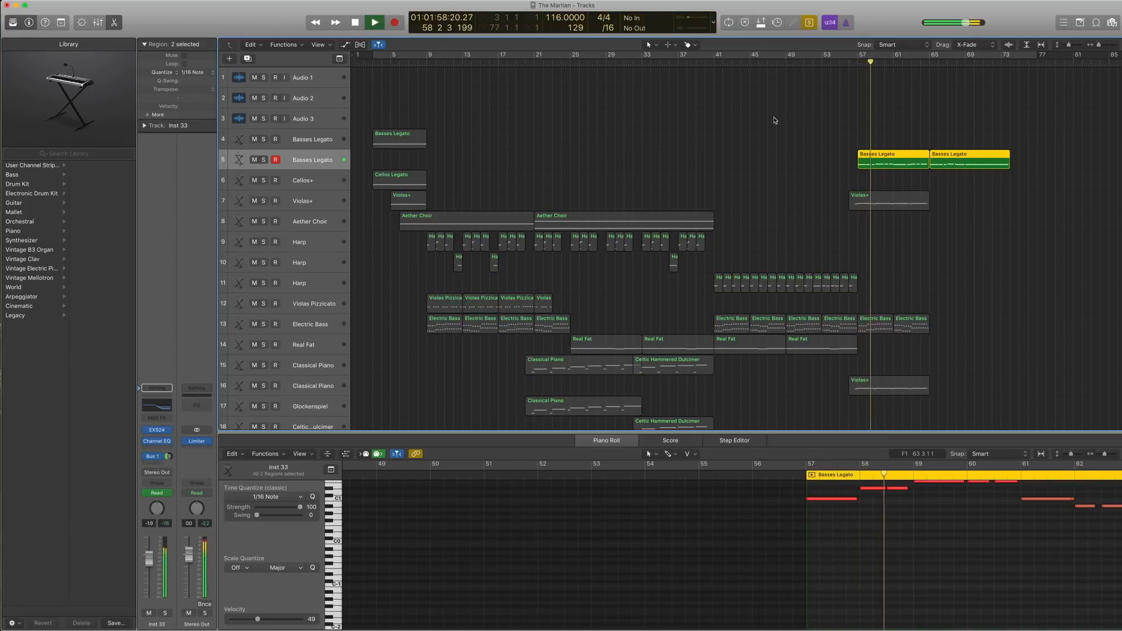
key("space")
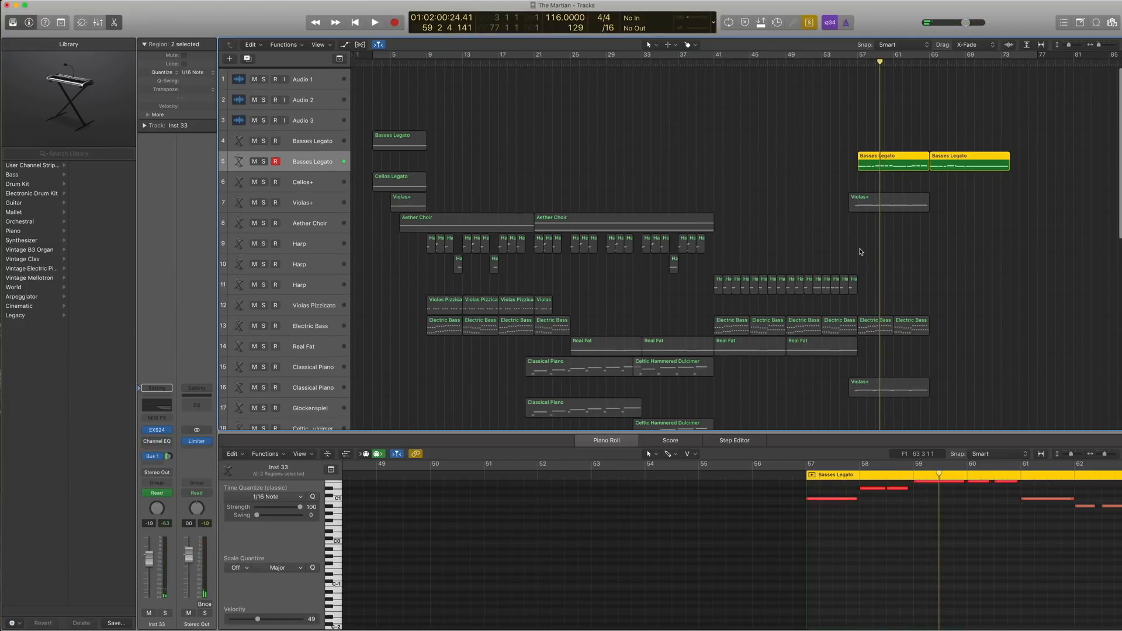
Replay the soloed Basses Legato part from around bar 57 into bar 59 with its Channel EQ bypassed
key("comma")
key("comma")
key("comma")
key("space")
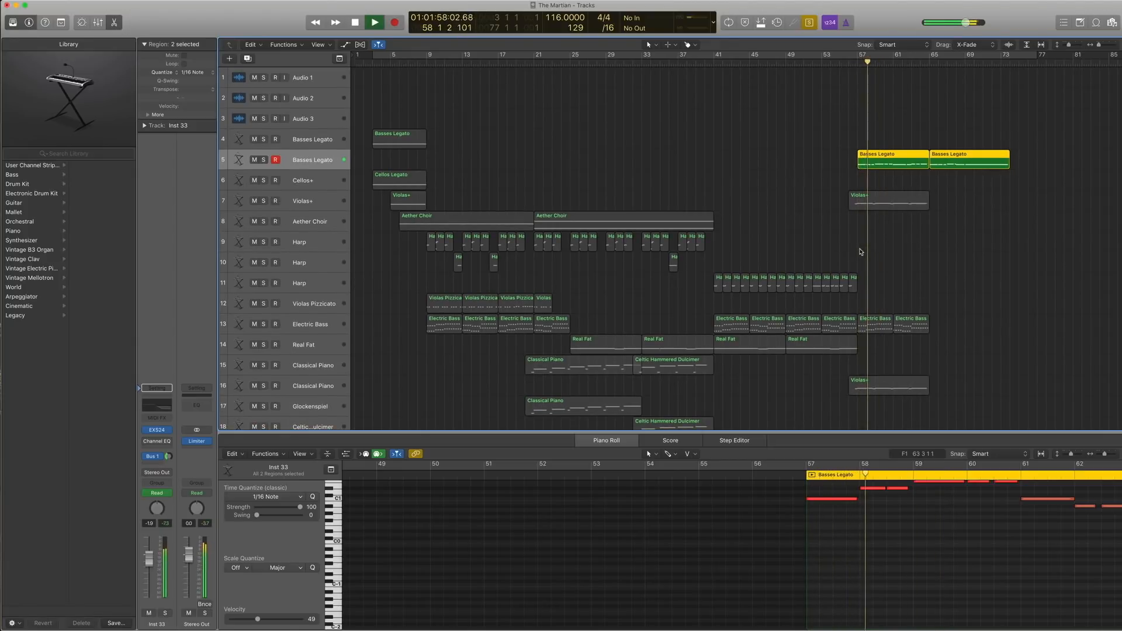
key("space")
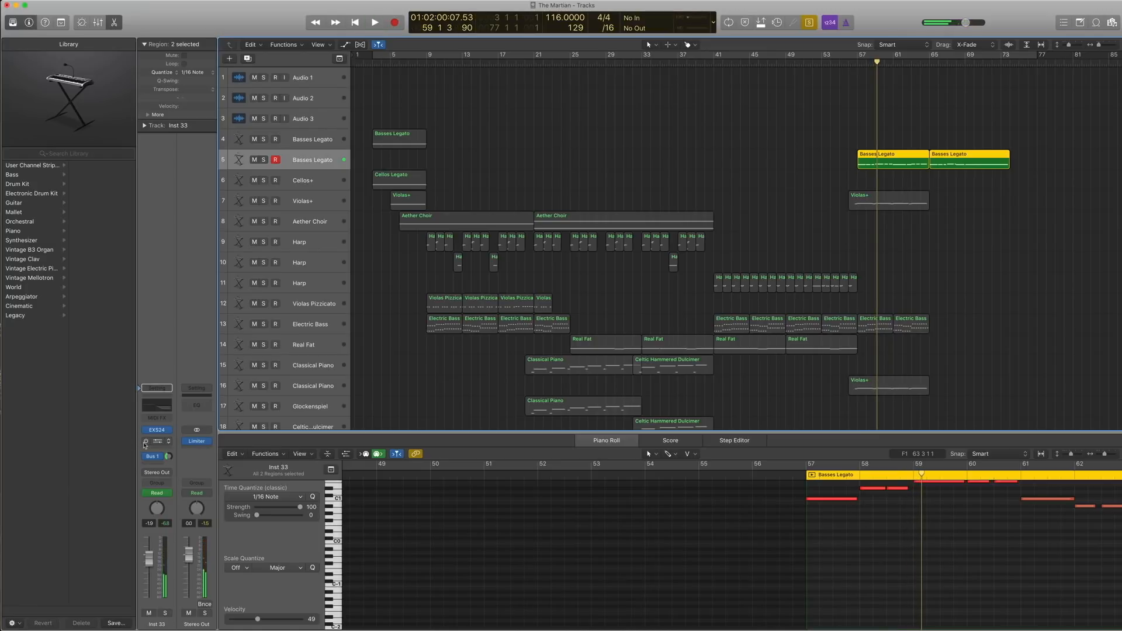
Re-enable the Basses Legato Channel EQ and play from bar 57 into bar 60 with solo turned off
key("comma")
key("comma")
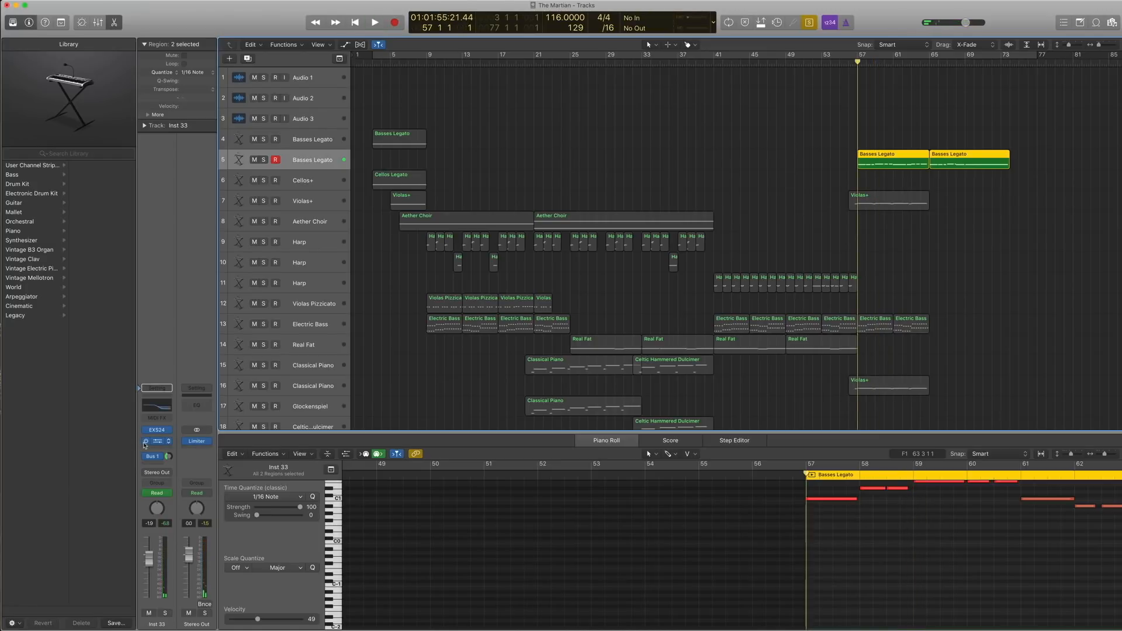
key("space")
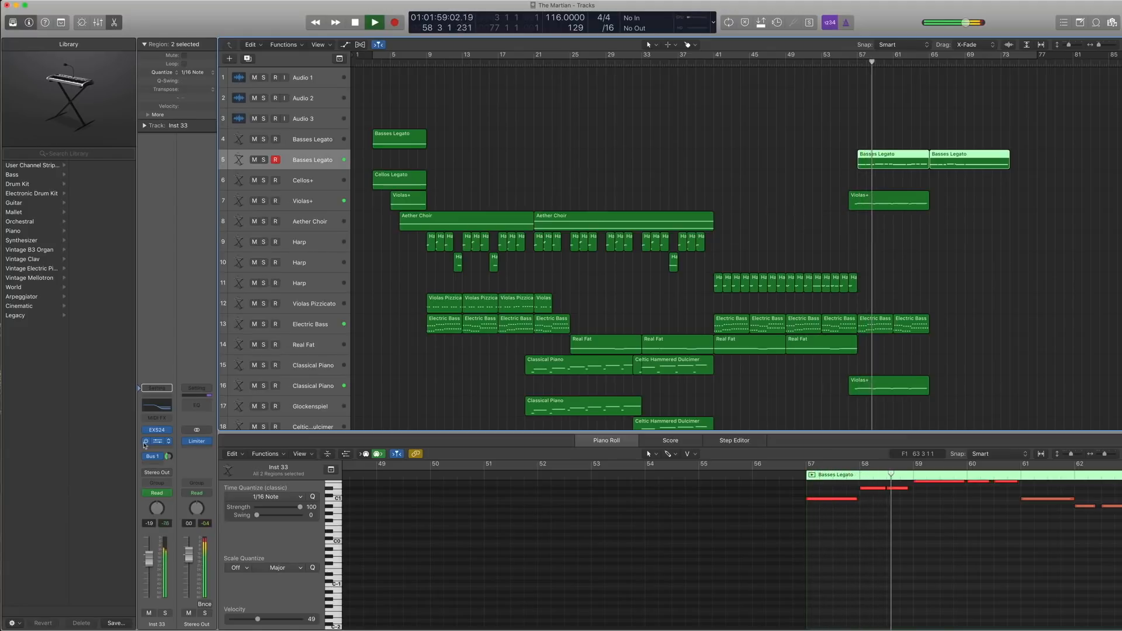
scroll(608, 576, "up", 2)
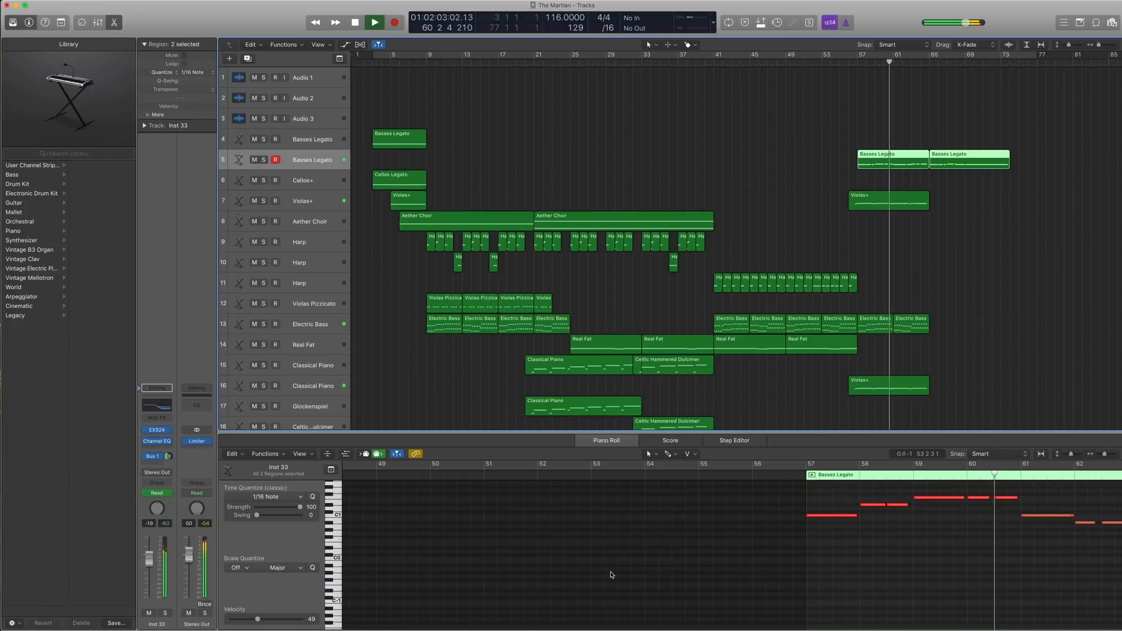
key("space")
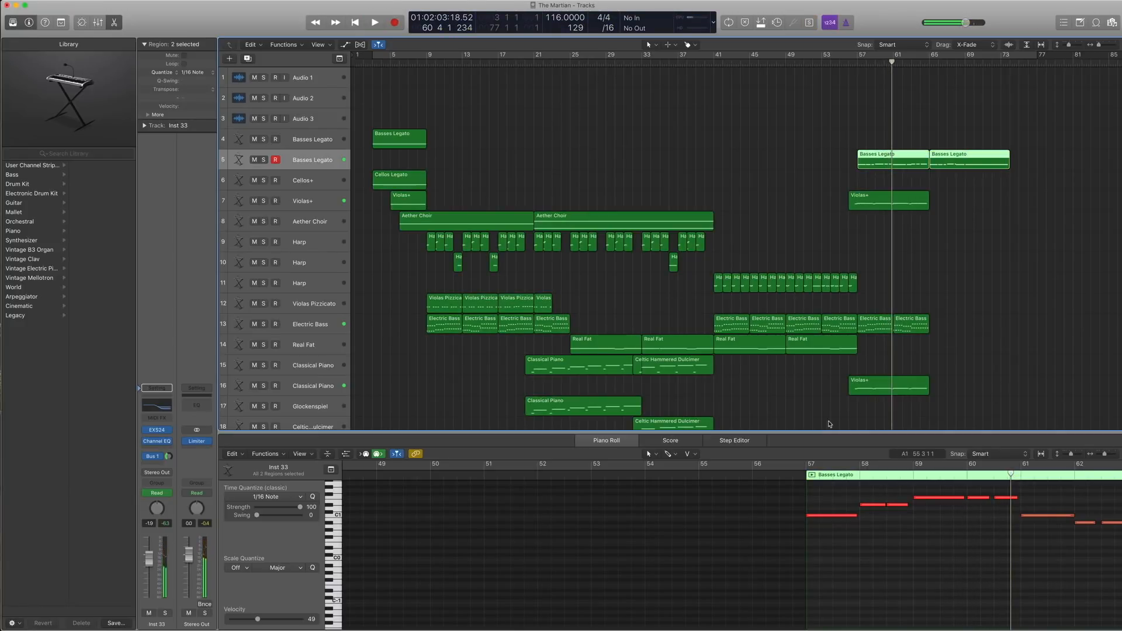
Hide the Piano Roll, show track automation for the lower tracks and play the arrangement's closing section
key("e")
scroll(934, 301, "down", 5)
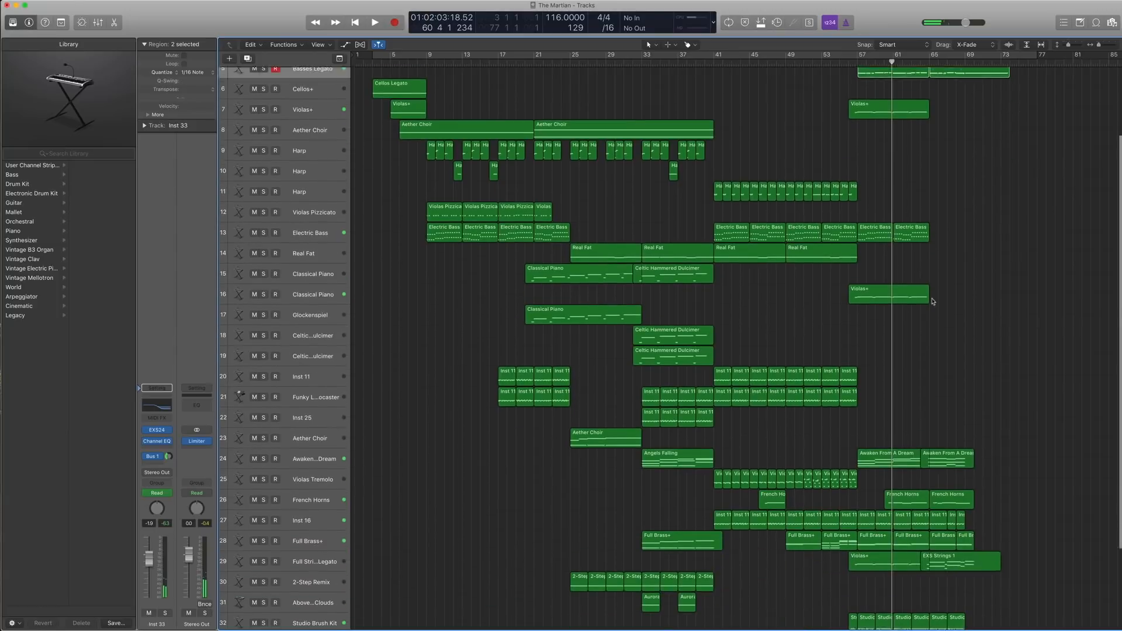
scroll(934, 301, "down", 6)
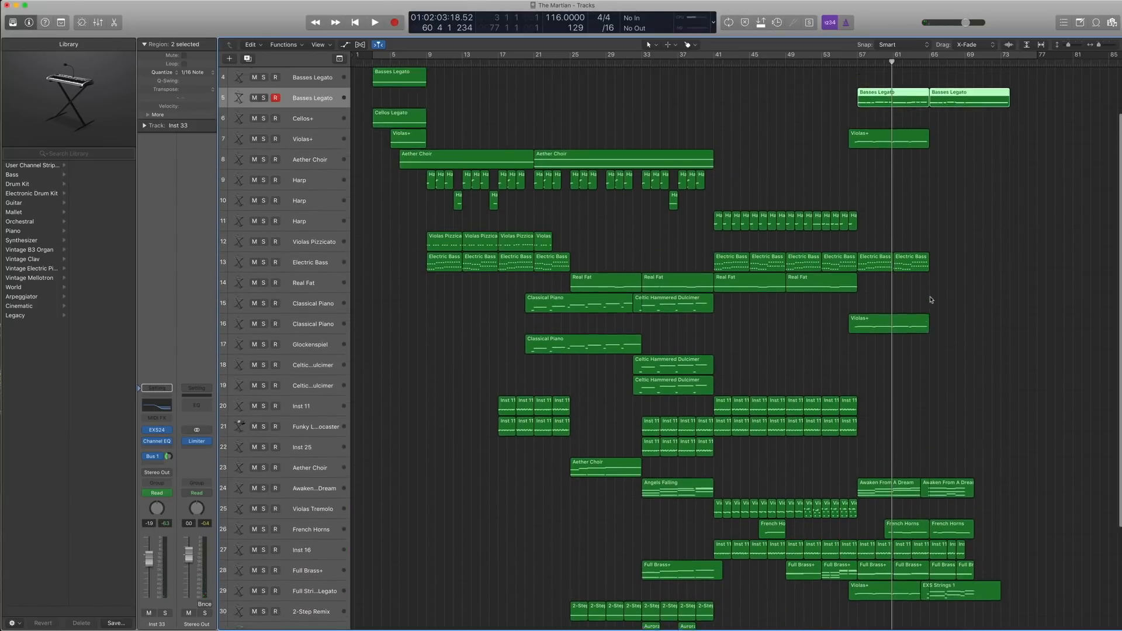
scroll(934, 283, "up", 1)
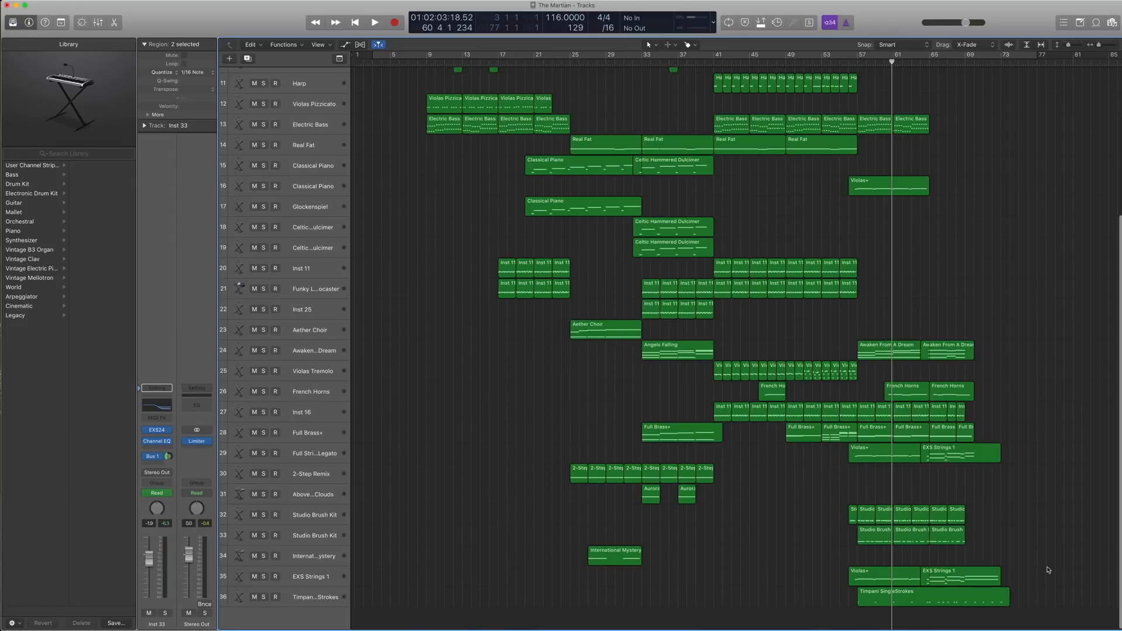
key("a")
scroll(1023, 520, "down", 4)
key("space")
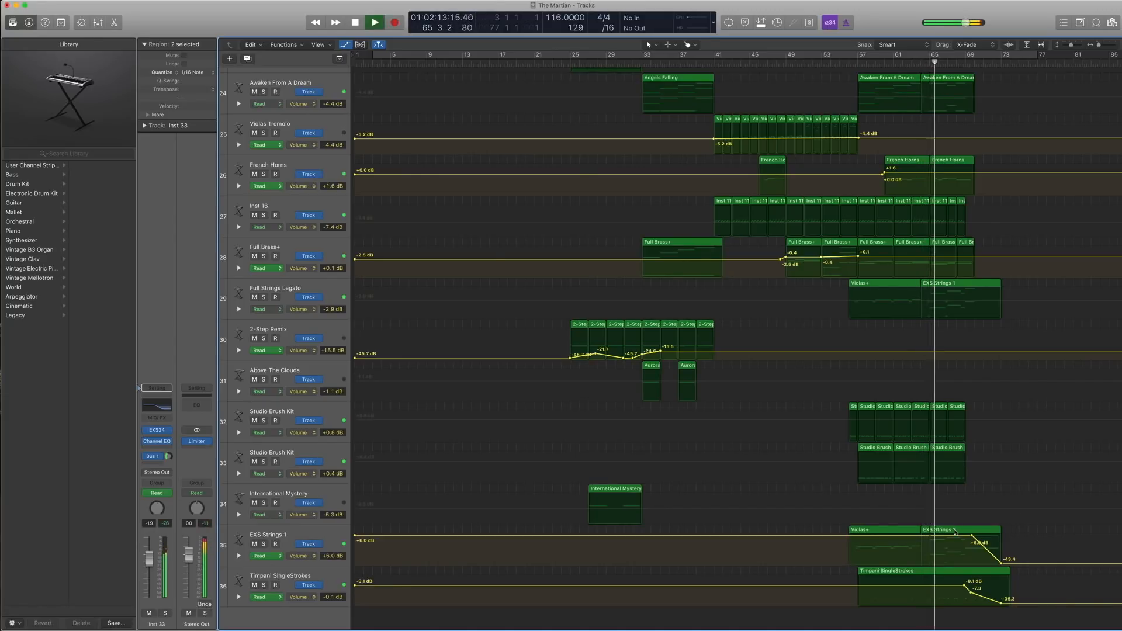
View the notes of the EXS Strings 1 region on the Full Strings Legato track during playback, and stop in bar 71
left_click(961, 529)
left_click(955, 287, "shift")
key("e")
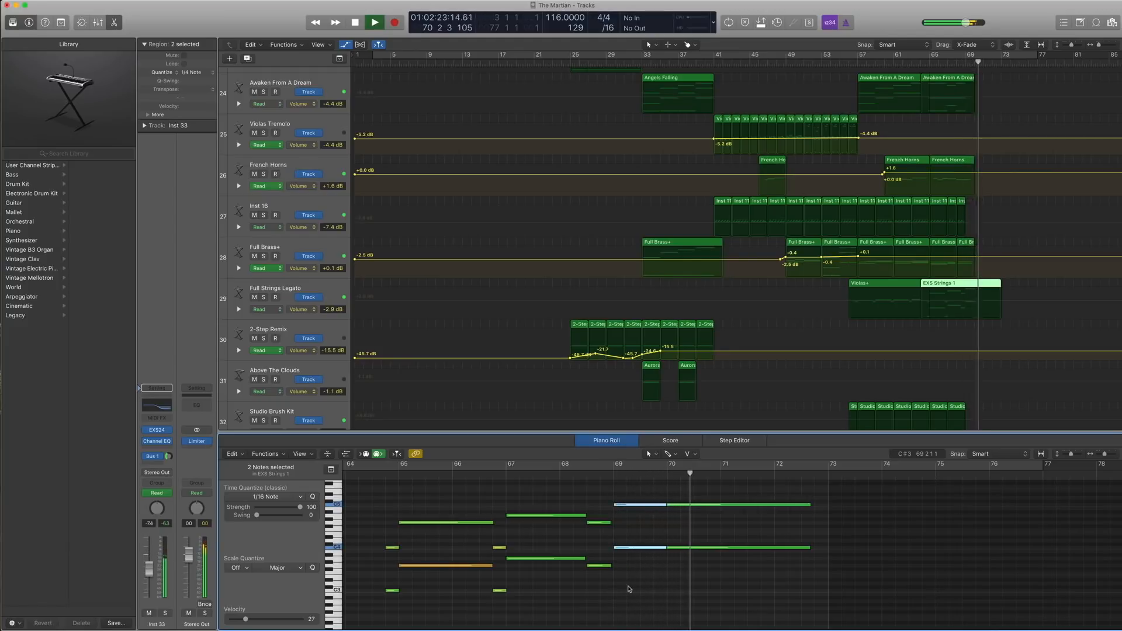
key("space")
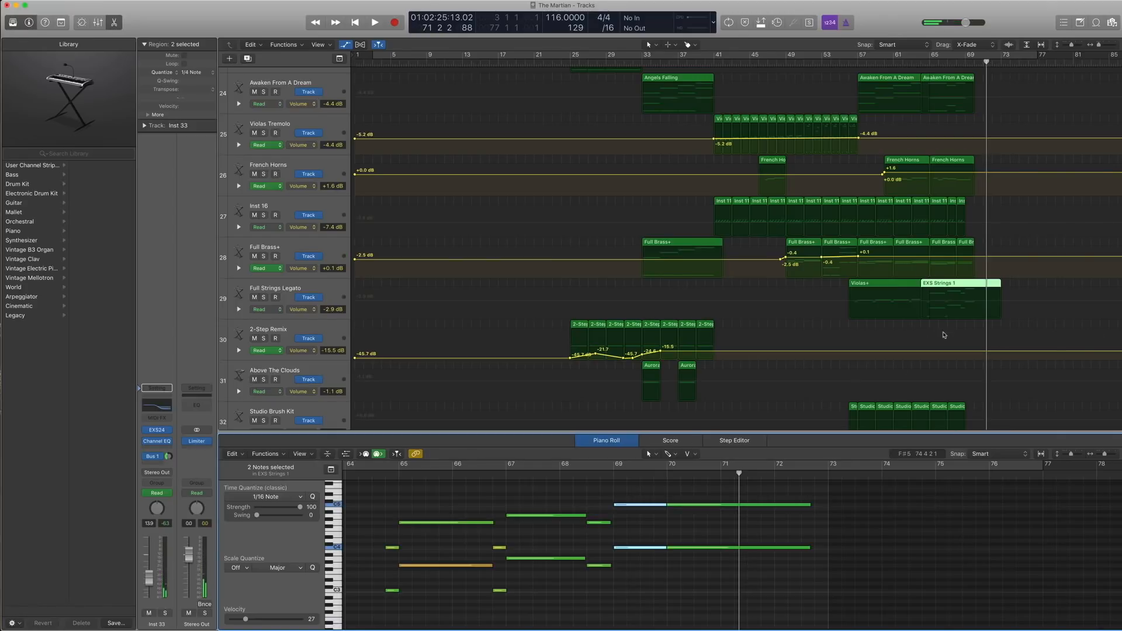
Examine the closing volume fades on EXS Strings 1 and Timpani SingleStrokes, and hide the track automation
scroll(942, 335, "down", 5)
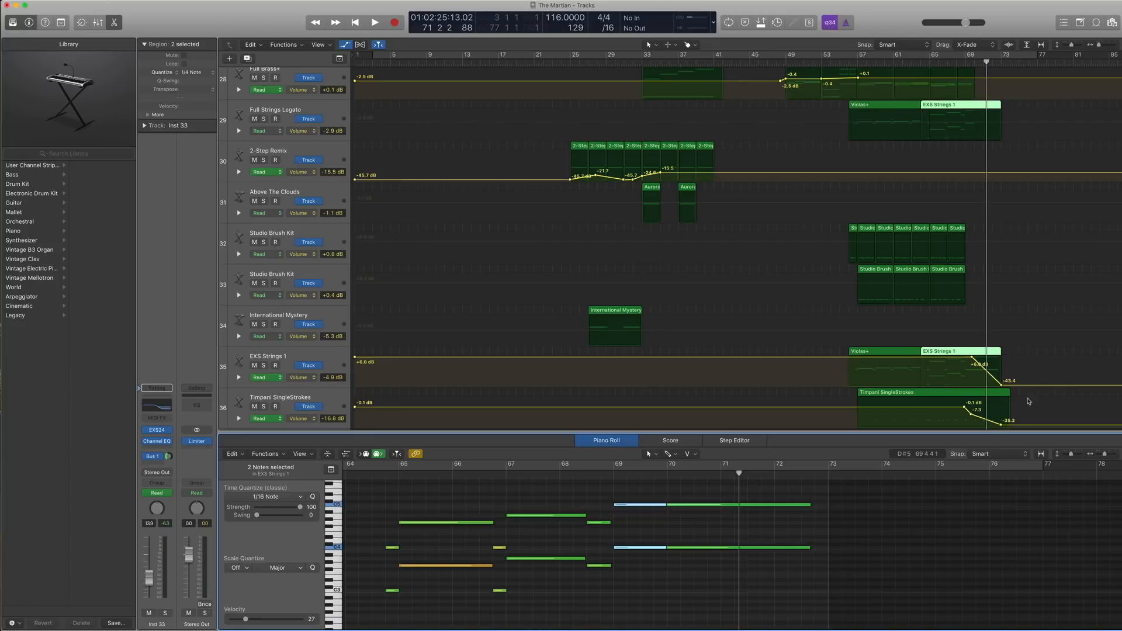
scroll(962, 378, "down", 2)
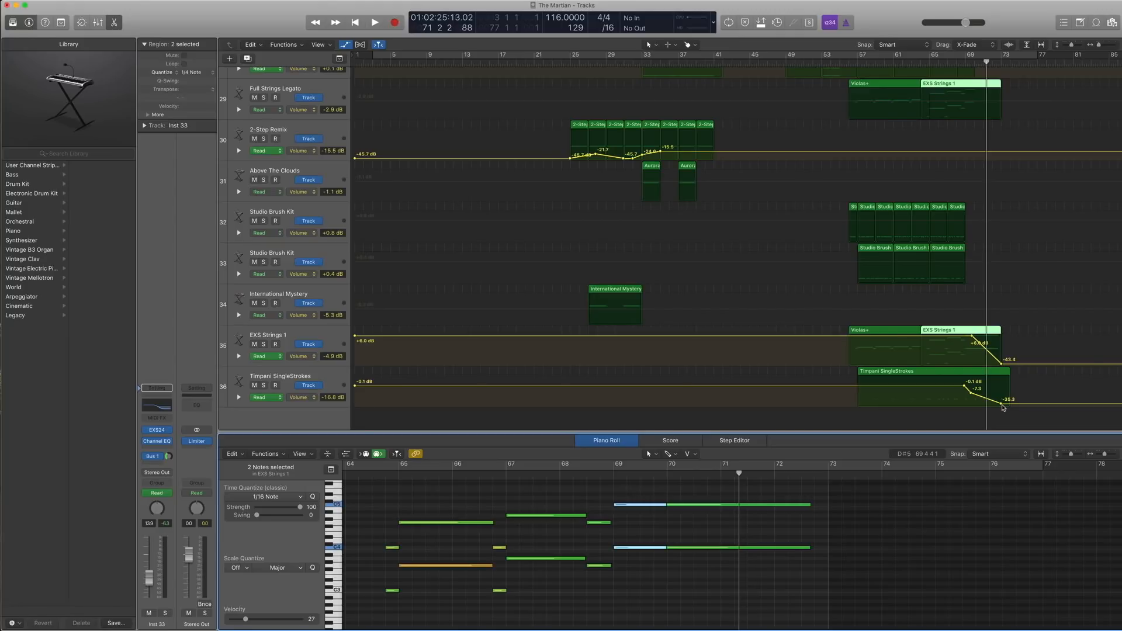
key("a")
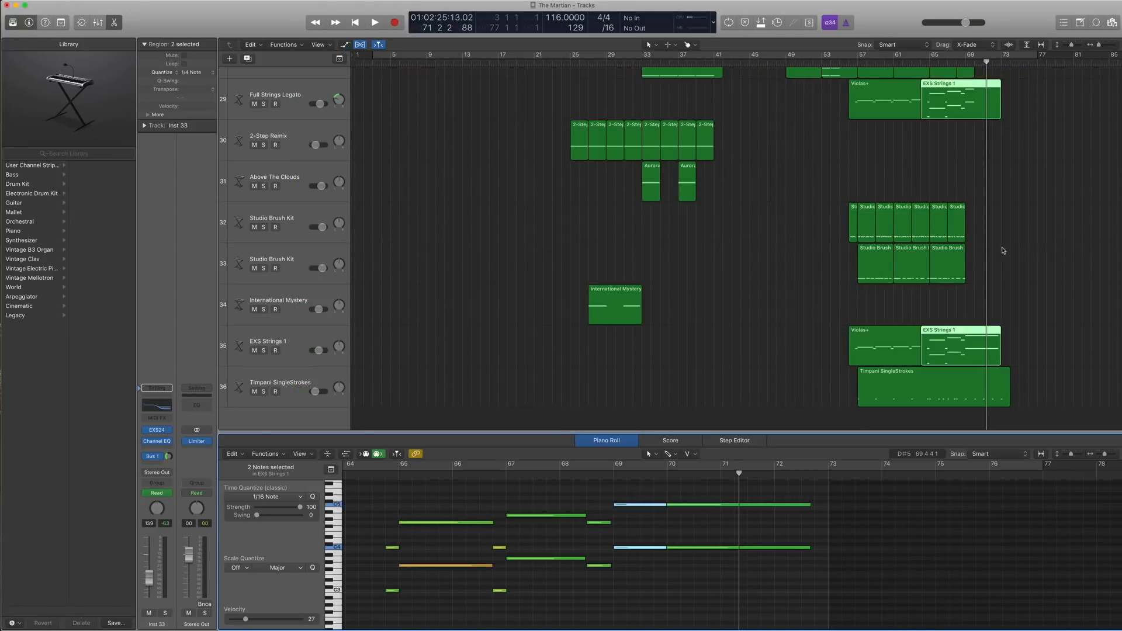
Close the Piano Roll and shrink the track heights to show all 36 tracks of the arrangement at once
scroll(874, 401, "up", 1)
key("e")
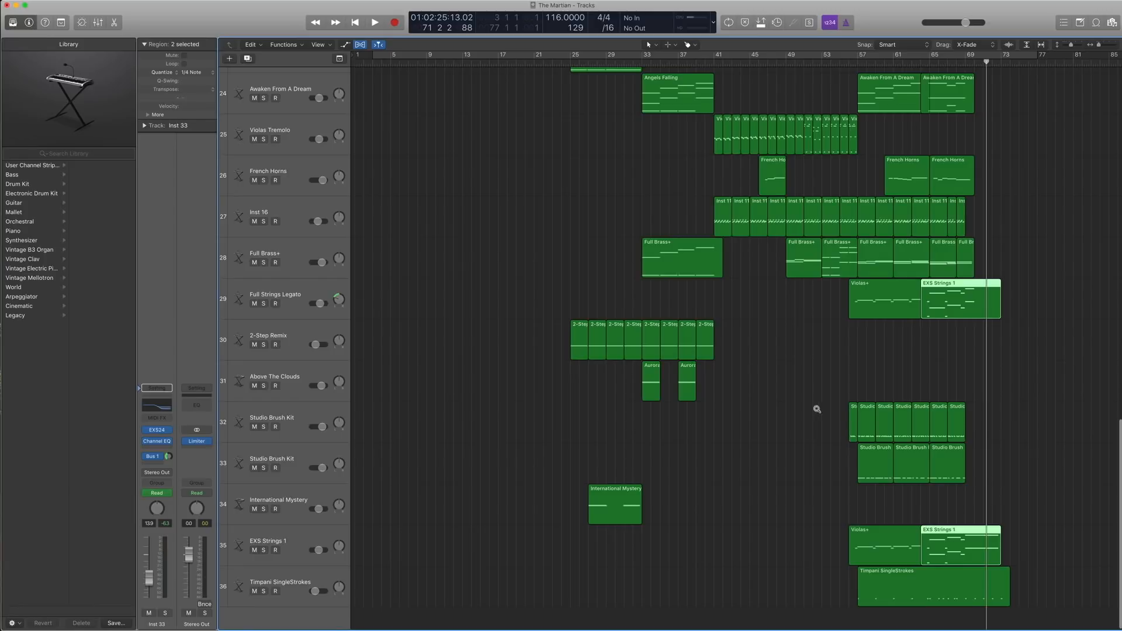
scroll(857, 356, "up", 1)
scroll(857, 355, "down", 8)
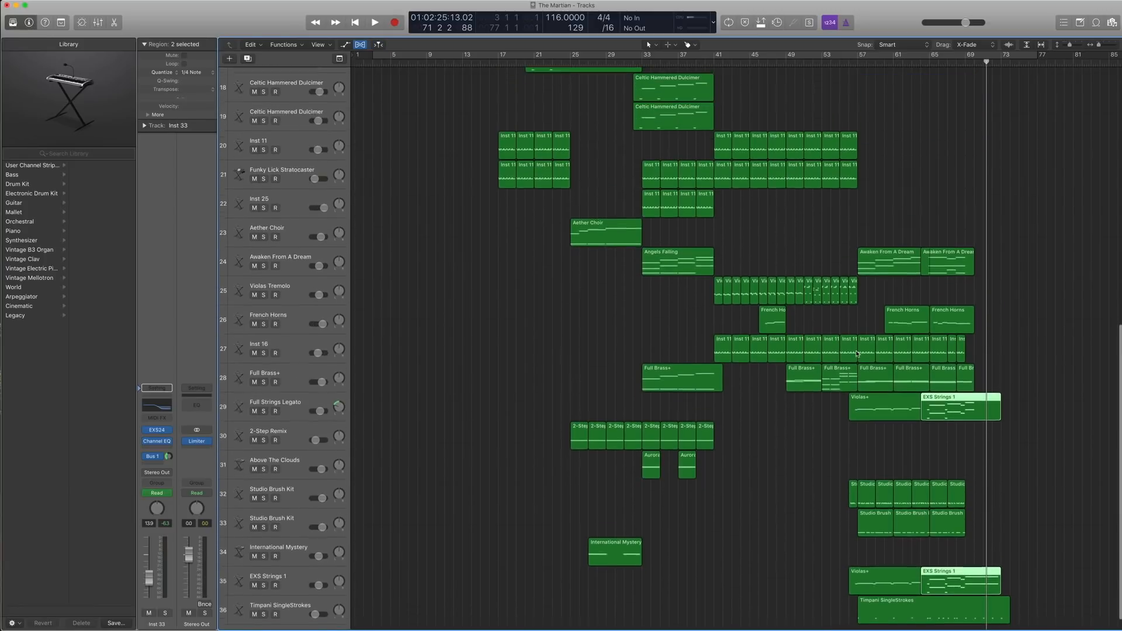
scroll(858, 352, "down", 2)
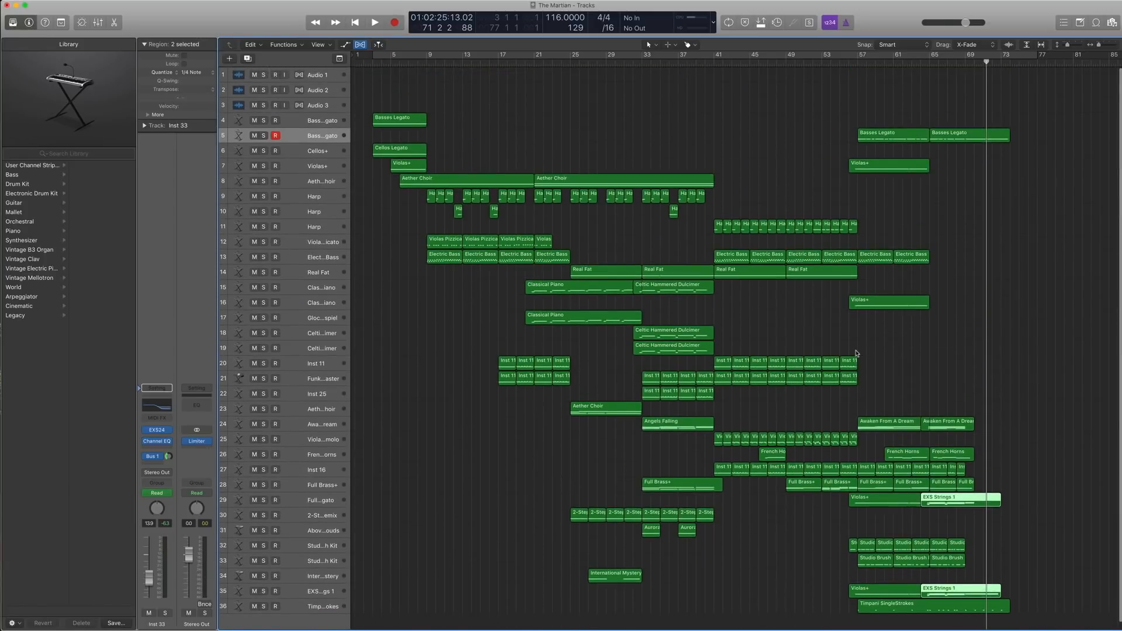